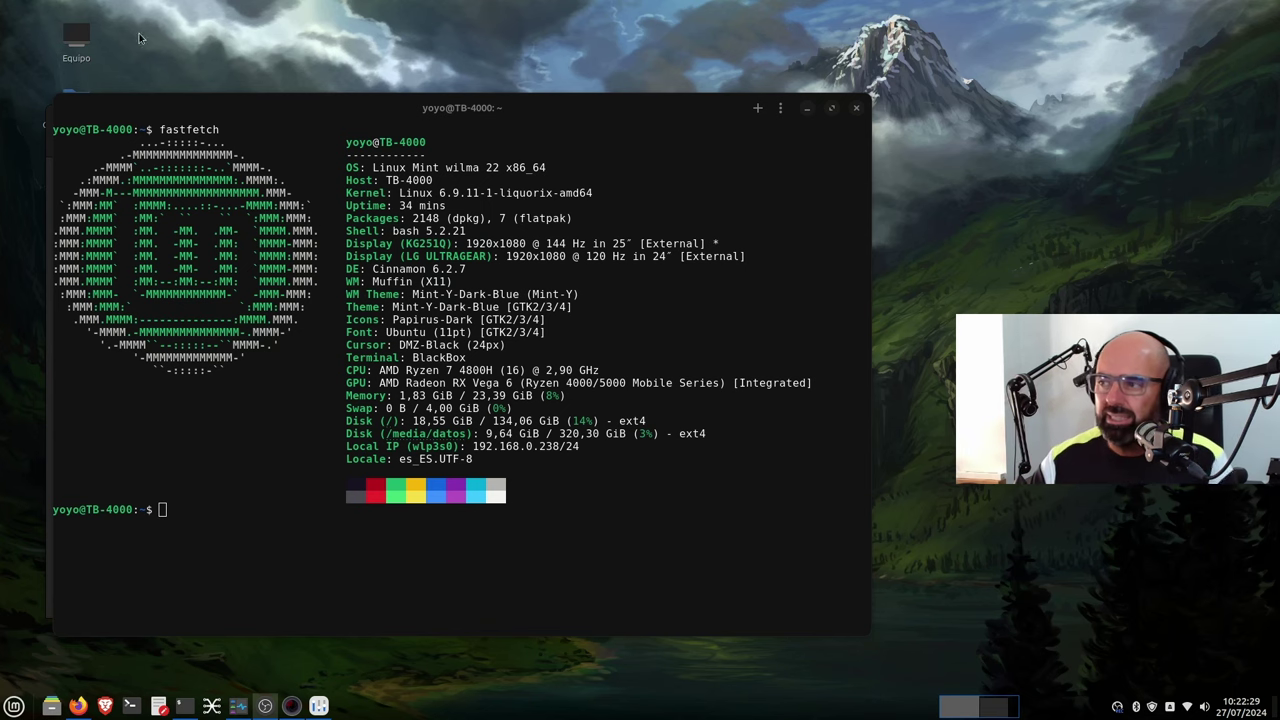
# Minimize the terminal and launch the Synaptic package manager in a maximized window, authenticating with the account password.
pyautogui.click(806, 108)
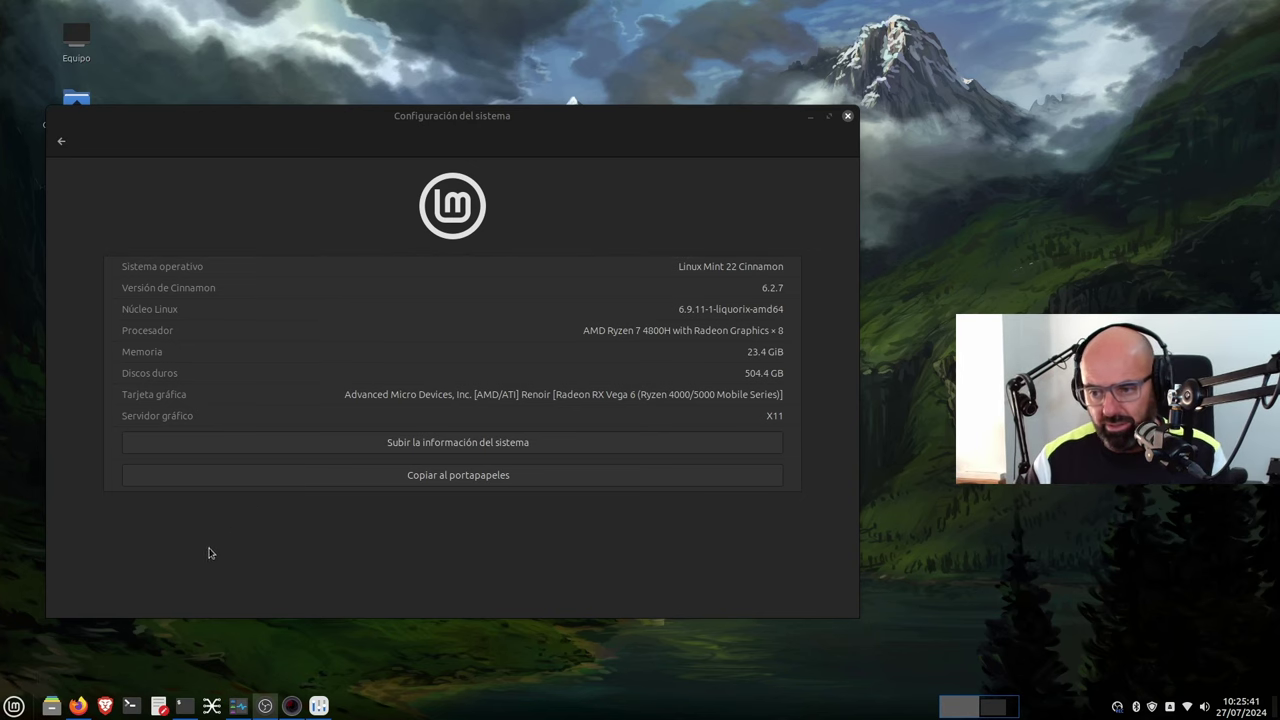
pyautogui.click(14, 706)
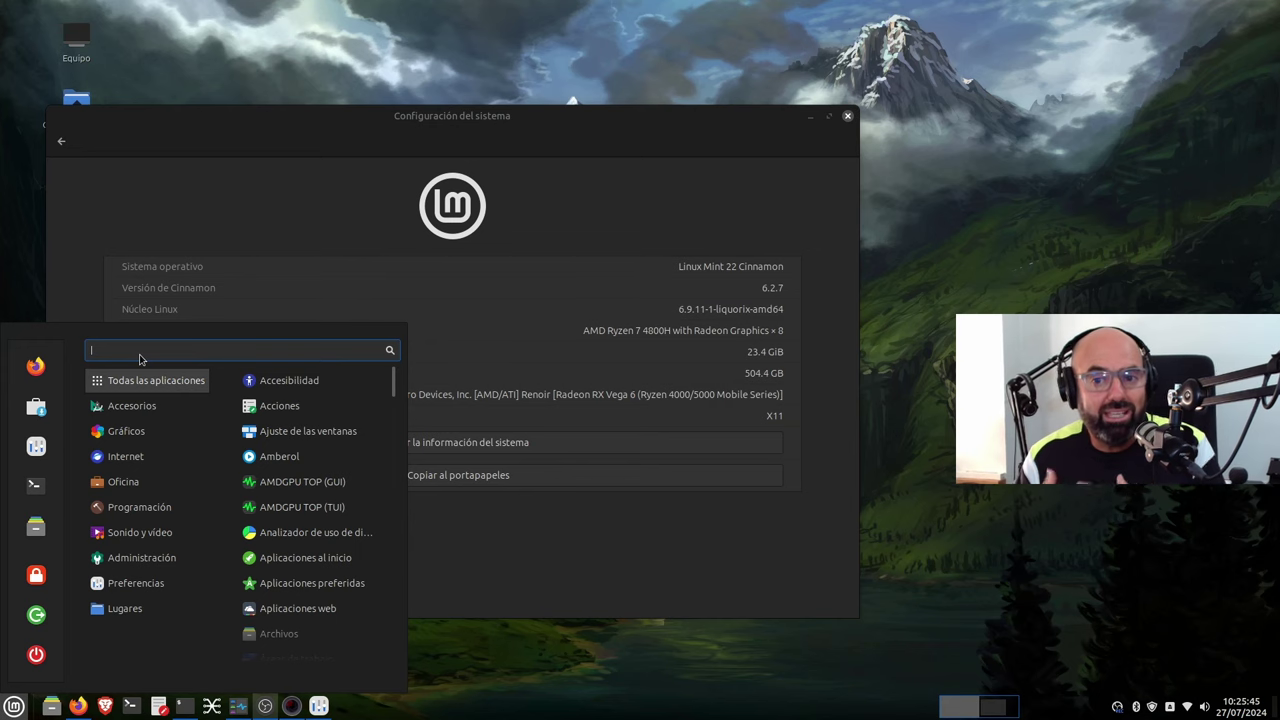
pyautogui.write('syn')
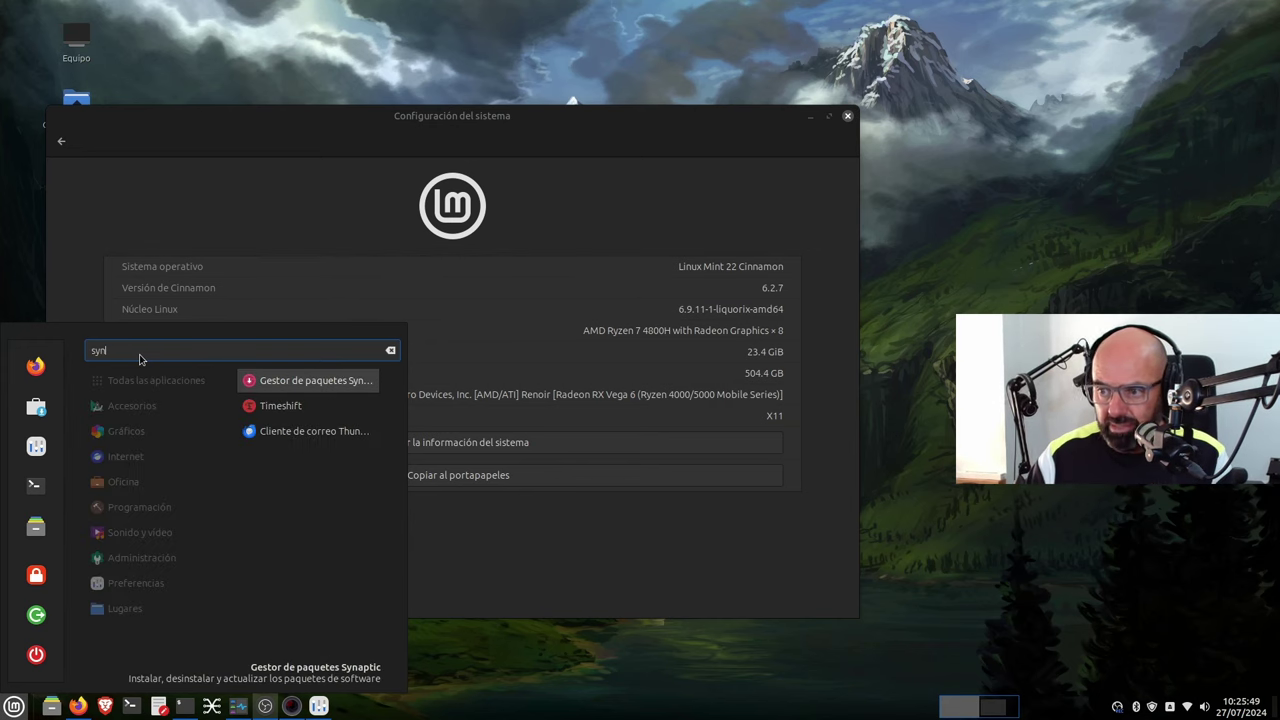
pyautogui.click(274, 385)
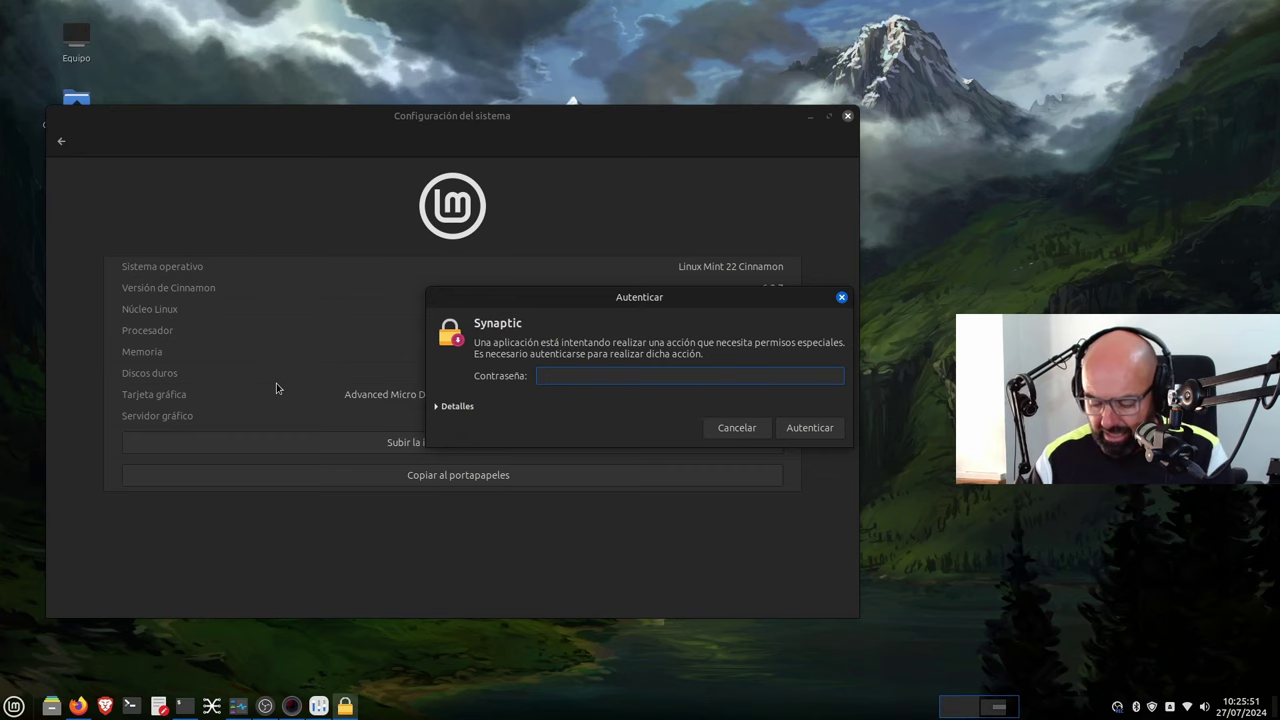
pyautogui.write('••••••••••')
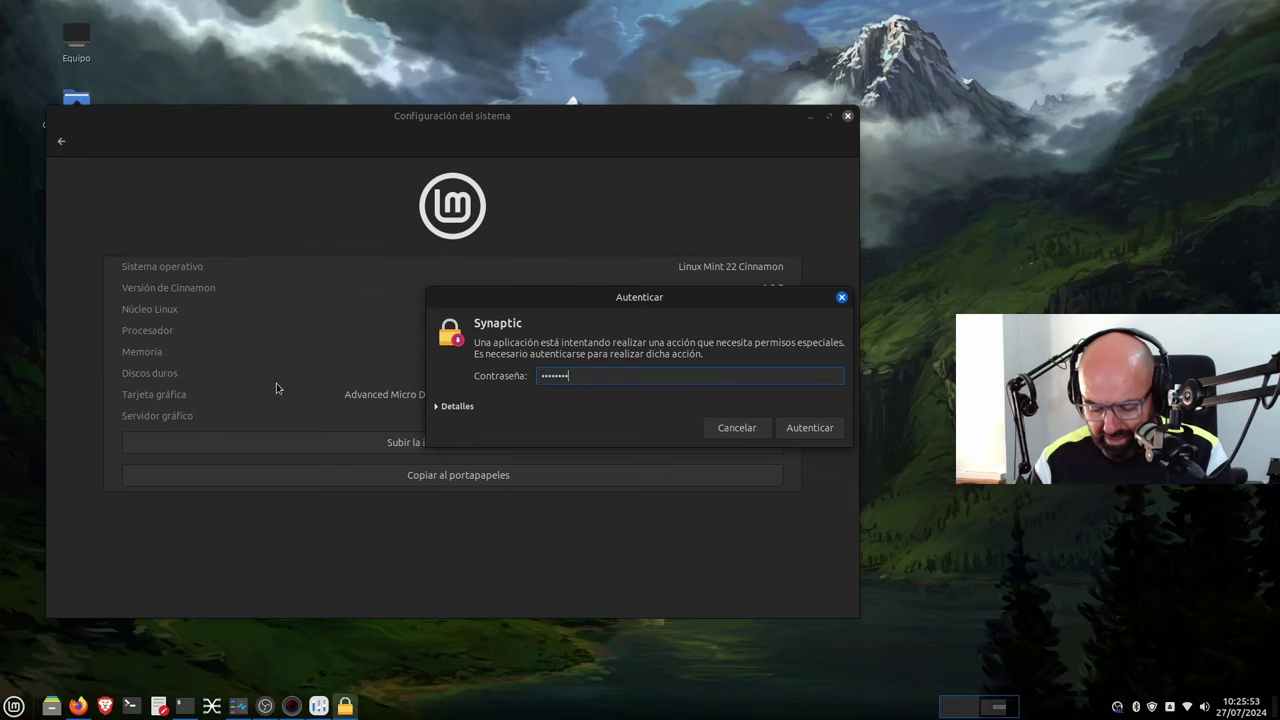
pyautogui.write('•')
pyautogui.press('Return')
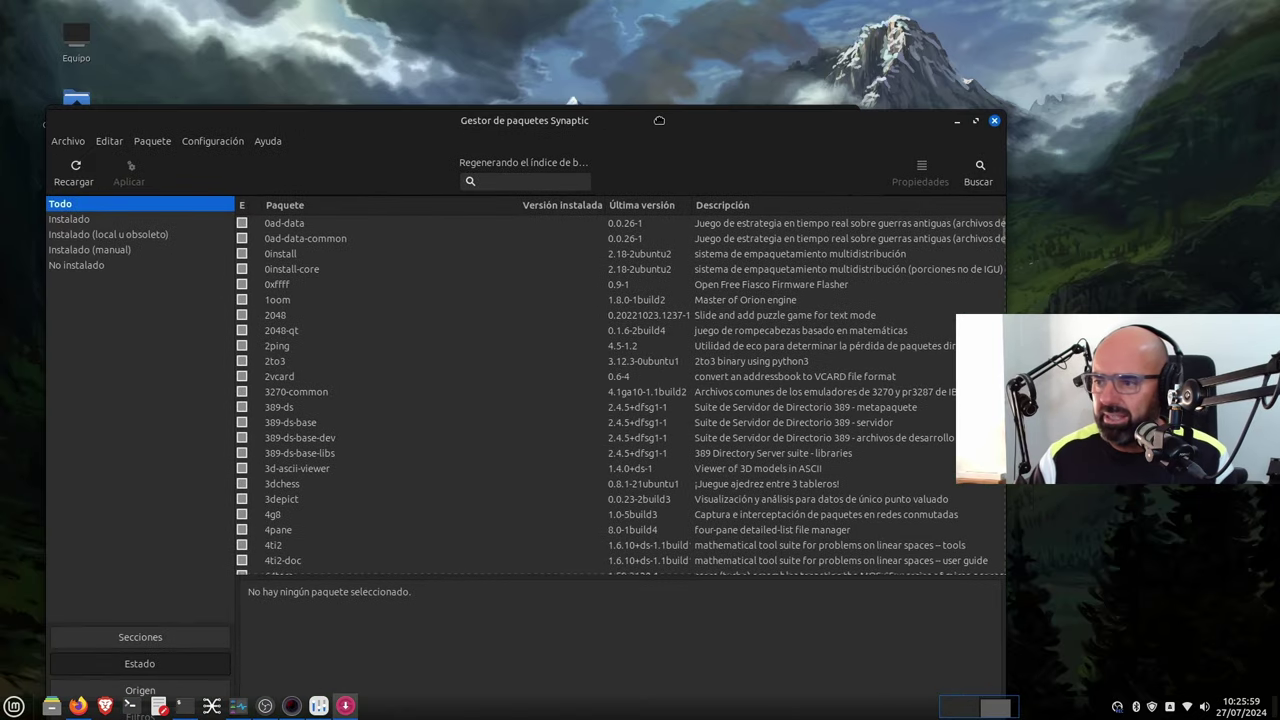
pyautogui.click(1005, 119)
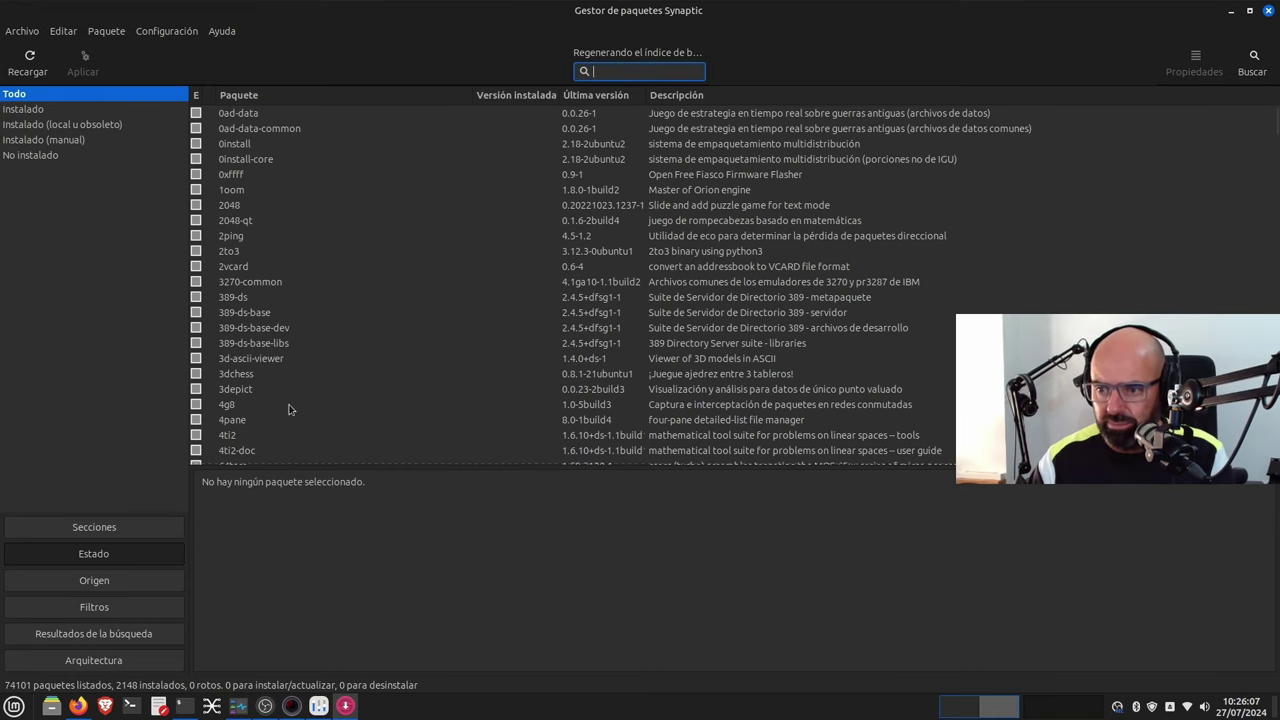
# List the packages by section, filter them for "vdpau" and view the description of vdpau-driver-all.
pyautogui.click(107, 531)
pyautogui.click(618, 74)
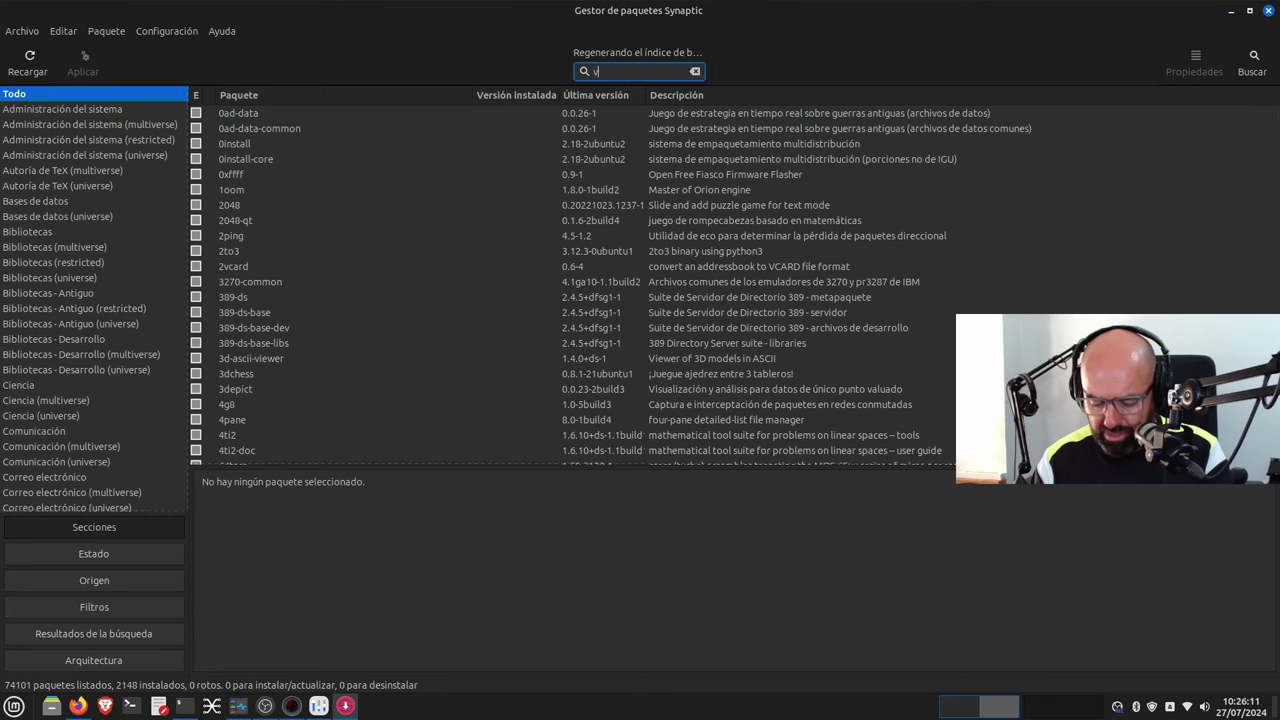
pyautogui.write('vdp')
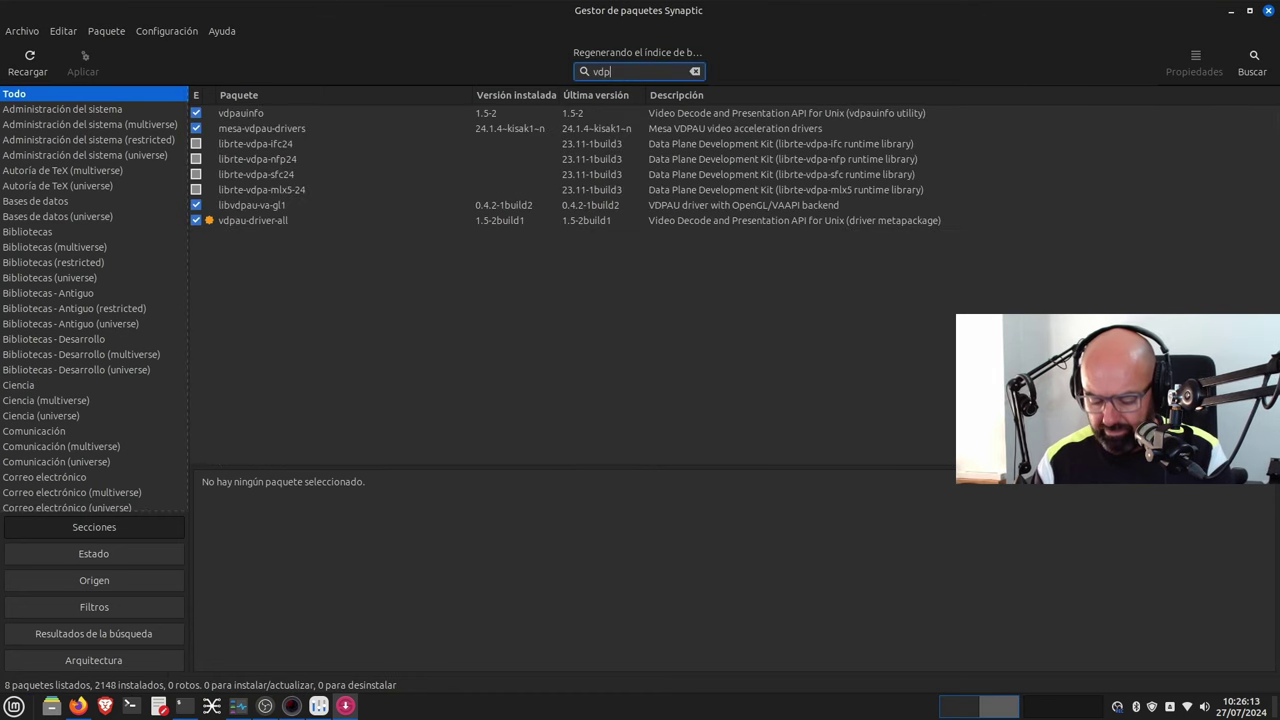
pyautogui.write('au')
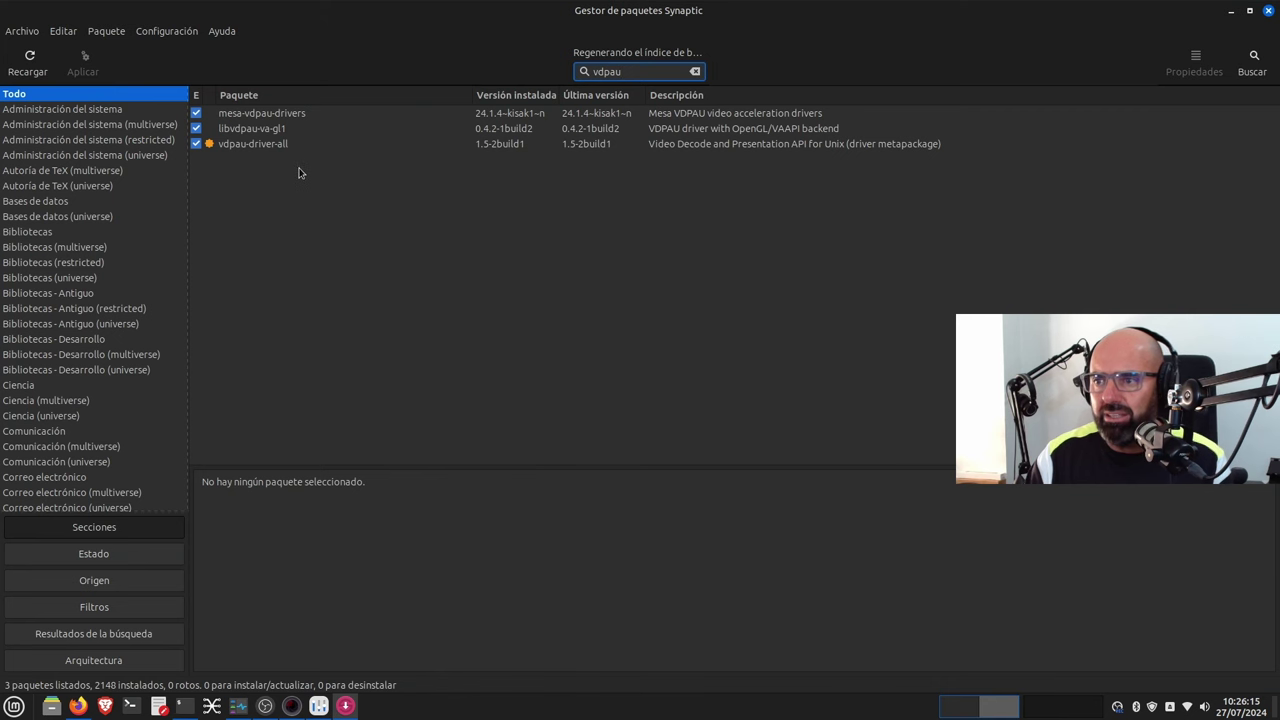
pyautogui.click(270, 145)
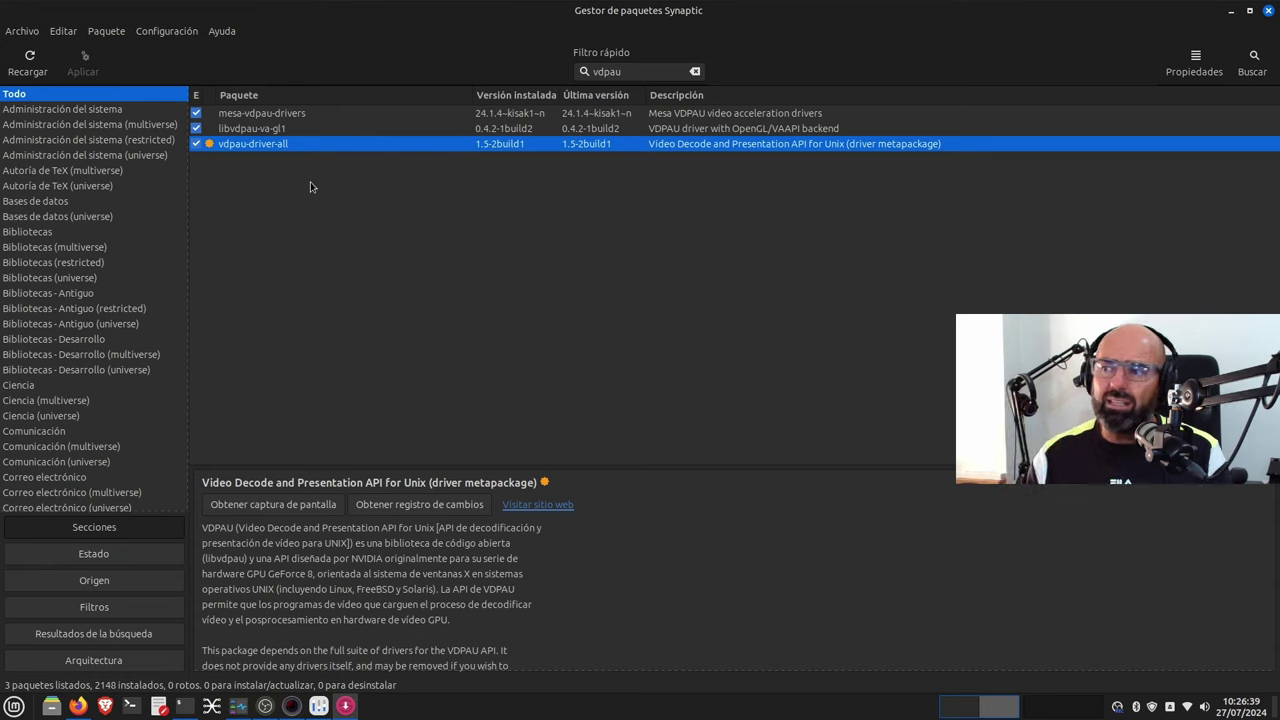
# Replace the quick filter with "pipewire" and sort the packages by installation status, installed ones first.
pyautogui.click(650, 71)
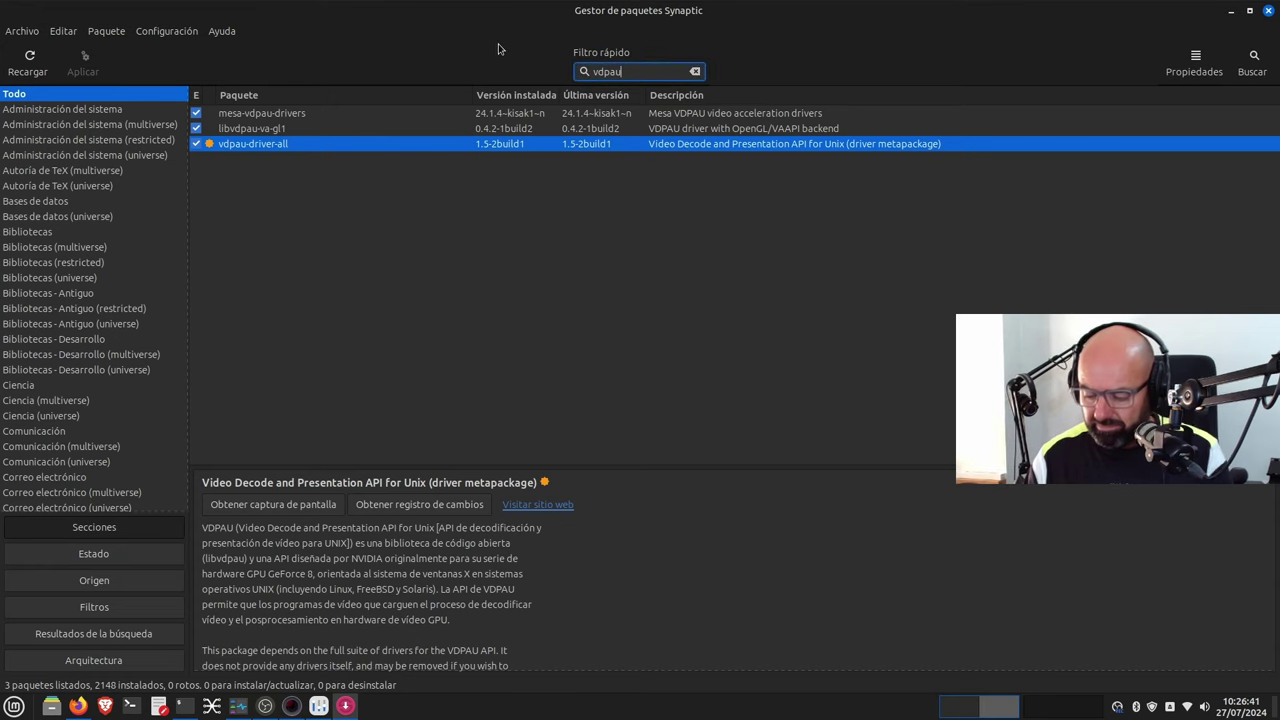
pyautogui.moveTo(660, 74); pyautogui.dragTo(584, 72)
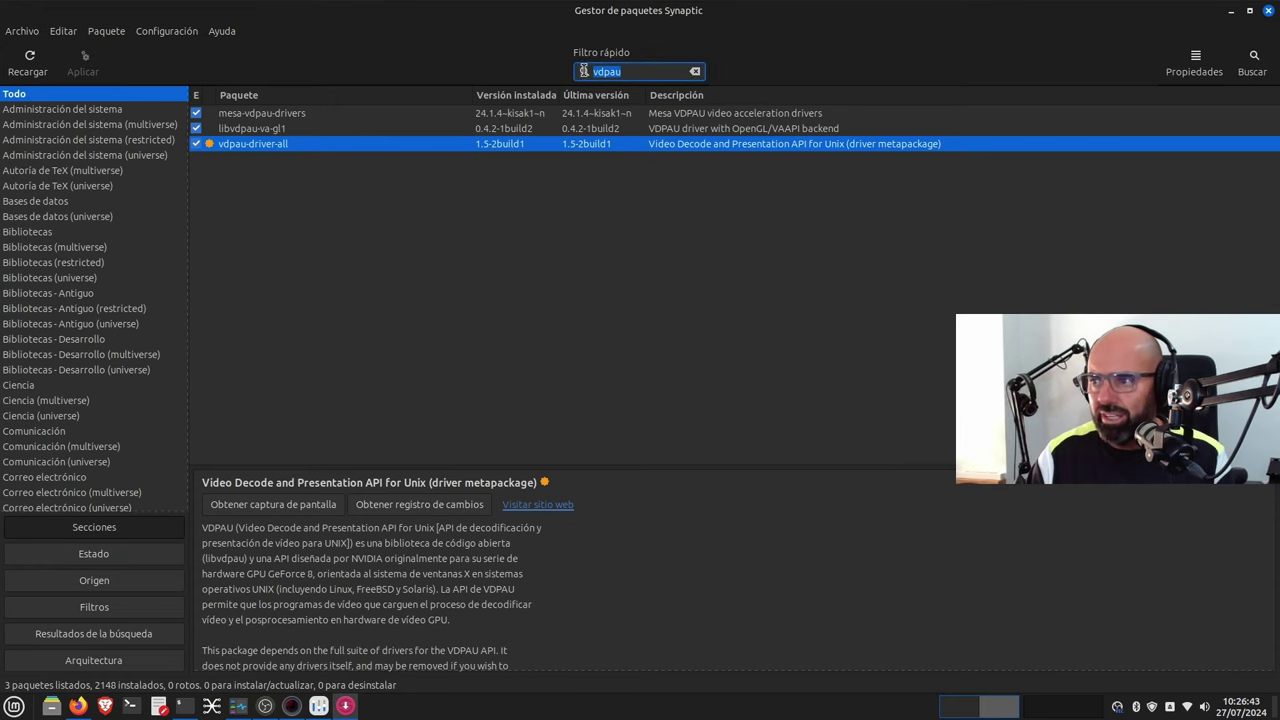
pyautogui.press('BackSpace')
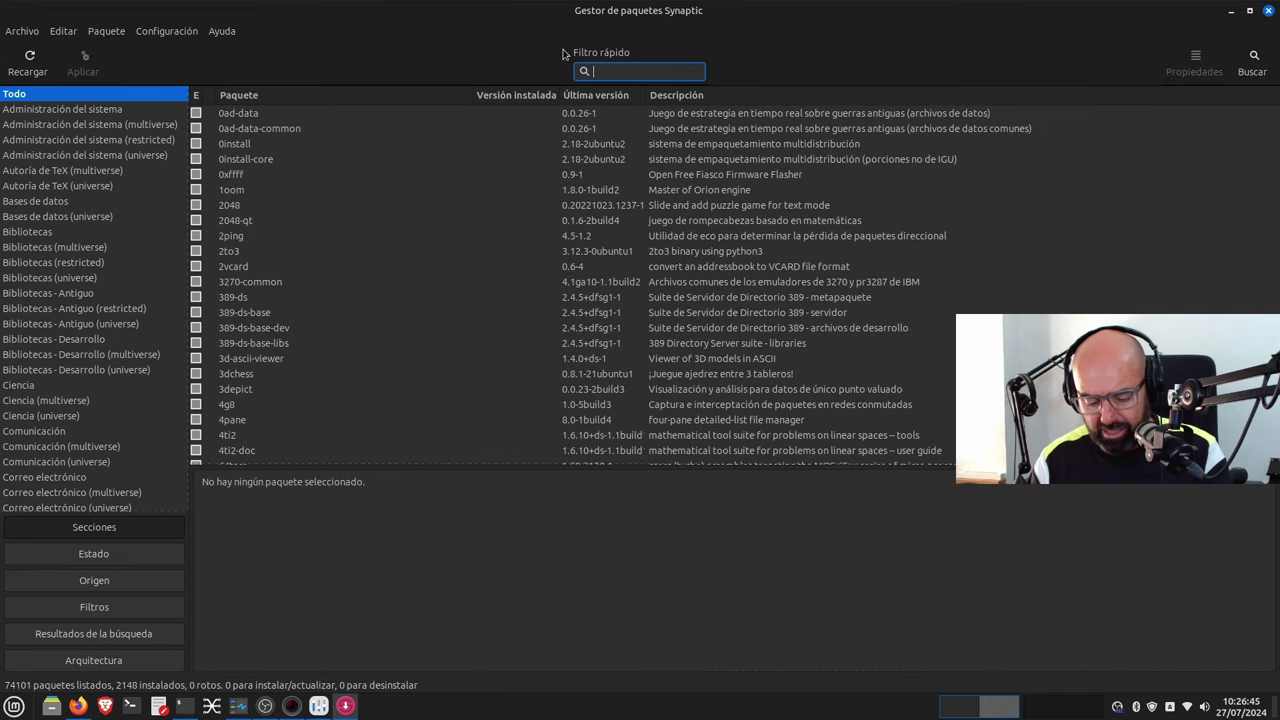
pyautogui.write('pi')
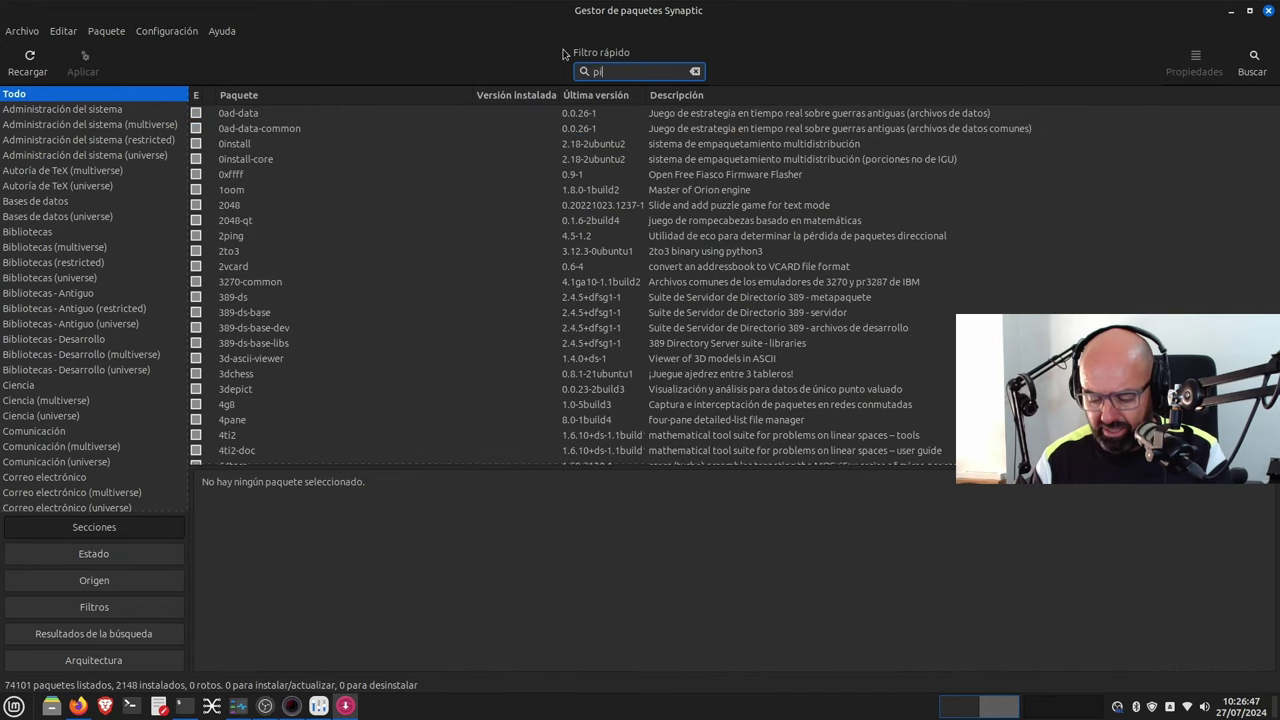
pyautogui.write('pew')
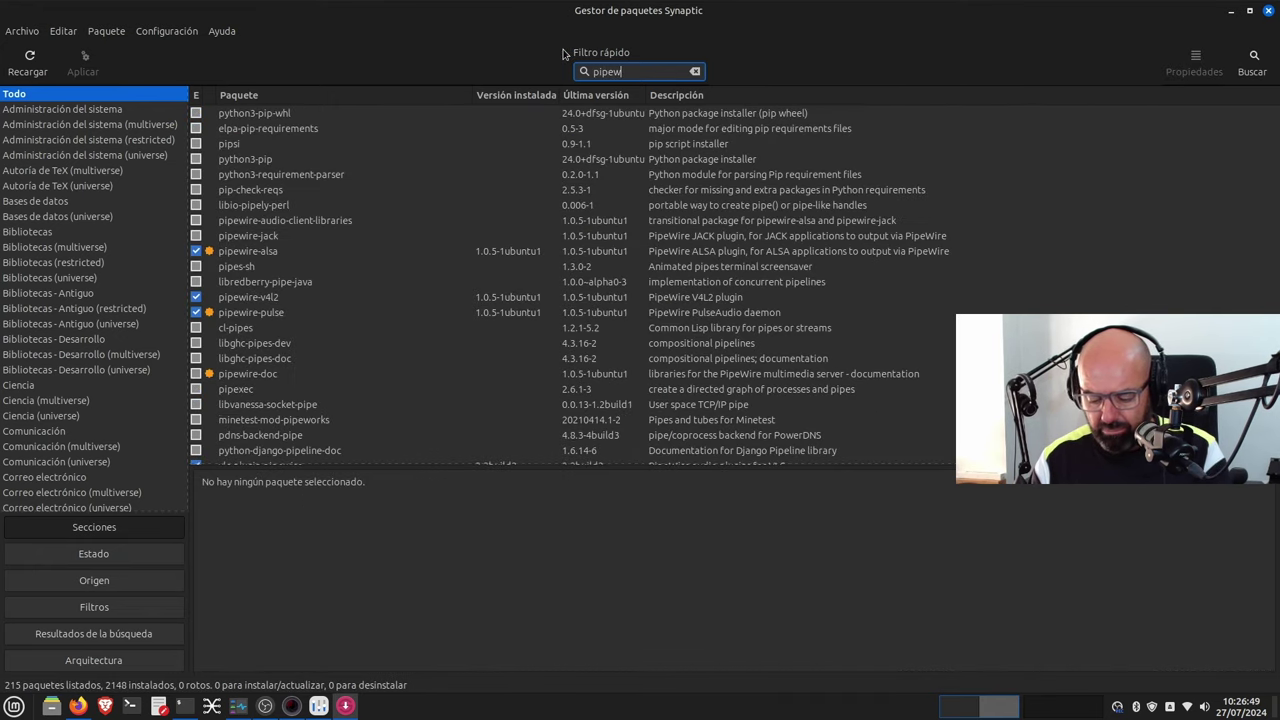
pyautogui.write('ire')
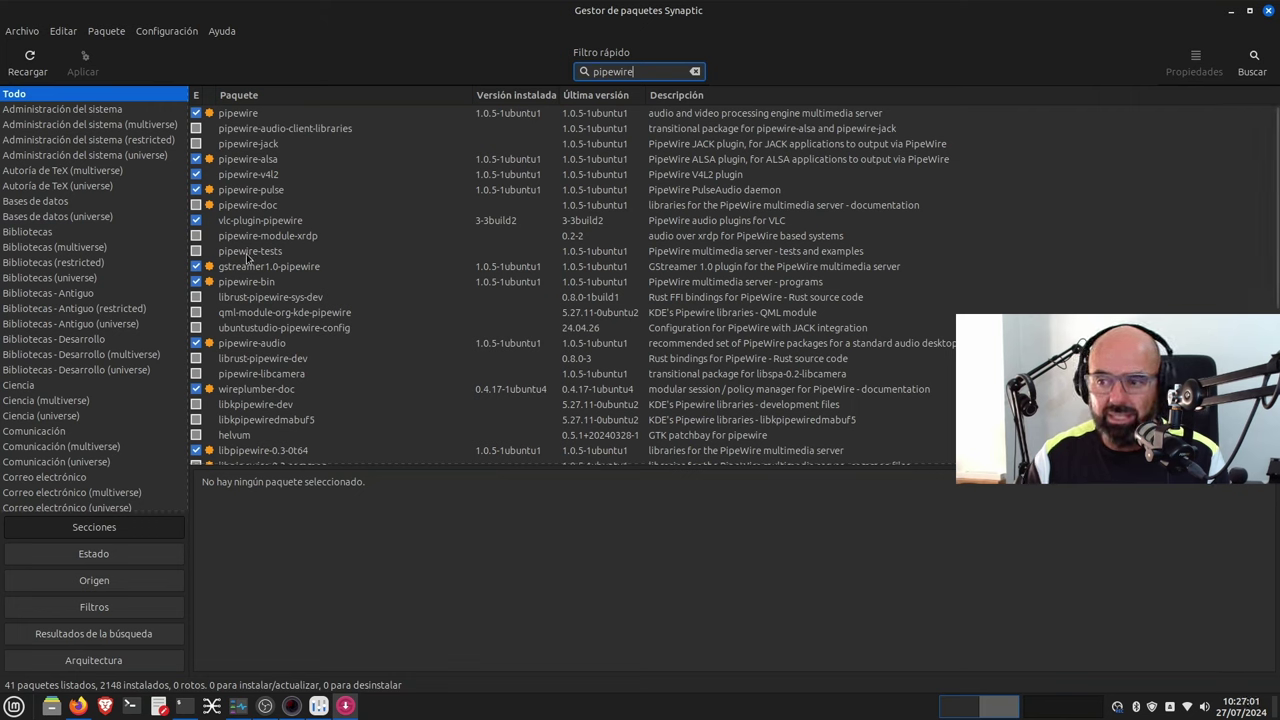
pyautogui.click(196, 95)
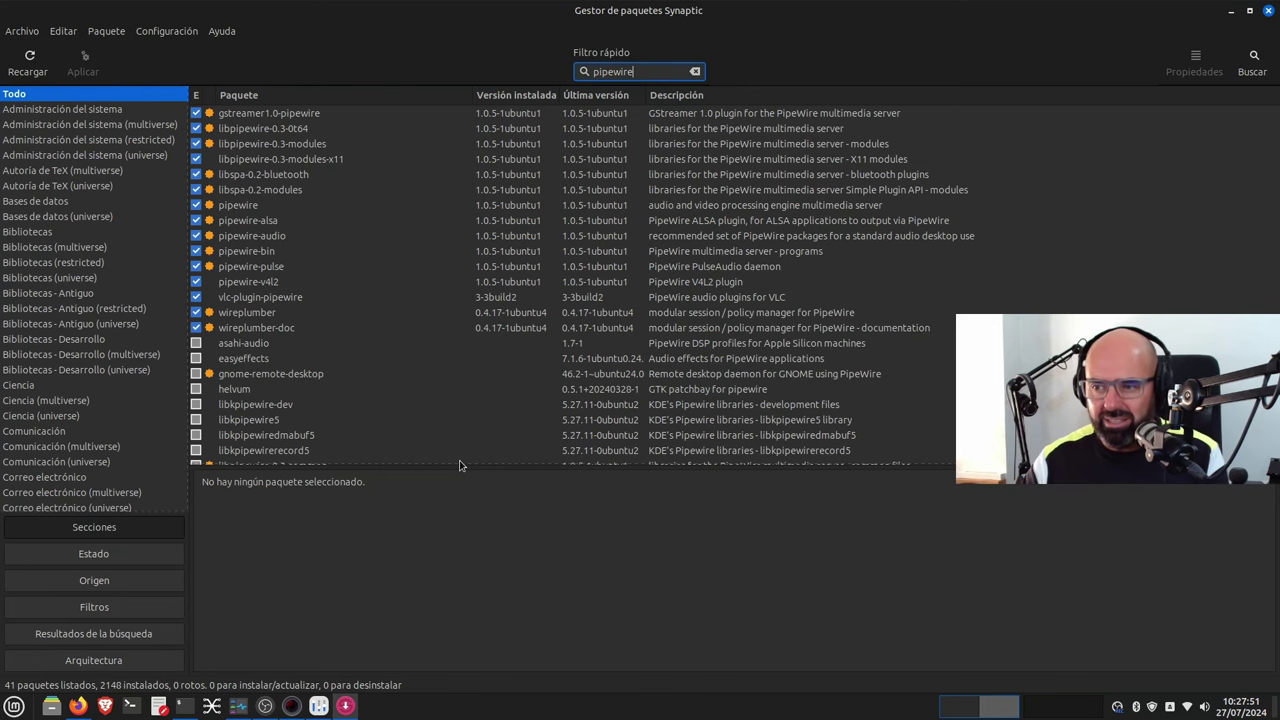
# View the descriptions of the packages pipewire-v4l2, vlc-plugin-pipewire and libpipewire-0.3-modules-x11.
pyautogui.click(274, 286)
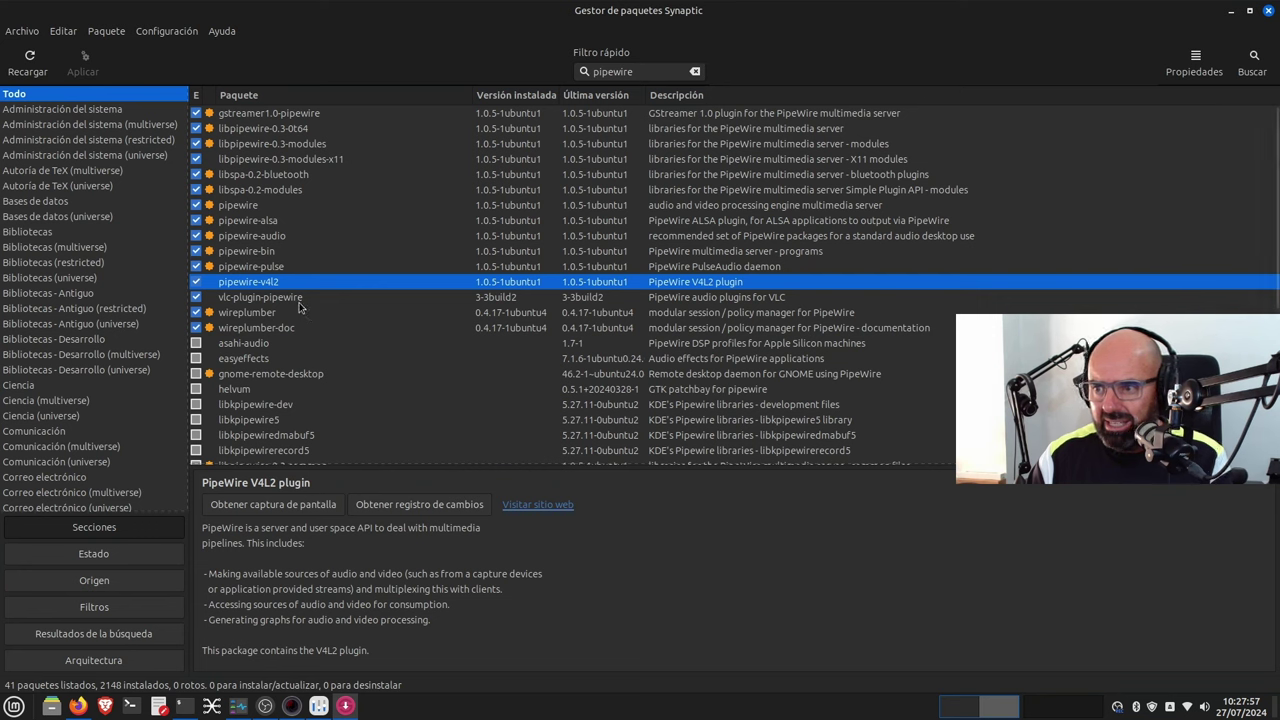
pyautogui.click(299, 302)
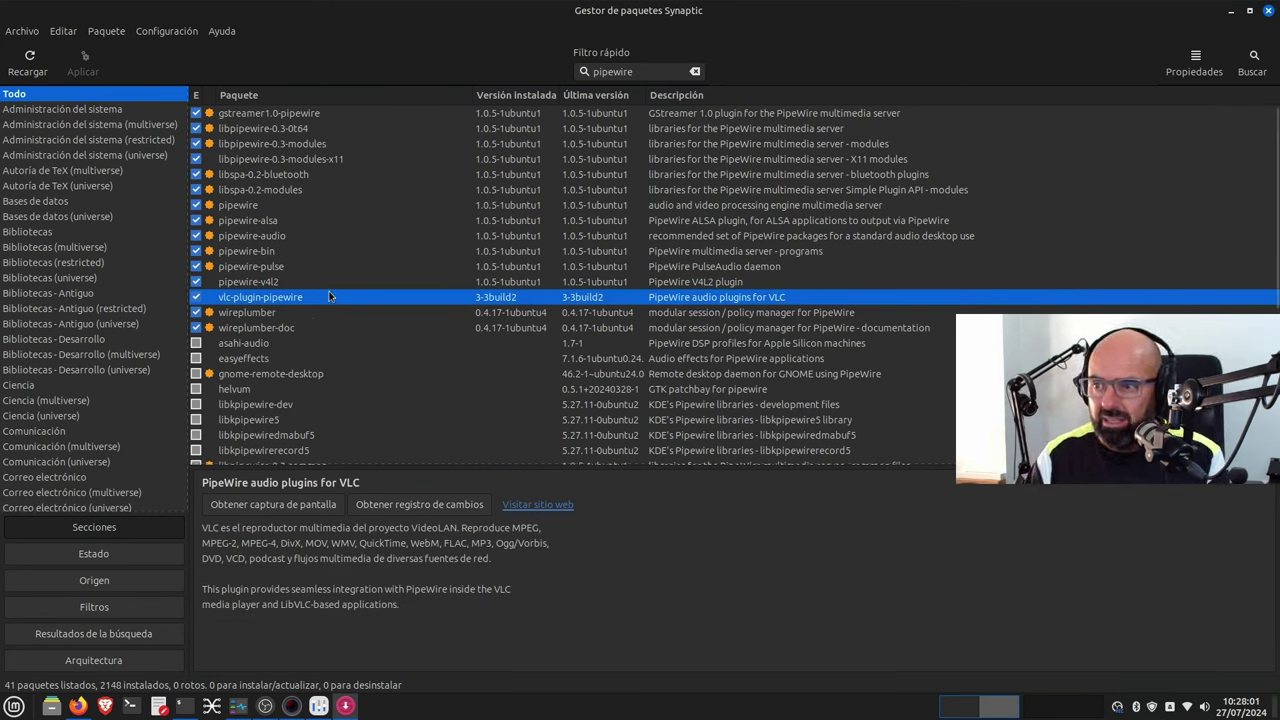
pyautogui.click(299, 163)
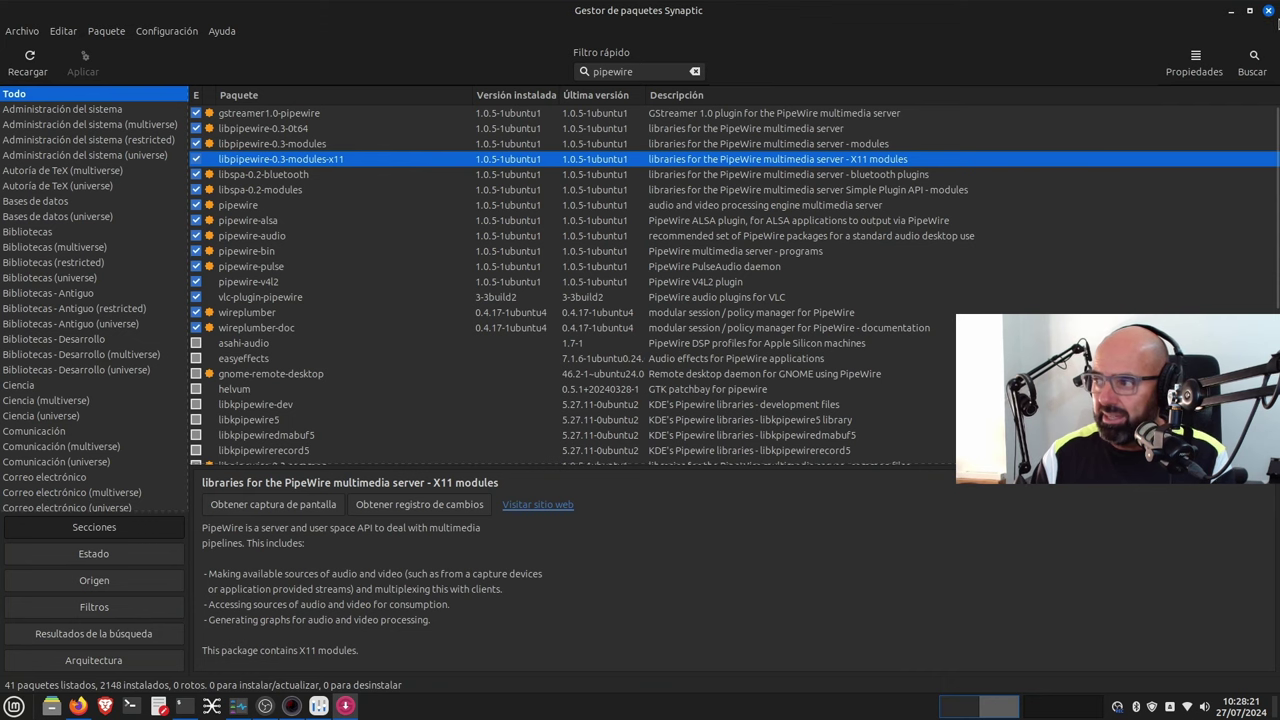
# Close Synaptic and the system information window, and open the Software Manager (Gestor de software).
pyautogui.click(1268, 10)
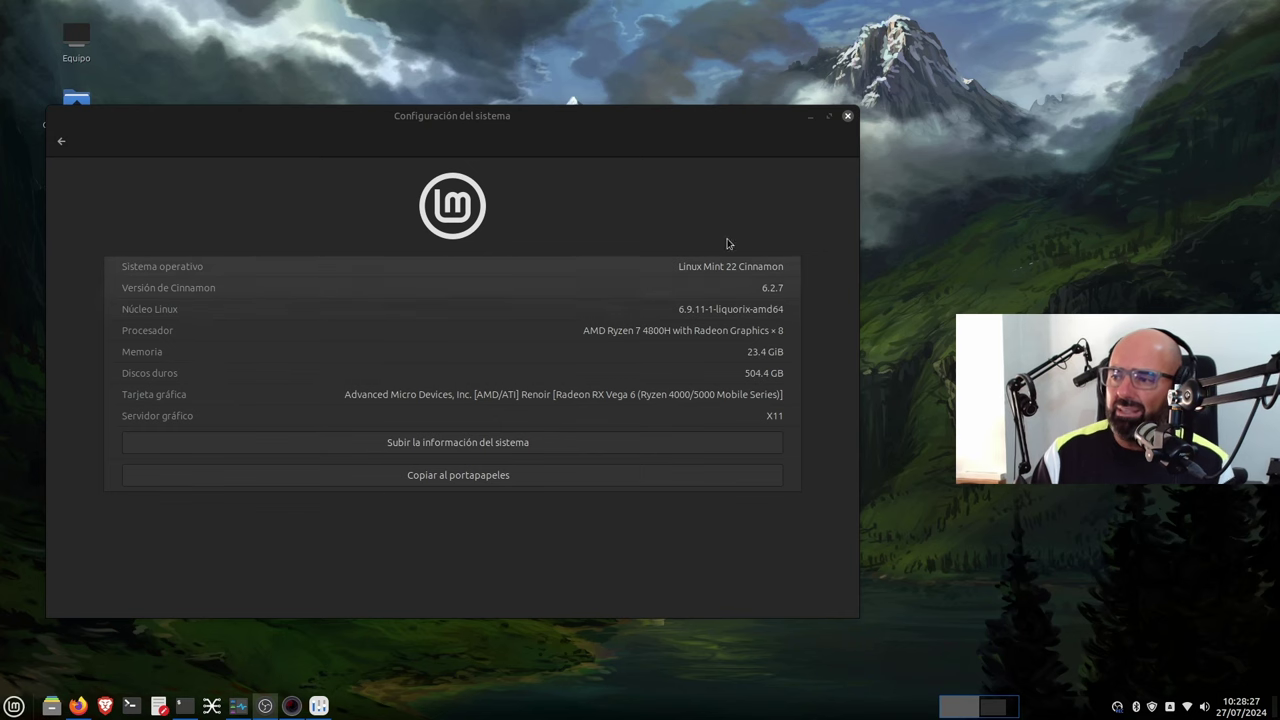
pyautogui.click(847, 116)
pyautogui.click(14, 706)
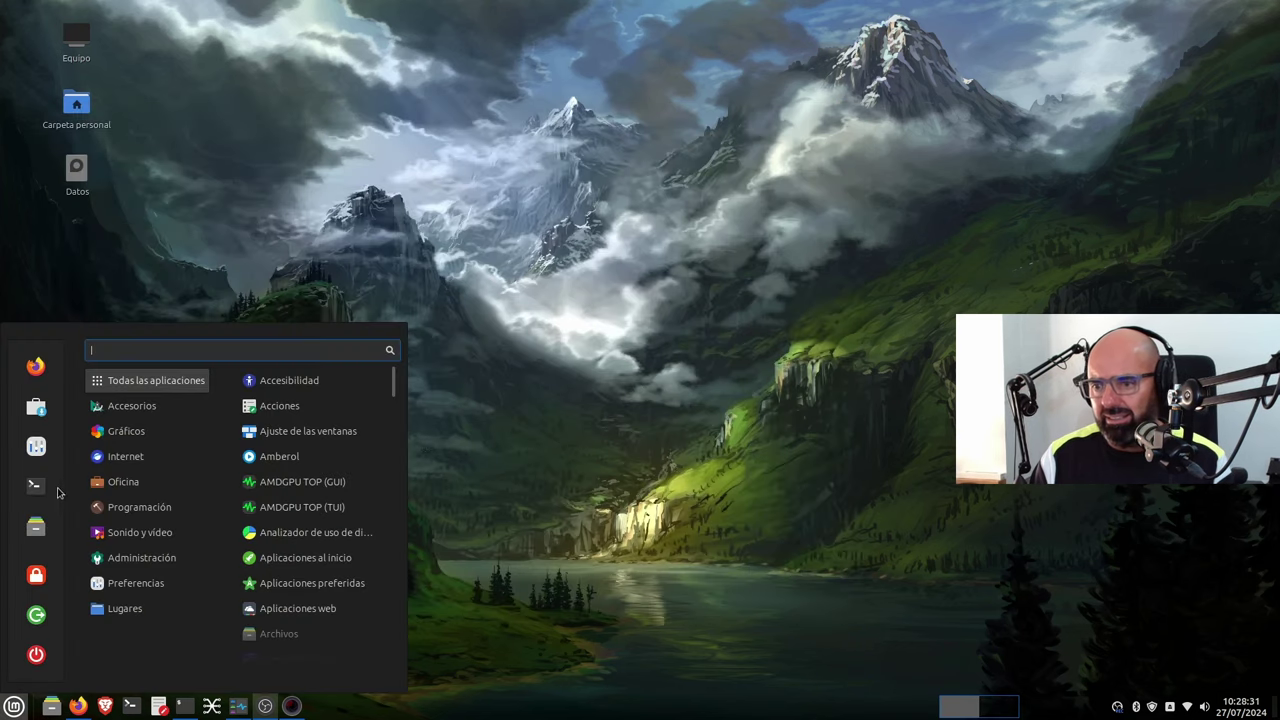
pyautogui.click(36, 406)
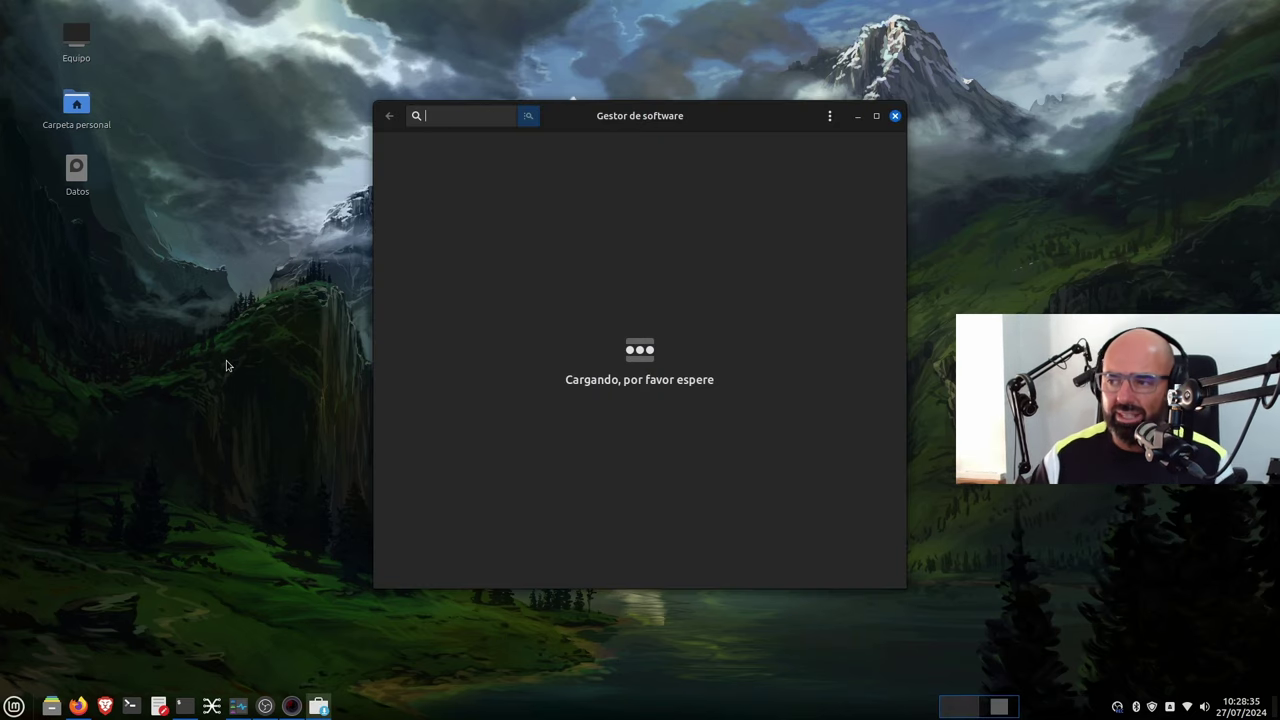
pyautogui.moveTo(511, 106); pyautogui.dragTo(494, 102)
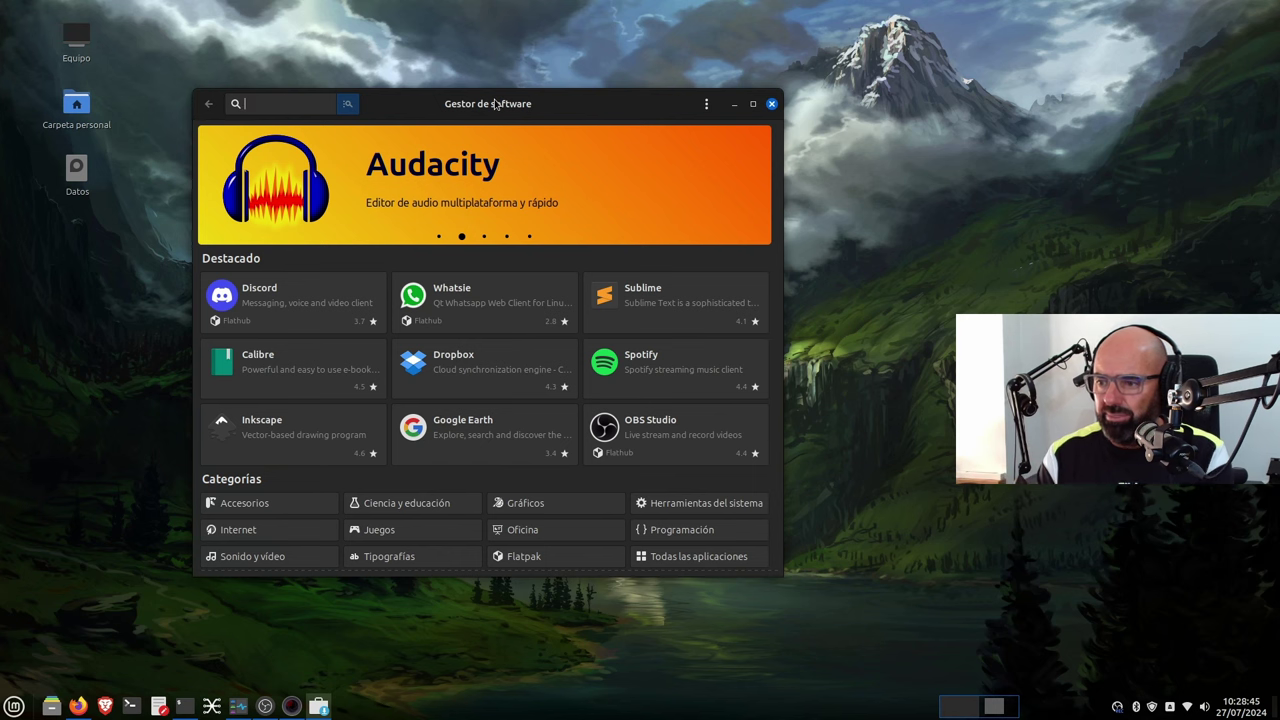
# Look through the Software Manager's featured and top-rated apps and review its search and Flatpak preferences.
pyautogui.scroll(-10, 499, 470)
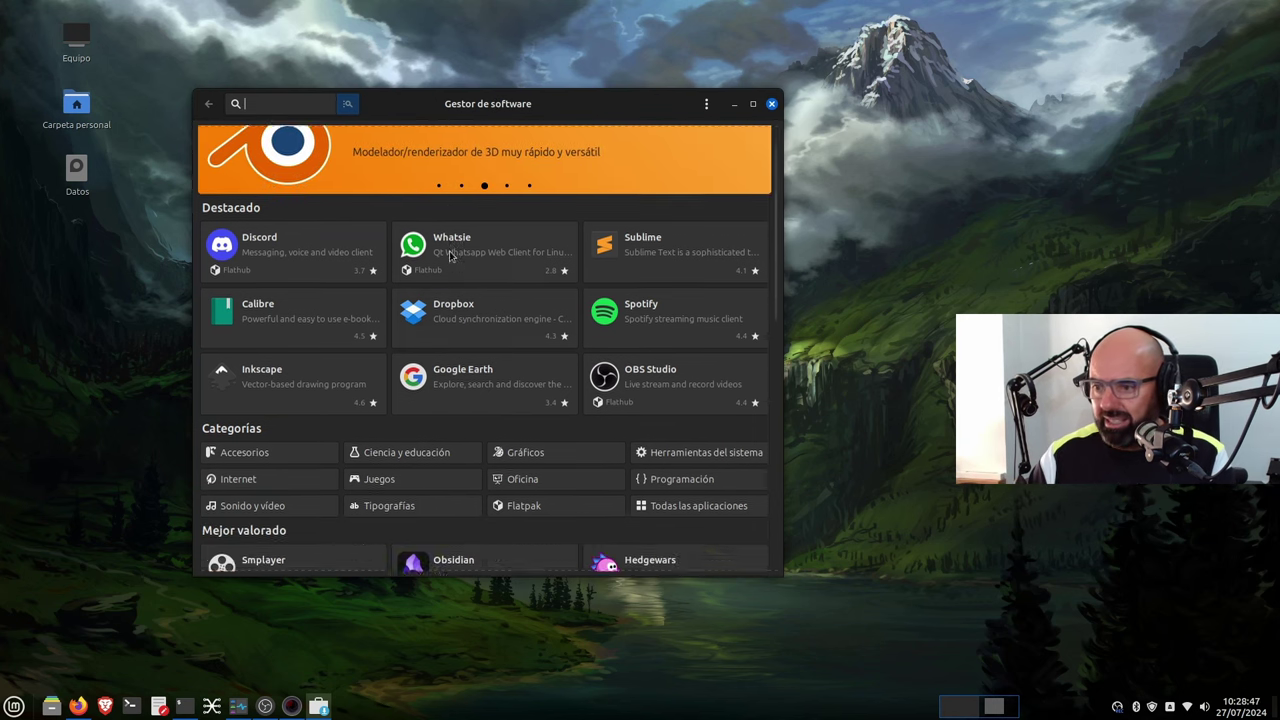
pyautogui.scroll(10, 499, 470)
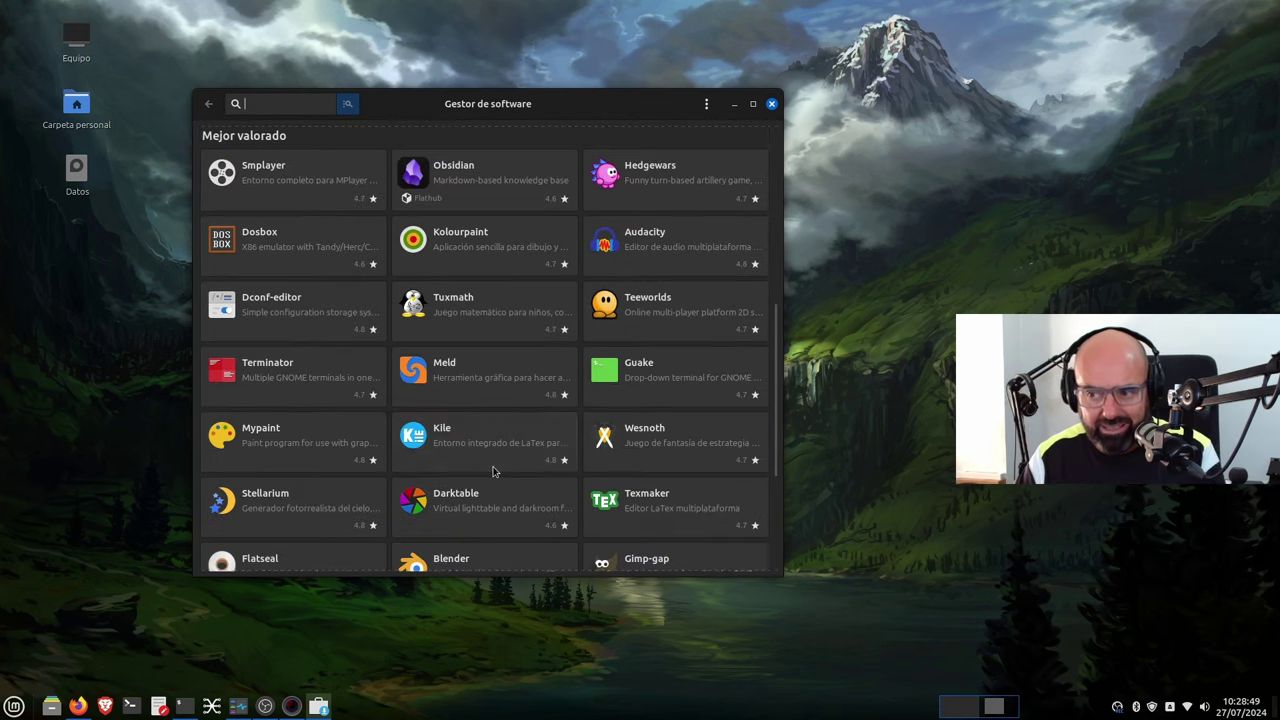
pyautogui.click(706, 104)
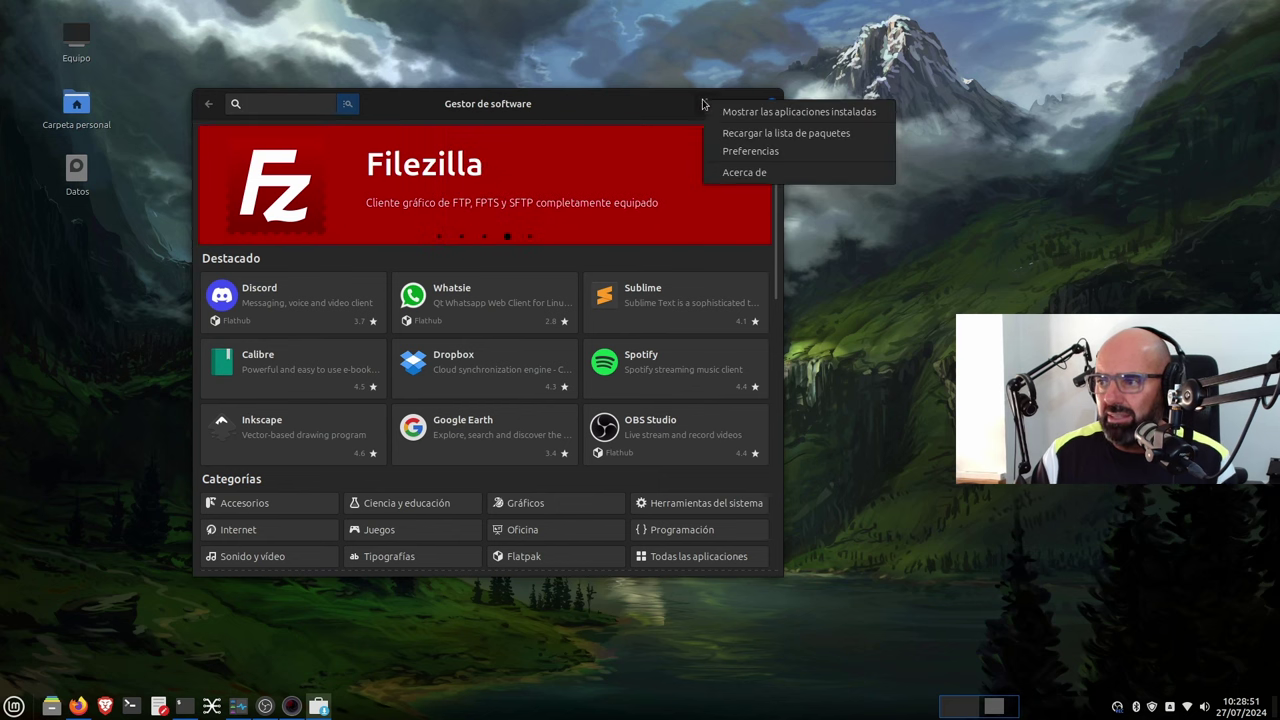
pyautogui.click(750, 157)
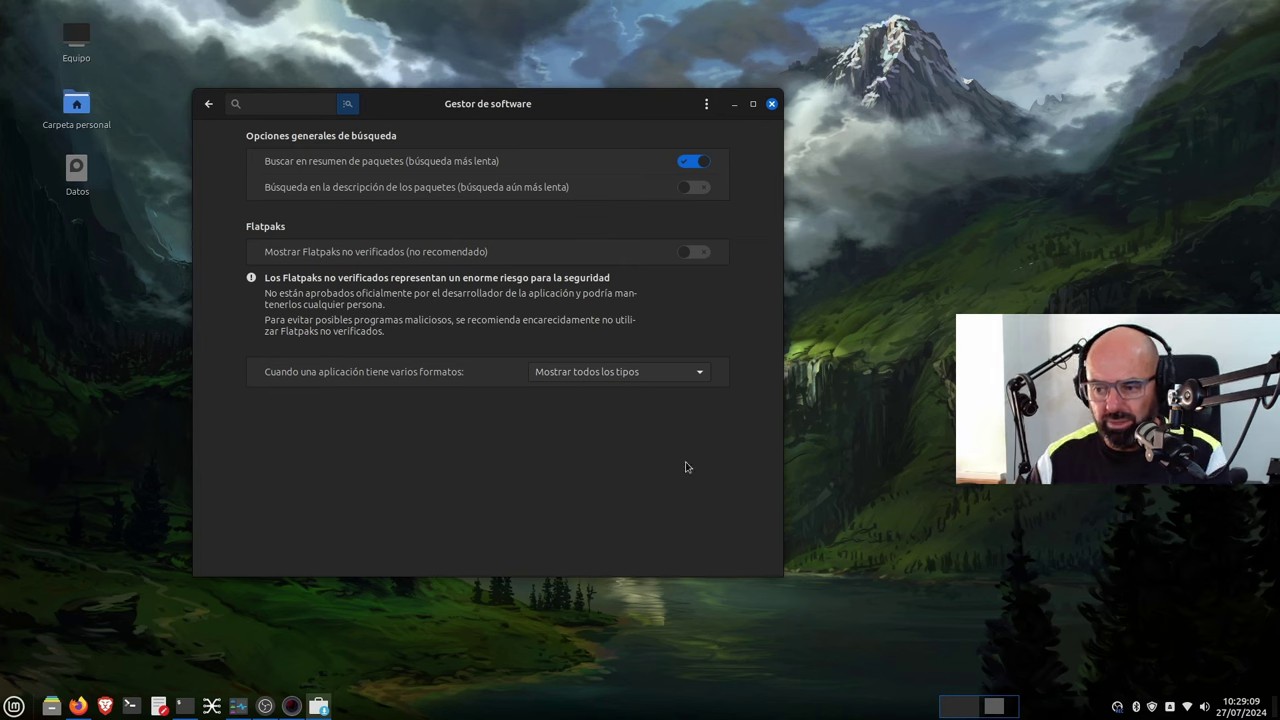
pyautogui.click(292, 708)
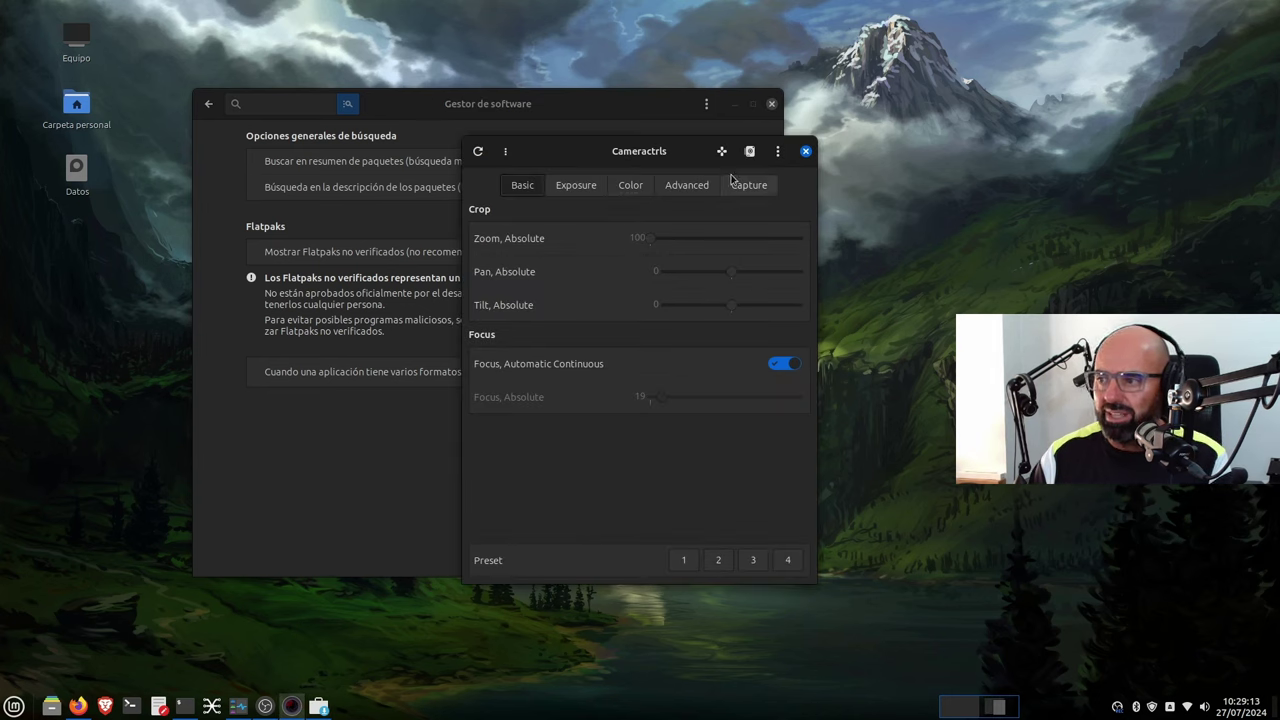
pyautogui.click(296, 710)
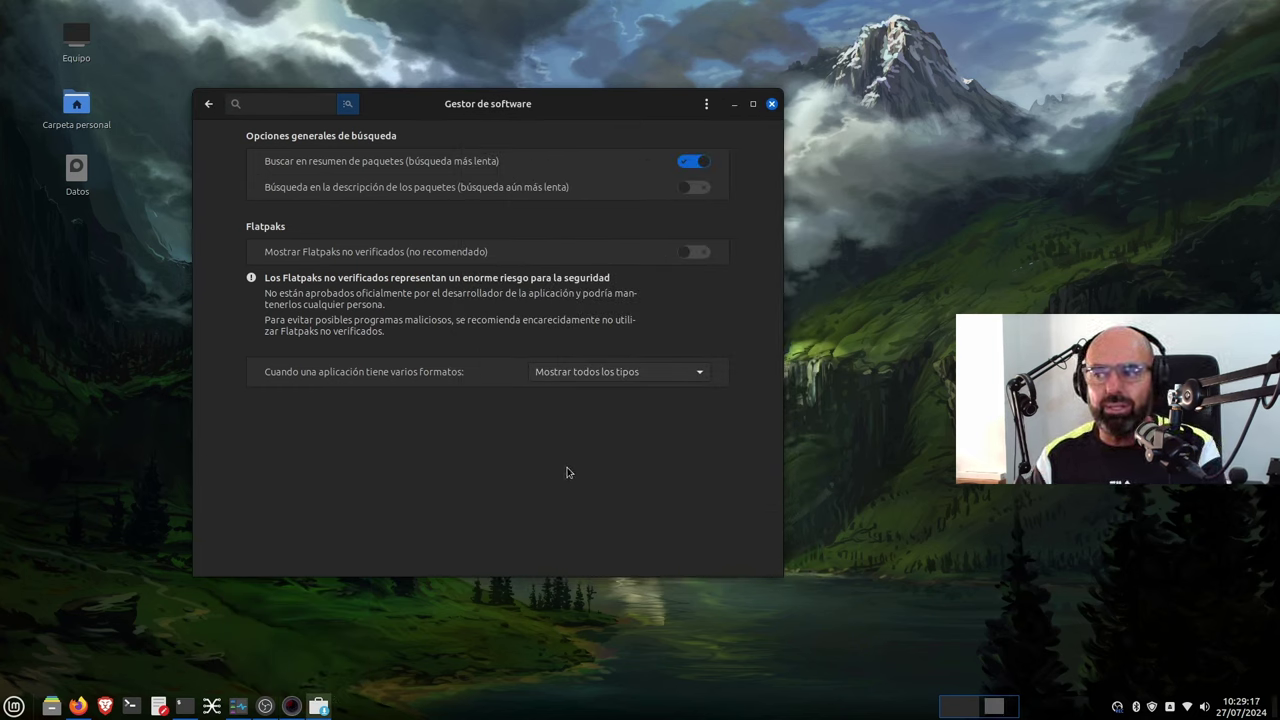
pyautogui.click(208, 103)
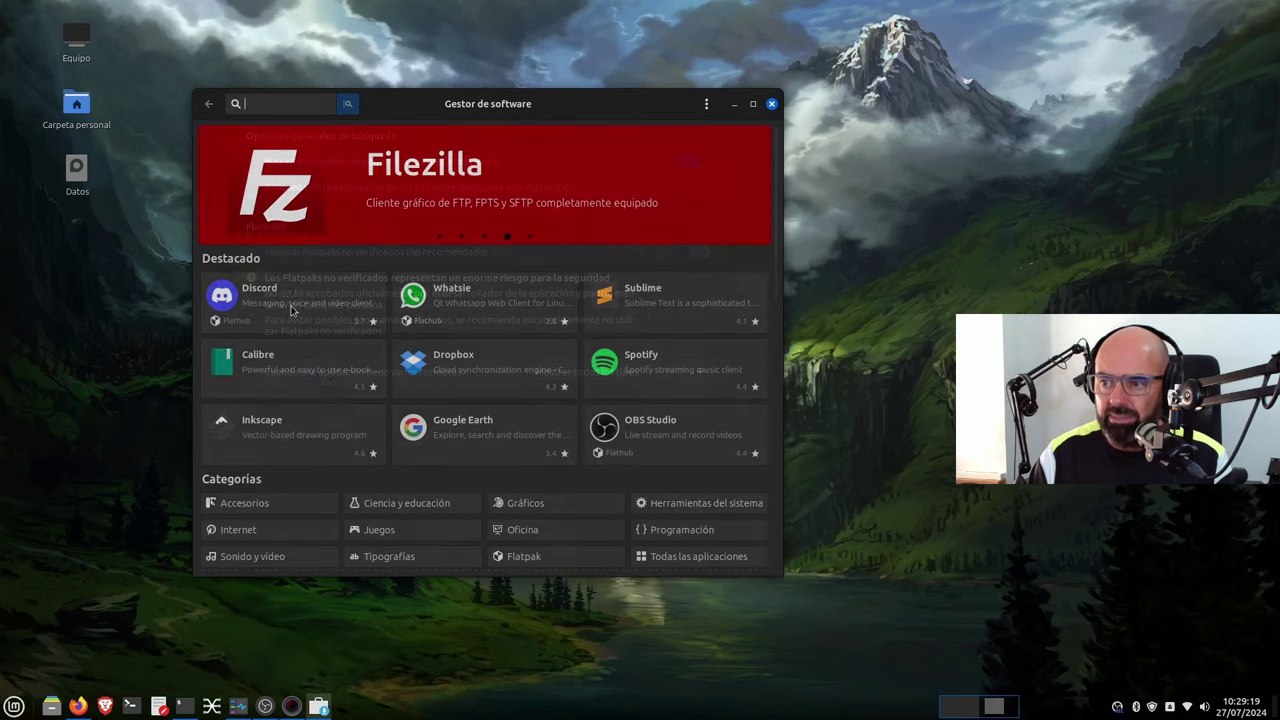
# Search the Software Manager for "mission" and open the details page of Mission Center.
pyautogui.click(265, 100)
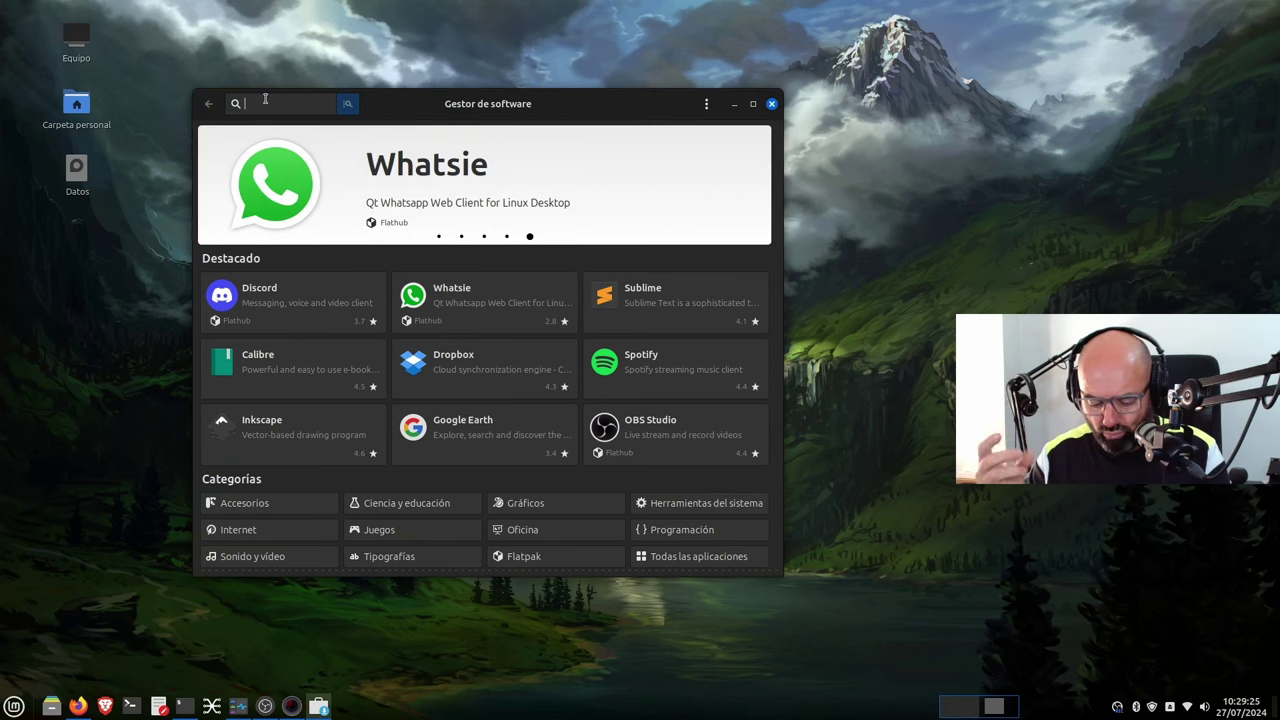
pyautogui.write('mission')
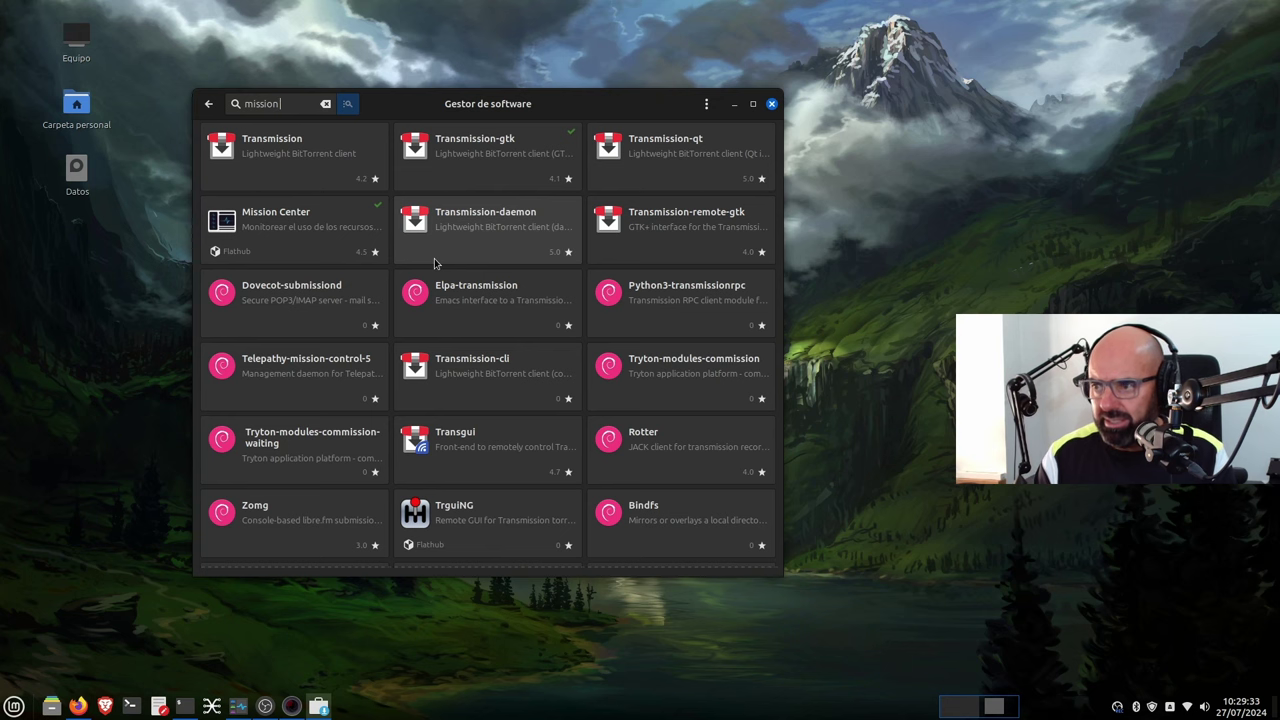
pyautogui.press('Return')
pyautogui.click(288, 251)
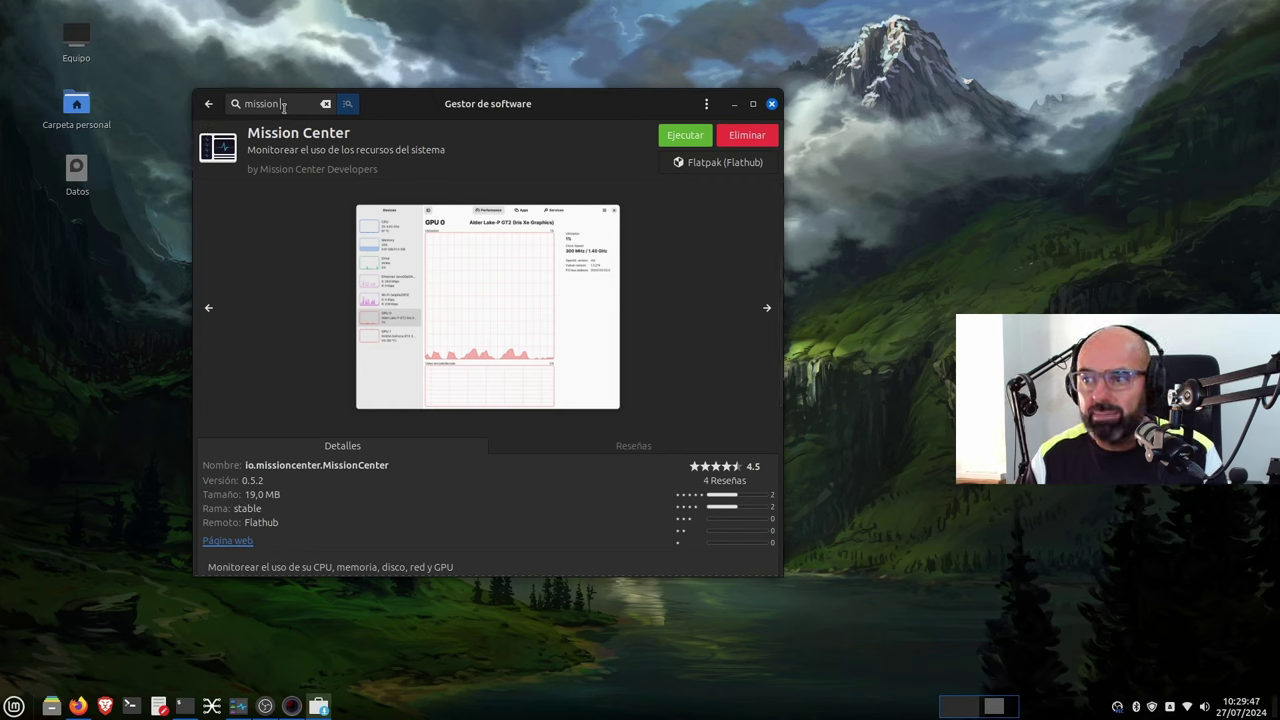
# Replace the search in the Software Manager with "cameractrls".
pyautogui.moveTo(288, 106); pyautogui.dragTo(240, 106)
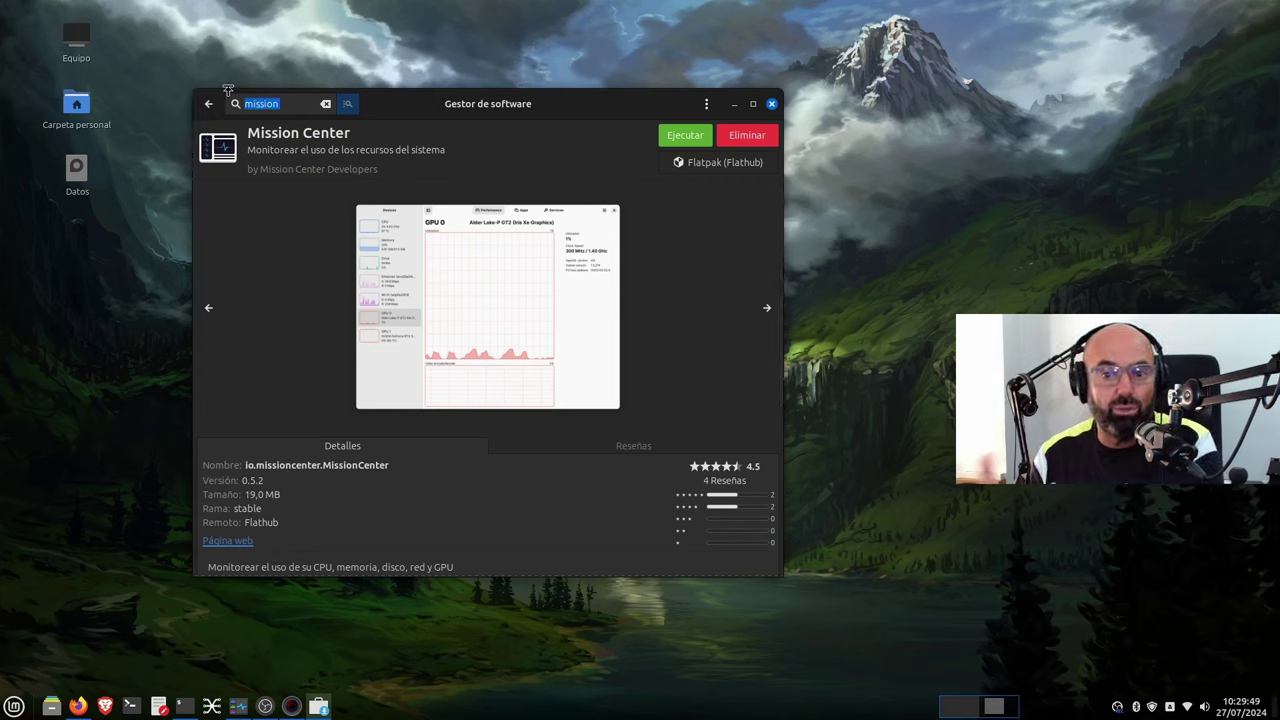
pyautogui.press('BackSpace')
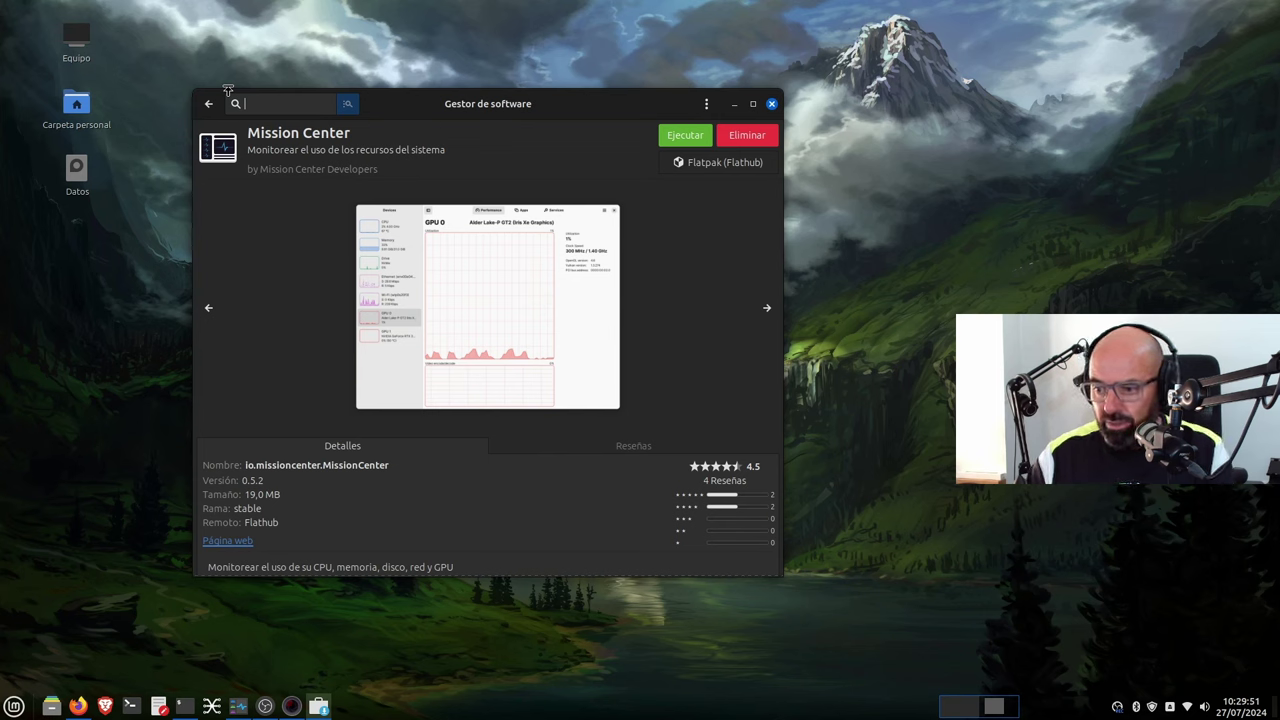
pyautogui.moveTo(289, 710)
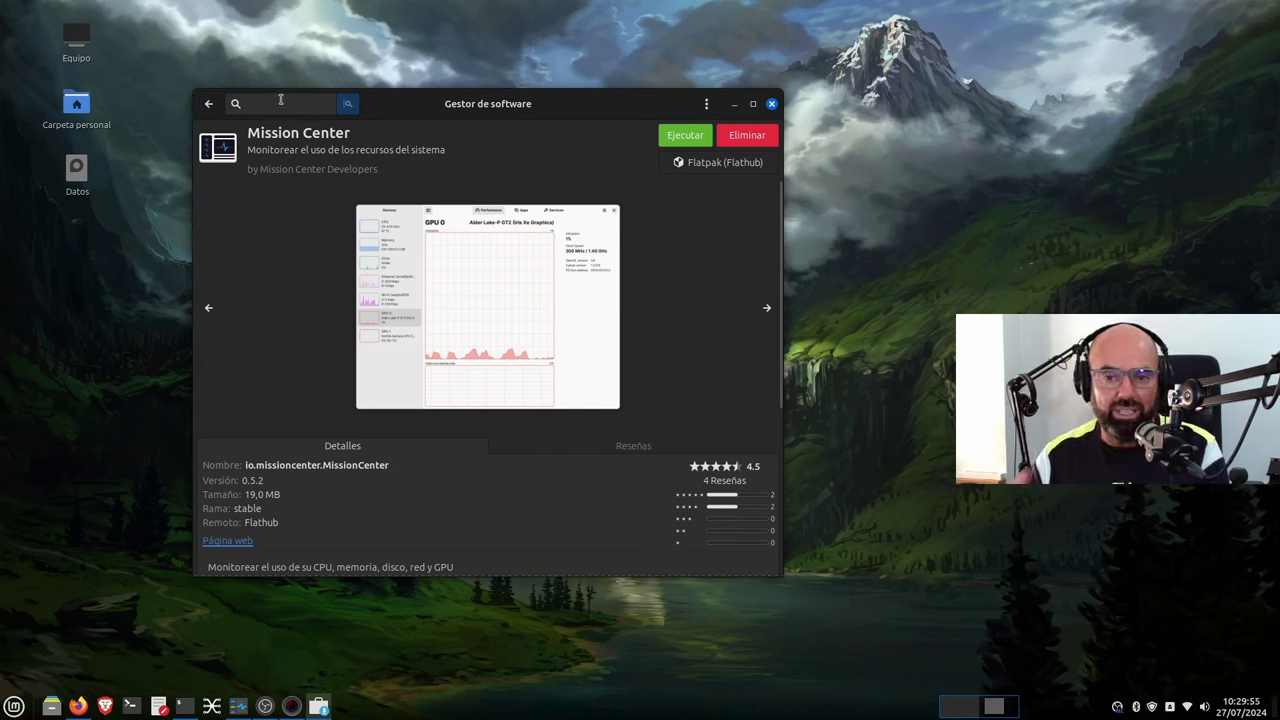
pyautogui.write('c')
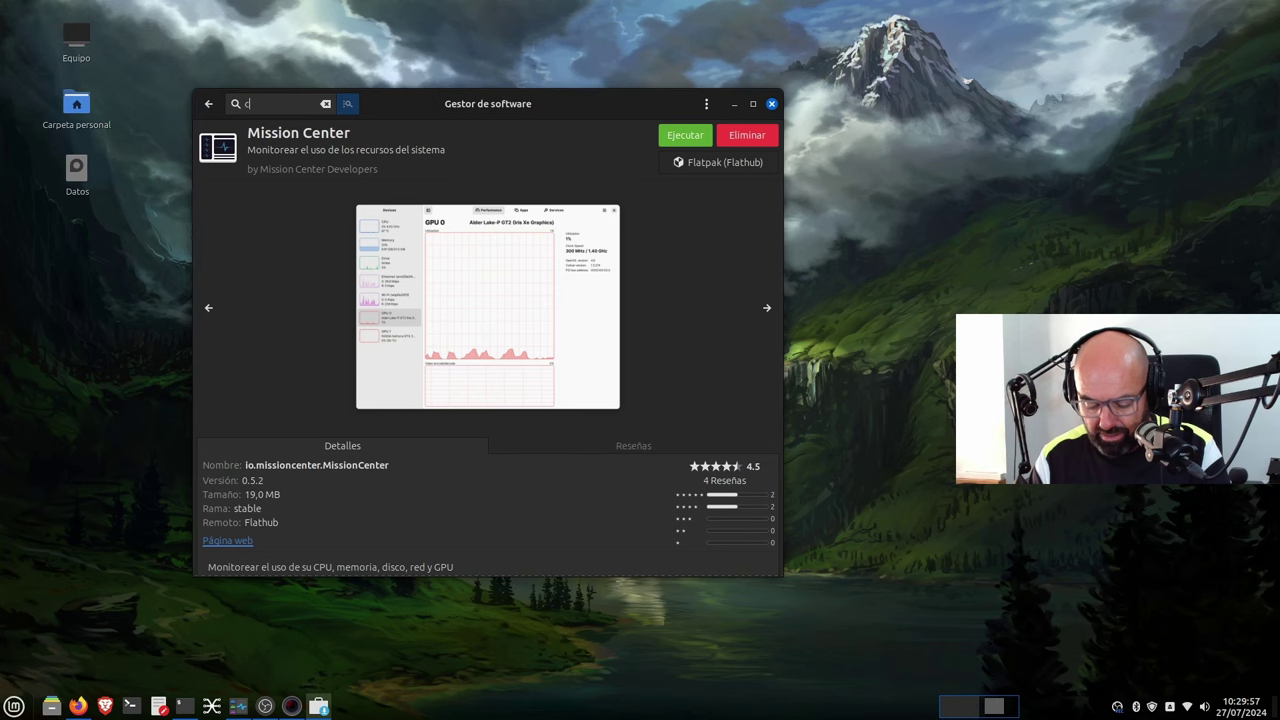
pyautogui.write('amera')
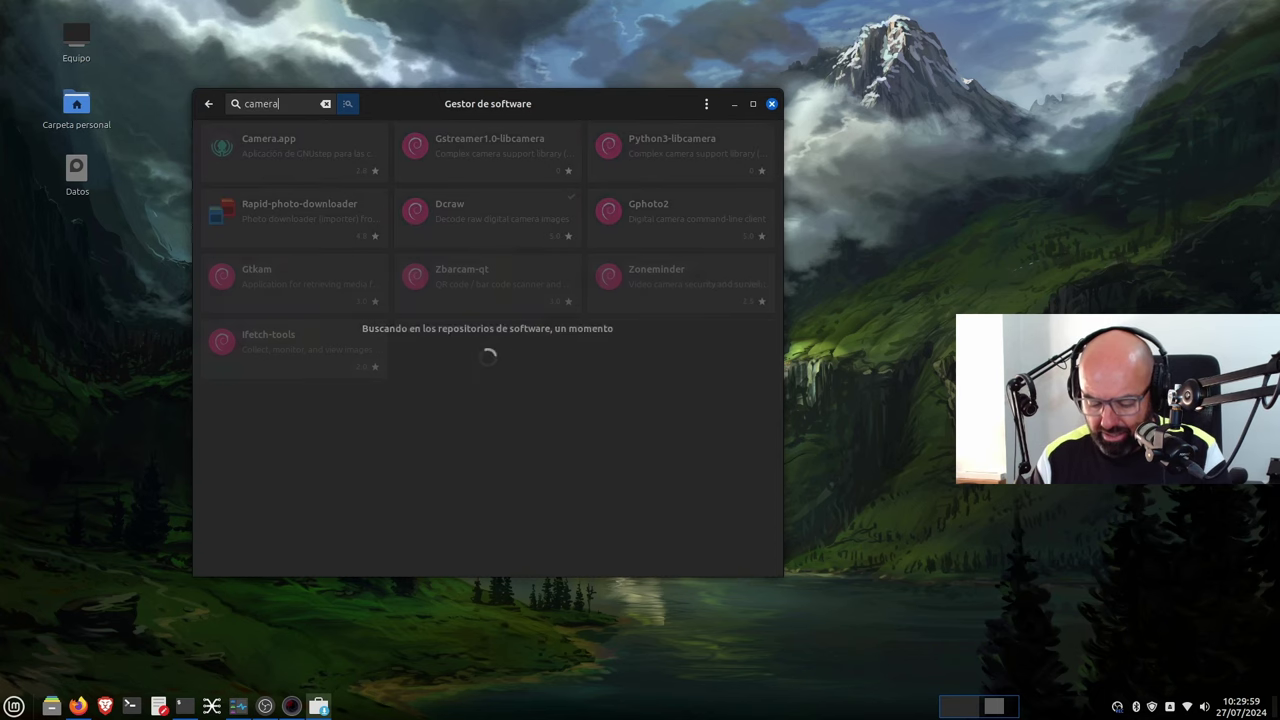
pyautogui.write('ctrls')
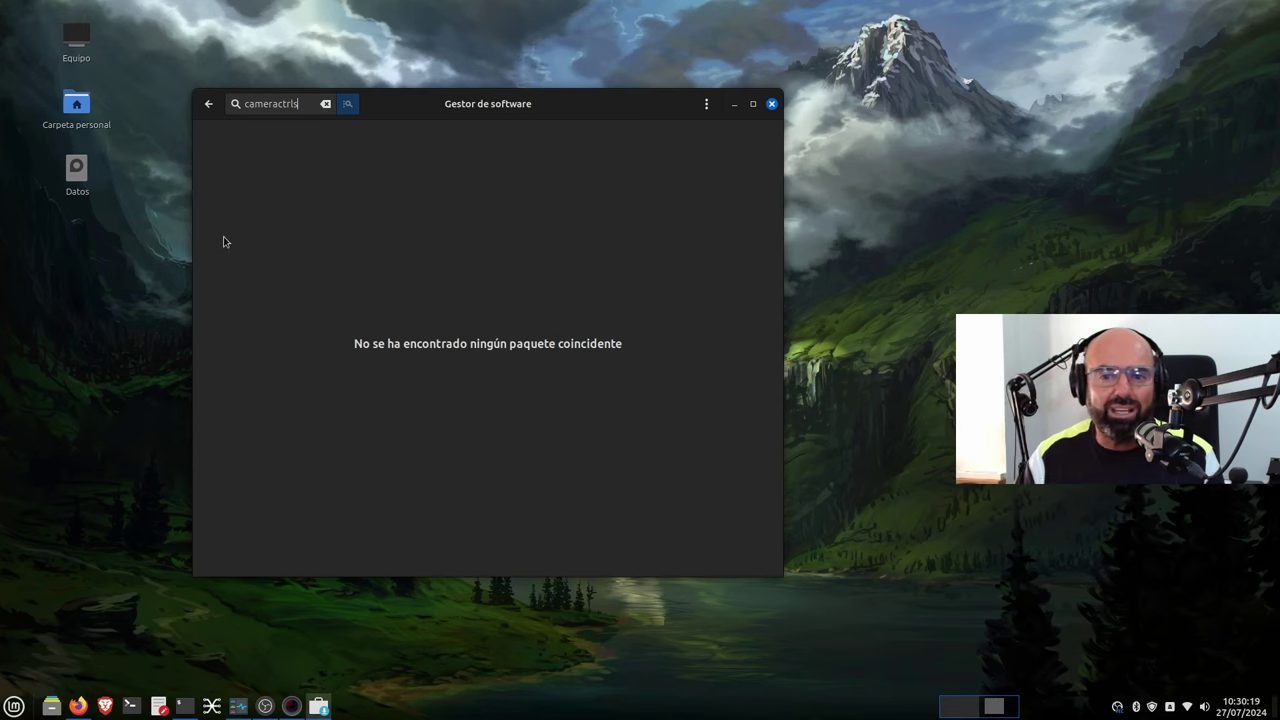
# Return to the Software Manager's start page, look through its app listings and close it.
pyautogui.click(208, 103)
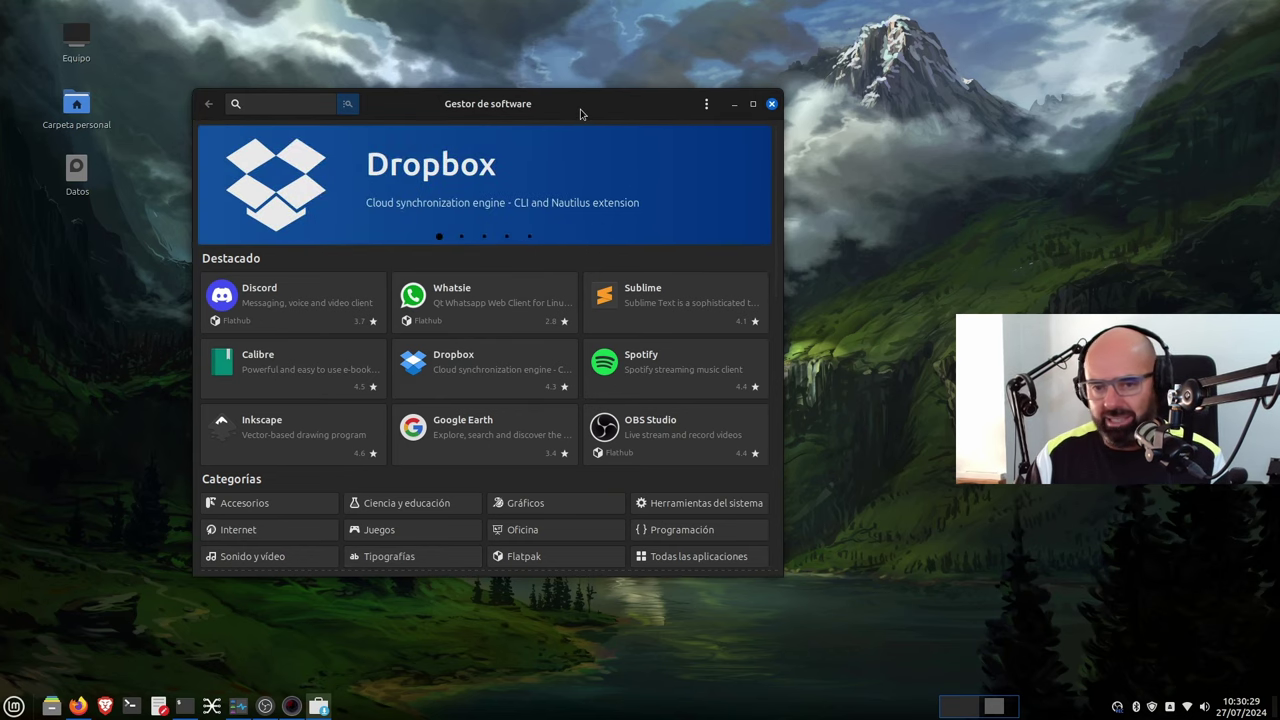
pyautogui.moveTo(591, 111); pyautogui.dragTo(778, 135)
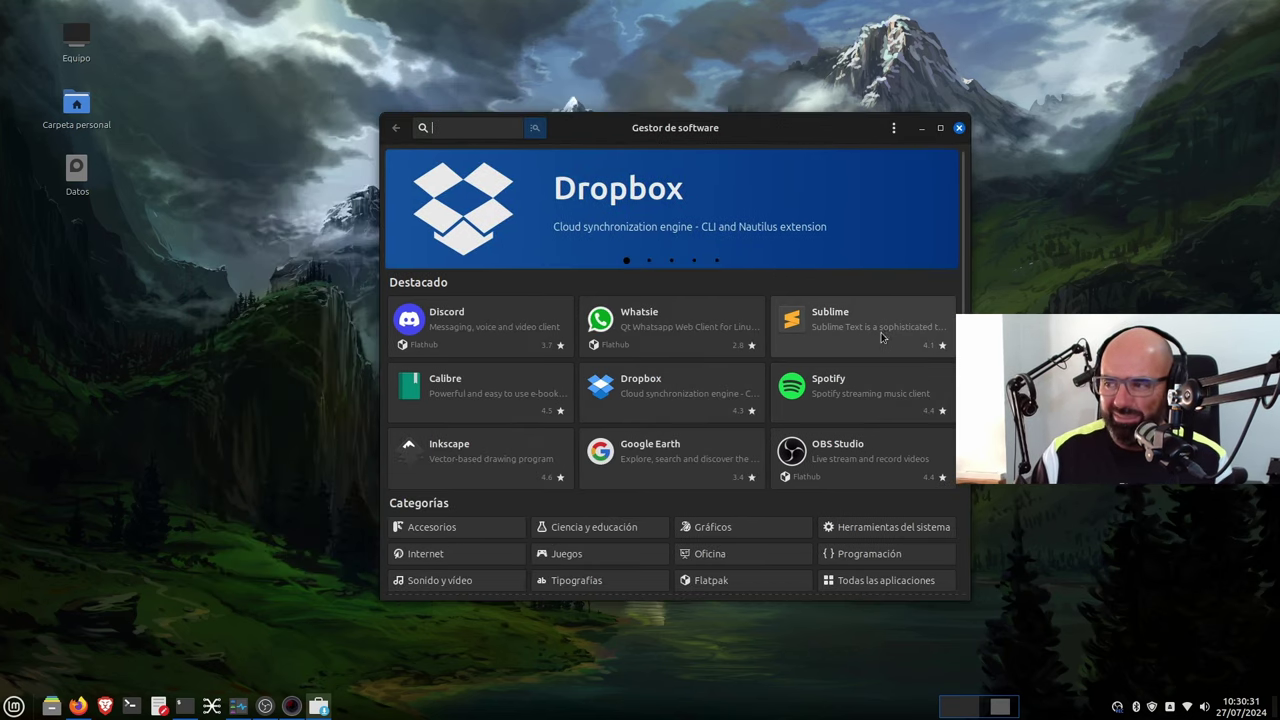
pyautogui.scroll(-8, 814, 399)
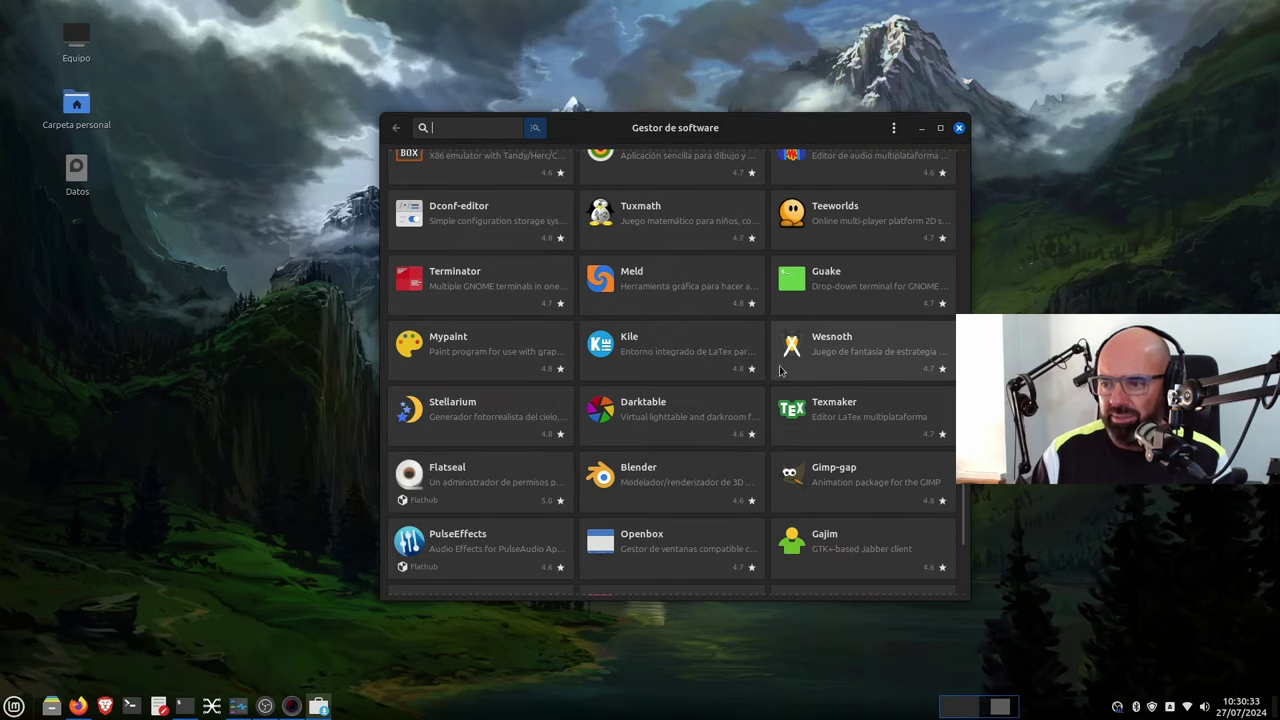
pyautogui.click(958, 127)
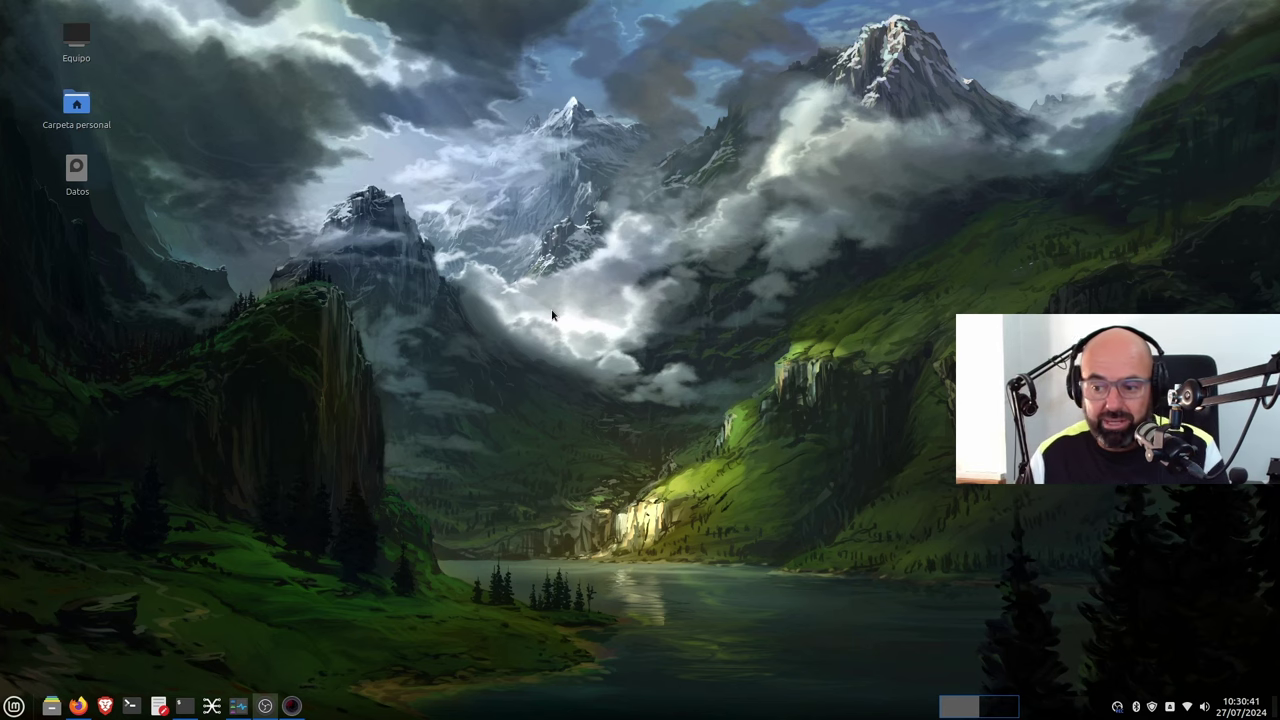
# Switch to the other workspace and open the system folder /etc/apt in the file manager.
pyautogui.hotkey('ctrl', 'alt', 'Right')
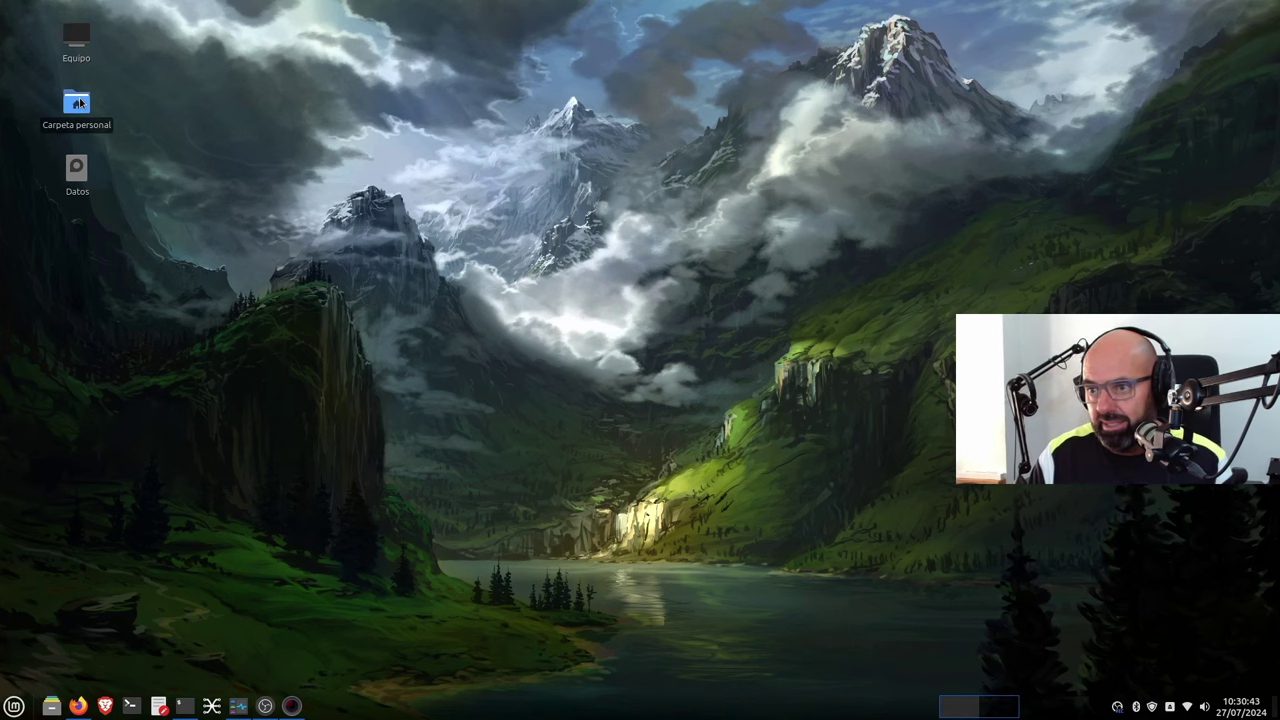
pyautogui.press('super+e')
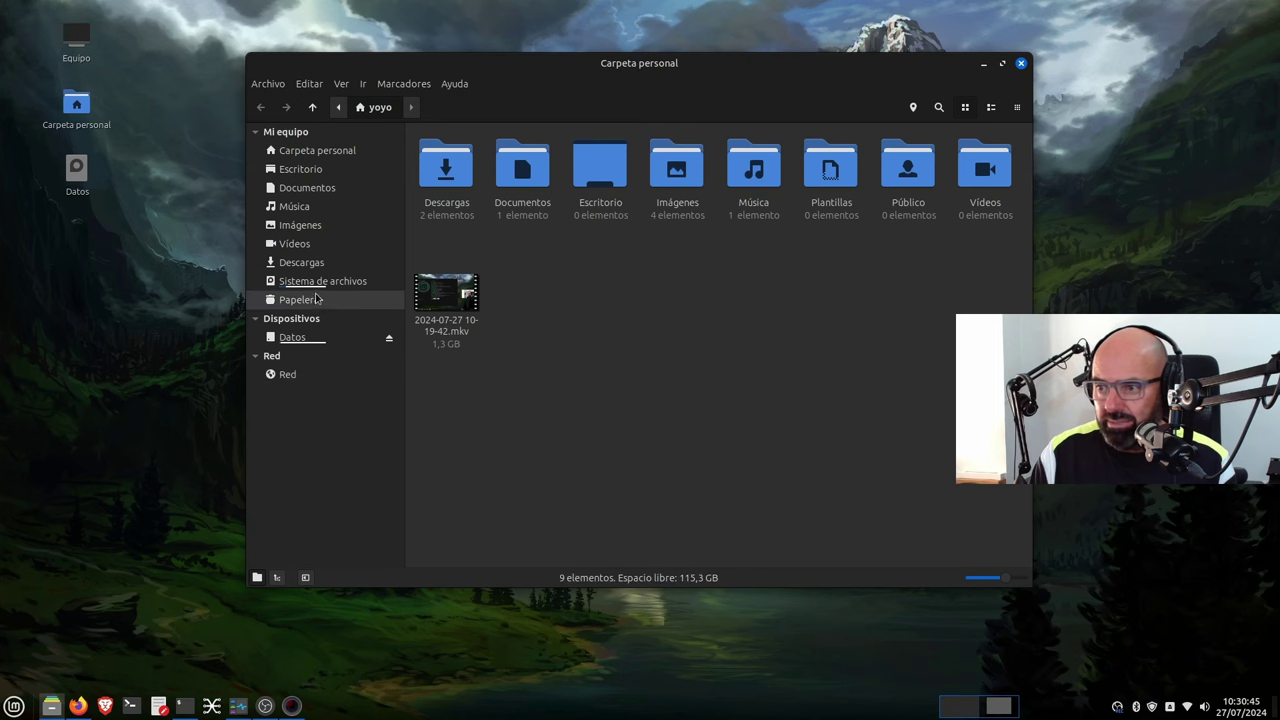
pyautogui.click(316, 284)
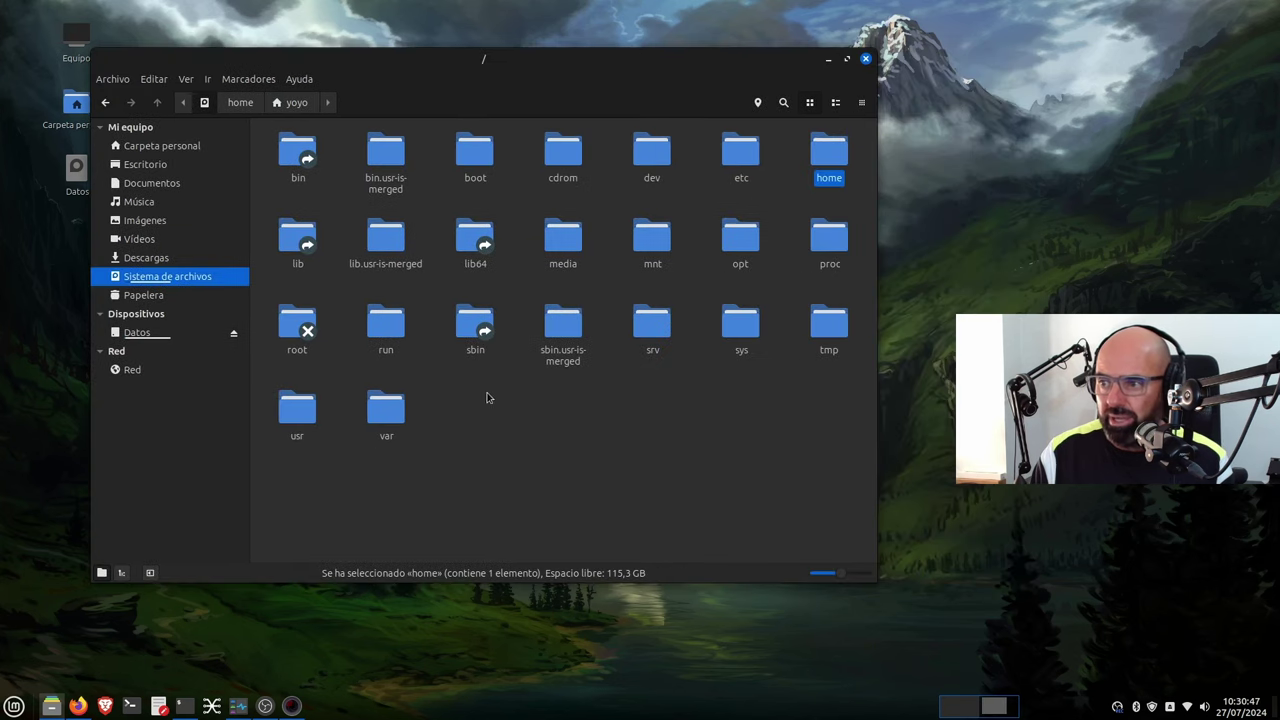
pyautogui.doubleClick(742, 158)
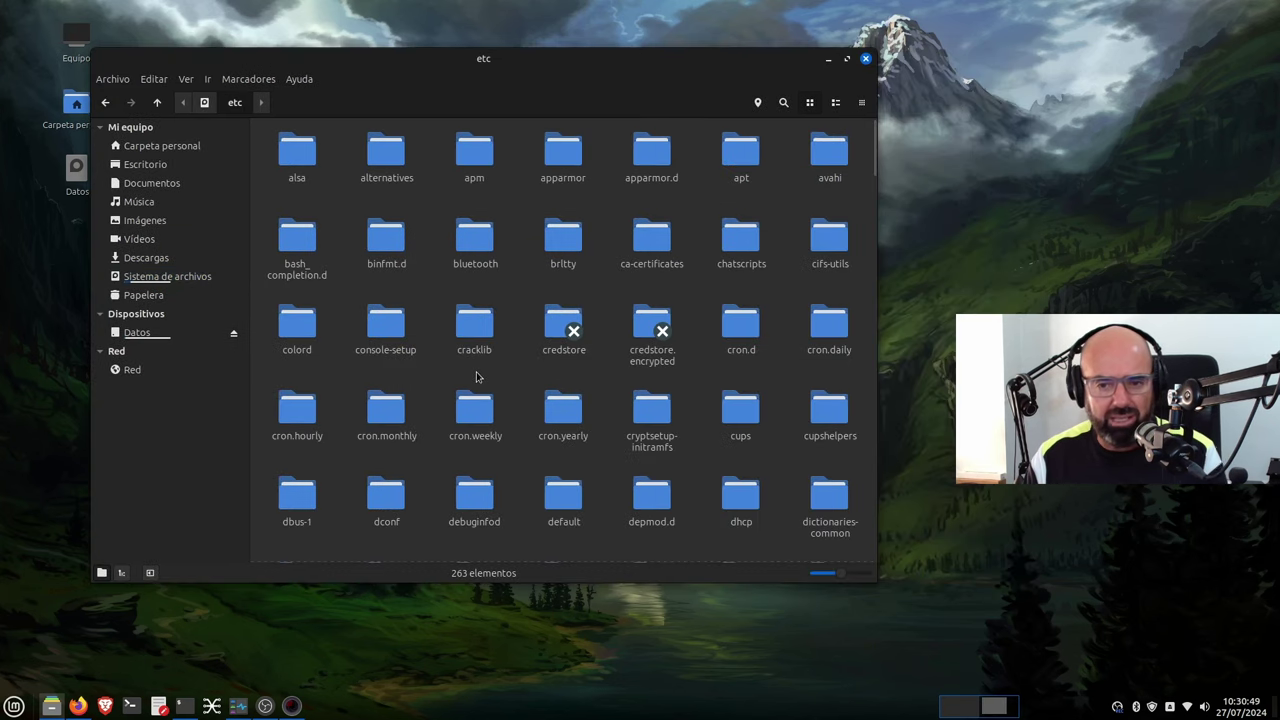
pyautogui.doubleClick(736, 160)
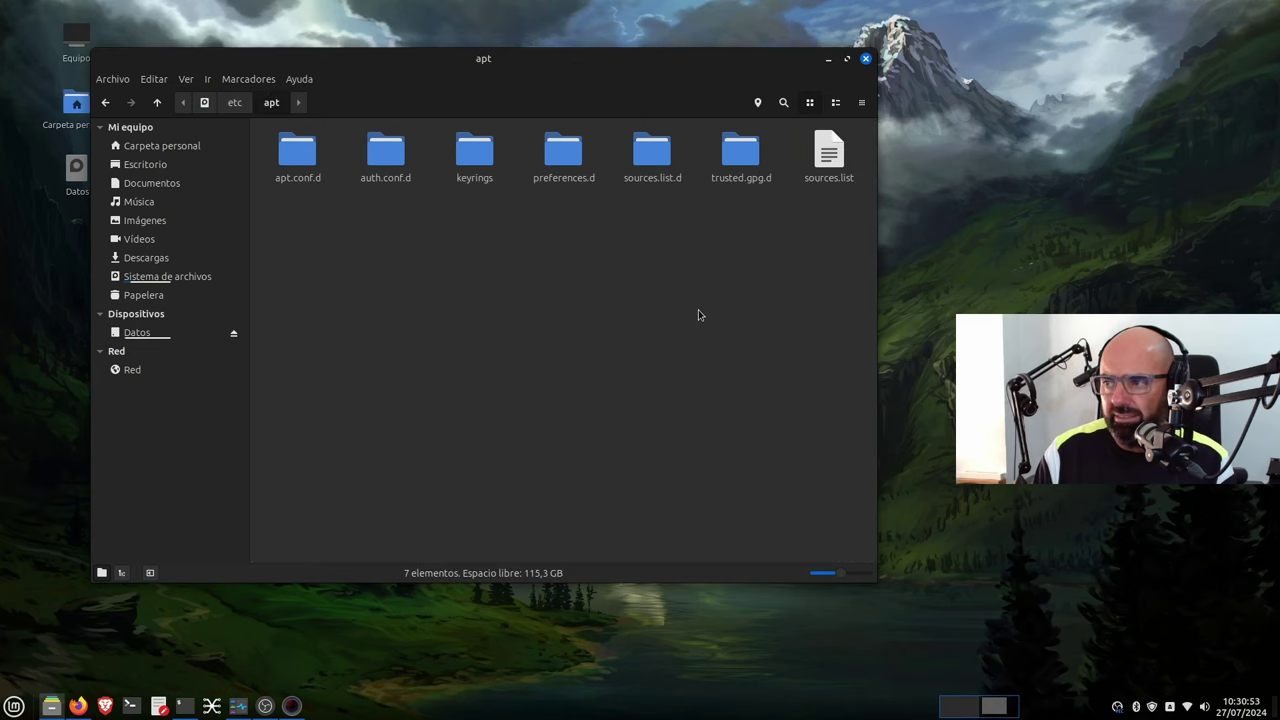
# View the contents of the sources.list file in the text editor and close it.
pyautogui.rightClick(838, 174)
pyautogui.click(880, 182)
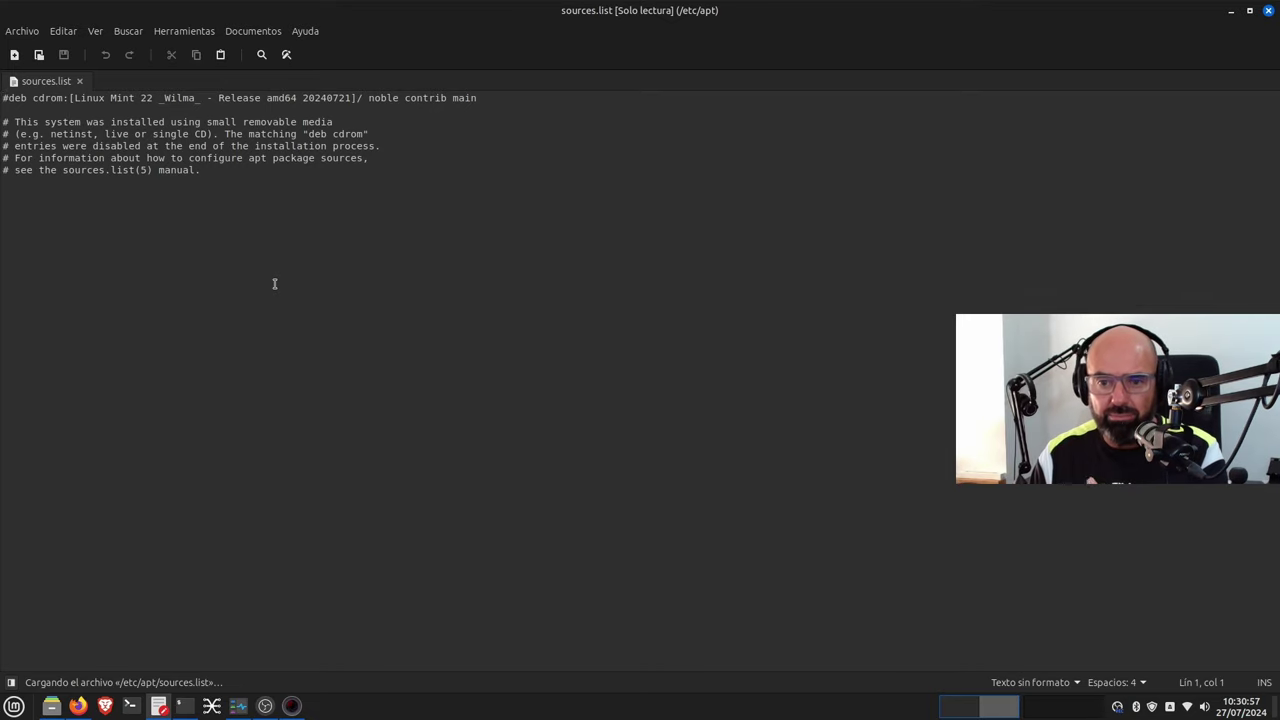
pyautogui.click(1269, 11)
pyautogui.click(804, 289)
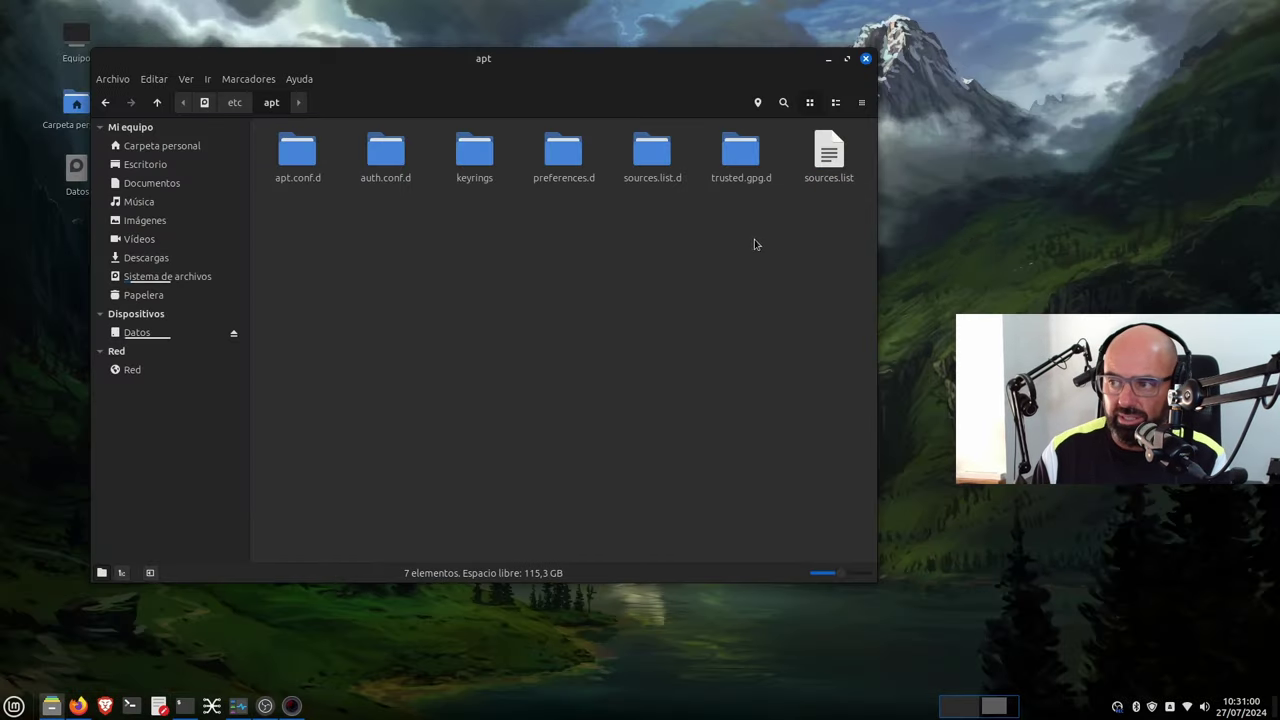
# Open official-package-repositories.list from the sources.list.d folder in the text editor to read its repository entries.
pyautogui.doubleClick(658, 166)
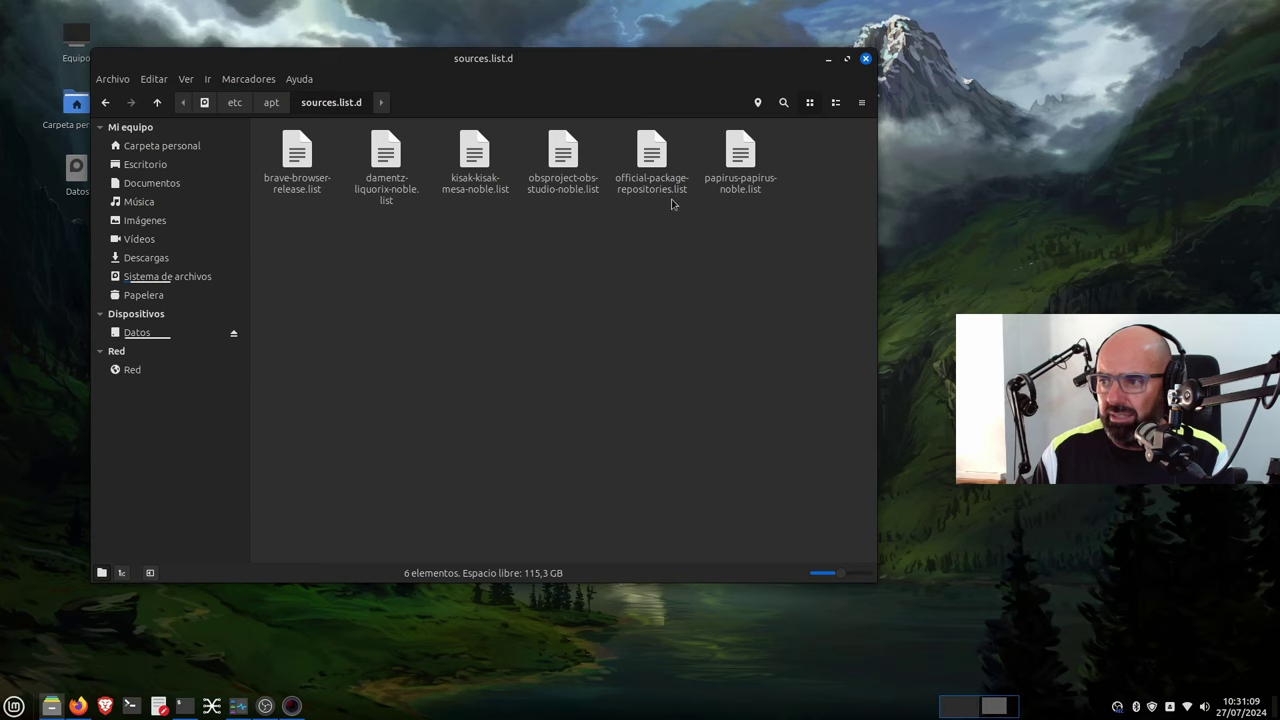
pyautogui.click(654, 160)
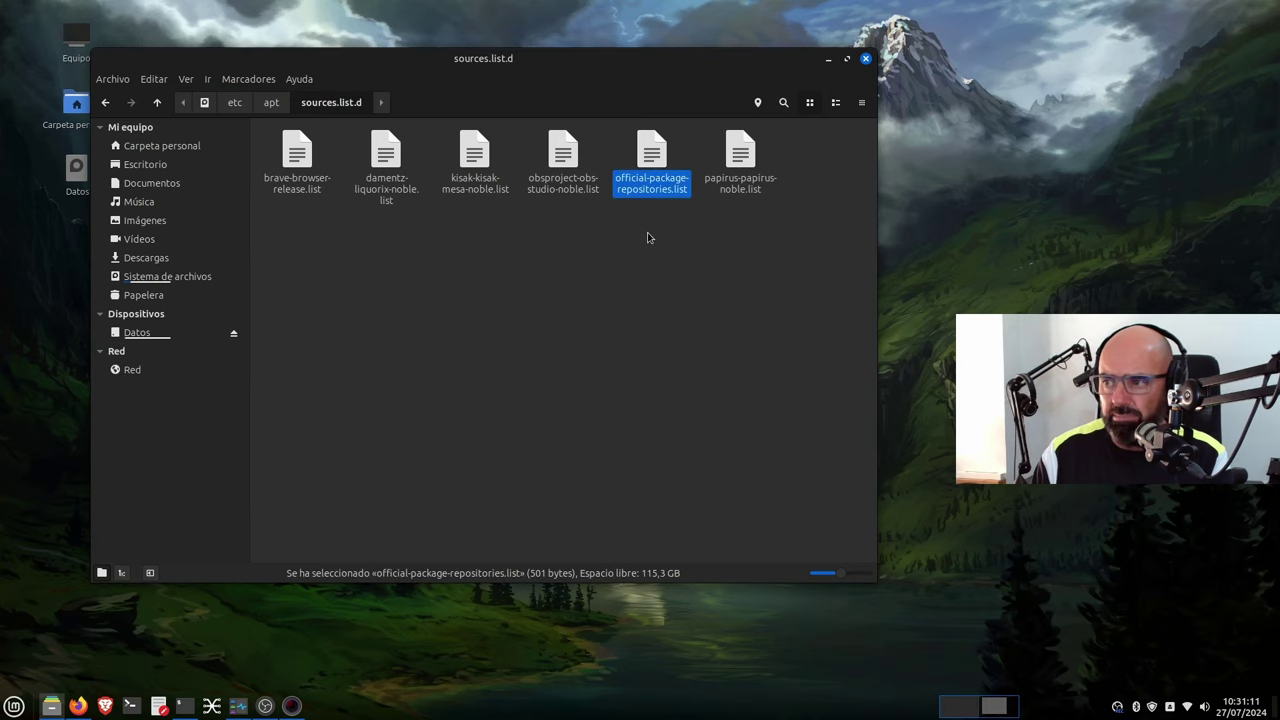
pyautogui.rightClick(651, 163)
pyautogui.click(677, 176)
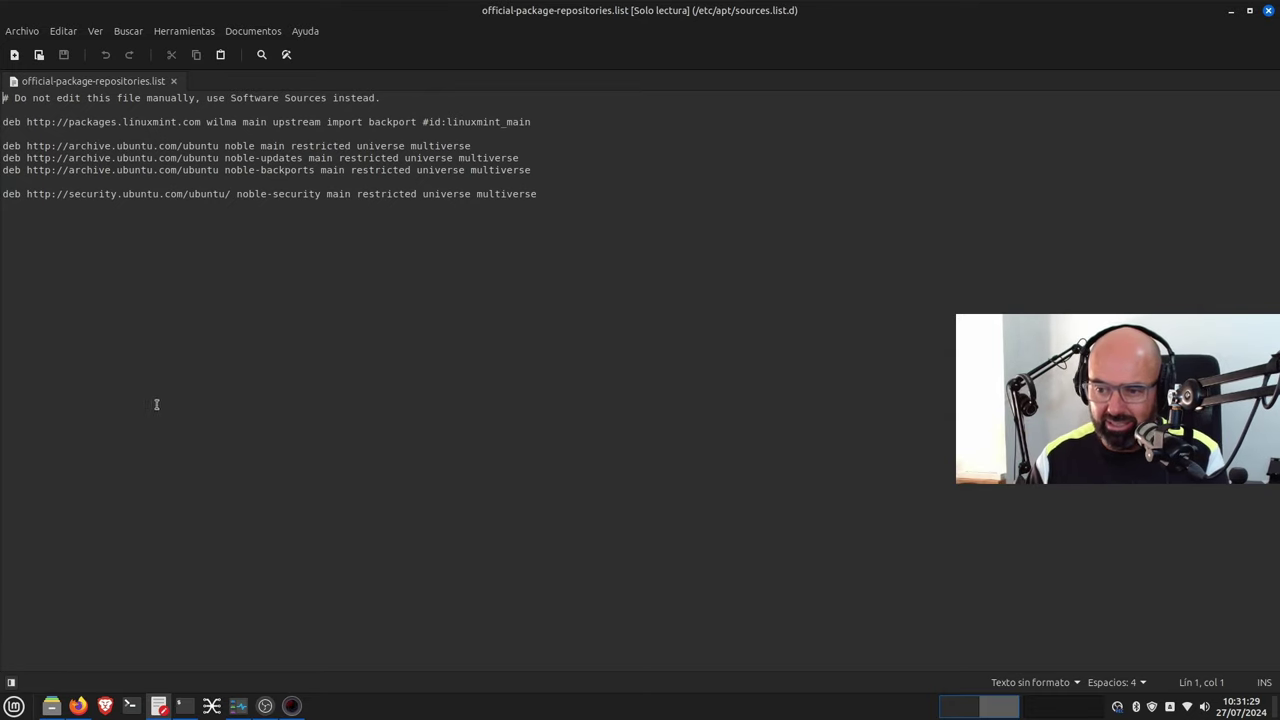
# Find the Software Manager (Gestor de software) by searching the installed applications for "so" and launch it.
pyautogui.click(14, 706)
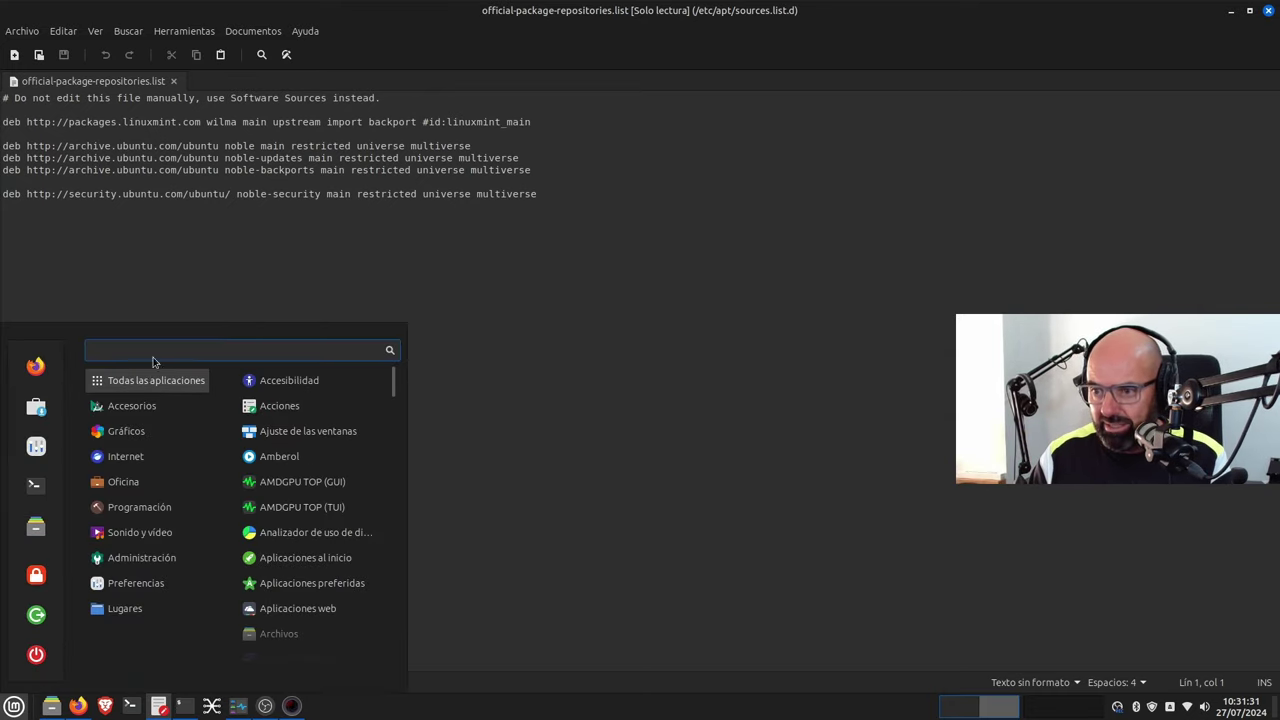
pyautogui.write('rel')
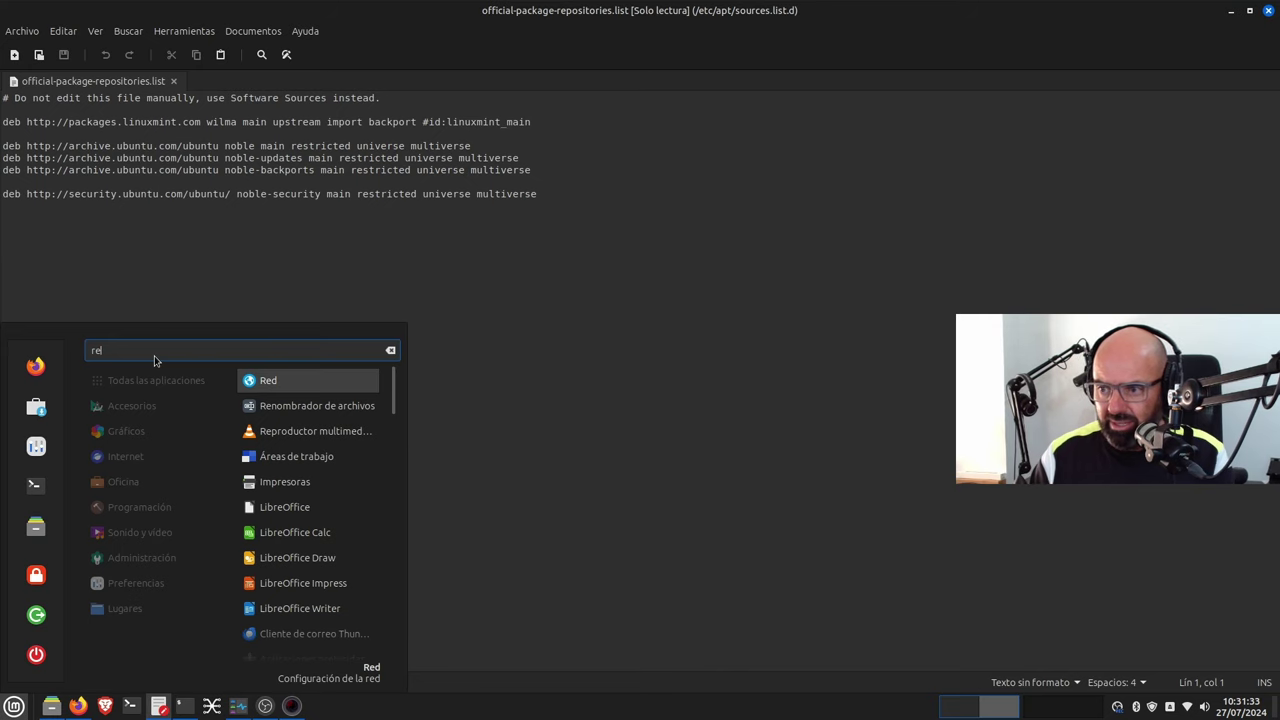
pyautogui.press('BackSpace')
pyautogui.press('BackSpace')
pyautogui.write('sol')
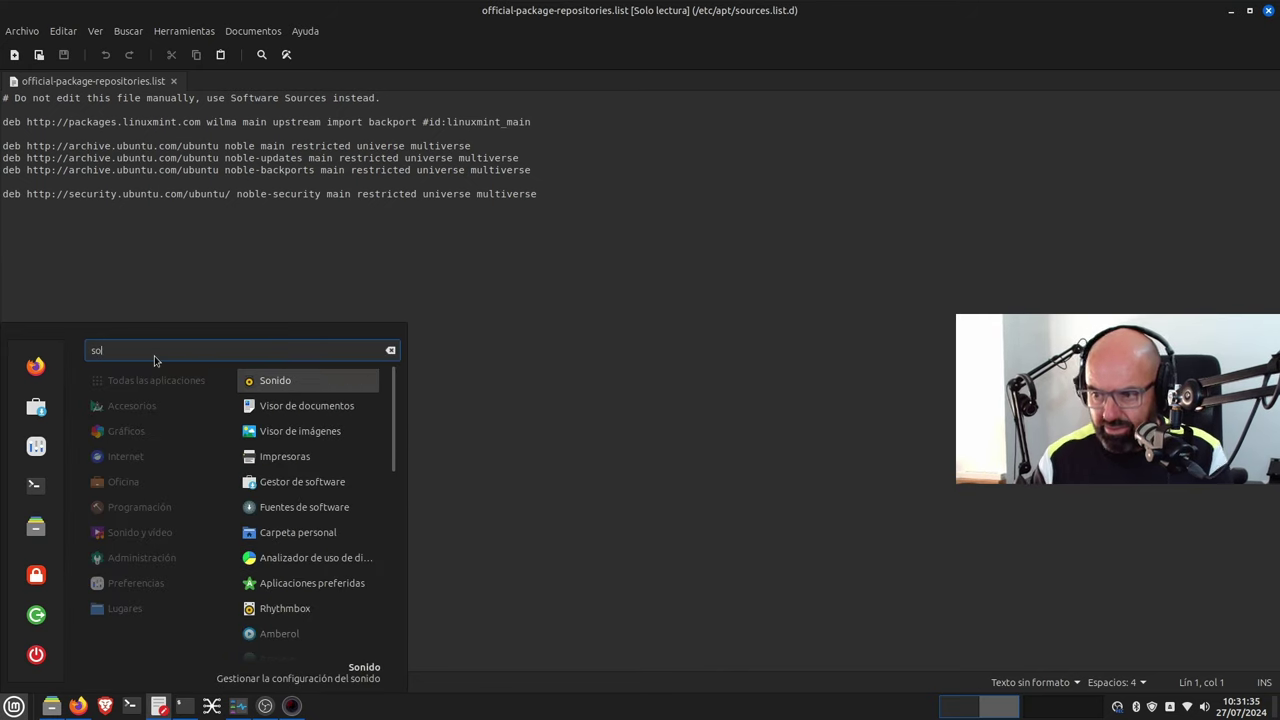
pyautogui.write('l')
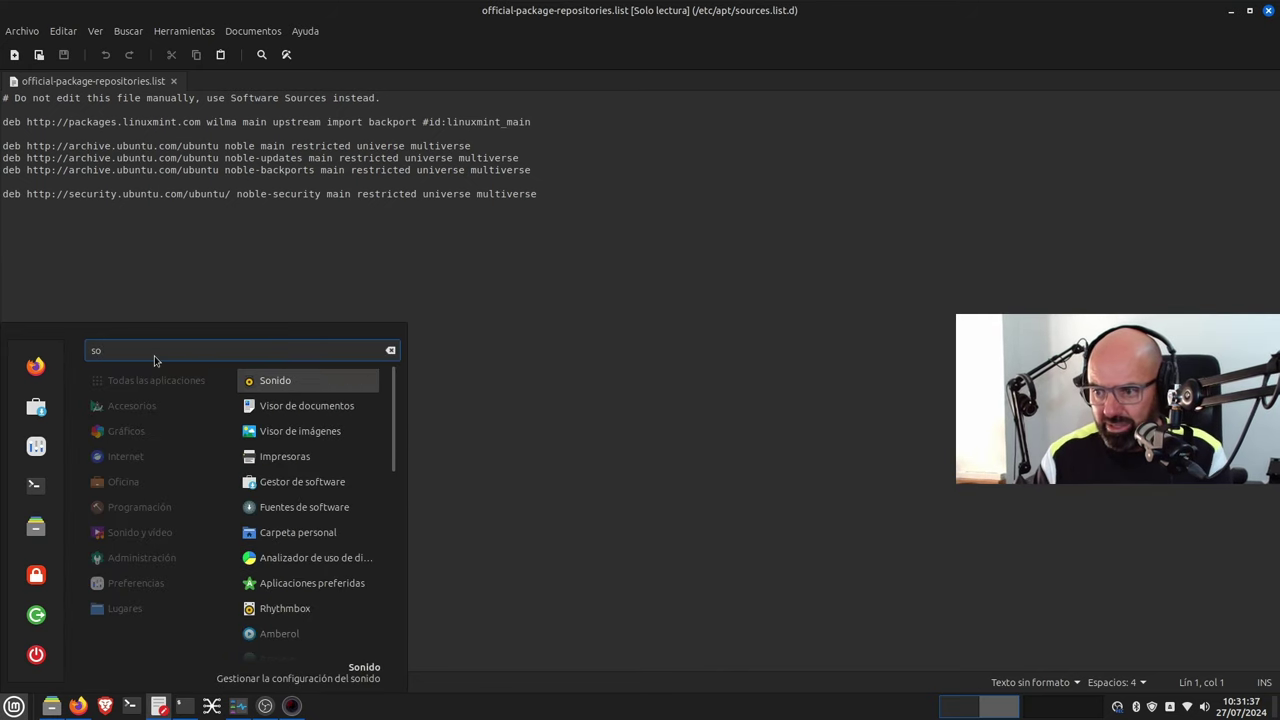
pyautogui.press('BackSpace')
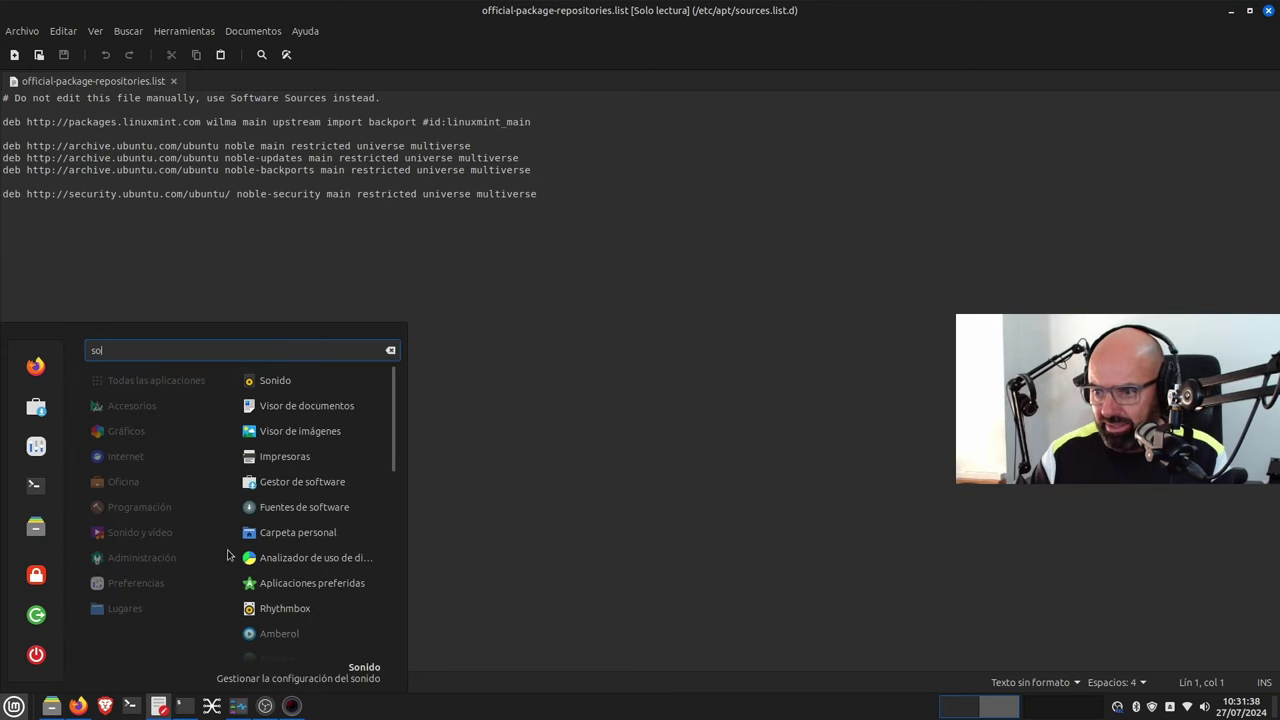
pyautogui.click(294, 484)
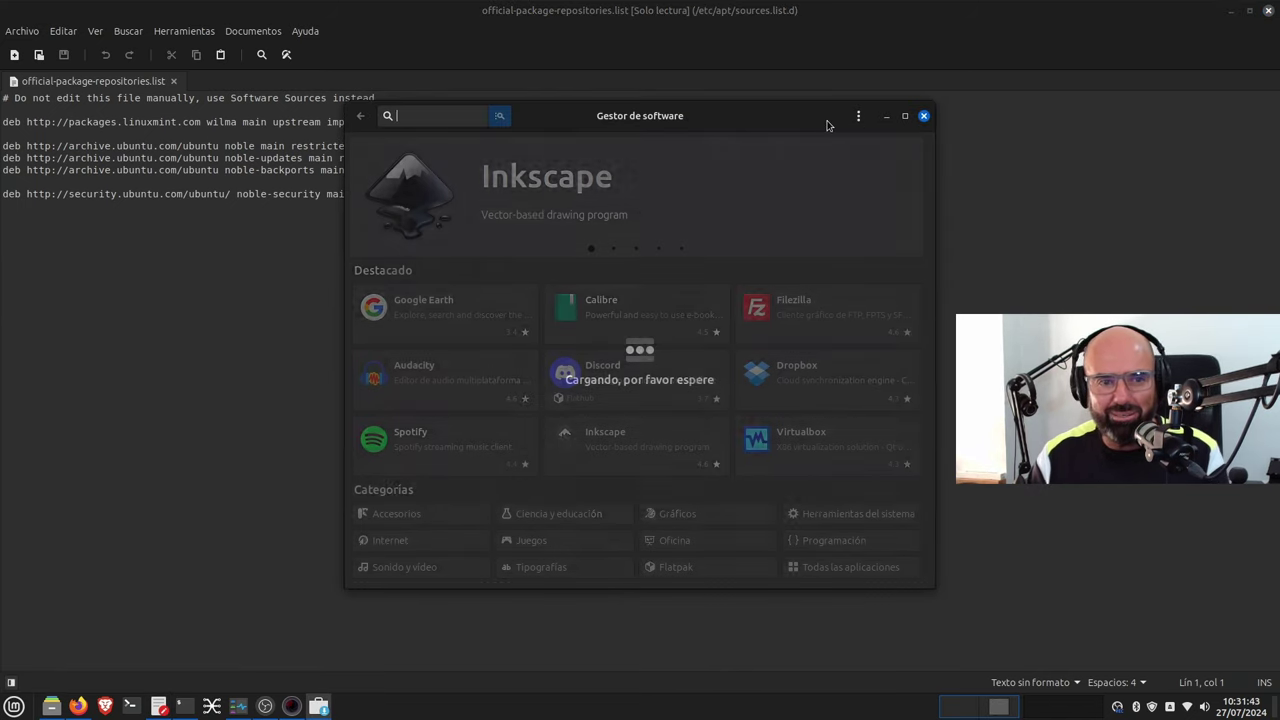
# Review the Software Manager's search and Flatpak preferences, and close it along with the open repository list file.
pyautogui.click(857, 118)
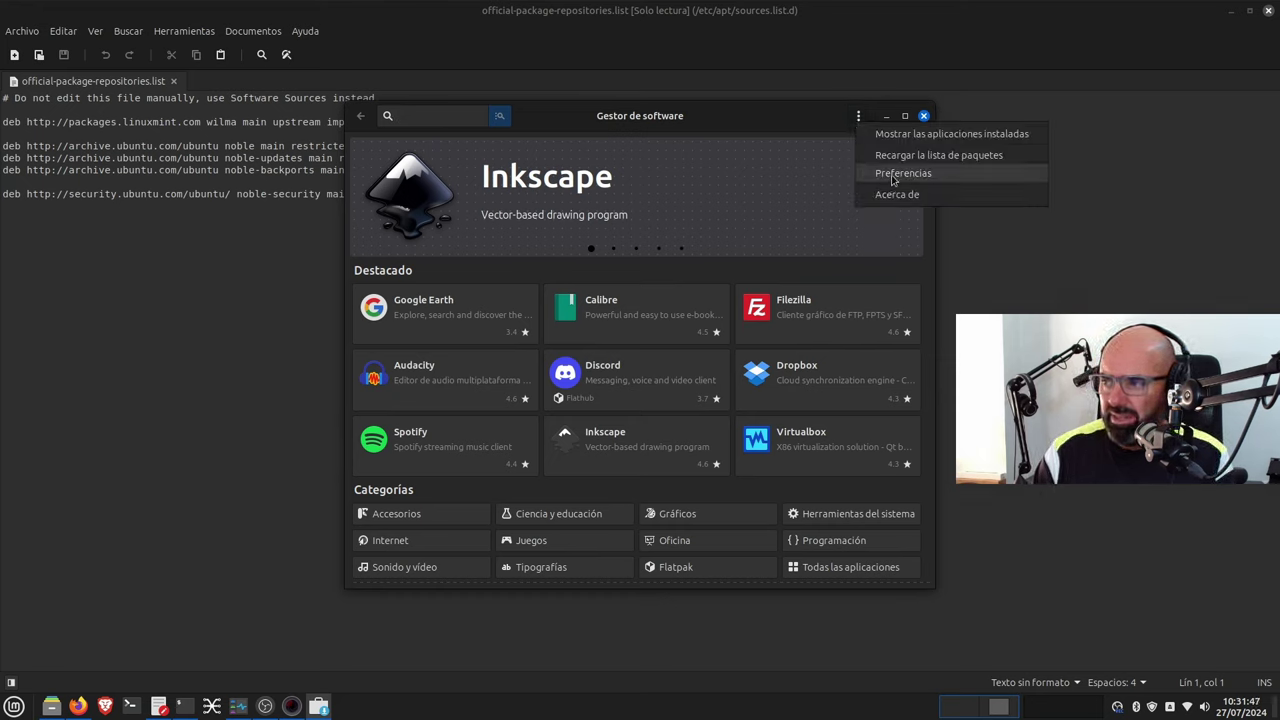
pyautogui.click(929, 176)
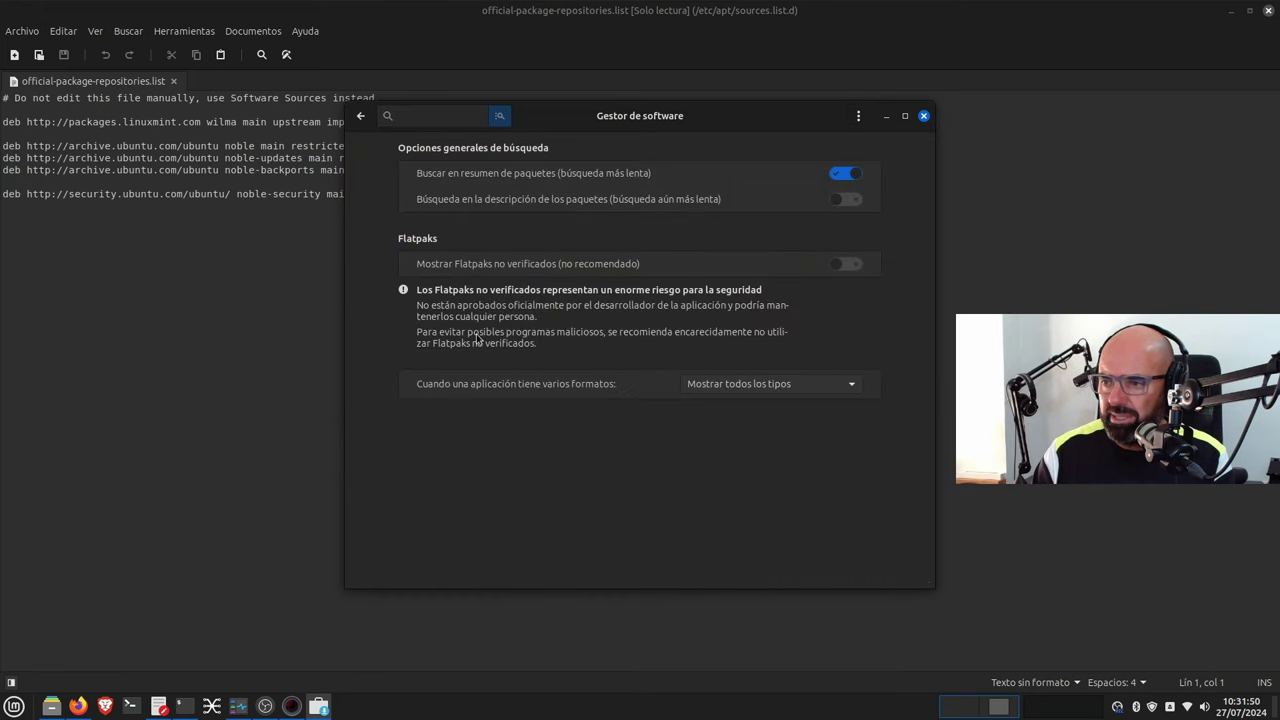
pyautogui.click(924, 115)
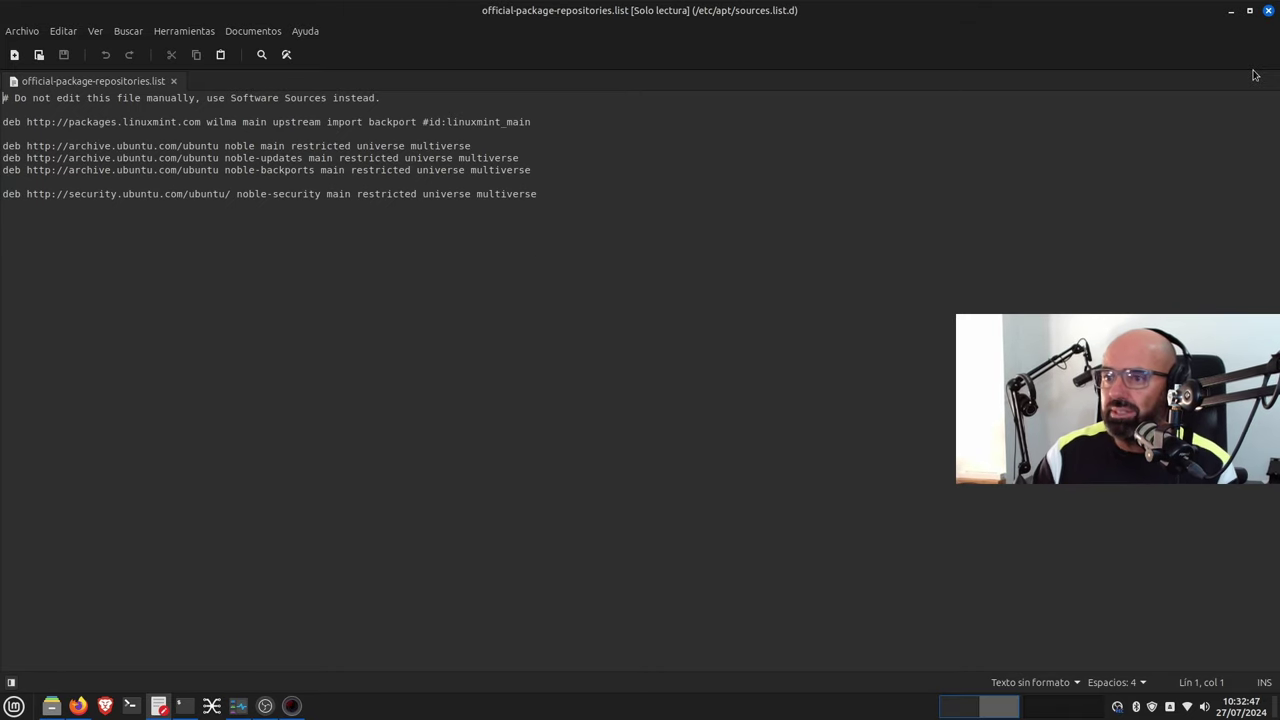
pyautogui.click(1270, 11)
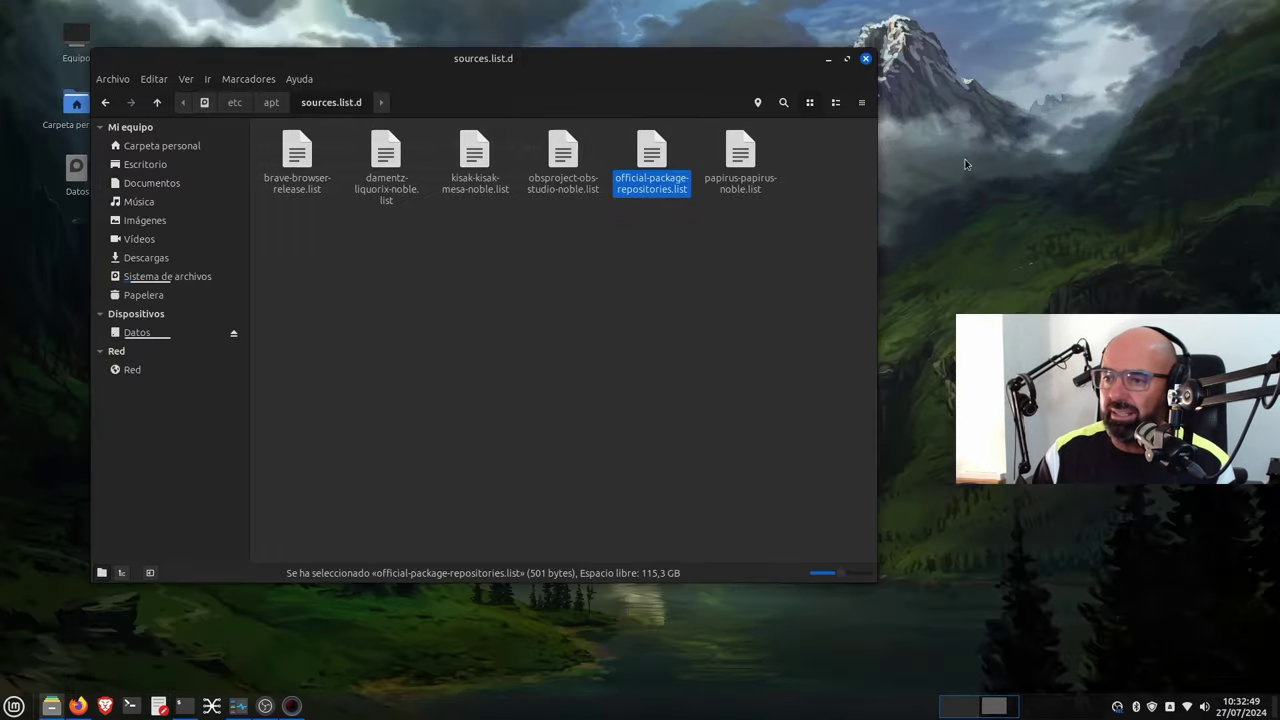
# View the files nosnap.pref and official-extra-repositories.pref from /etc/apt/preferences.d in the text editor.
pyautogui.click(270, 103)
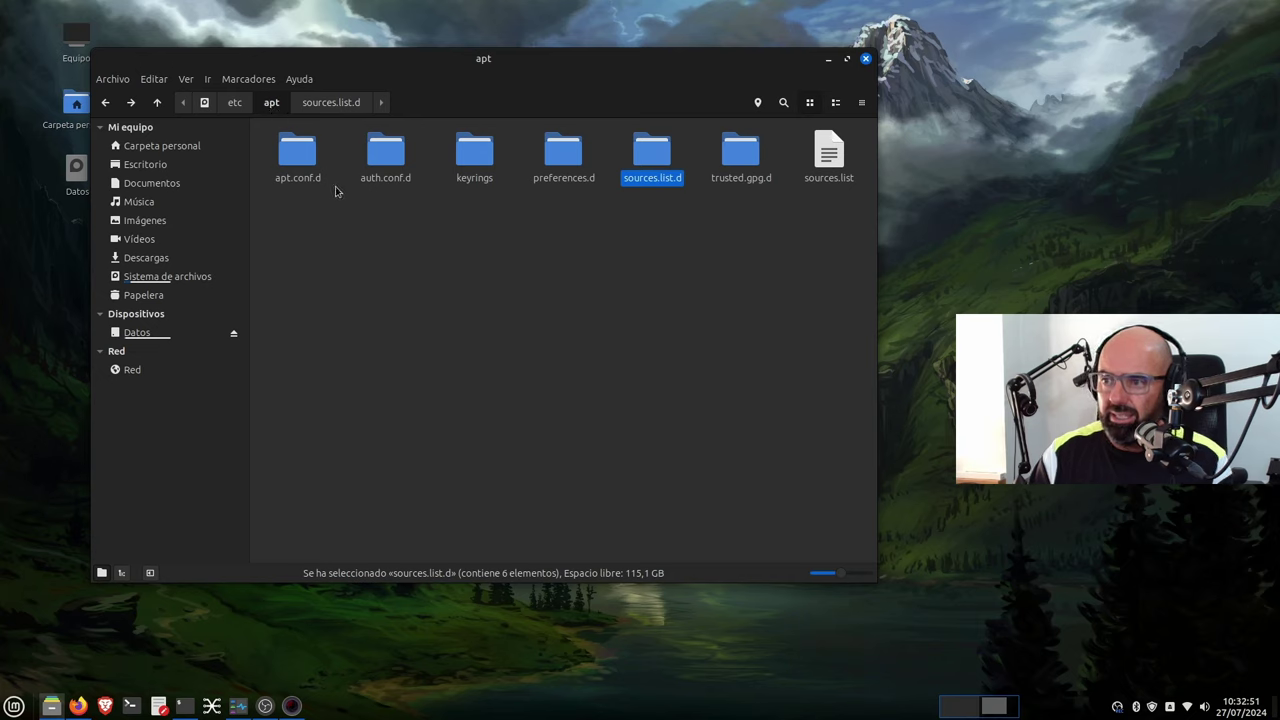
pyautogui.doubleClick(566, 175)
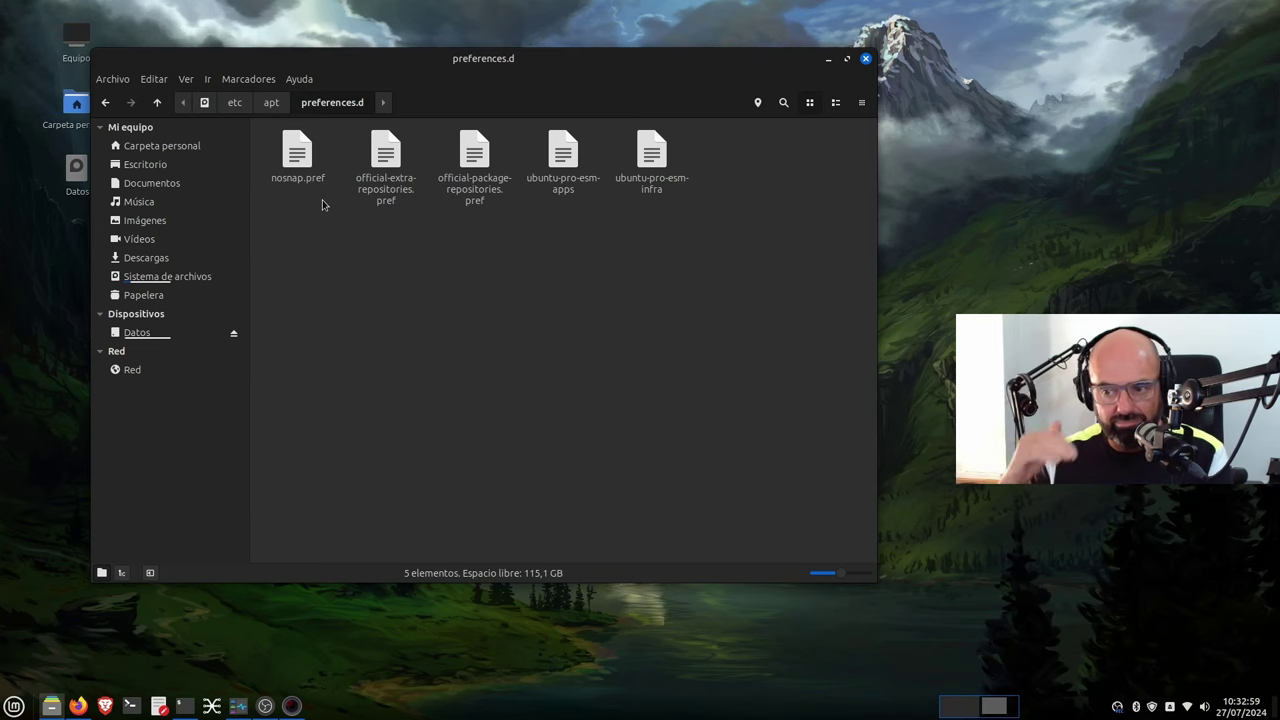
pyautogui.rightClick(289, 155)
pyautogui.click(312, 165)
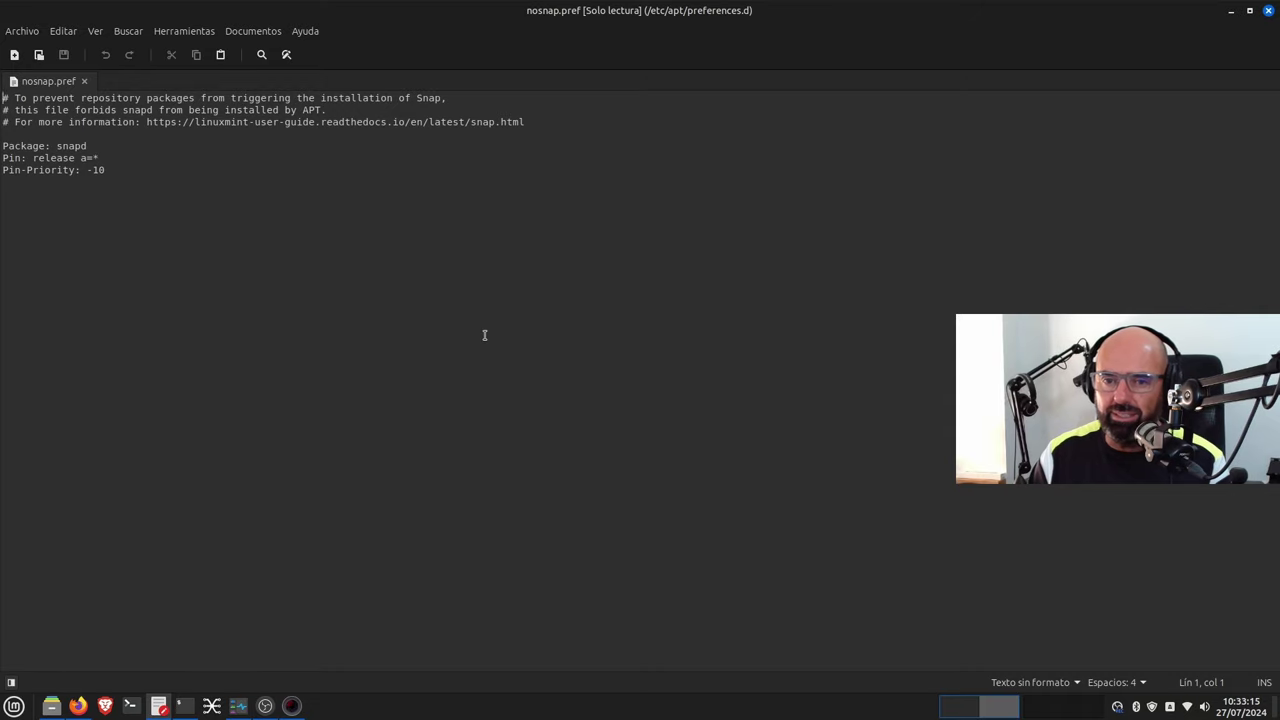
pyautogui.click(1269, 10)
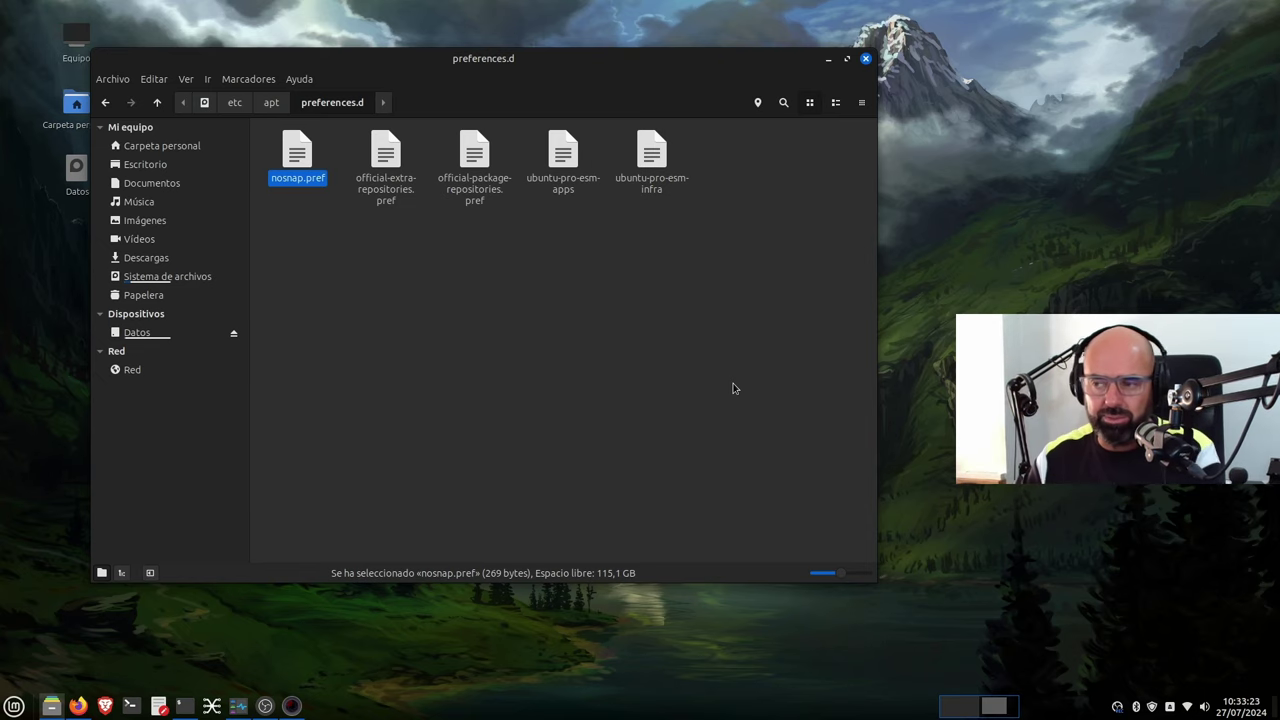
pyautogui.rightClick(390, 152)
pyautogui.click(462, 160)
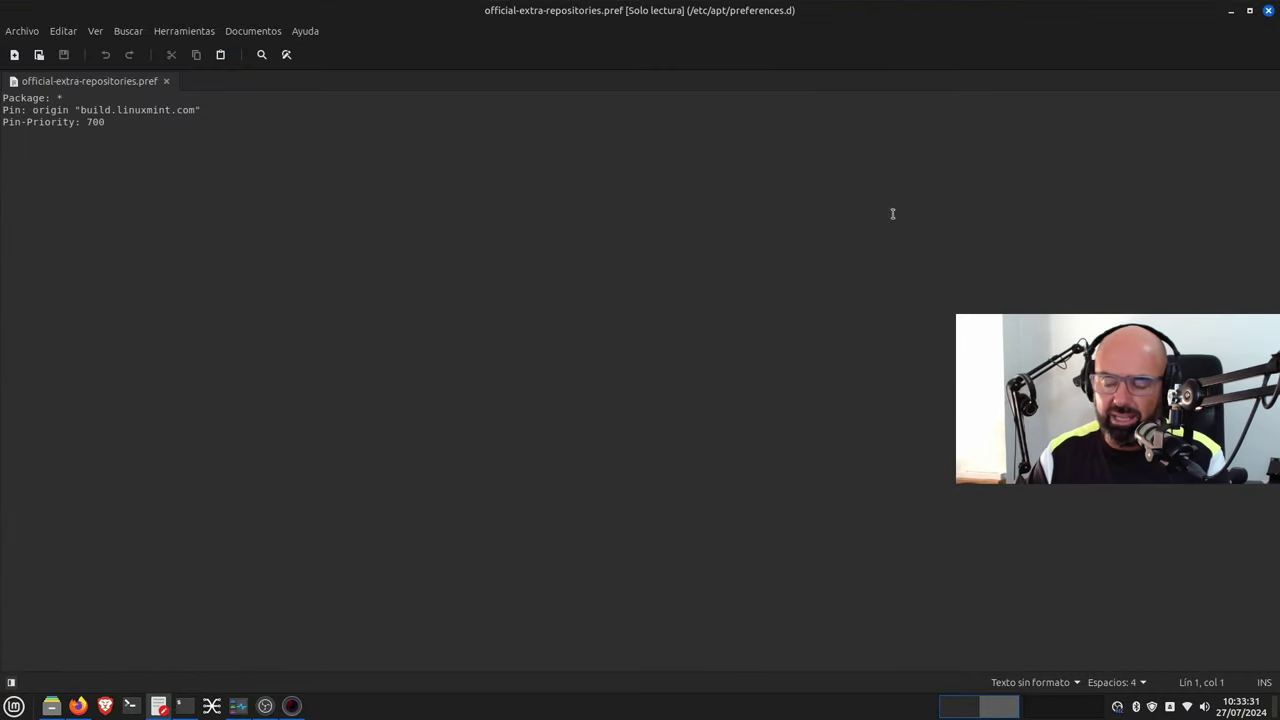
# Close the open preference file and view official-package-repositories.pref in the text editor, then close it.
pyautogui.click(1269, 11)
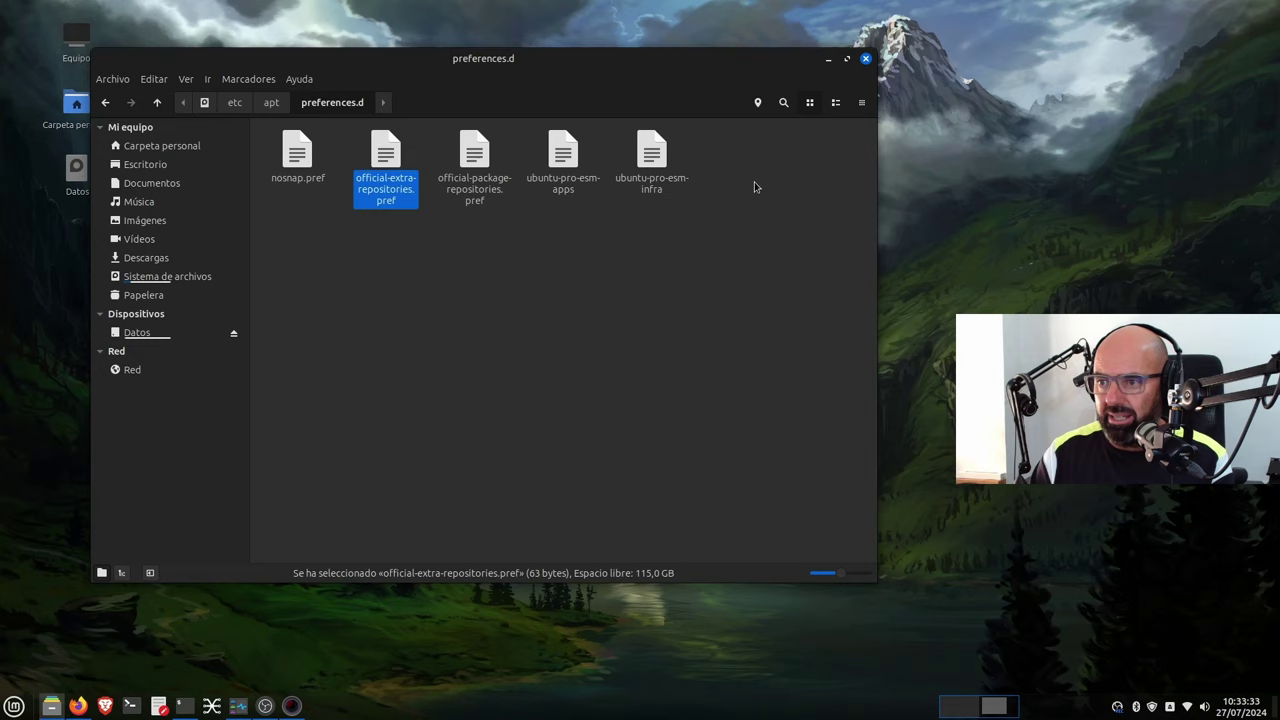
pyautogui.rightClick(486, 168)
pyautogui.click(517, 178)
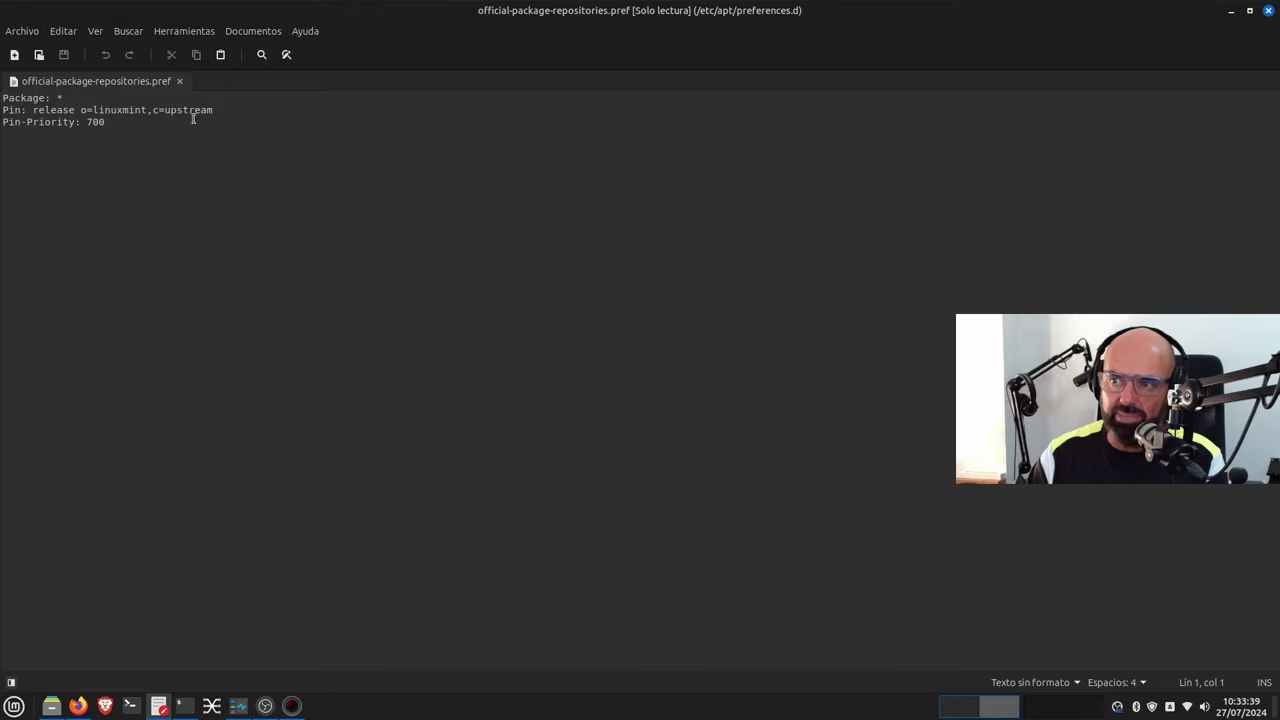
pyautogui.click(1268, 10)
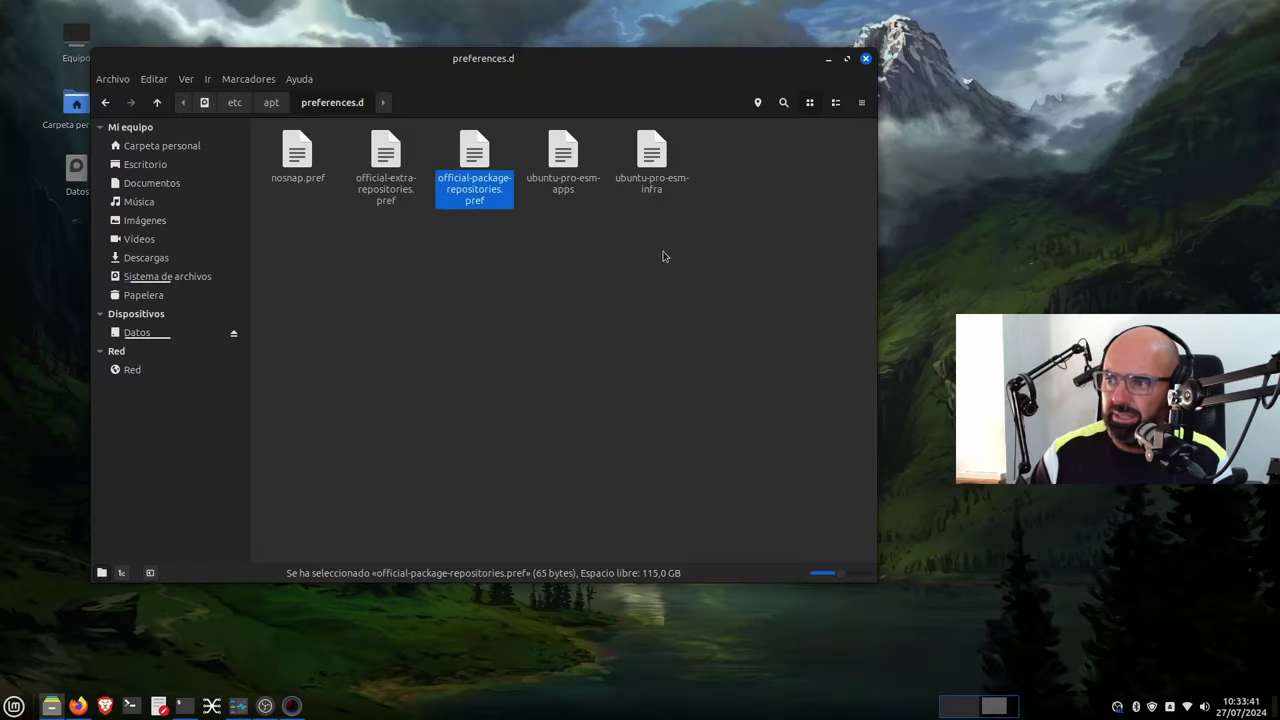
# View ubuntu-pro-esm-apps and ubuntu-pro-esm-infra in the text editor, then close them and the preferences.d folder.
pyautogui.rightClick(561, 156)
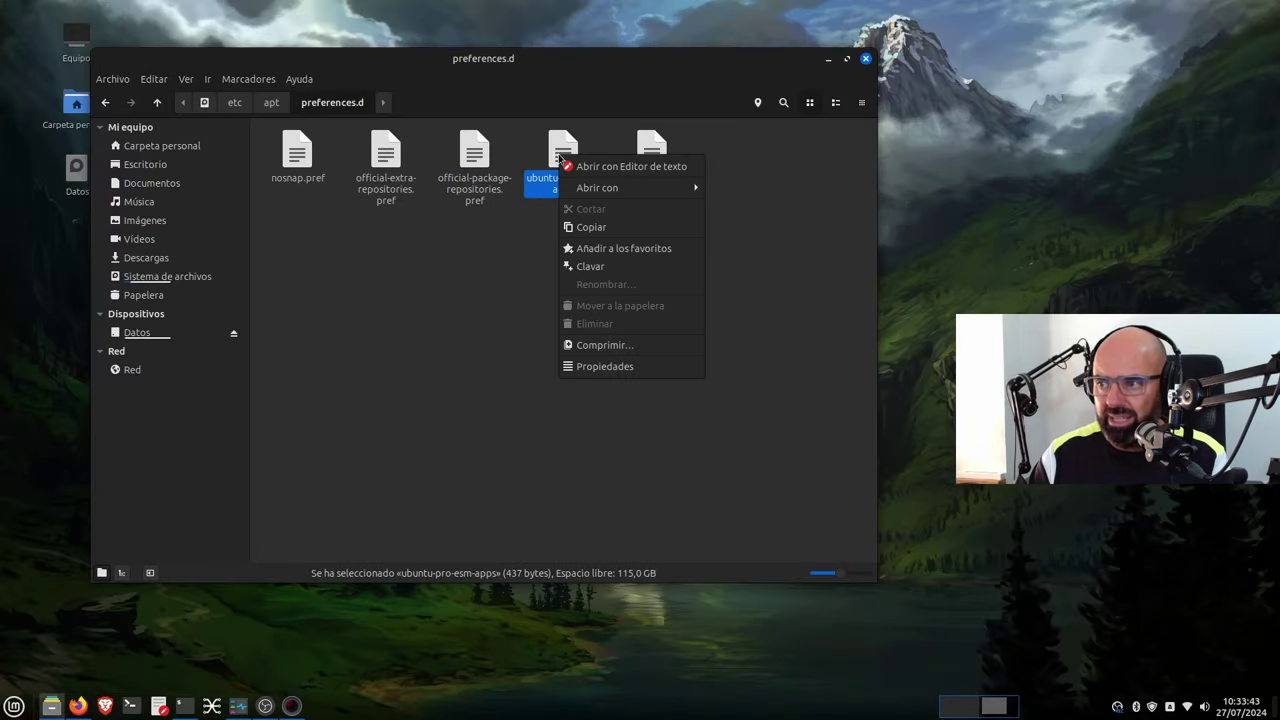
pyautogui.click(609, 168)
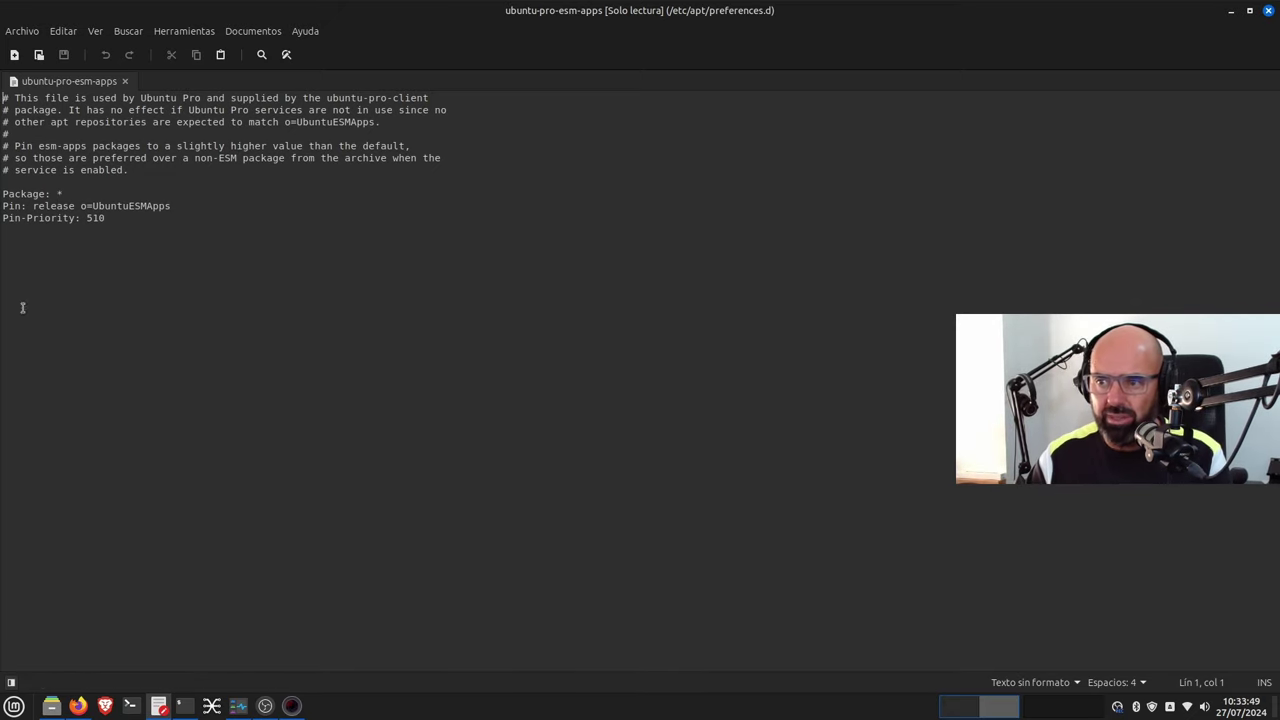
pyautogui.click(1268, 10)
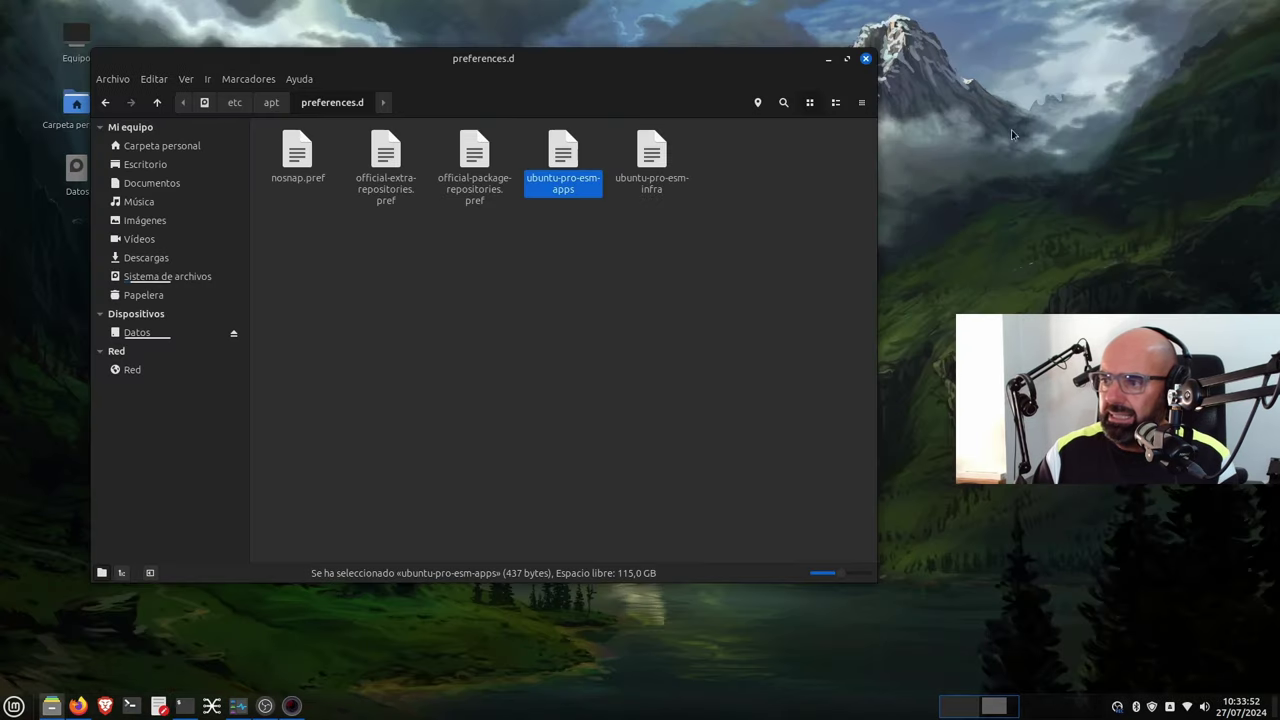
pyautogui.rightClick(658, 166)
pyautogui.click(689, 174)
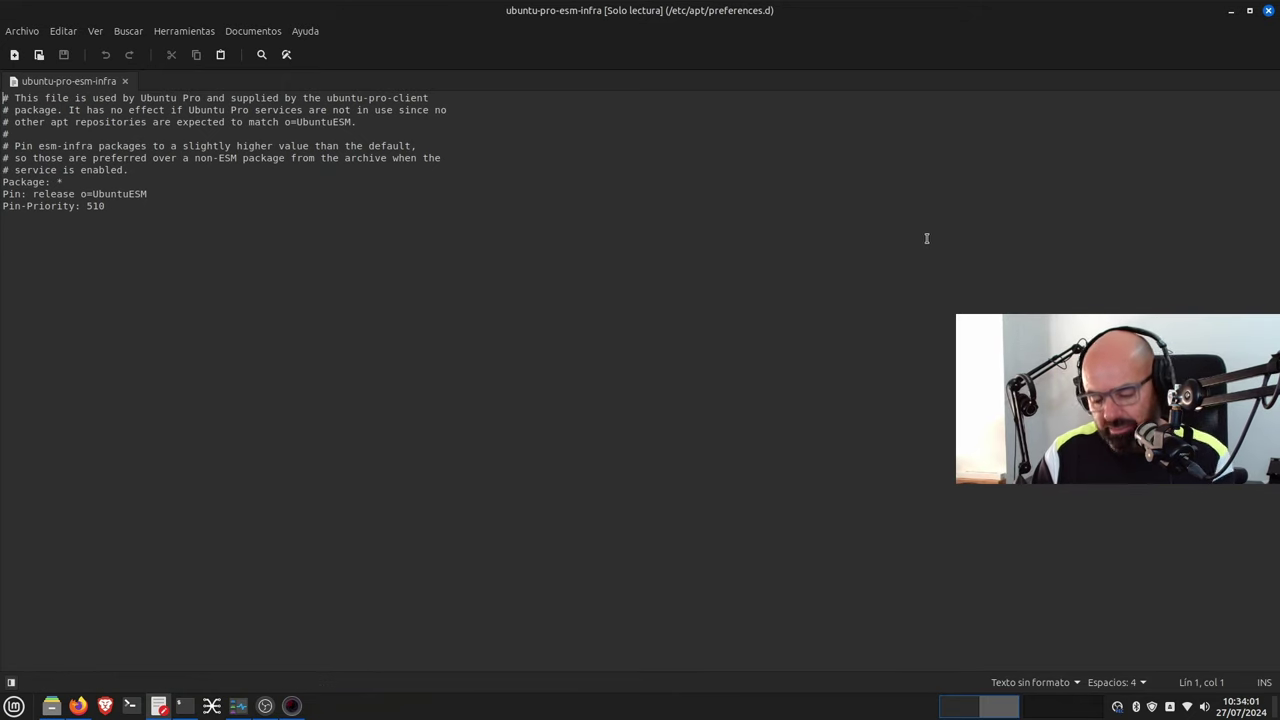
pyautogui.click(1268, 11)
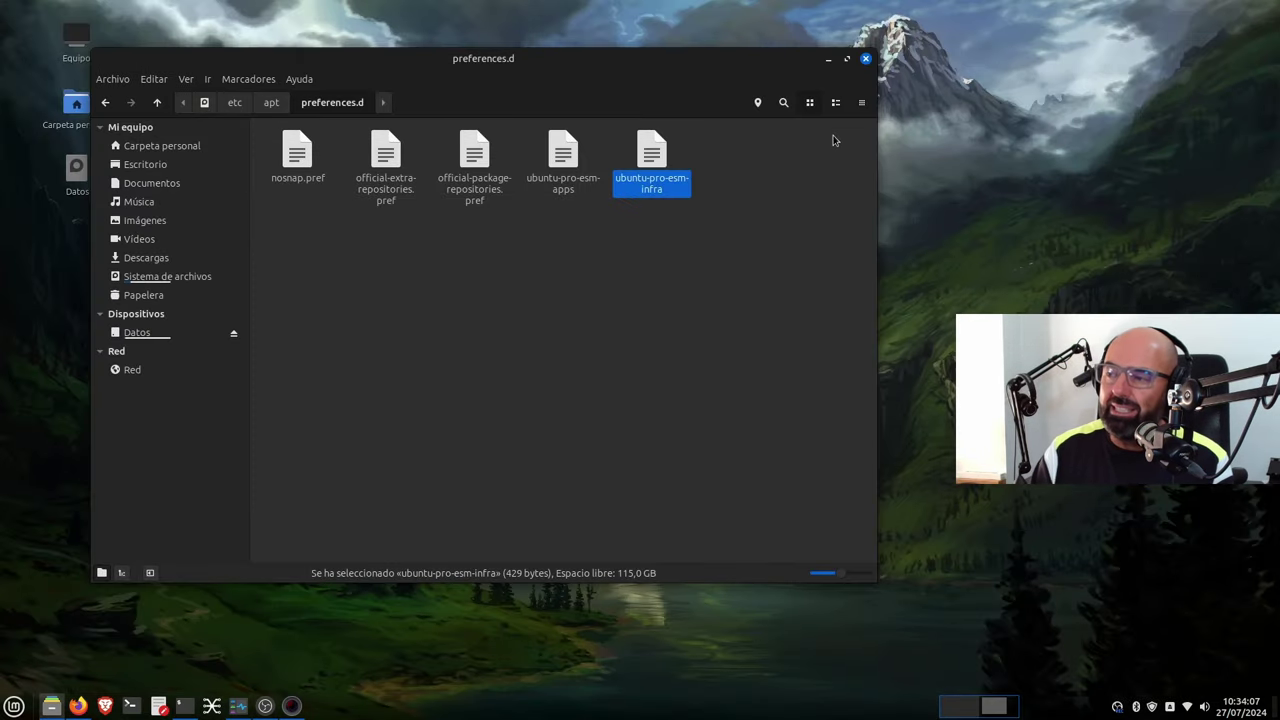
pyautogui.click(866, 59)
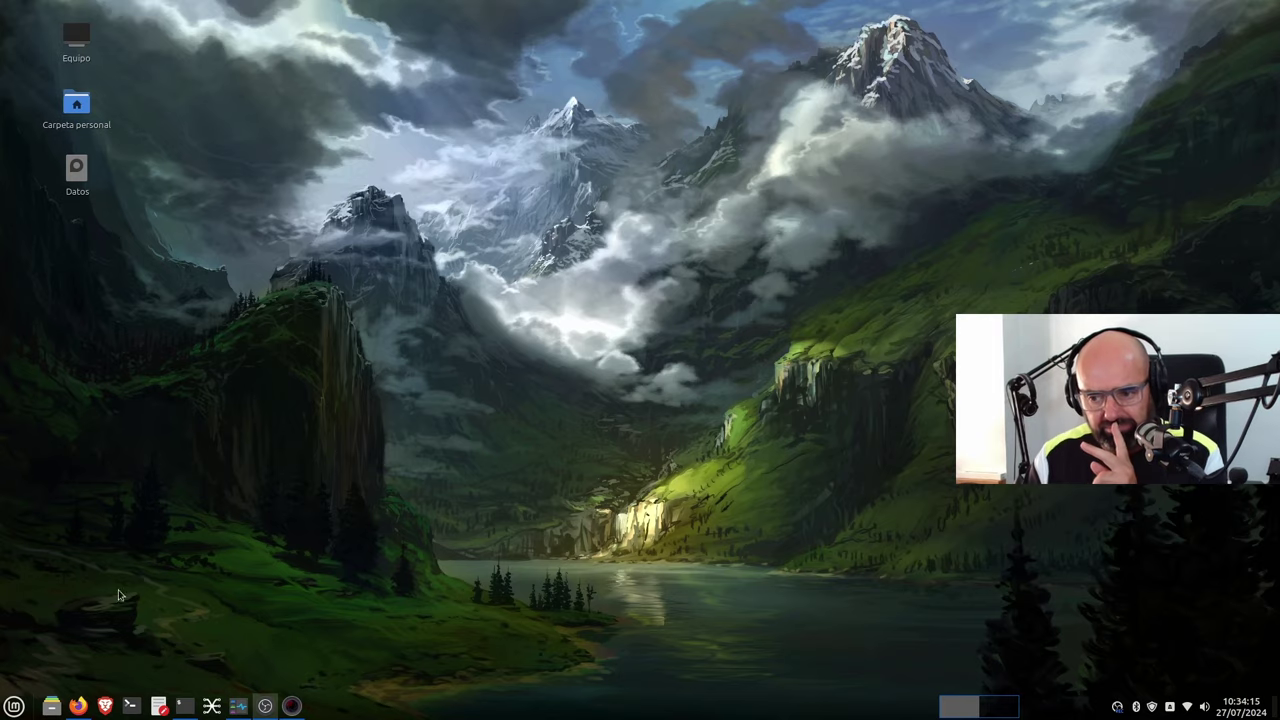
# Switch to Firefox, look over the linuxmint.com home page, and bring up the MuyLinux article on Linux Mint 22.
pyautogui.click(77, 706)
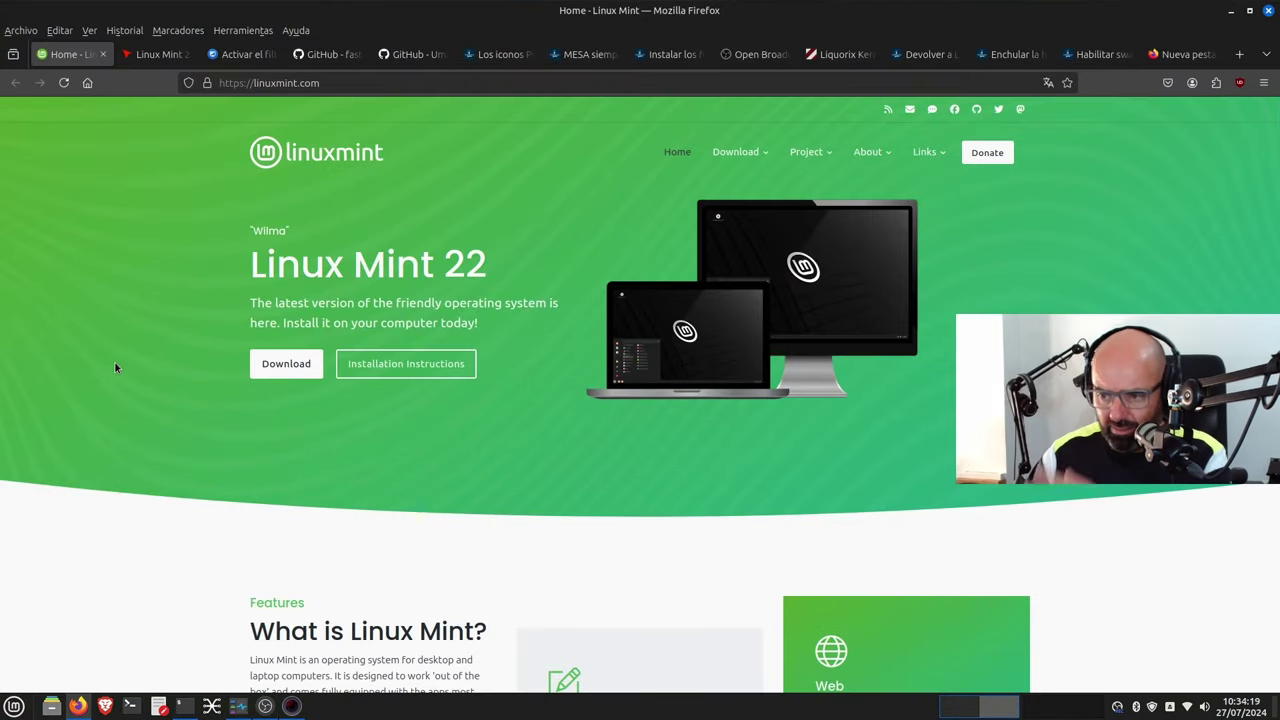
pyautogui.scroll(-12, 203, 294)
pyautogui.scroll(13, 212, 344)
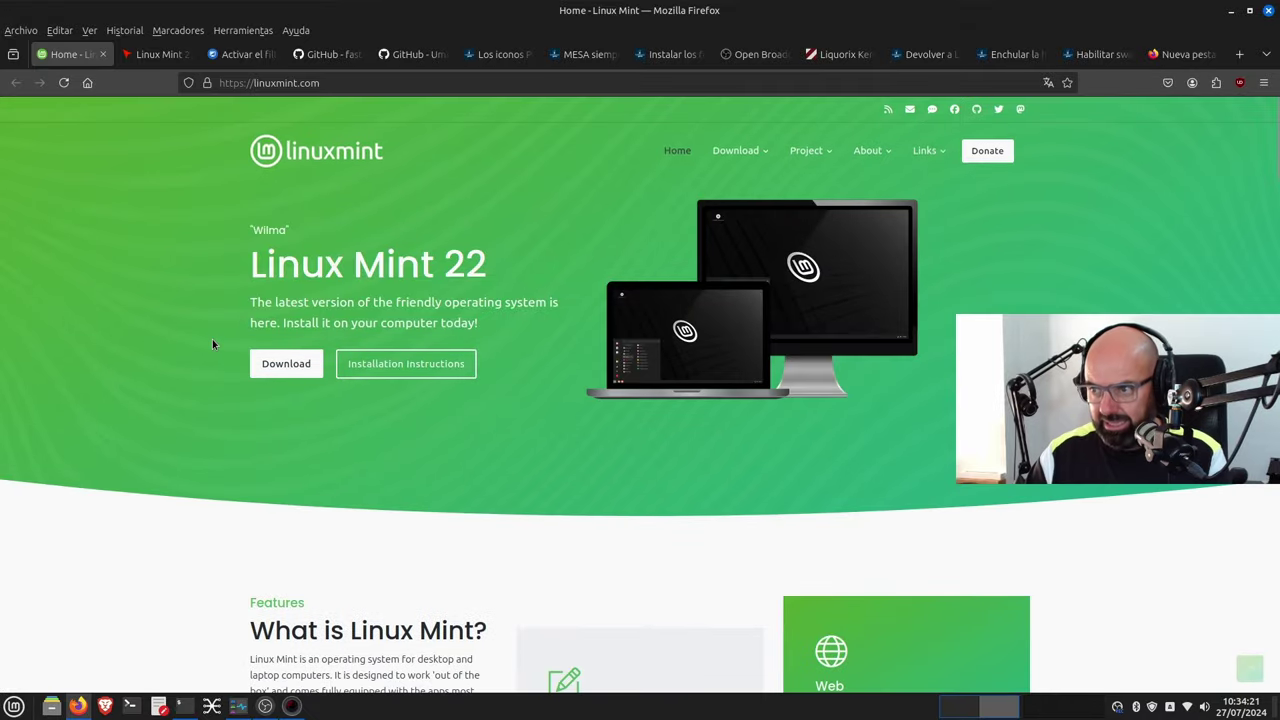
pyautogui.click(152, 55)
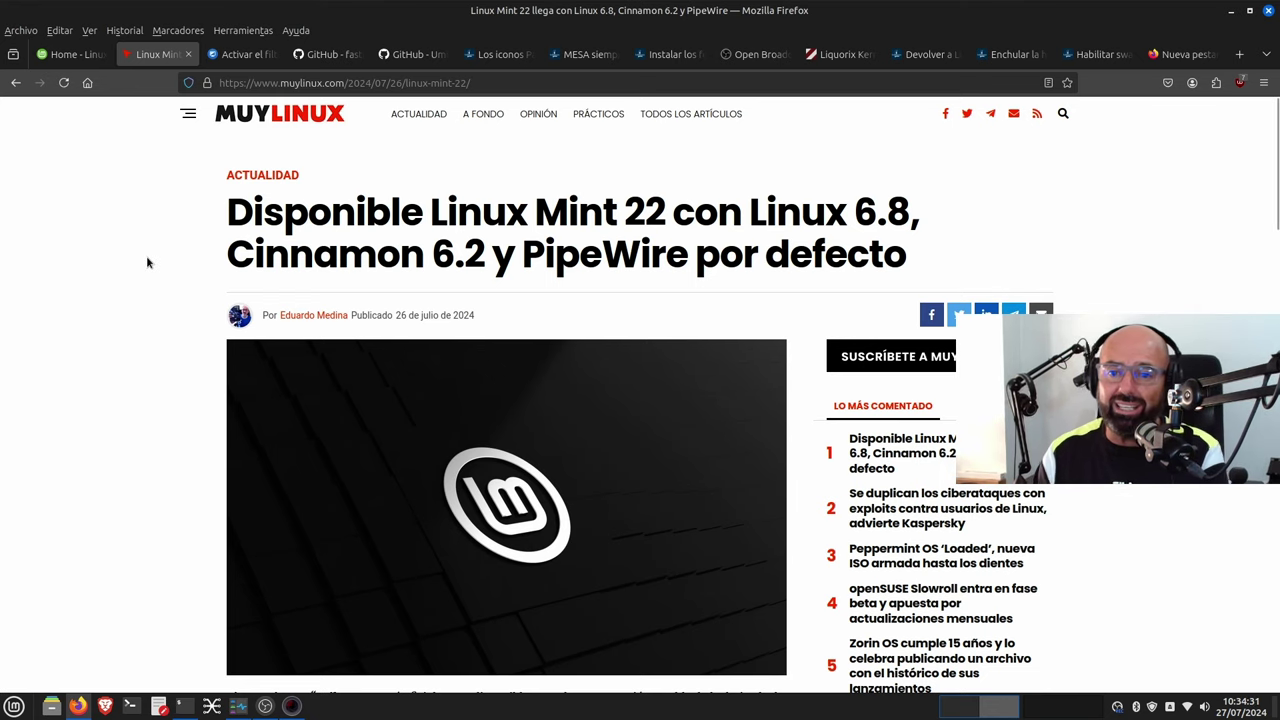
pyautogui.click(52, 707)
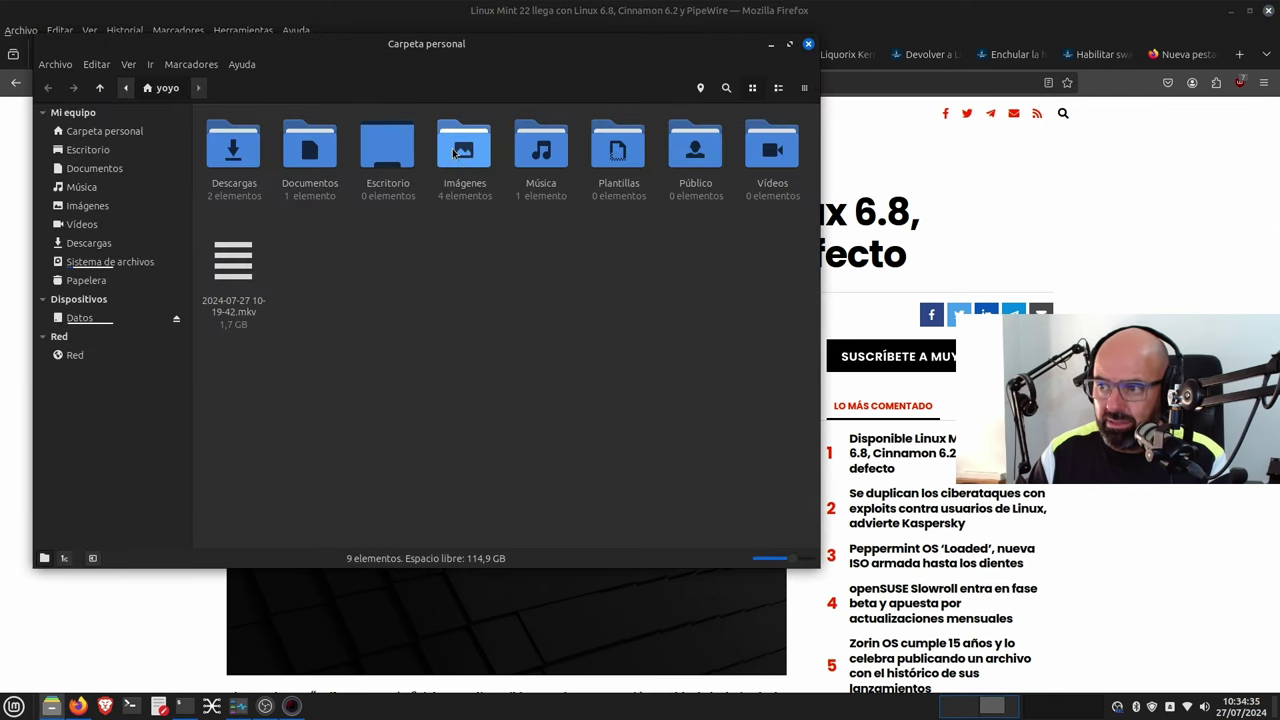
pyautogui.doubleClick(455, 152)
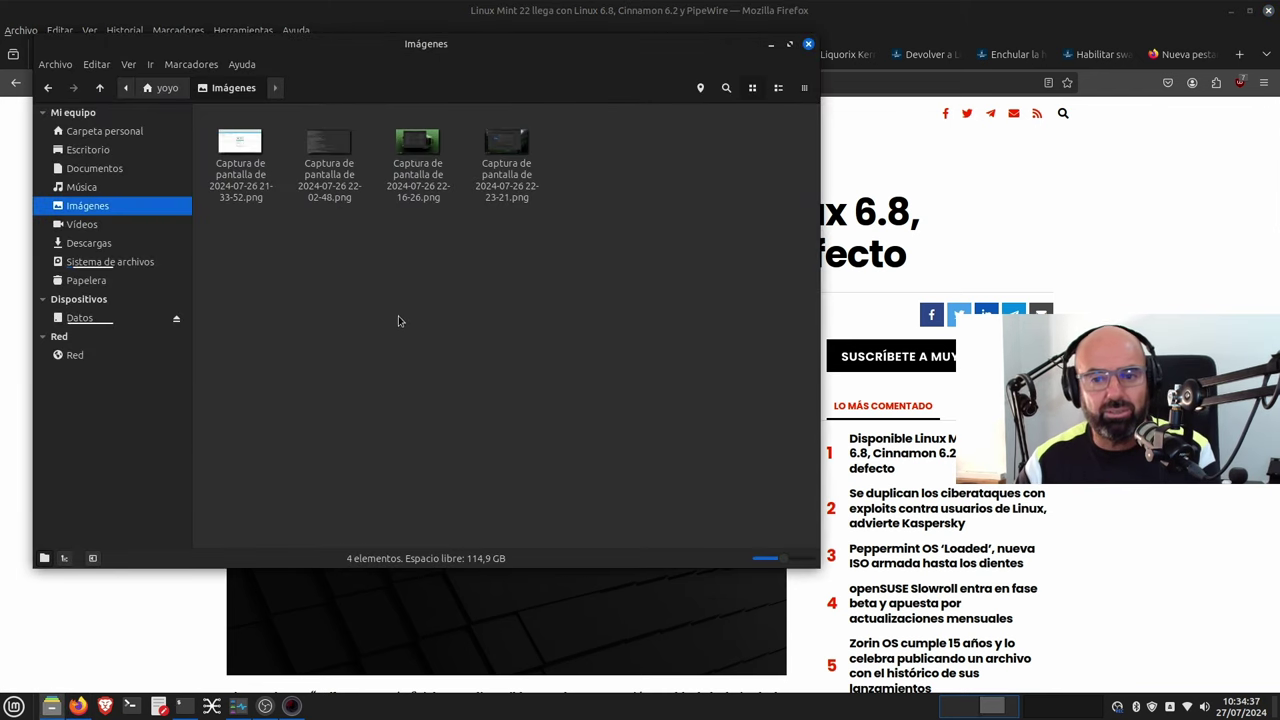
pyautogui.doubleClick(240, 145)
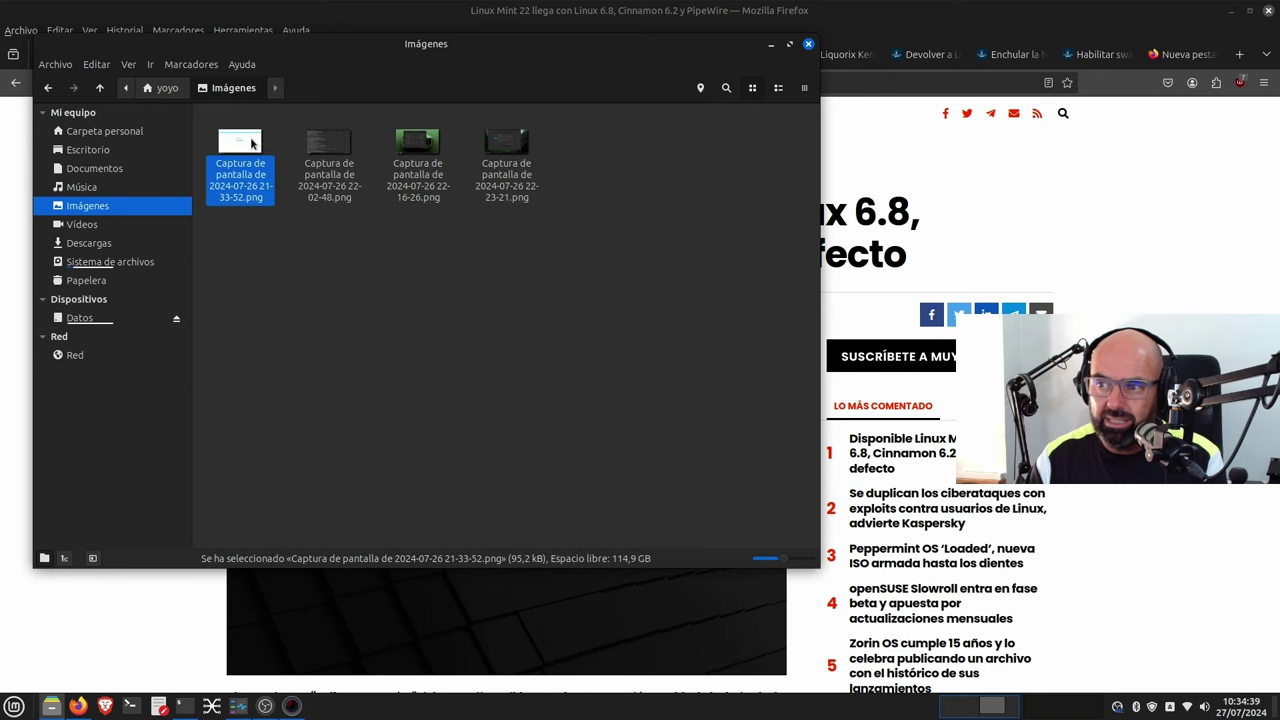
# Examine the list of additional kernel packages in the update dialog screenshot, then close the image and the Imágenes folder.
pyautogui.scroll(1, 628, 366)
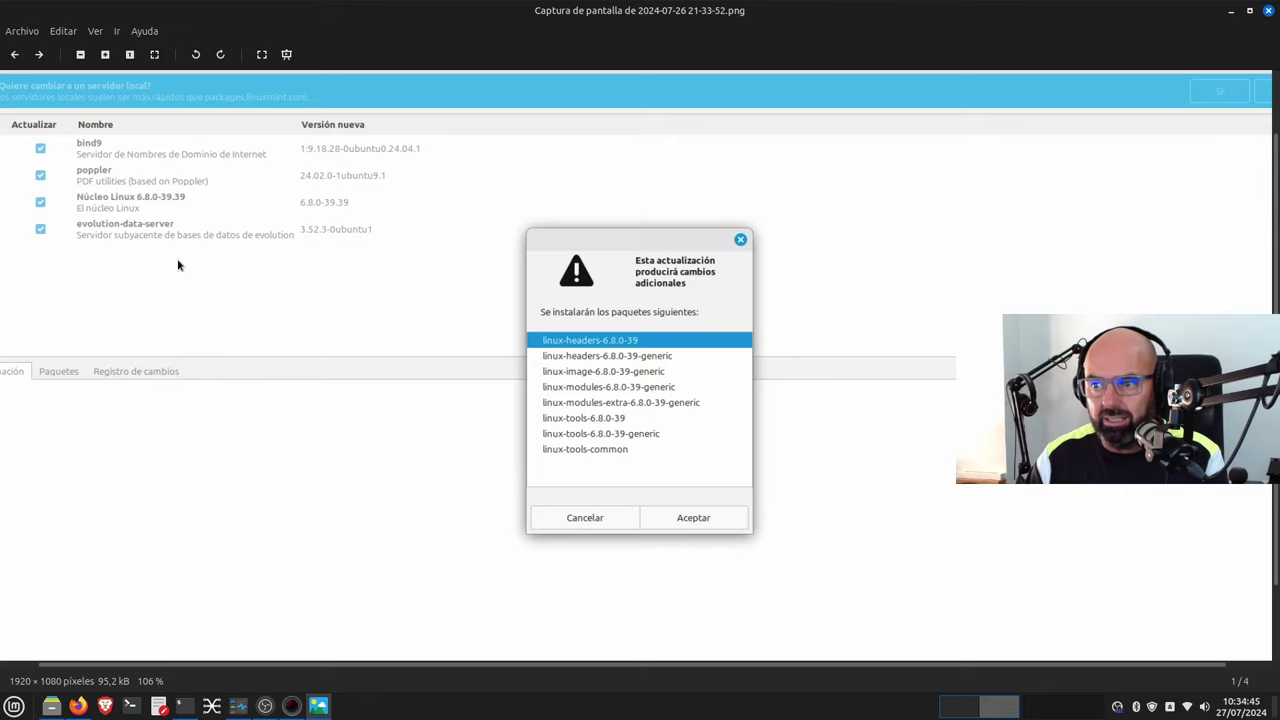
pyautogui.scroll(-1, 666, 417)
pyautogui.scroll(5, 665, 417)
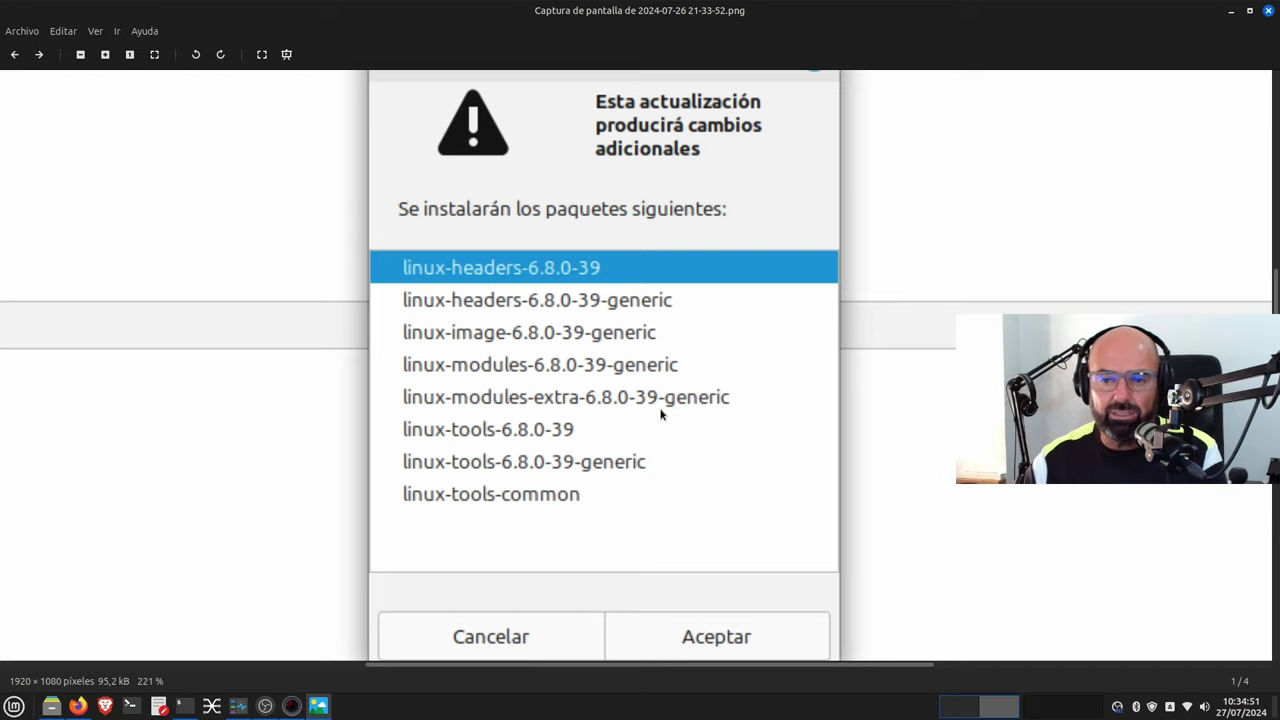
pyautogui.scroll(-3, 660, 414)
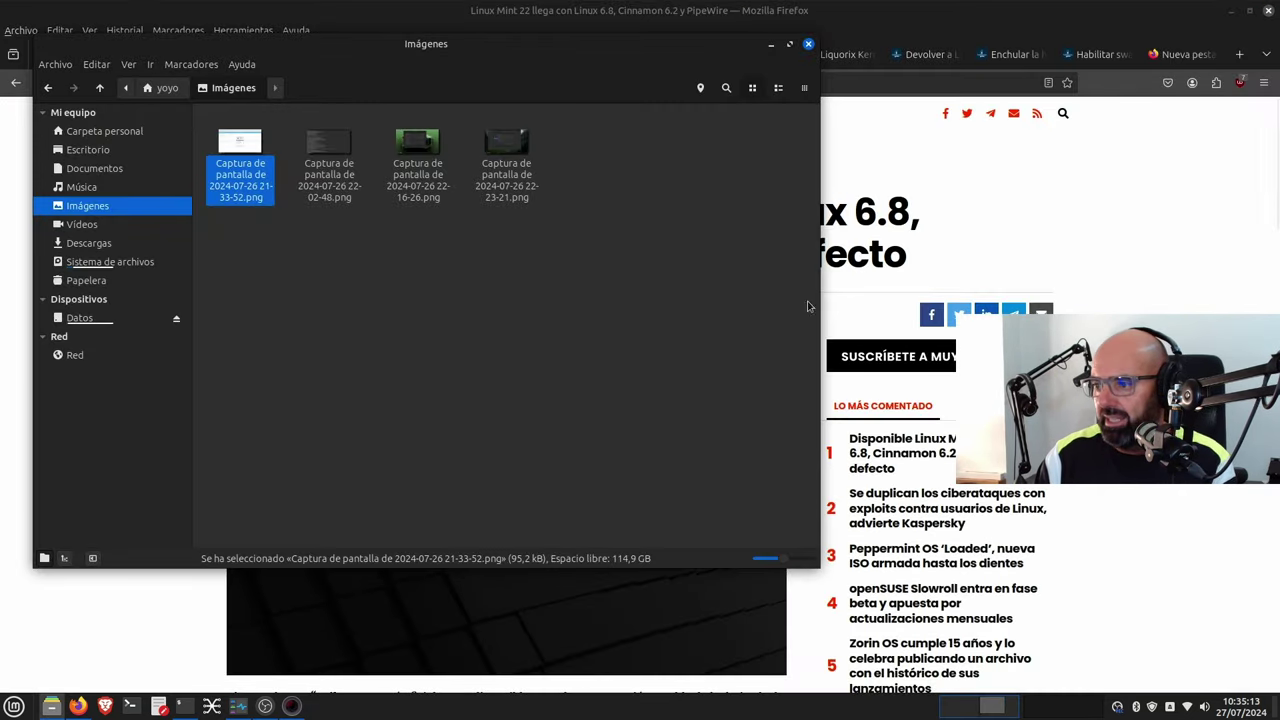
pyautogui.click(1268, 10)
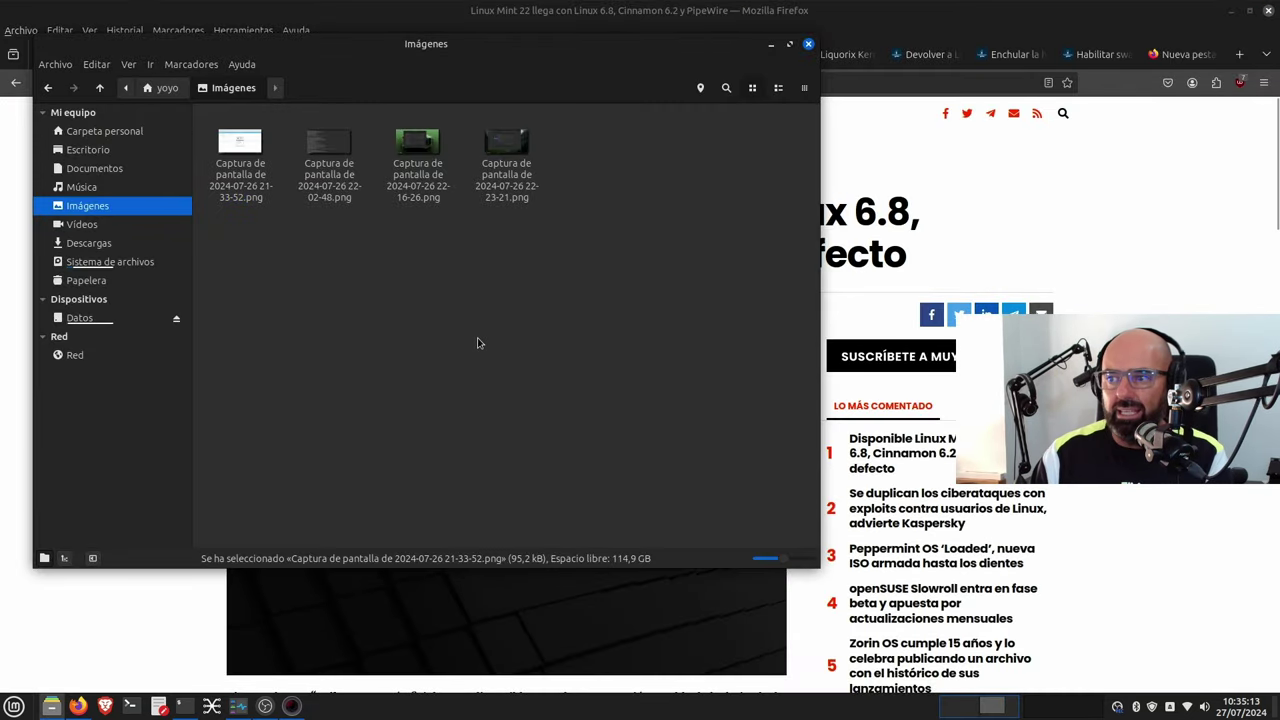
pyautogui.click(477, 343)
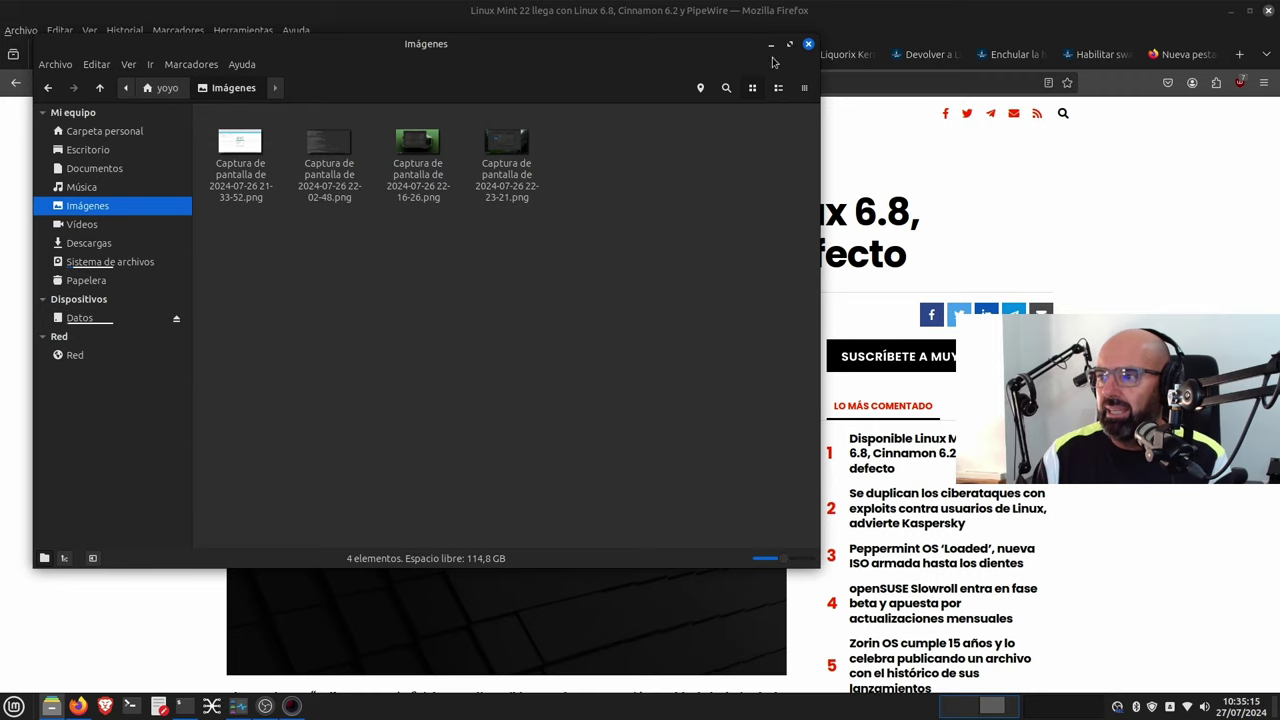
pyautogui.click(807, 45)
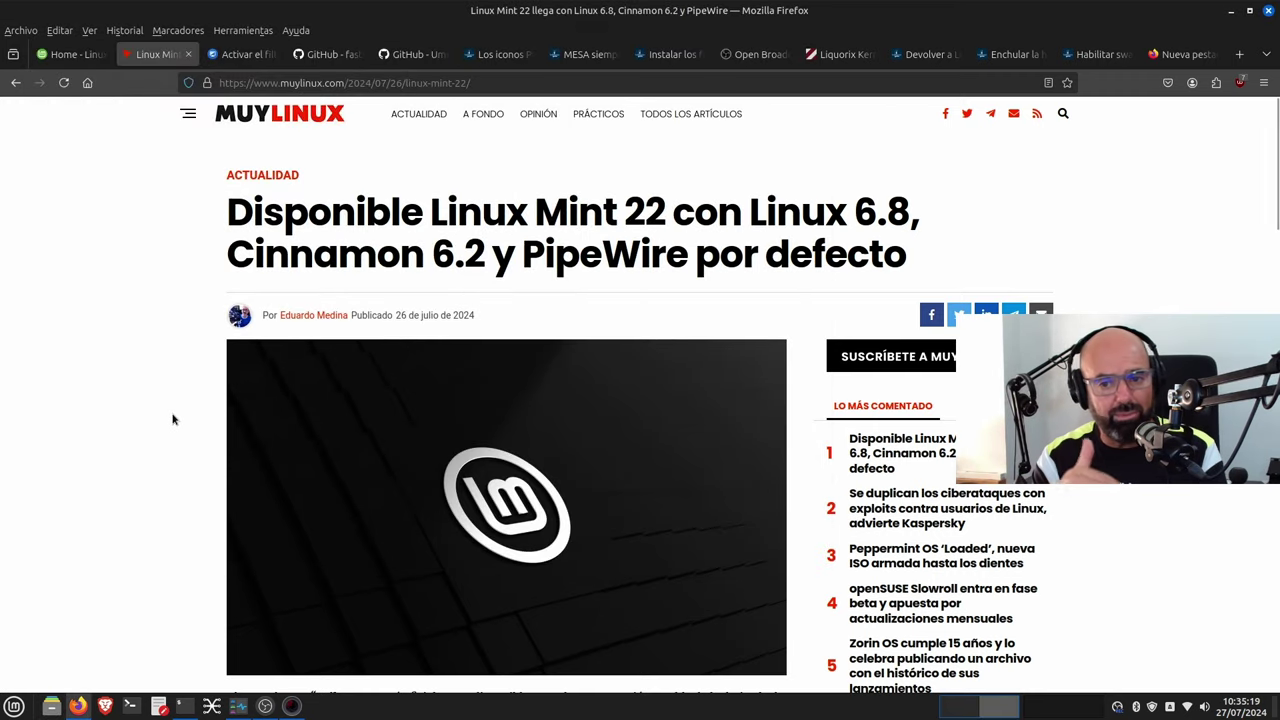
# Read the MuyLinux article's paragraphs on the Ubuntu base, kernel, PipeWire and GTK changes in Linux Mint 22.
pyautogui.scroll(-3, 194, 416)
pyautogui.scroll(-5, 194, 409)
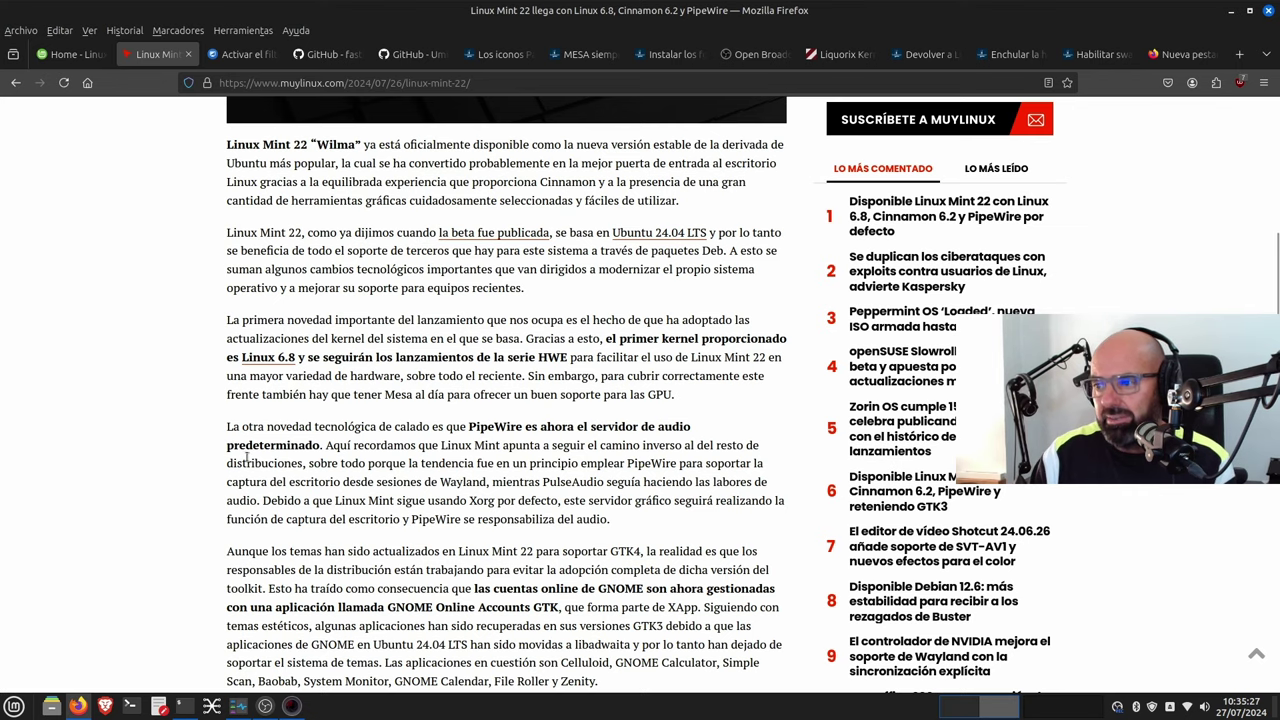
pyautogui.scroll(7, 140, 429)
pyautogui.scroll(1, 140, 429)
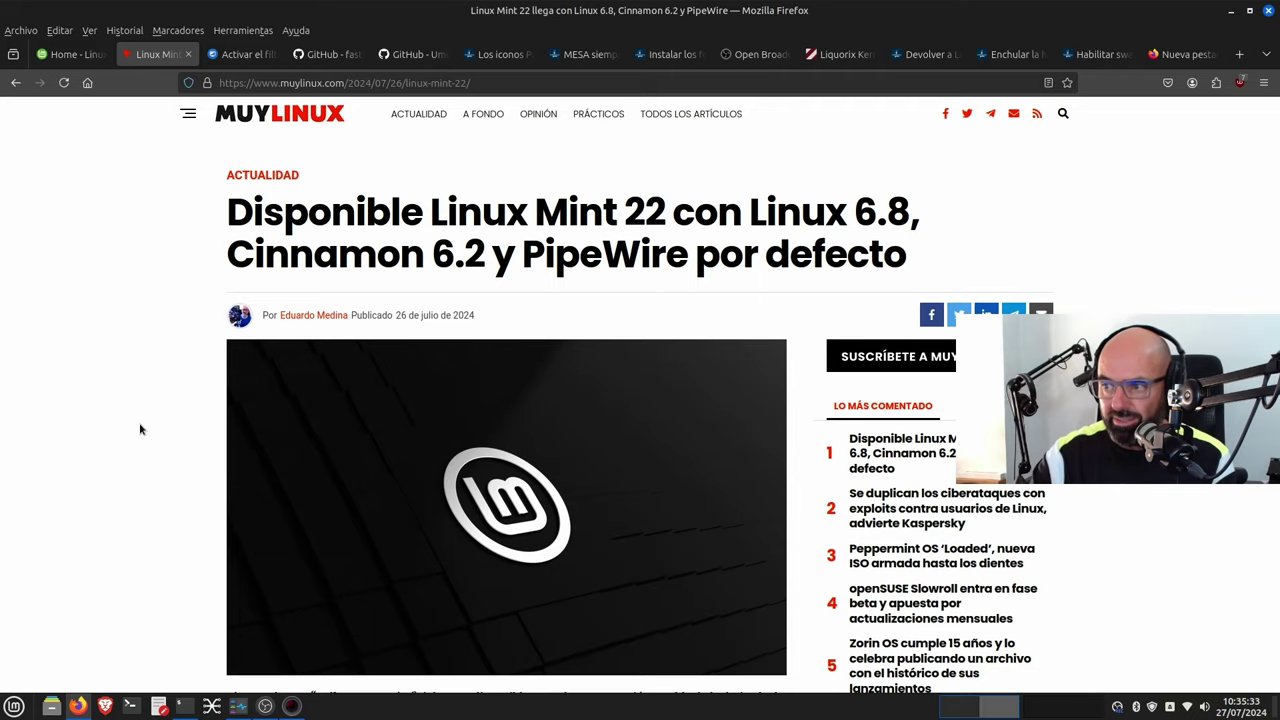
pyautogui.scroll(-3, 85, 470)
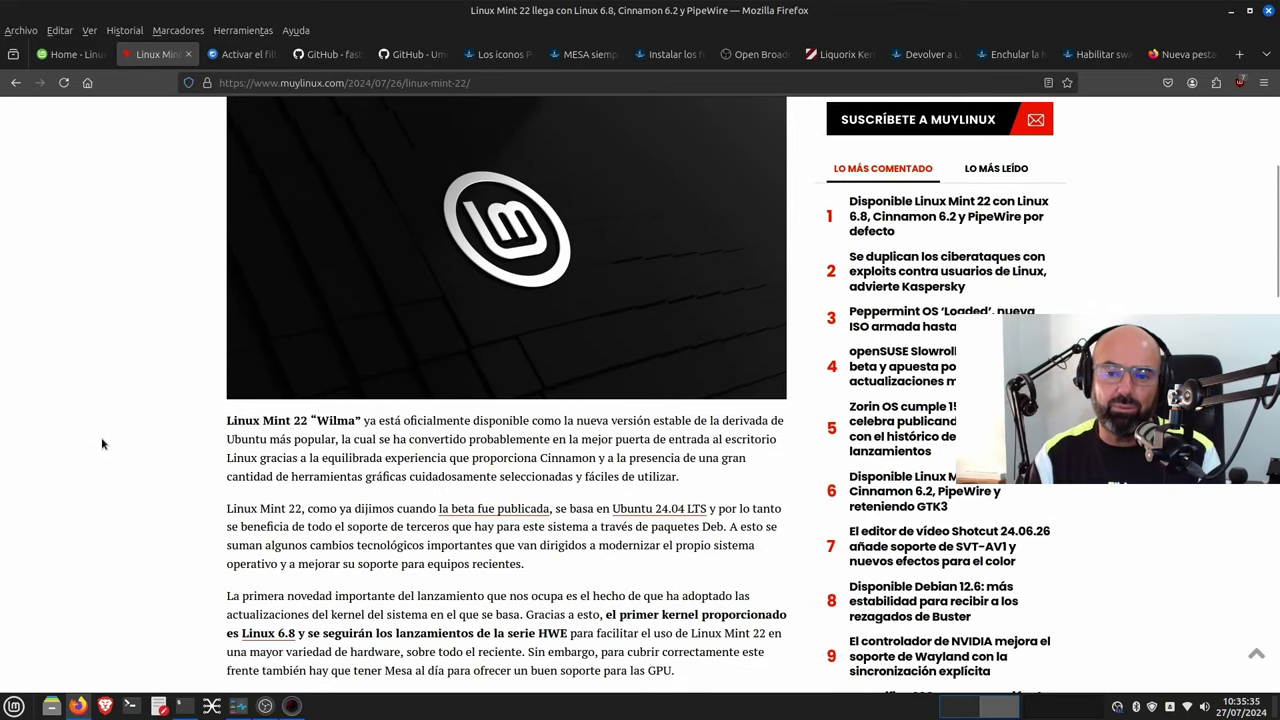
pyautogui.scroll(3, 90, 457)
pyautogui.scroll(-3, 85, 460)
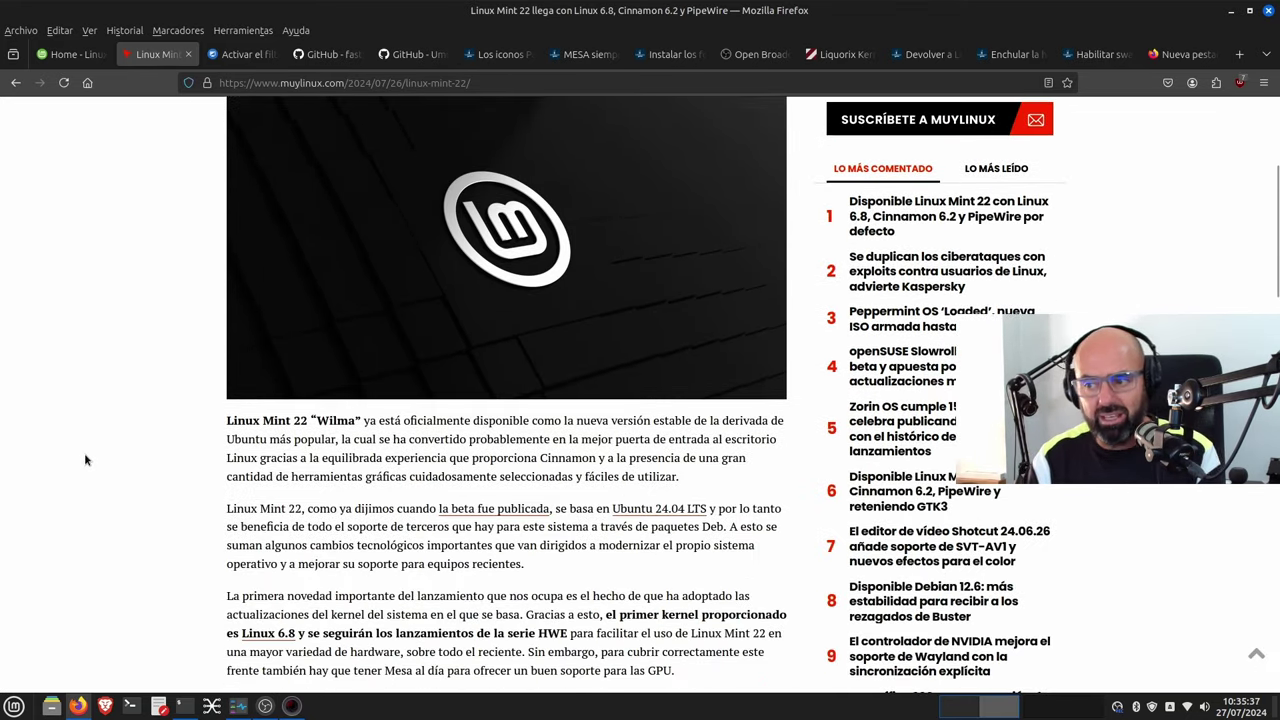
pyautogui.scroll(-2, 84, 453)
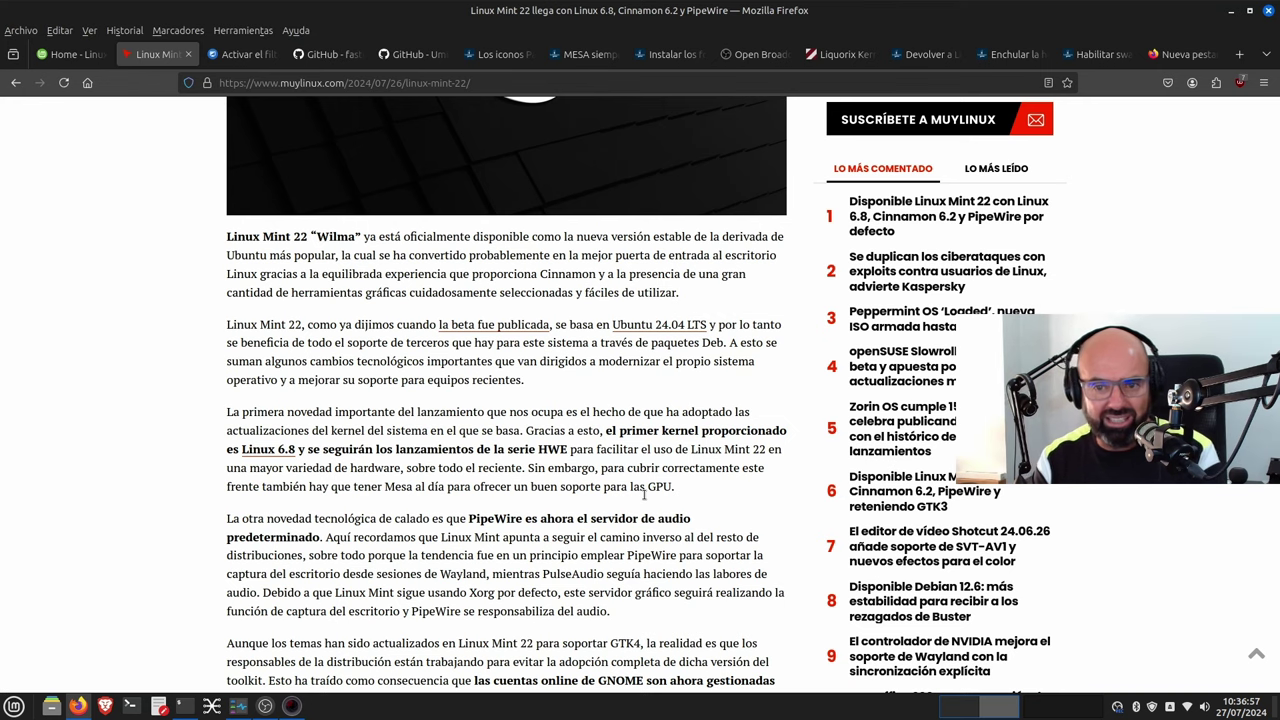
pyautogui.scroll(-4, 644, 493)
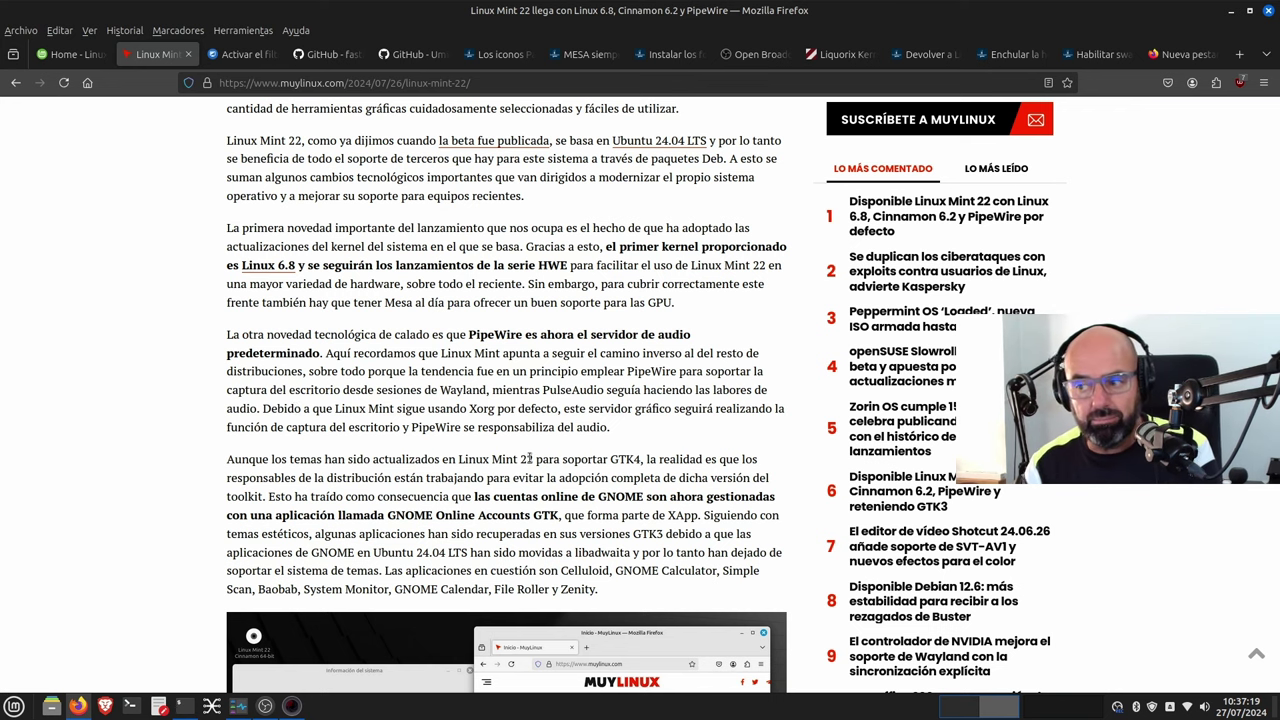
# Open a maximized terminal and run inxi -Aa to check the audio devices and sound server.
pyautogui.hotkey('ctrl', 'alt', 't')
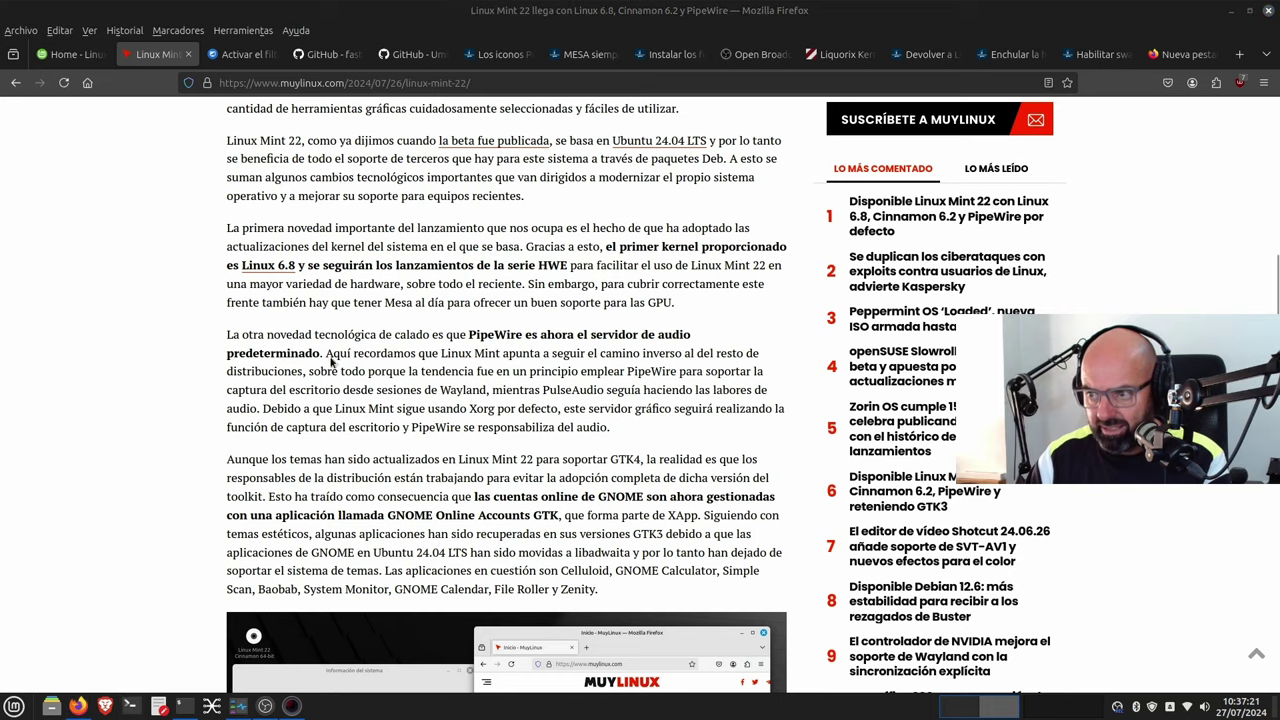
pyautogui.click(484, 44)
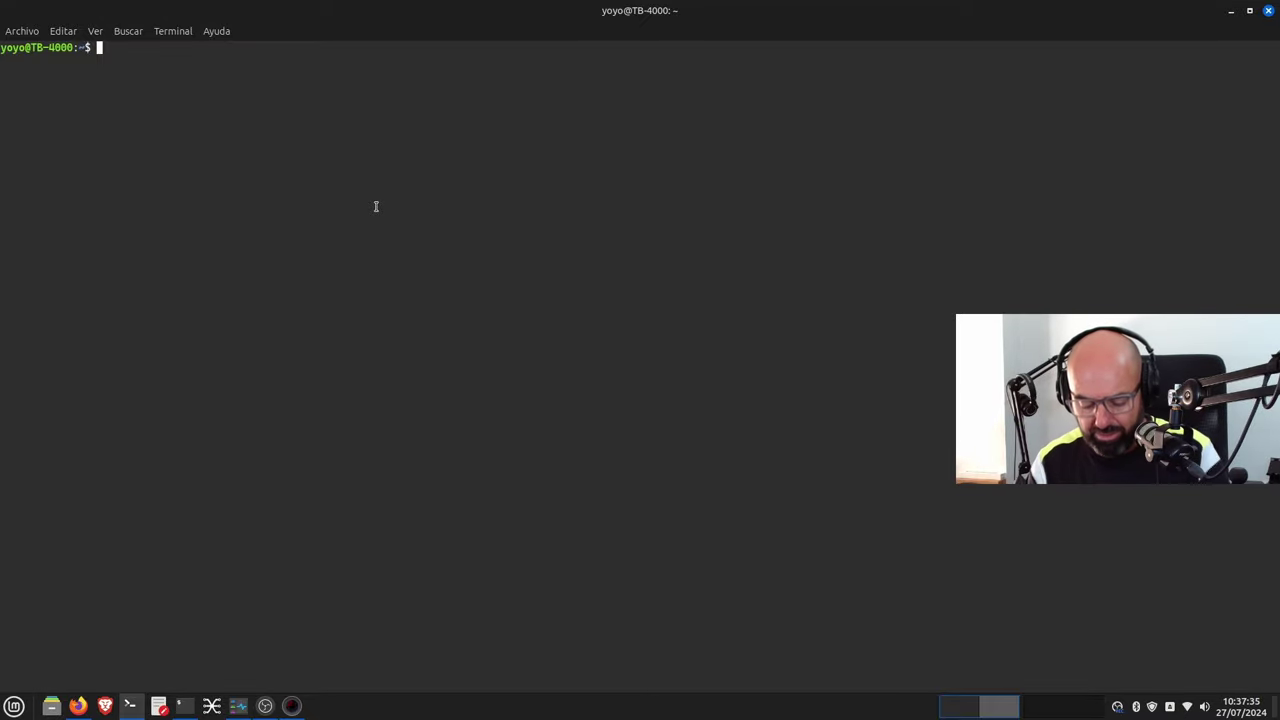
pyautogui.write('inxi ')
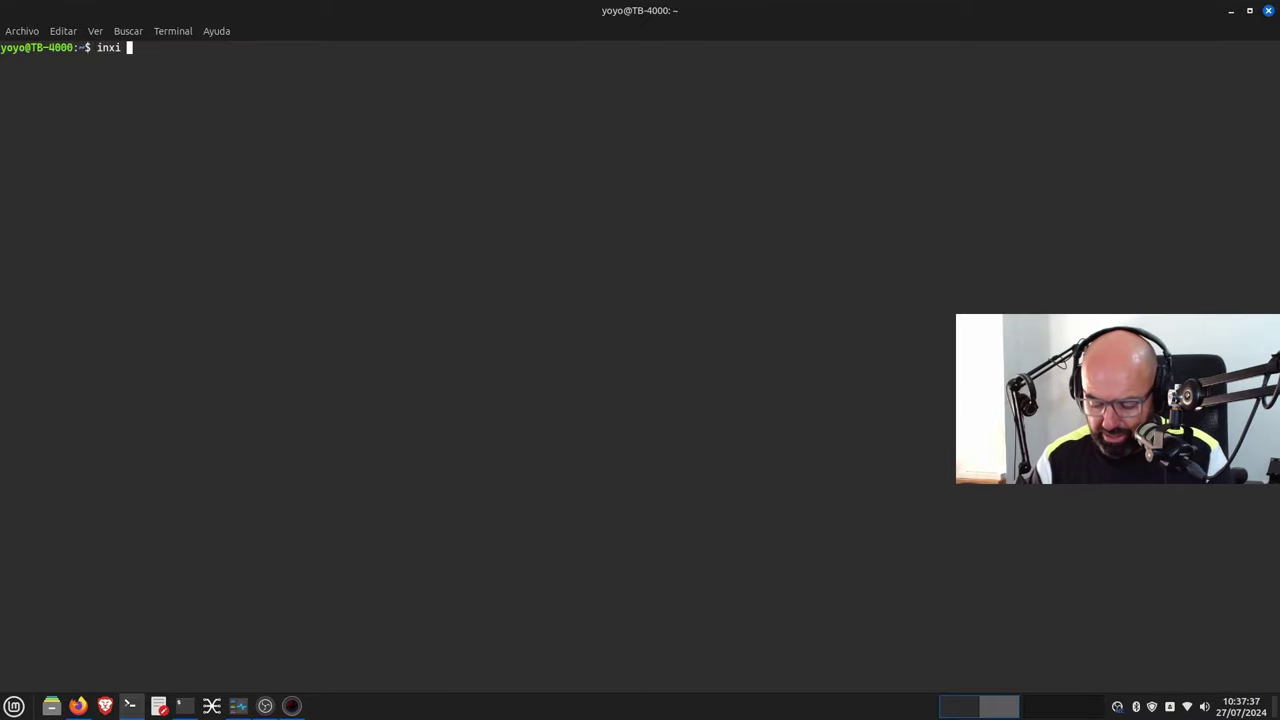
pyautogui.write('-Aa')
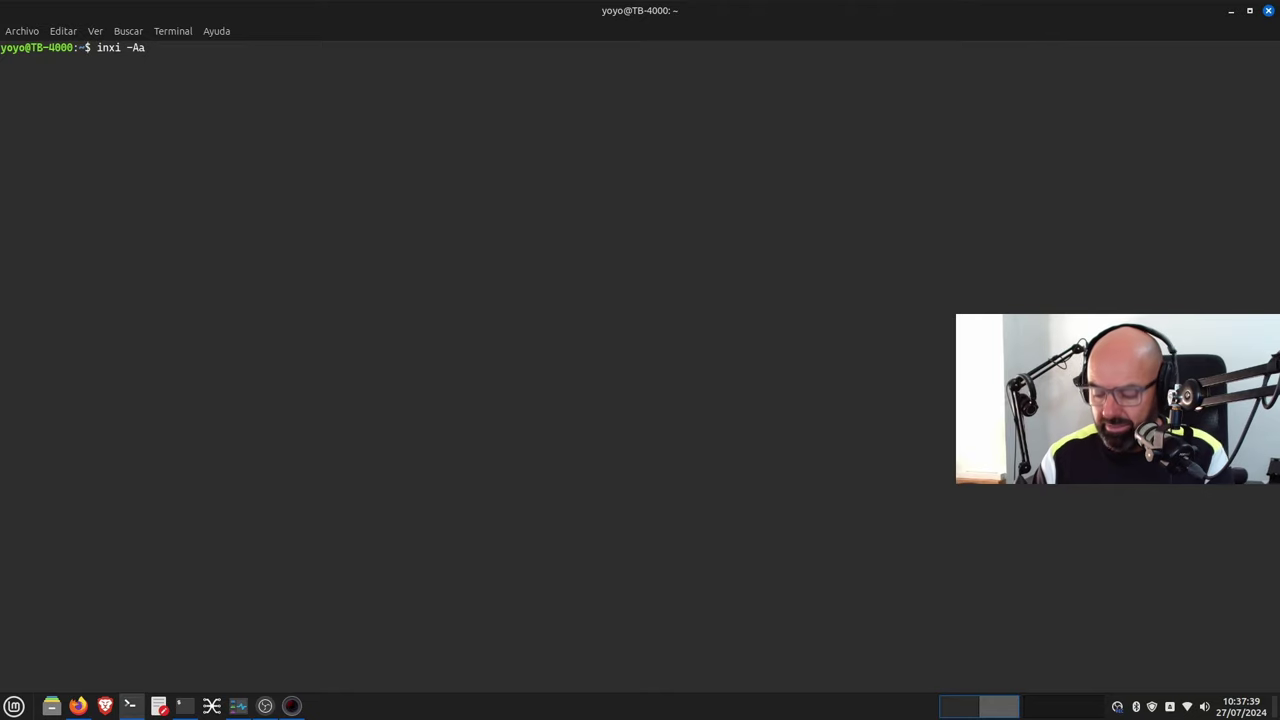
pyautogui.press('Return')
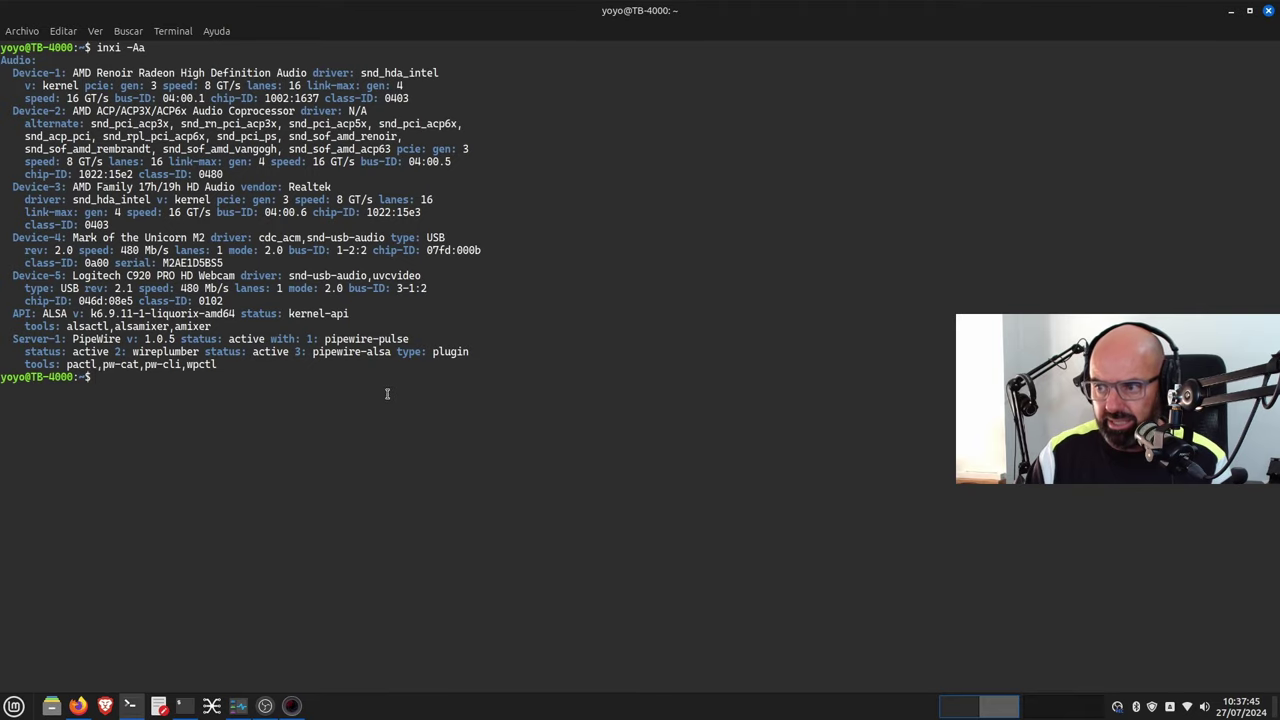
# Minimize the terminal, continue reading the article's section on GTK themes and applications, and minimize the browser.
pyautogui.click(1231, 10)
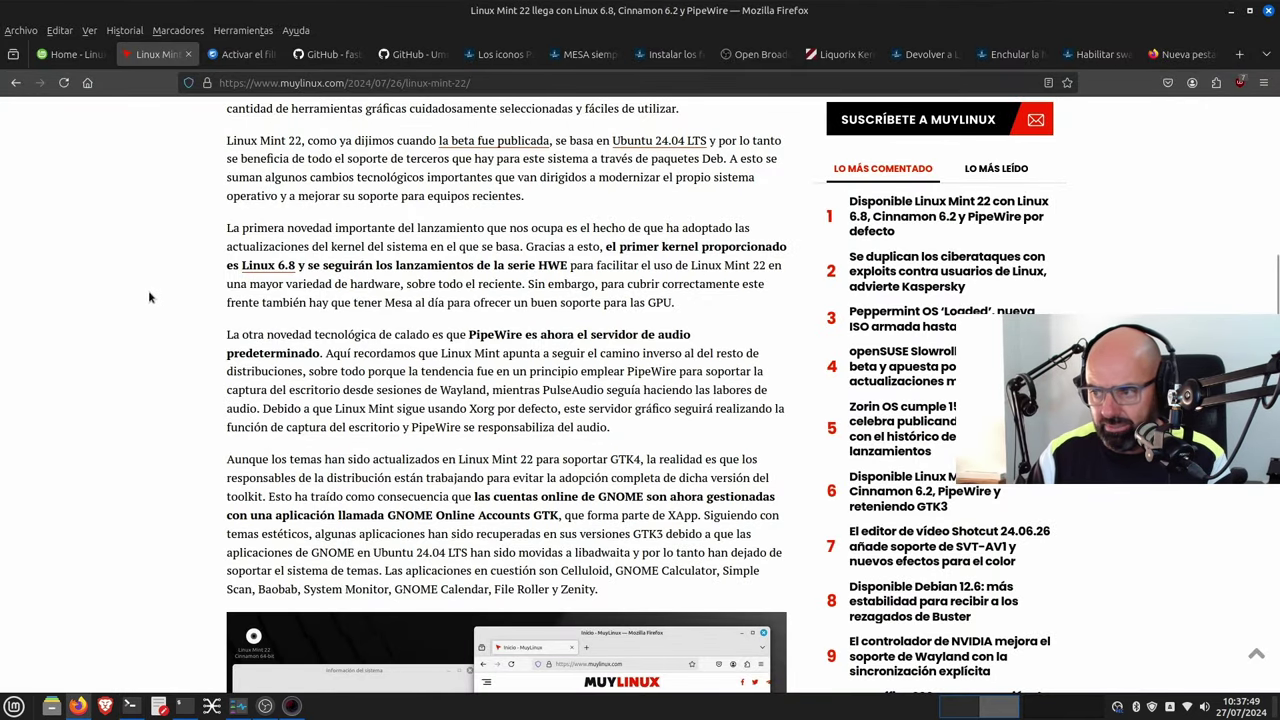
pyautogui.scroll(-2, 147, 295)
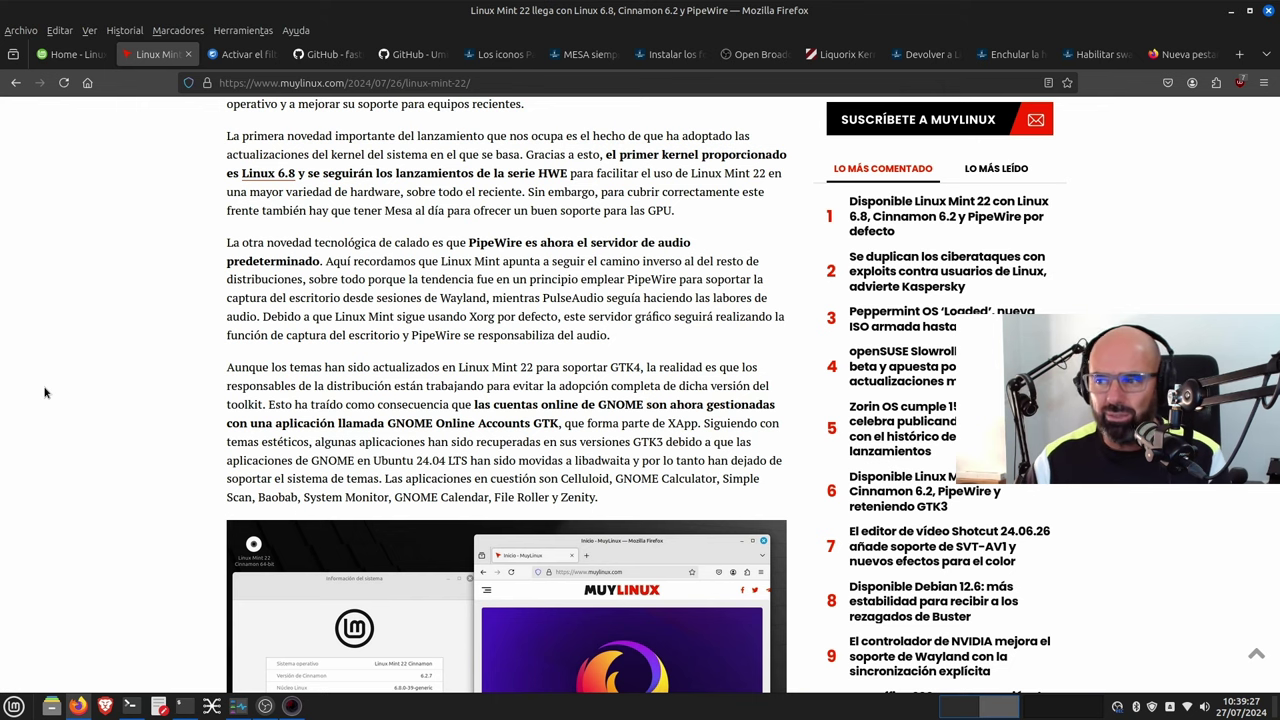
pyautogui.click(1231, 10)
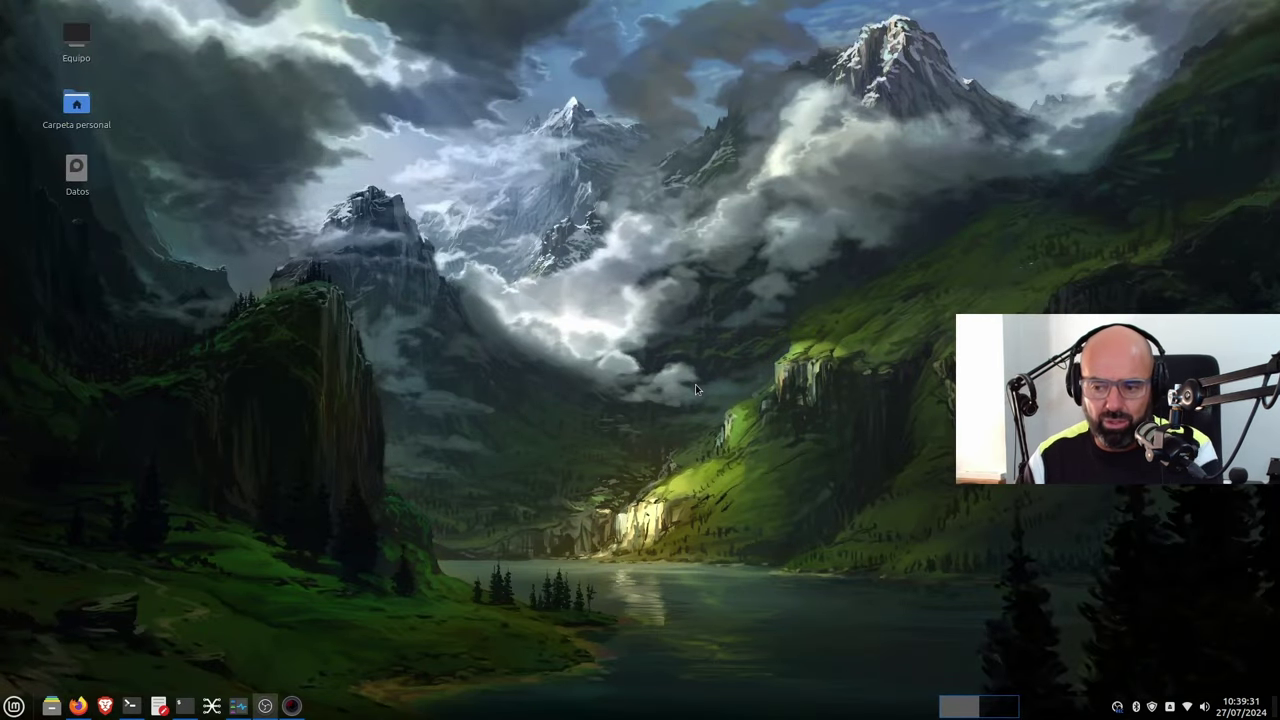
# Open the Temas page in the system settings to check the pointer, application, icon and desktop themes.
pyautogui.click(14, 706)
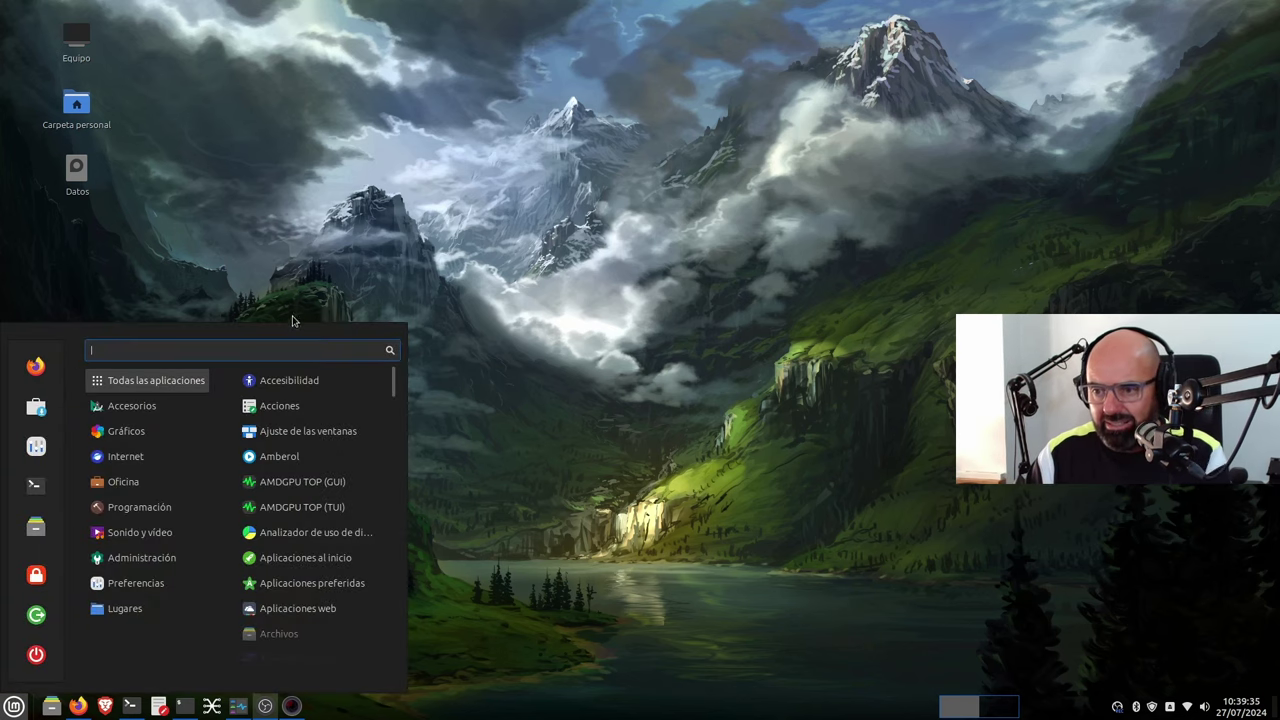
pyautogui.click(37, 447)
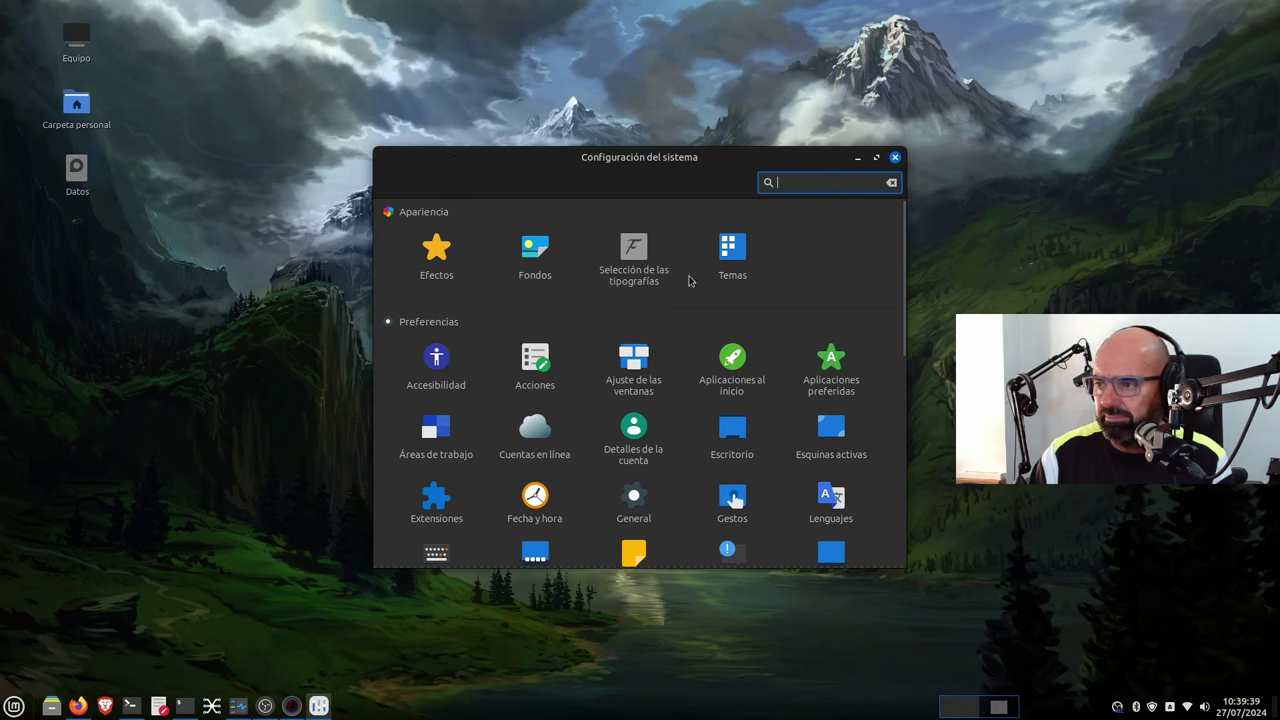
pyautogui.click(730, 258)
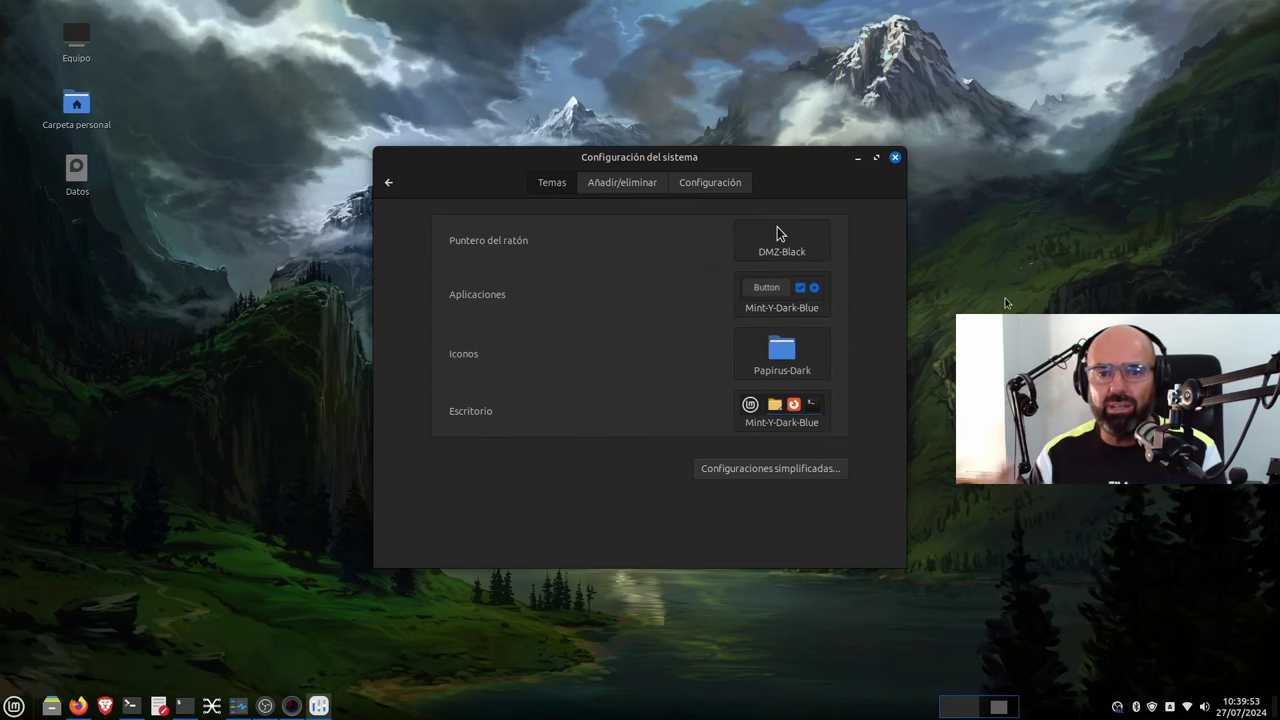
# Open the personal folder to view its icon theme, close it, and minimize the system settings.
pyautogui.doubleClick(76, 104)
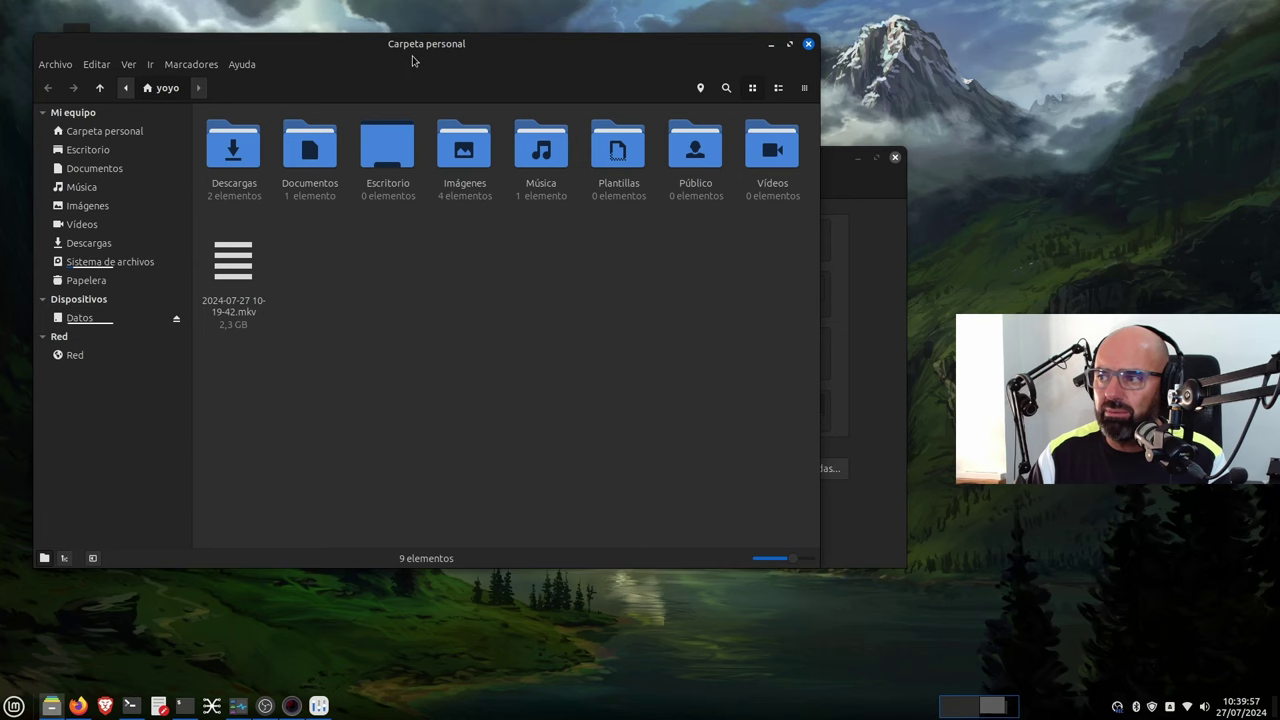
pyautogui.moveTo(413, 62); pyautogui.dragTo(624, 140)
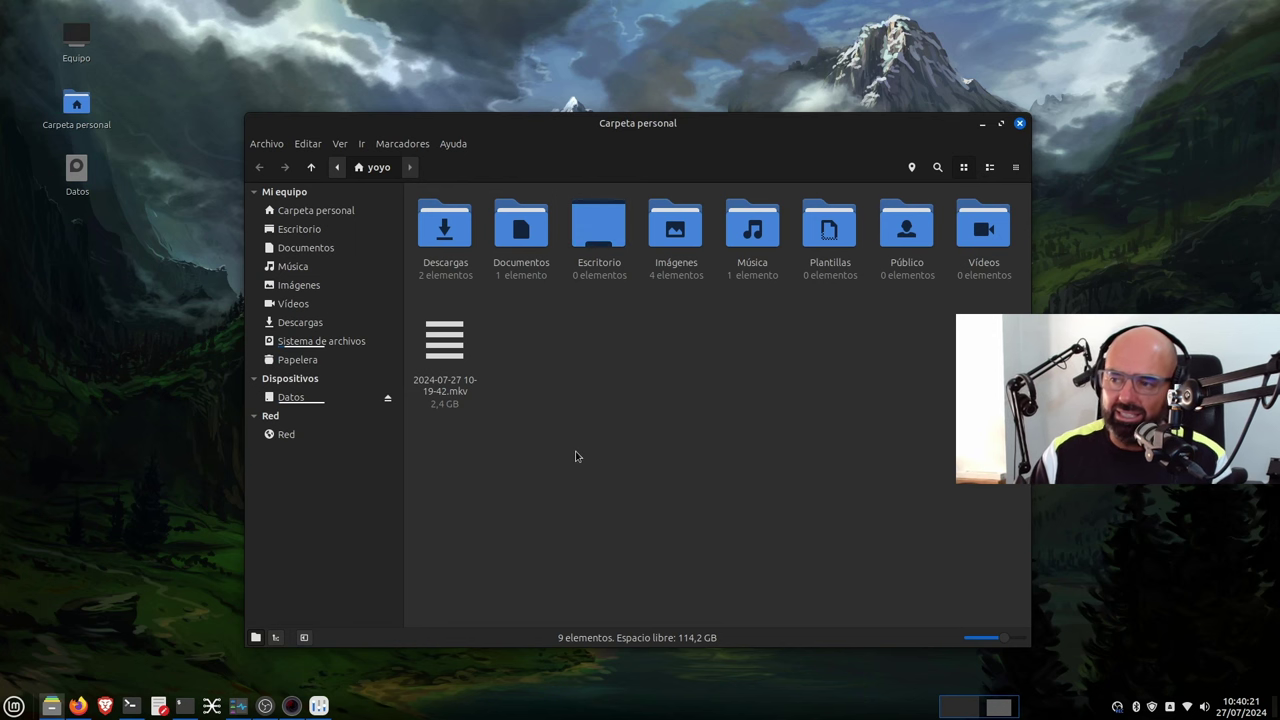
pyautogui.click(1019, 123)
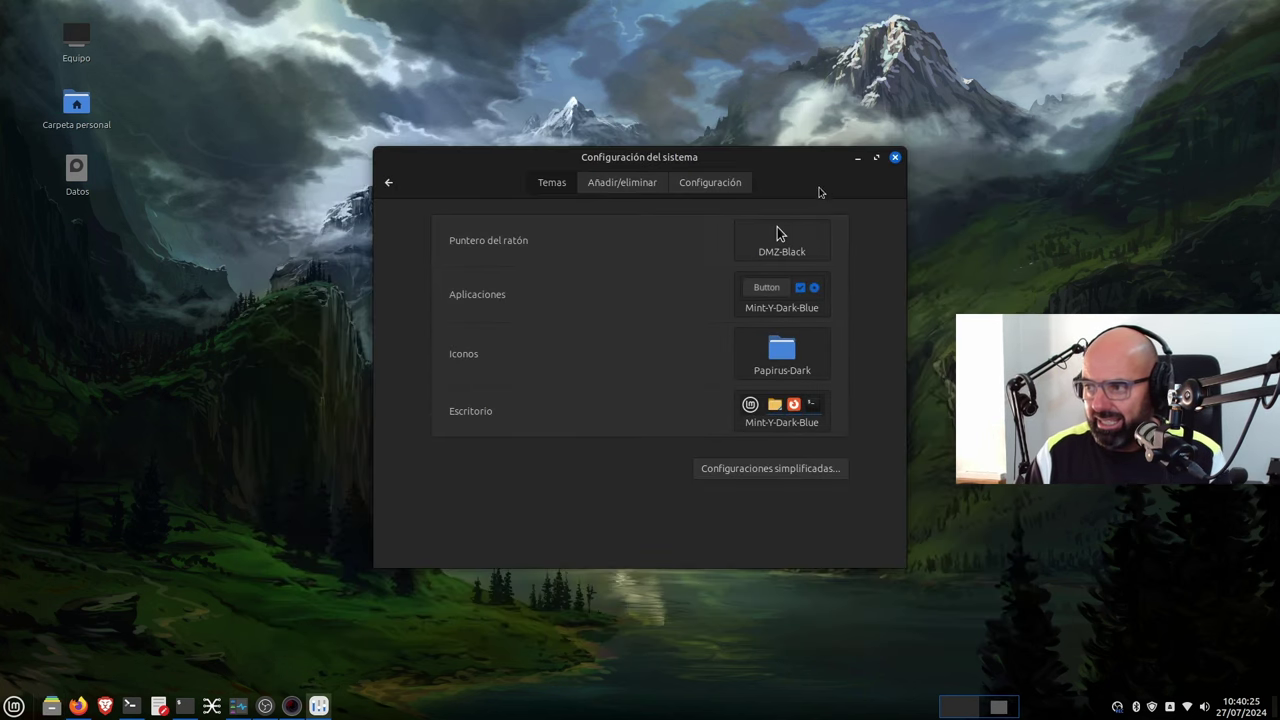
pyautogui.click(857, 158)
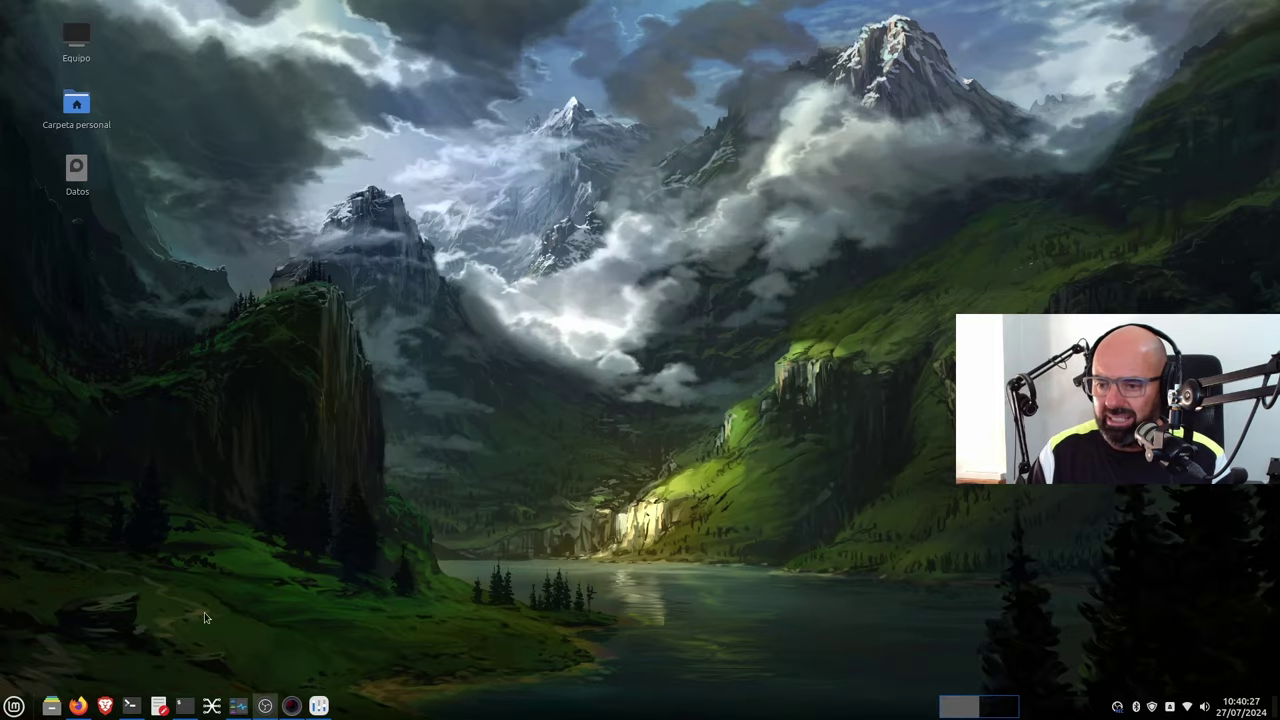
# Read the MuyLinux article's closing paragraphs on Cinnamon 6.2, unverified Flathub apps and language removal, then minimize the browser.
pyautogui.click(78, 706)
pyautogui.scroll(-5, 151, 432)
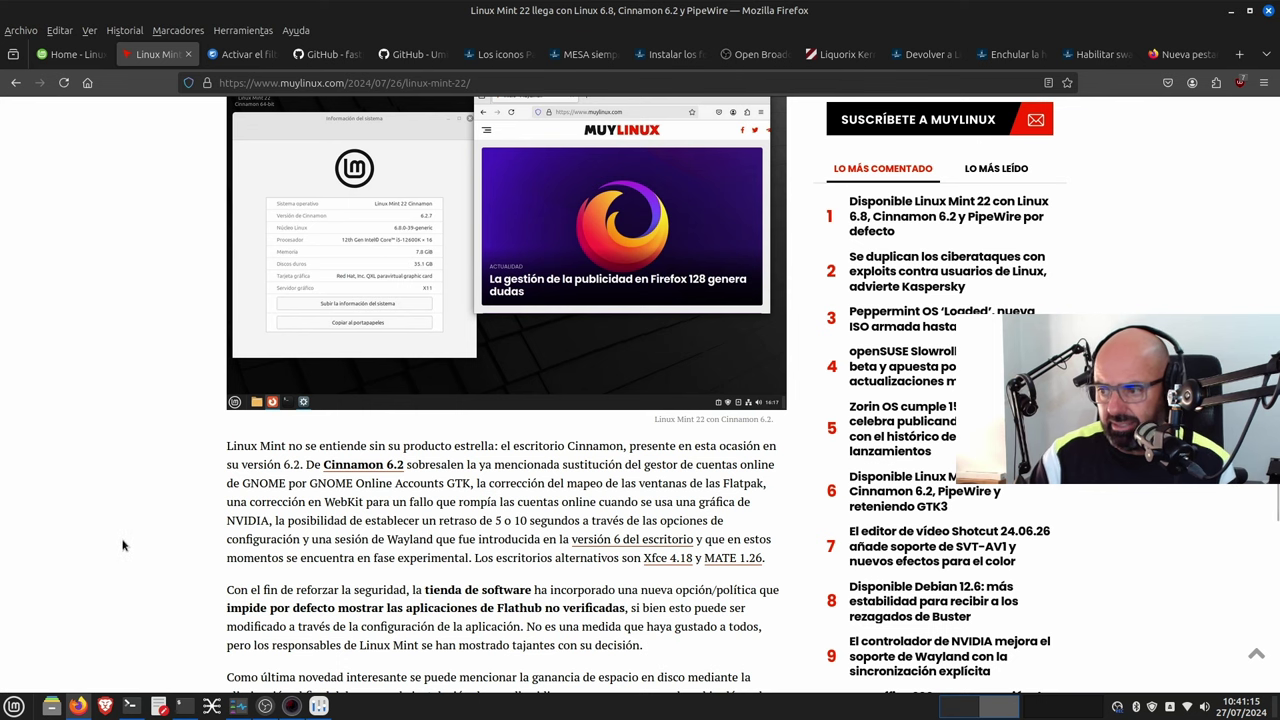
pyautogui.scroll(-3, 370, 494)
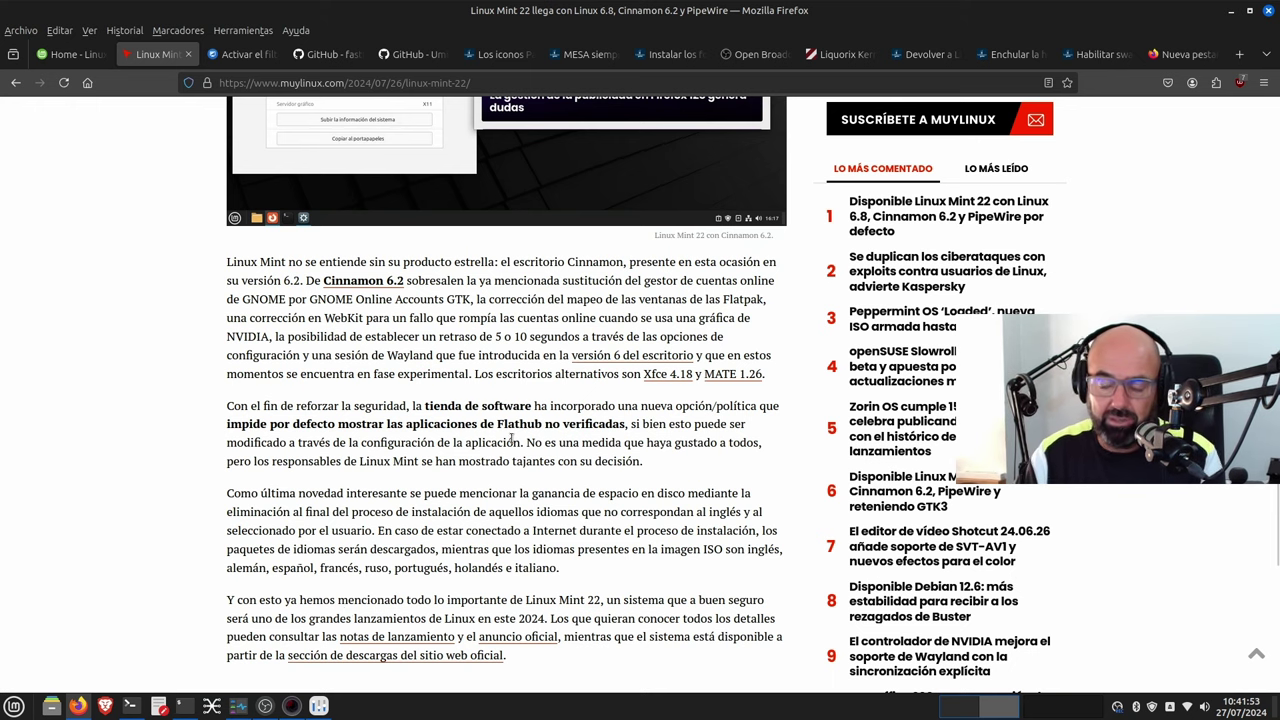
pyautogui.scroll(-2, 299, 447)
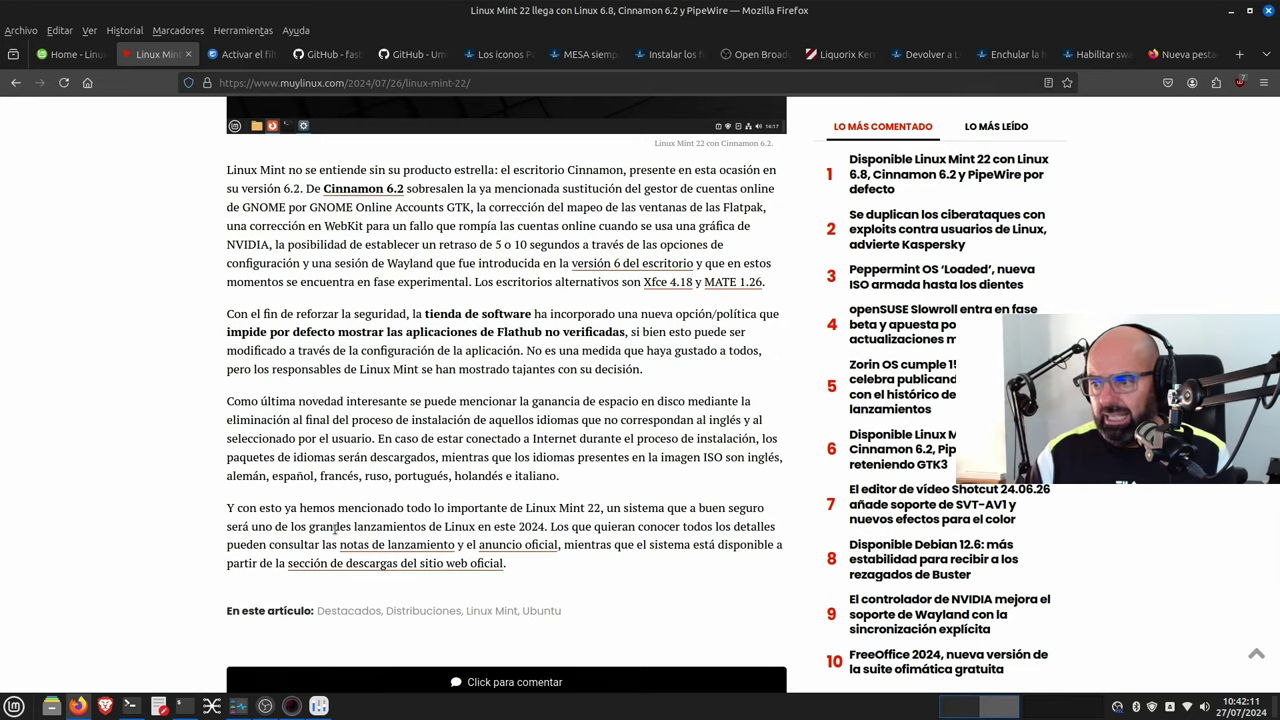
pyautogui.scroll(-4, 295, 518)
pyautogui.scroll(4, 343, 533)
pyautogui.scroll(15, 343, 533)
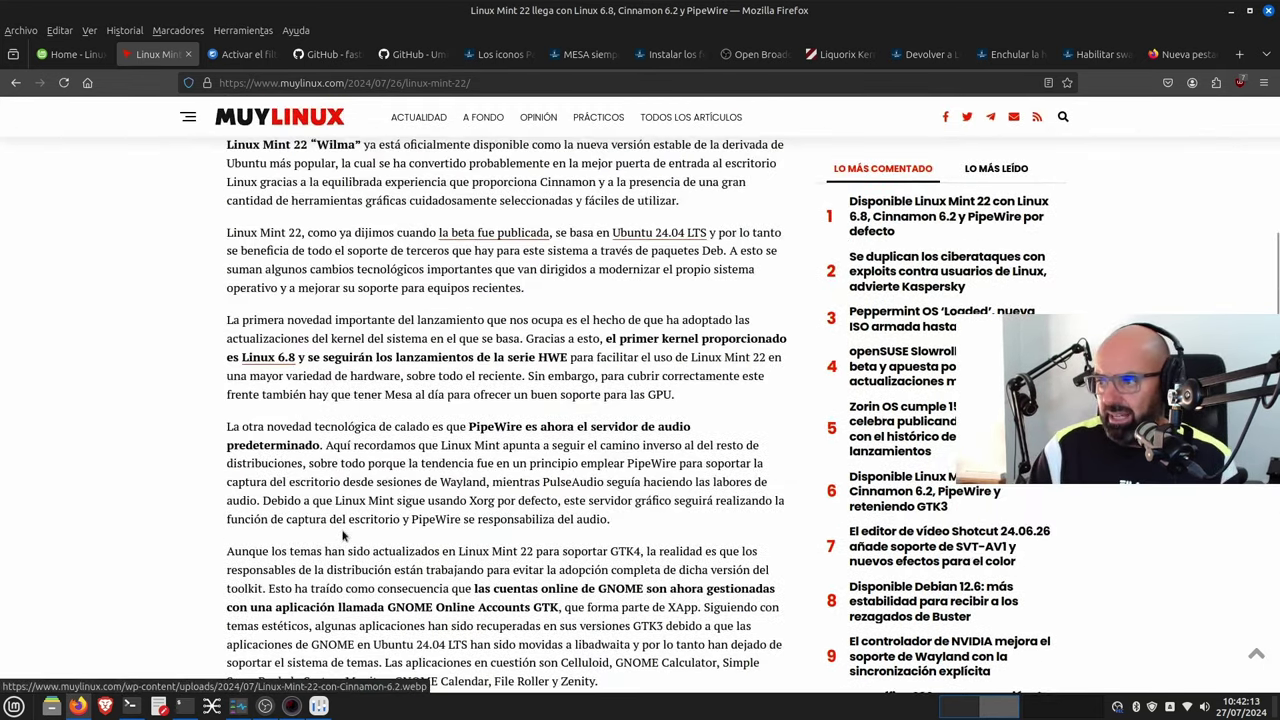
pyautogui.click(1230, 12)
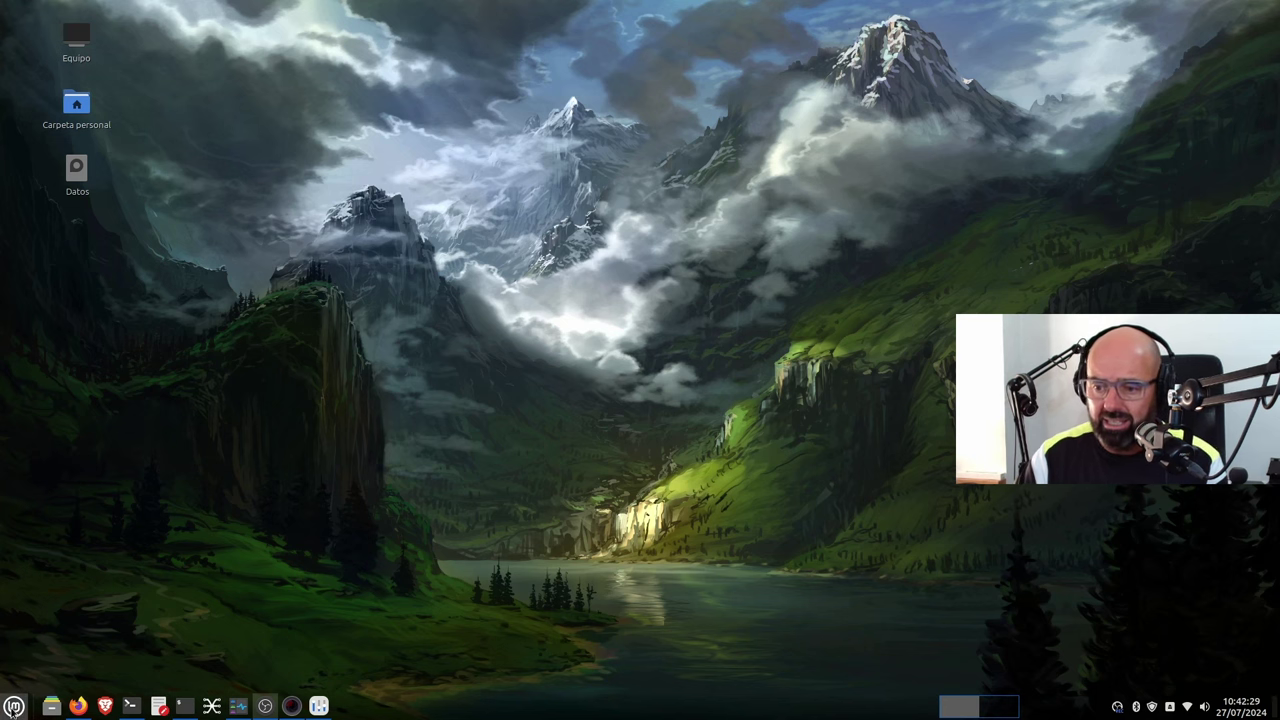
# Review the applications listed under Accesorios in the application menu through to Warpinator.
pyautogui.click(14, 706)
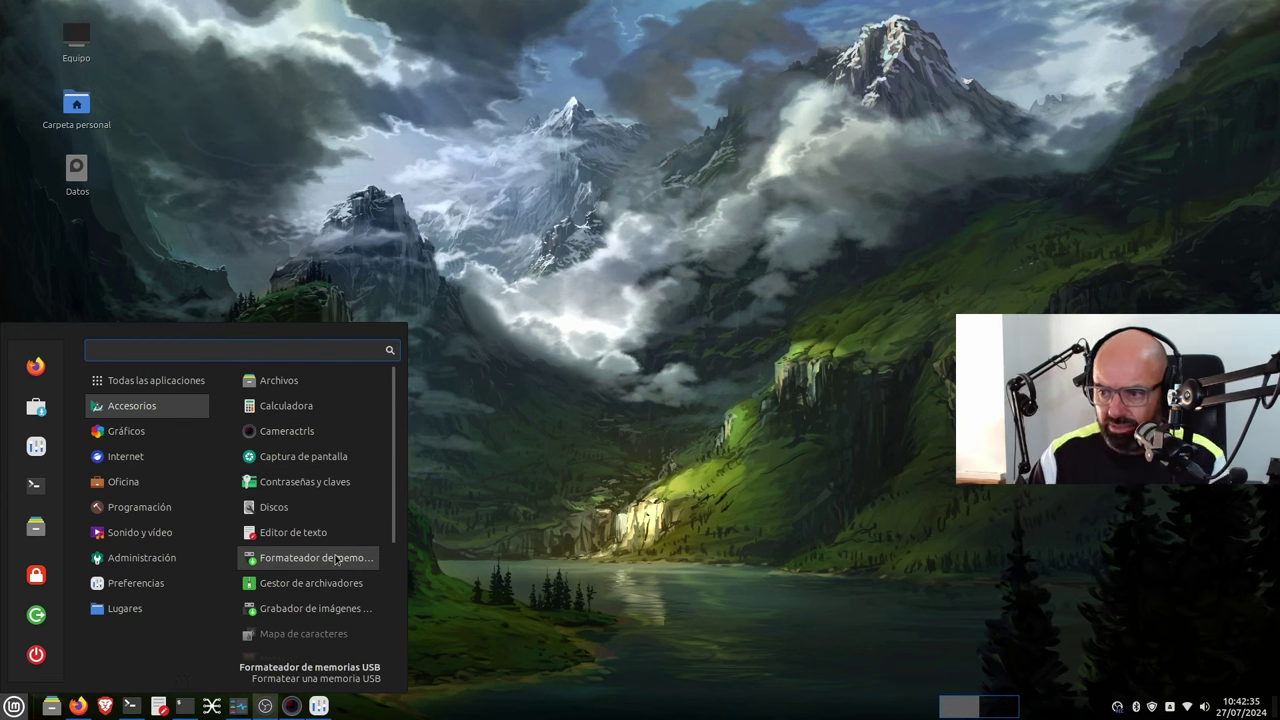
pyautogui.scroll(-4, 338, 552)
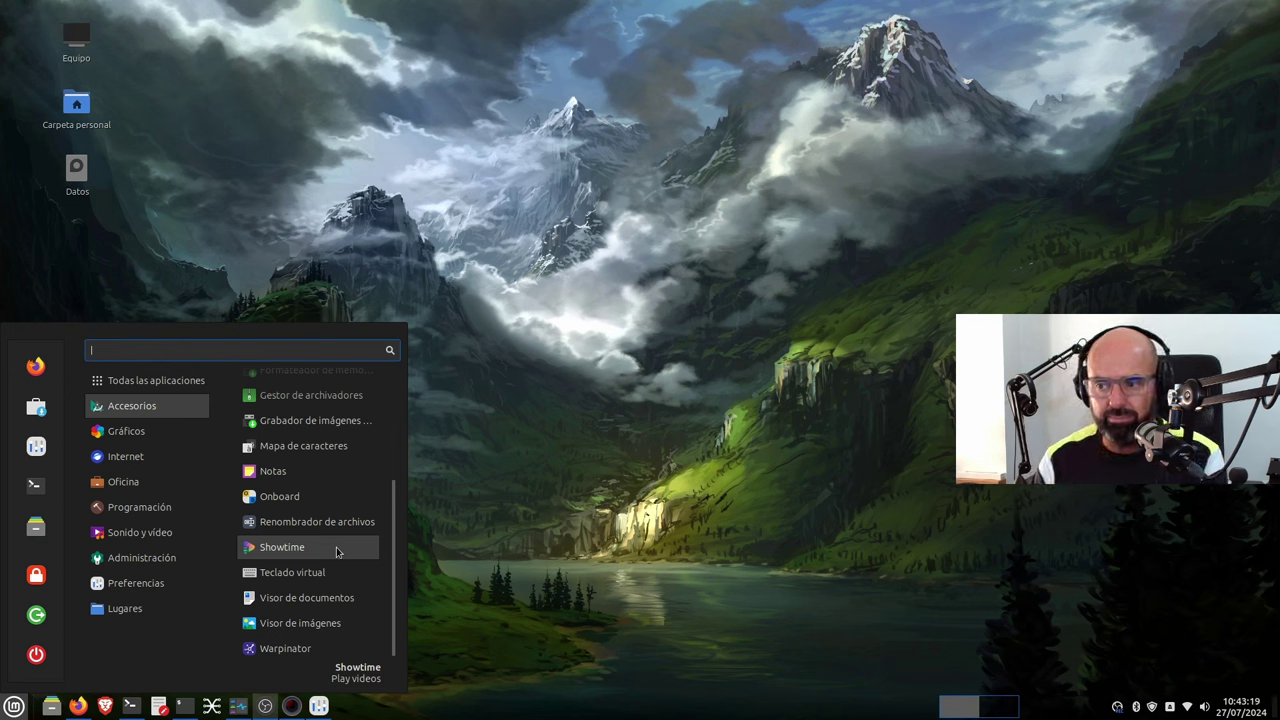
pyautogui.moveTo(200, 558)
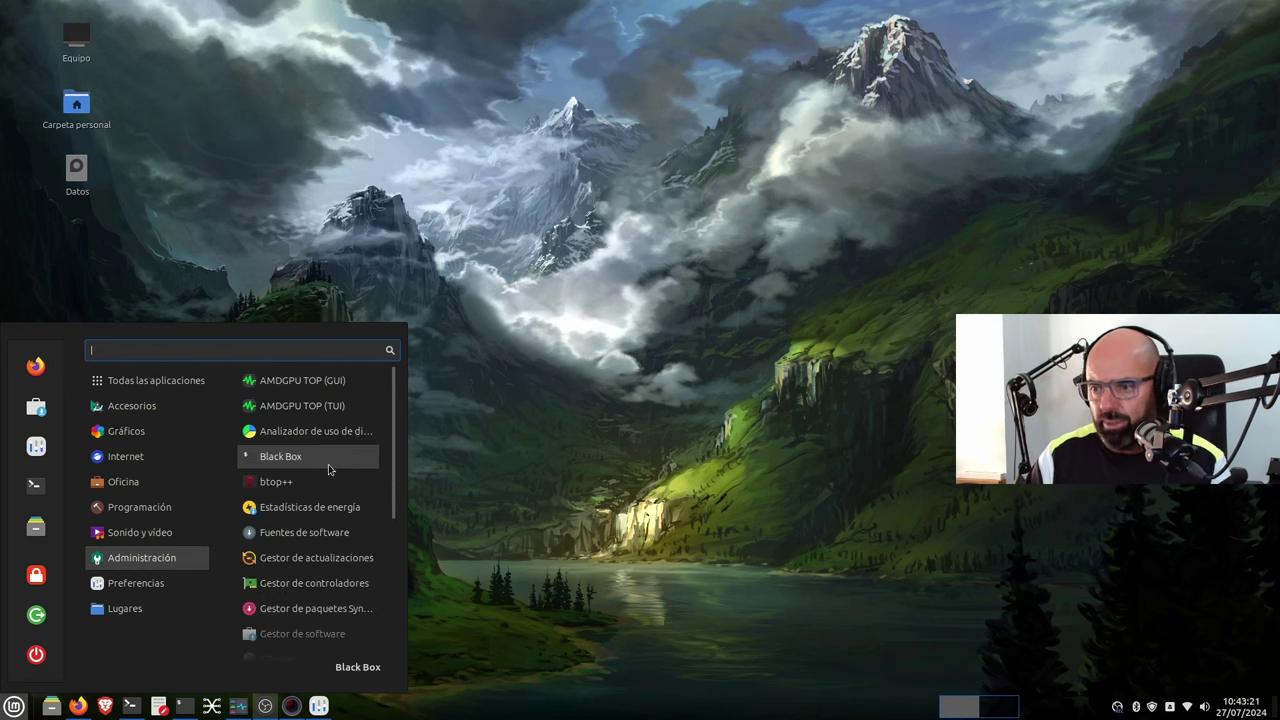
pyautogui.moveTo(131, 405)
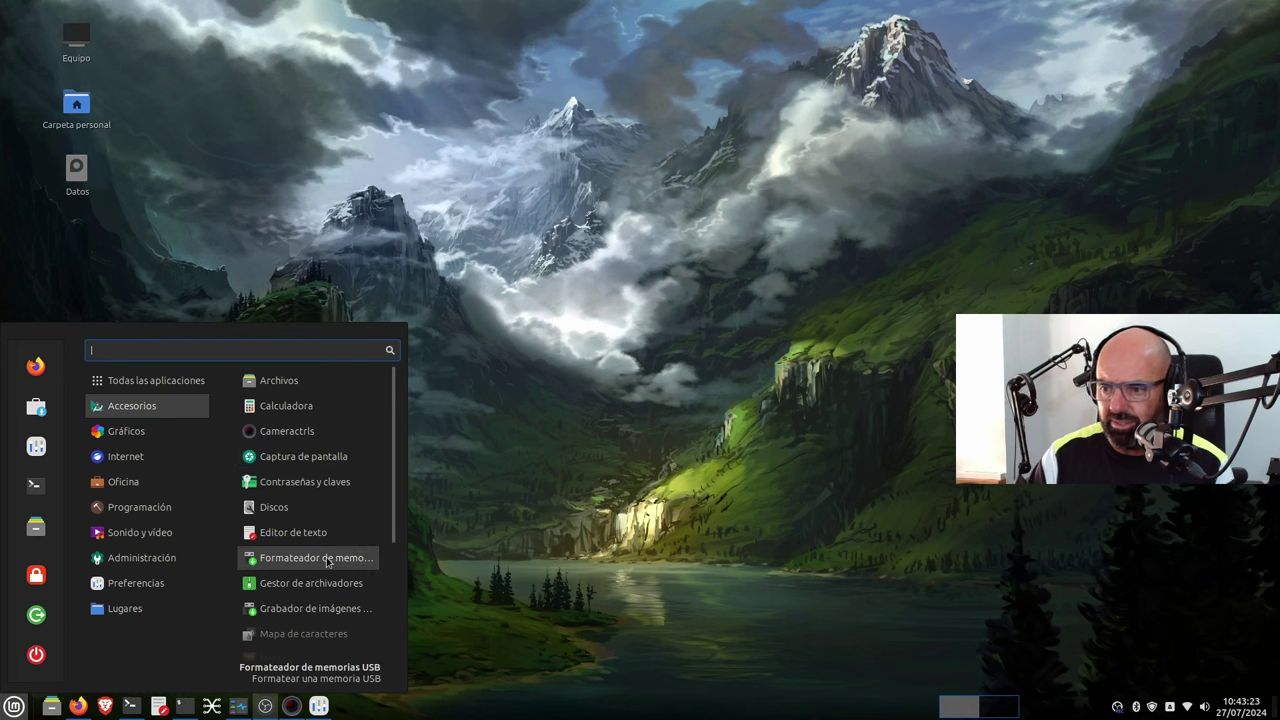
pyautogui.scroll(-1, 326, 558)
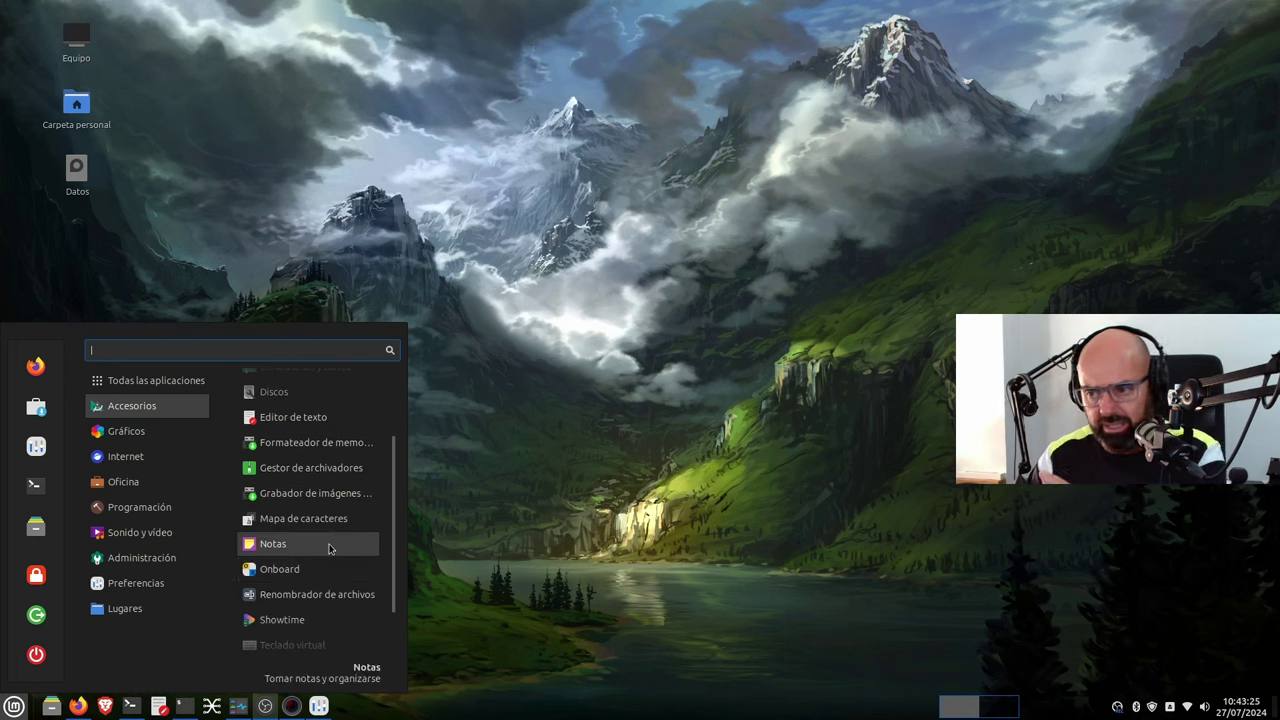
pyautogui.scroll(-2, 329, 547)
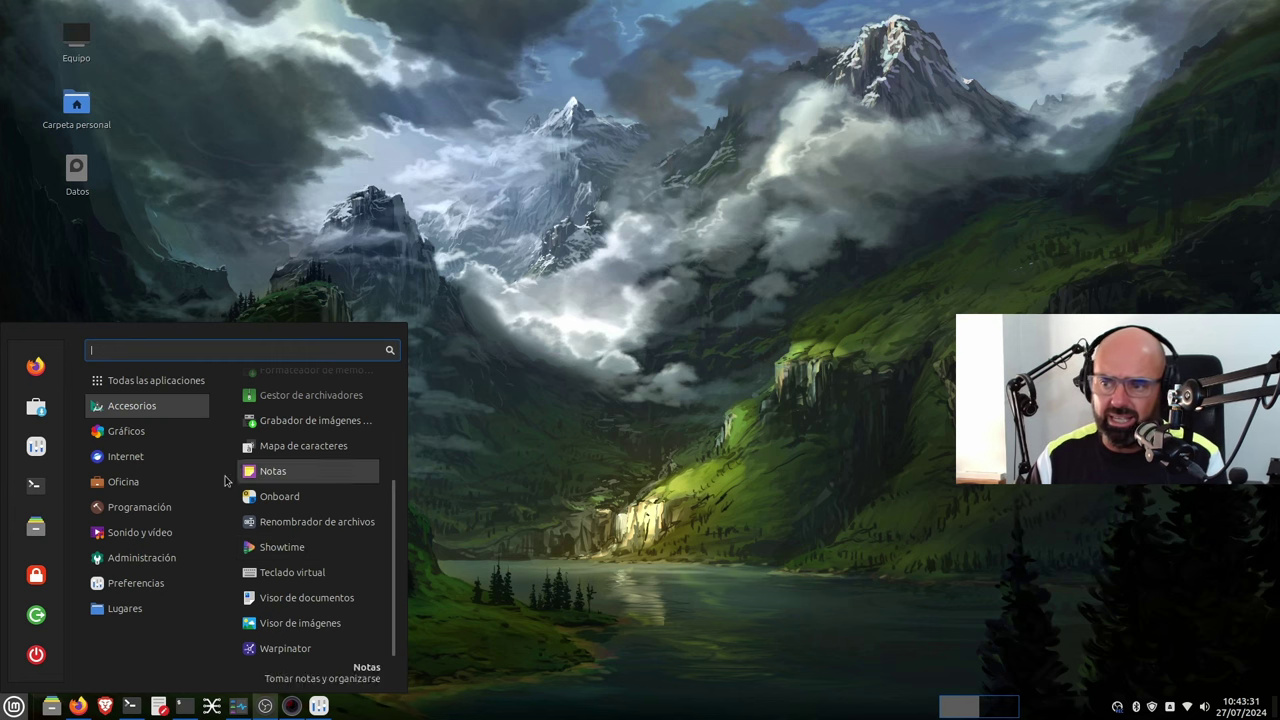
# Review the installed applications in the Gráficos, Internet, Oficina, Programación, and Sonido y vídeo categories.
pyautogui.moveTo(140, 426)
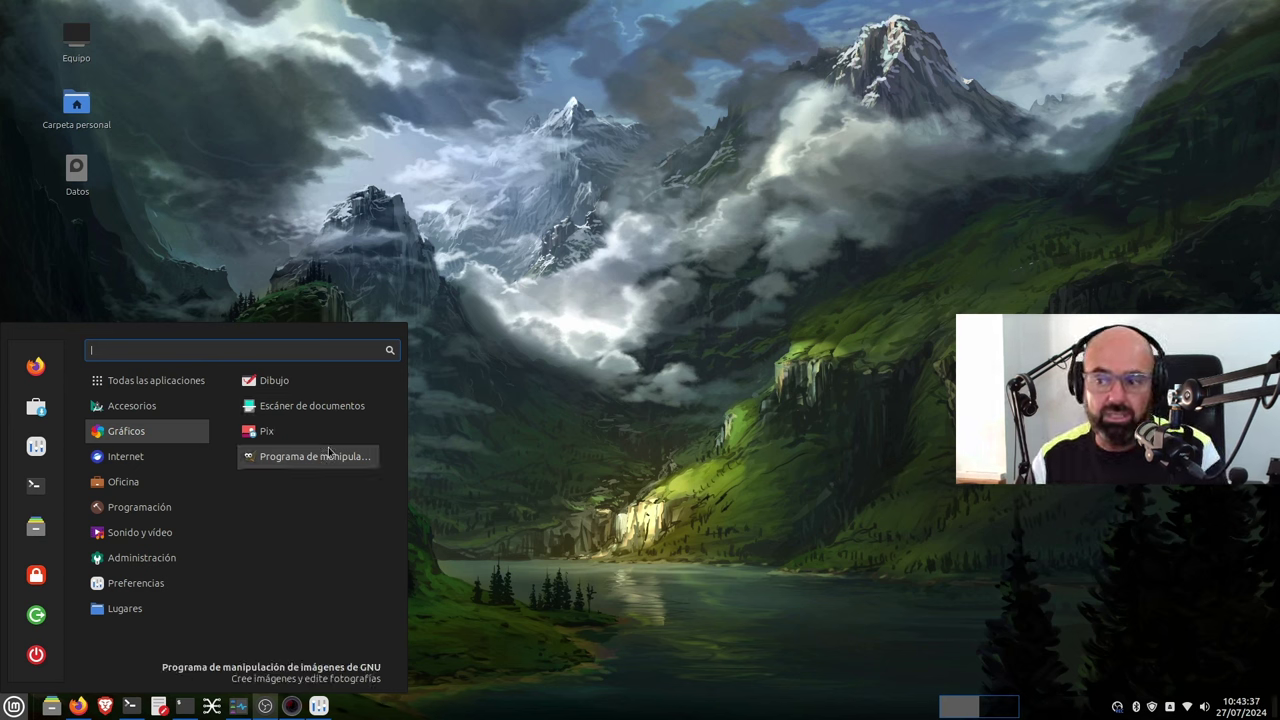
pyautogui.moveTo(194, 456)
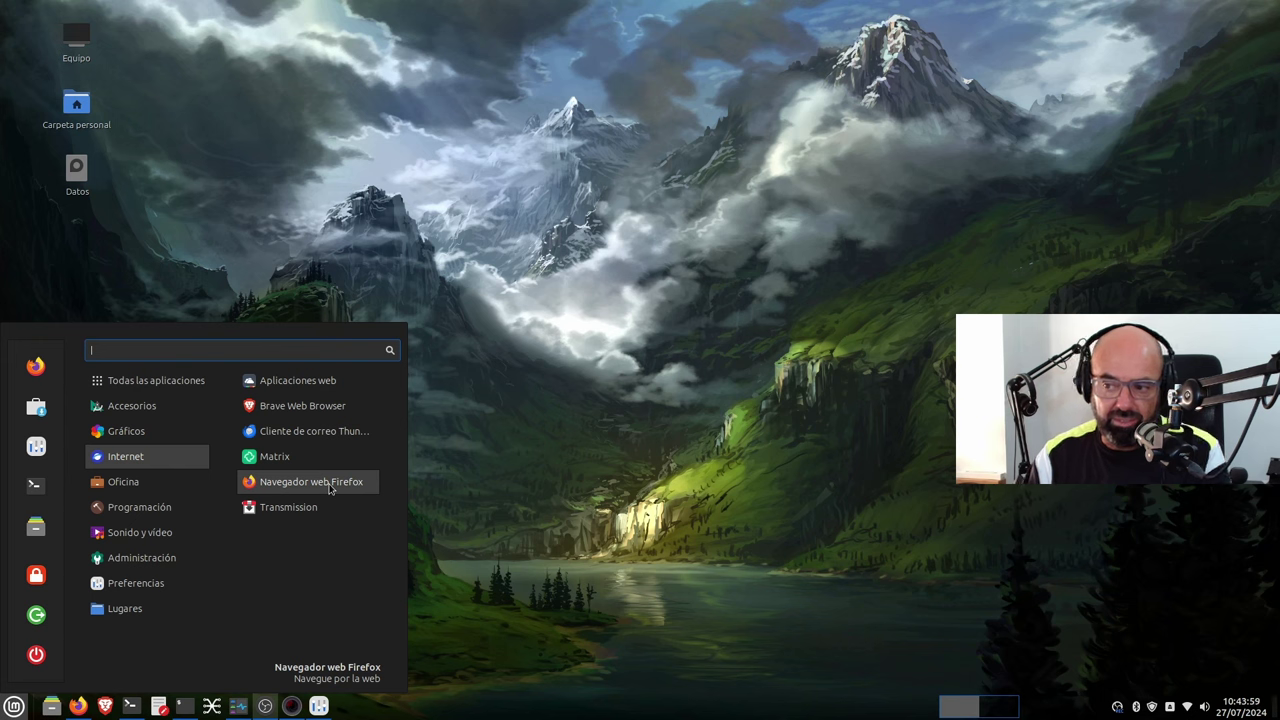
pyautogui.moveTo(127, 489)
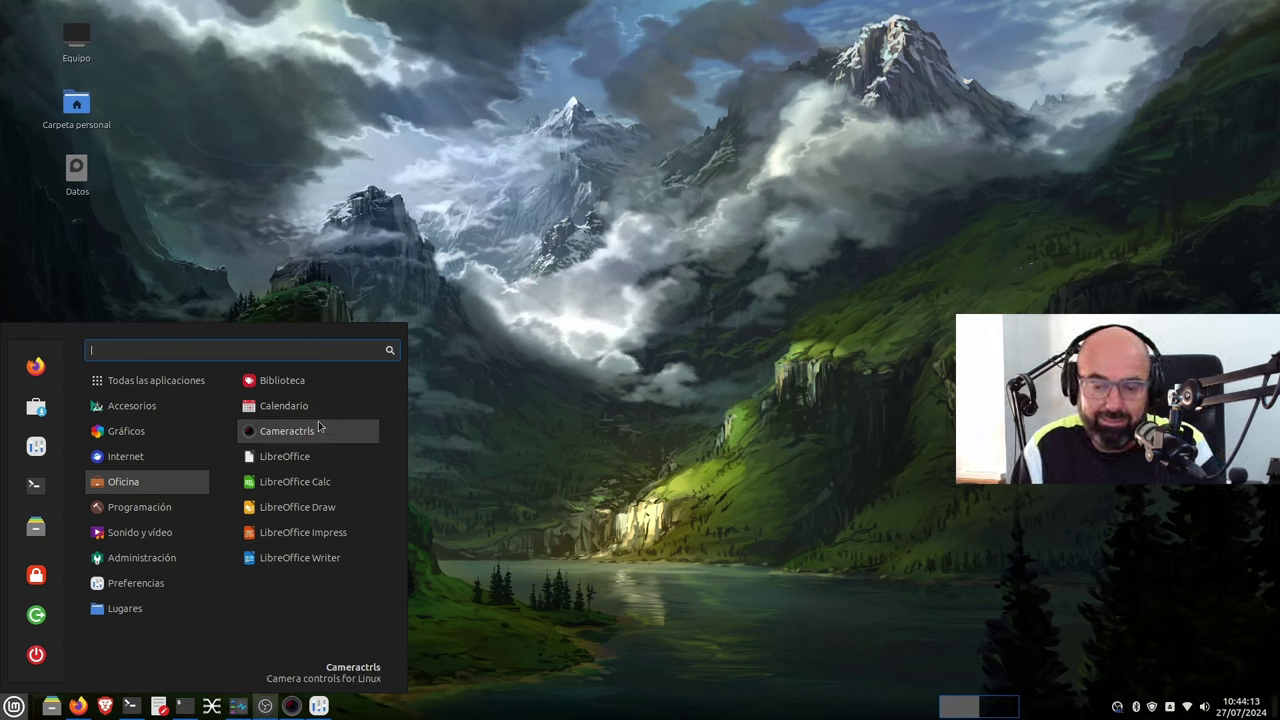
pyautogui.moveTo(181, 504)
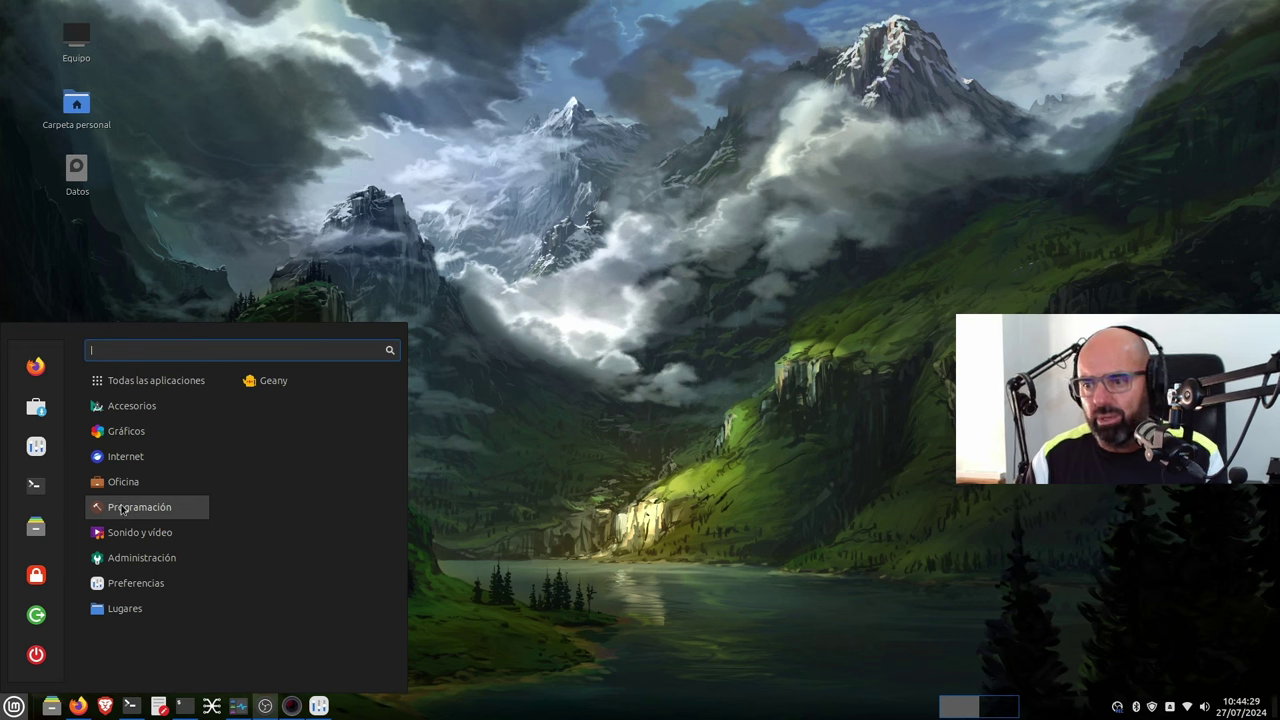
pyautogui.moveTo(125, 532)
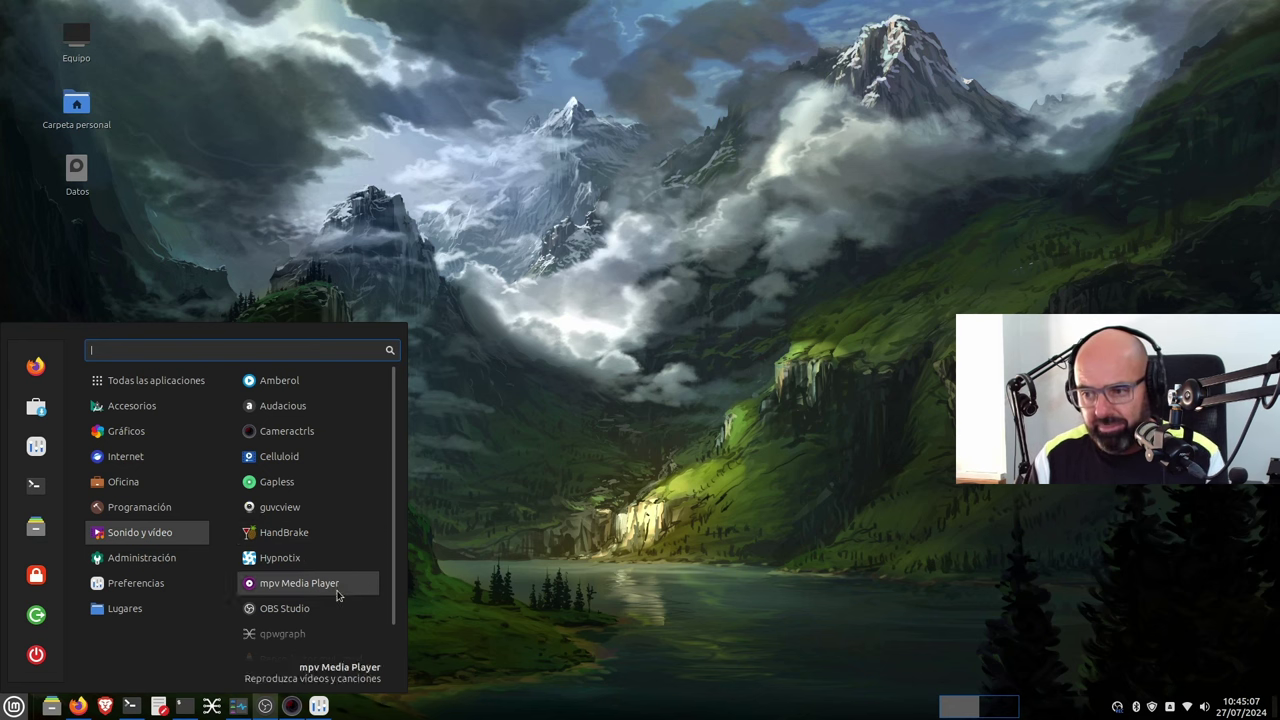
pyautogui.scroll(-1, 343, 593)
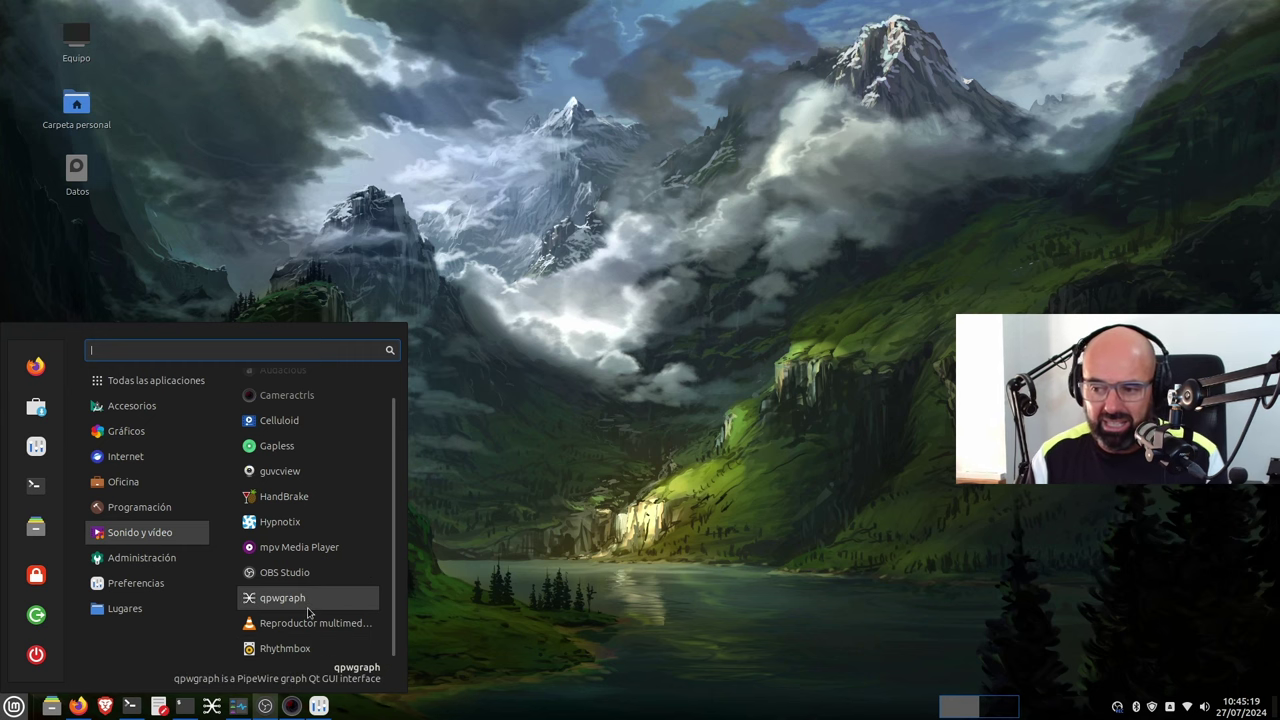
# Launch AMDGPU TOP (GUI), examine its sensor, VRAM and fdinfo graphs, and close it.
pyautogui.moveTo(184, 565)
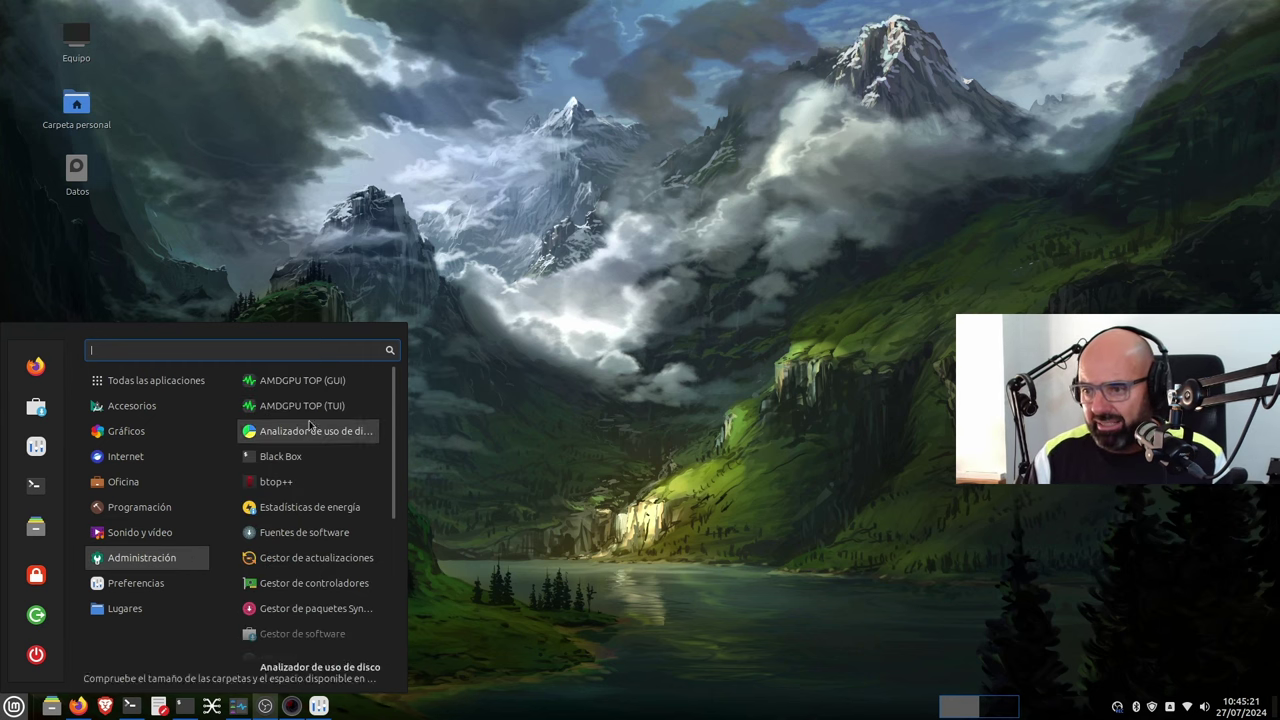
pyautogui.click(343, 385)
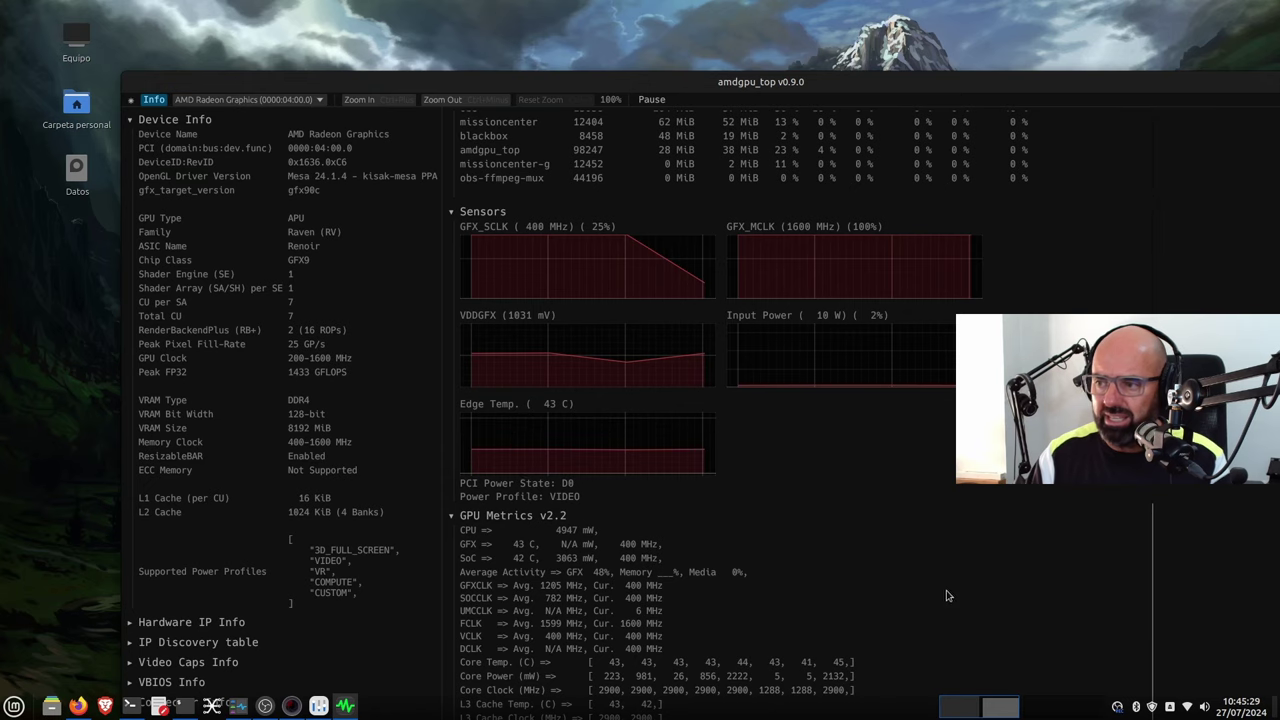
pyautogui.scroll(4, 1046, 550)
pyautogui.scroll(8, 1046, 550)
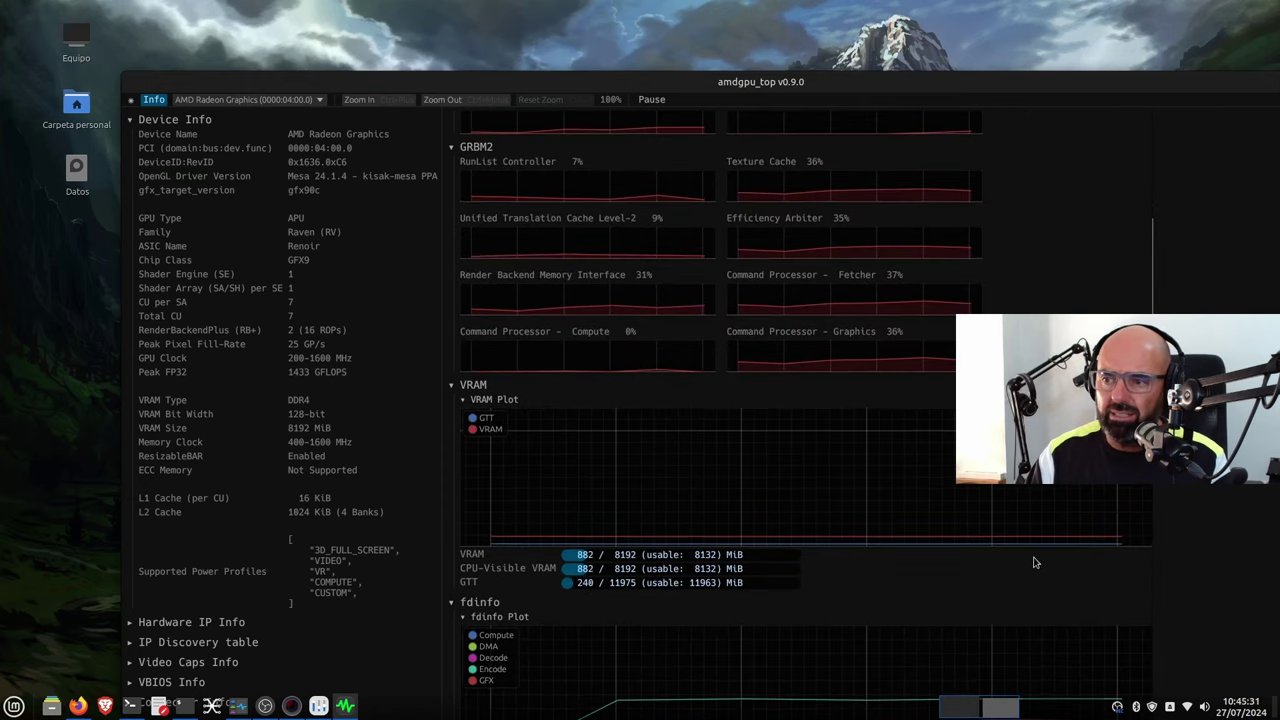
pyautogui.scroll(-6, 988, 524)
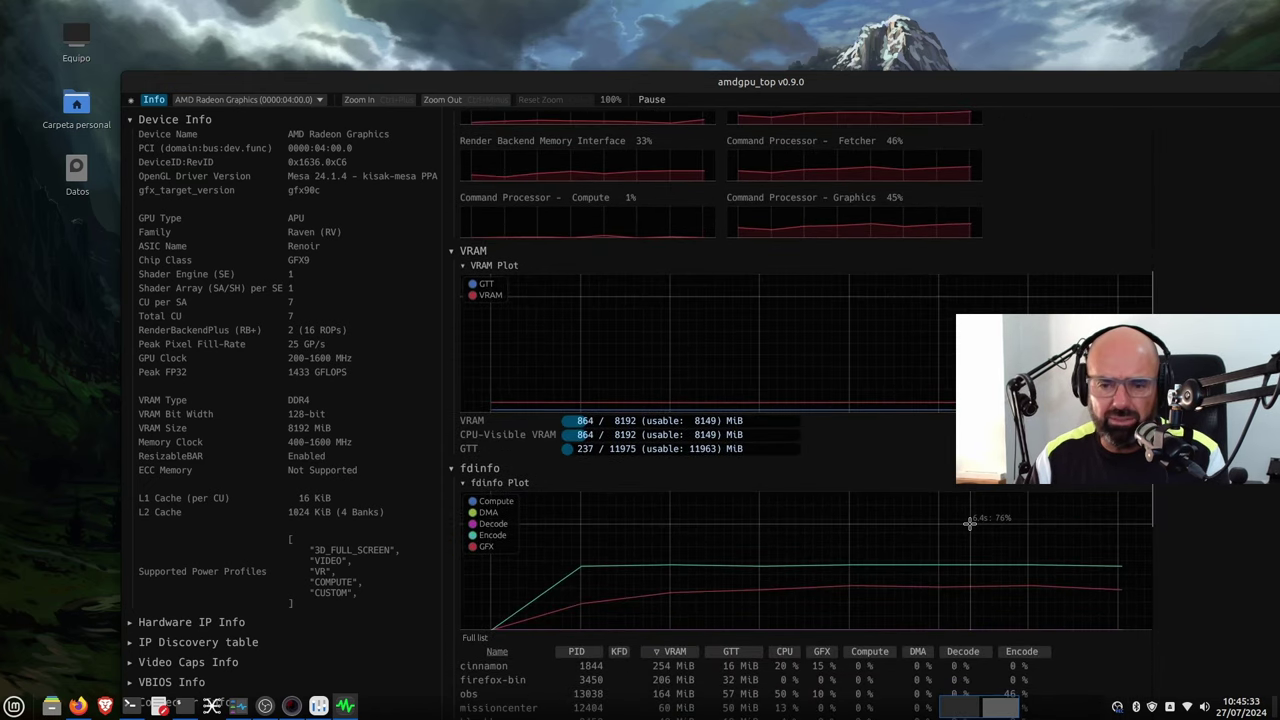
pyautogui.moveTo(1215, 86); pyautogui.dragTo(892, 154)
pyautogui.click(1066, 149)
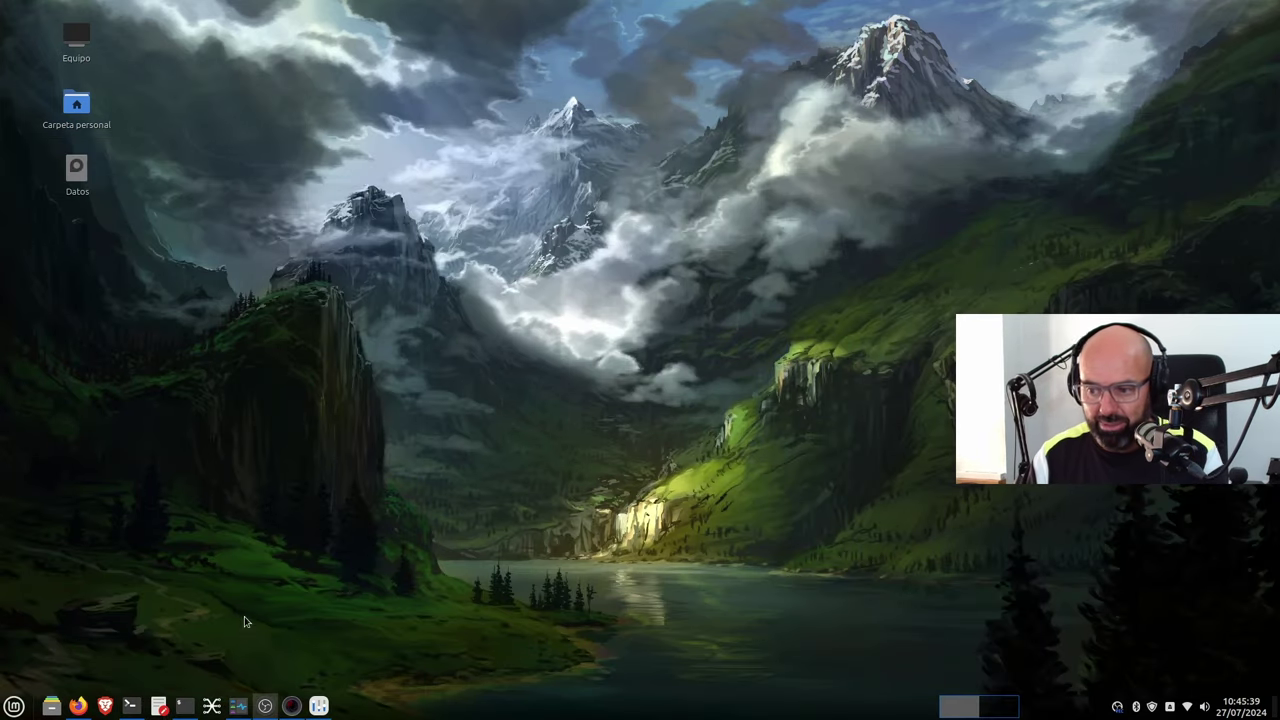
# Switch to the system monitor to check the AMD Radeon GPU's usage and video encoding, then minimize it.
pyautogui.click(238, 706)
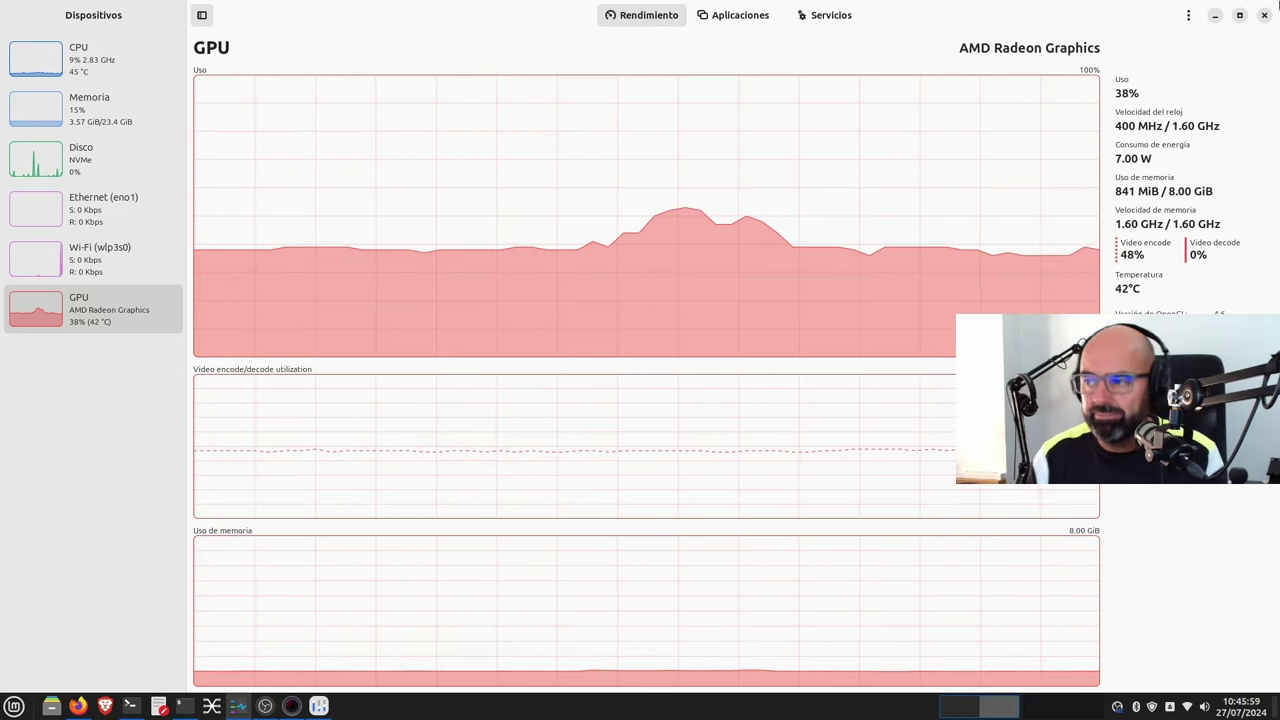
pyautogui.click(1215, 16)
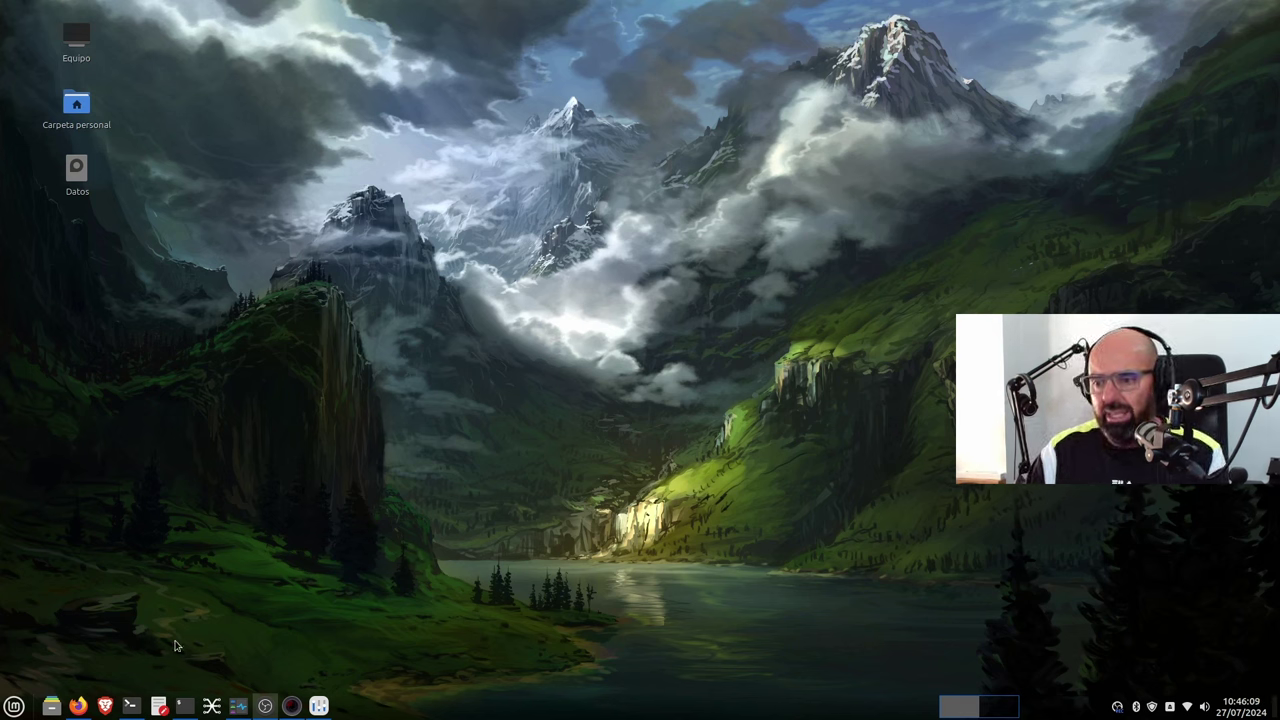
# Launch Fuentes de software from the Administración category and authenticate with the account password, re-entering it after the first attempt.
pyautogui.click(14, 706)
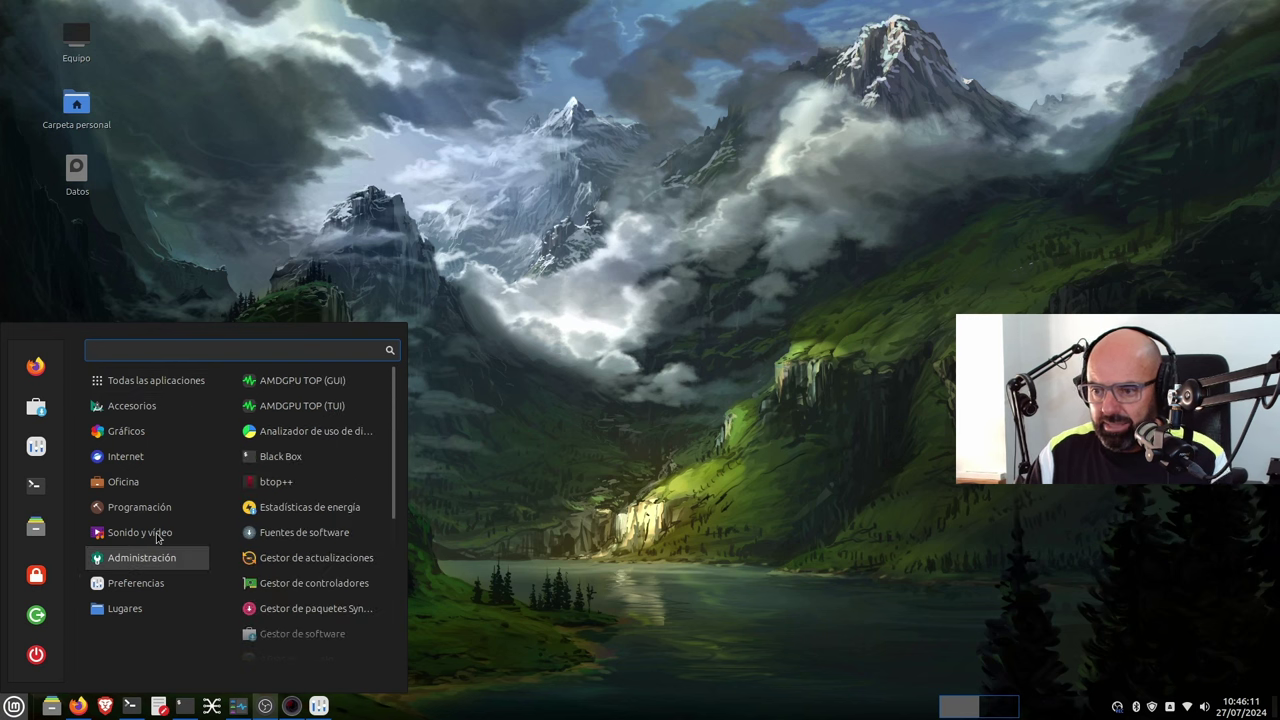
pyautogui.moveTo(137, 533)
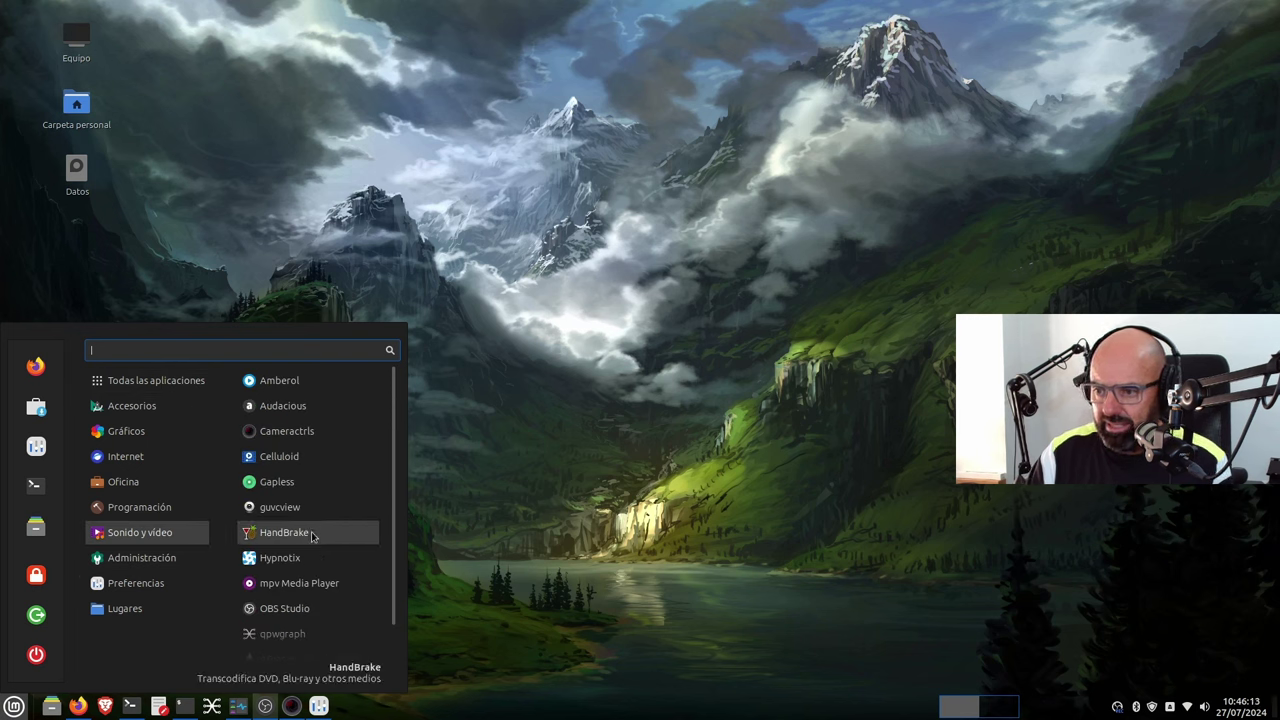
pyautogui.scroll(-1, 312, 537)
pyautogui.moveTo(141, 557)
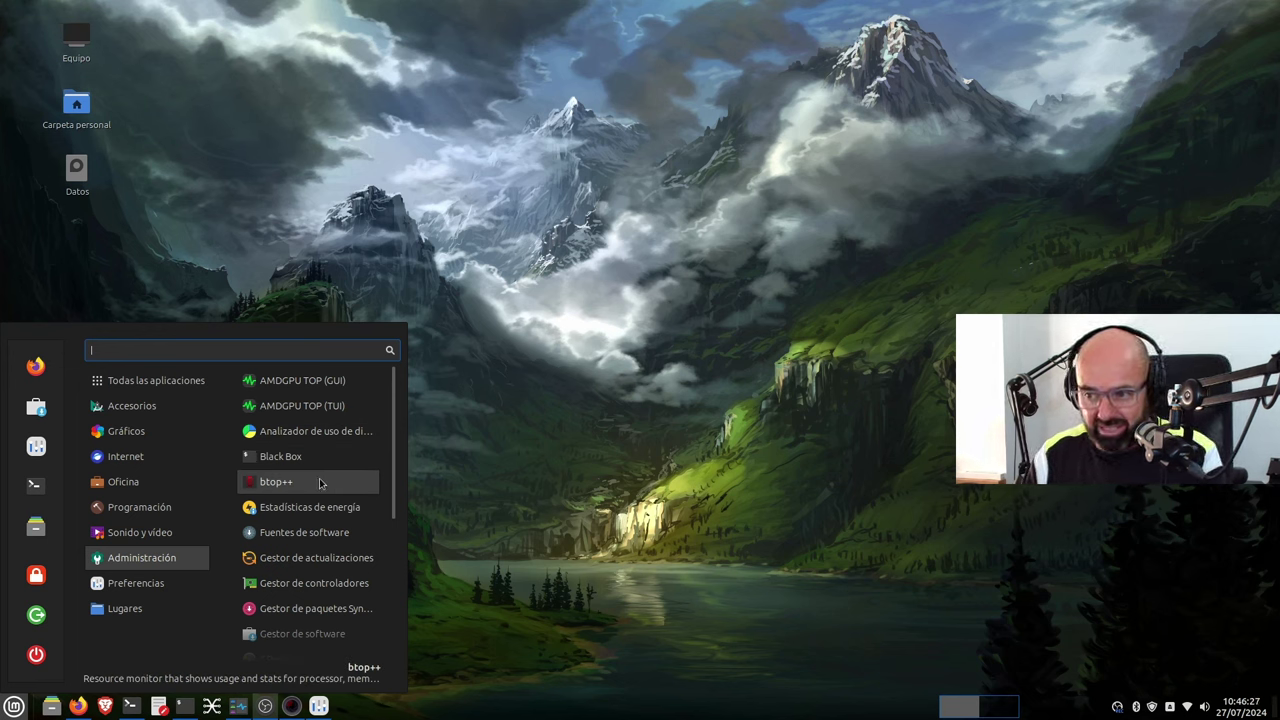
pyautogui.click(318, 532)
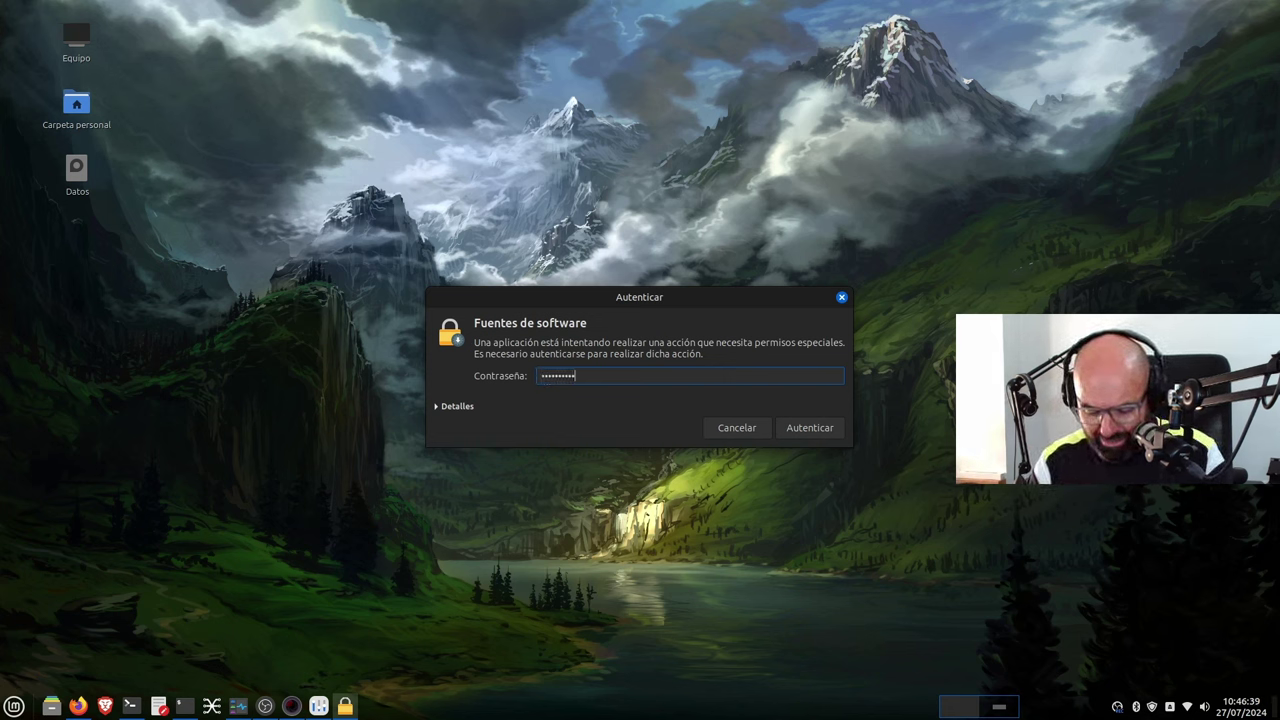
pyautogui.press('Return')
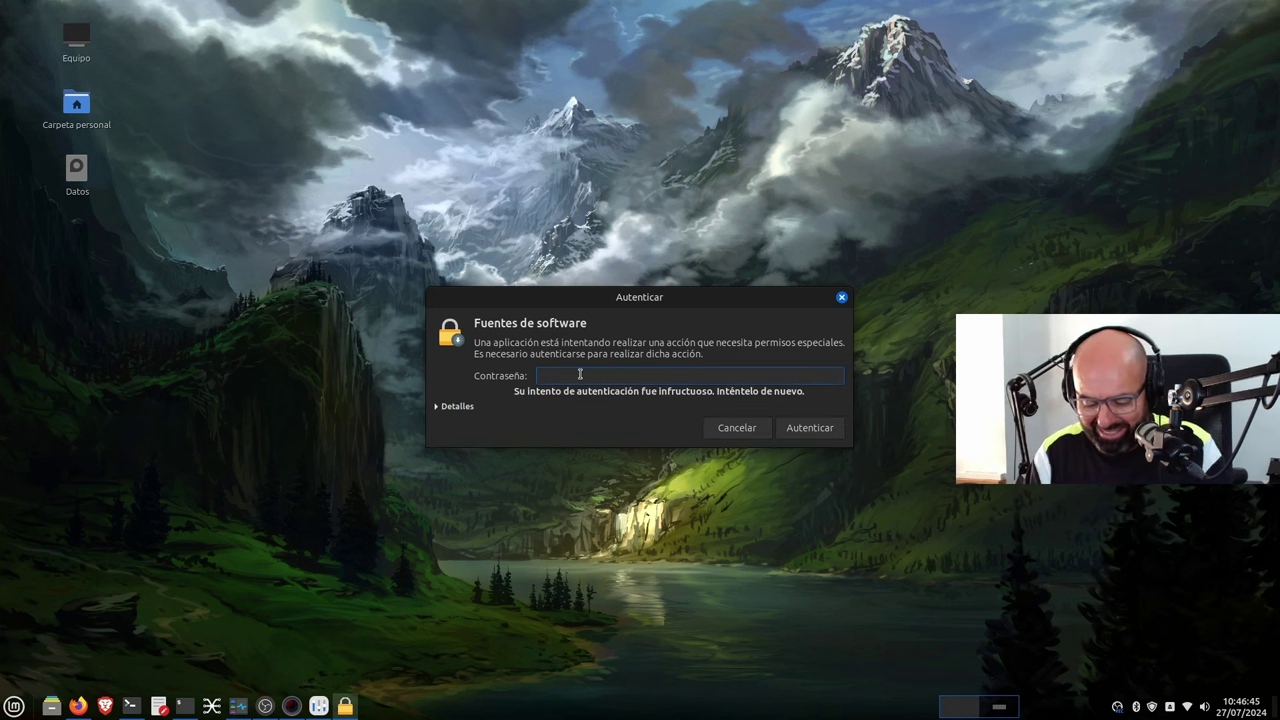
pyautogui.write('•')
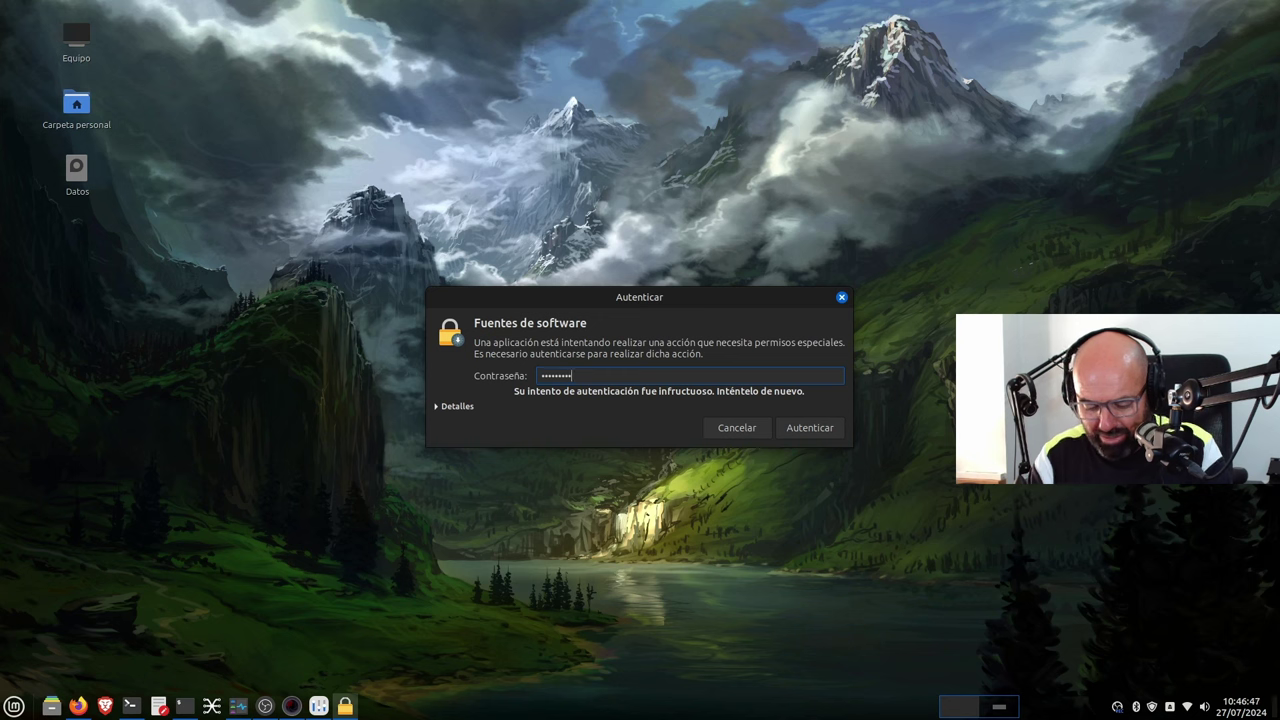
pyautogui.write('••••••••••')
pyautogui.press('Return')
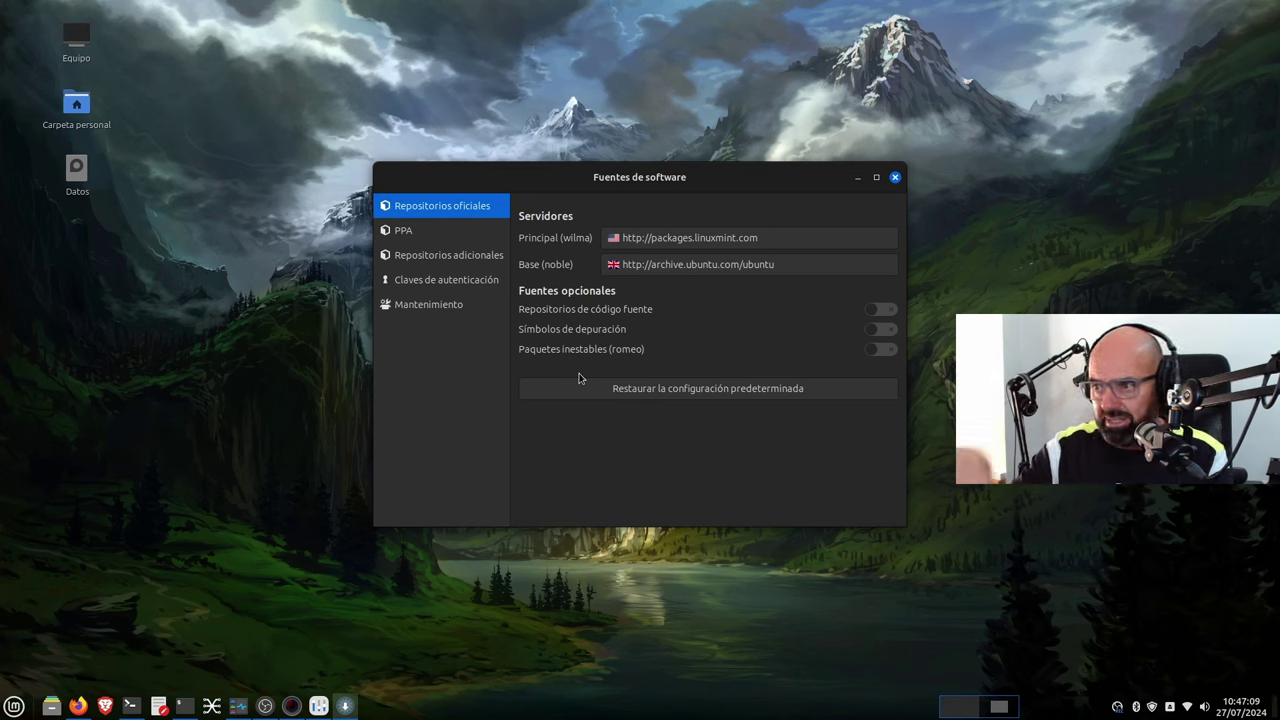
# Review the PPAs, additional repositories, authentication keys and maintenance options in Fuentes de software, and close it.
pyautogui.click(398, 232)
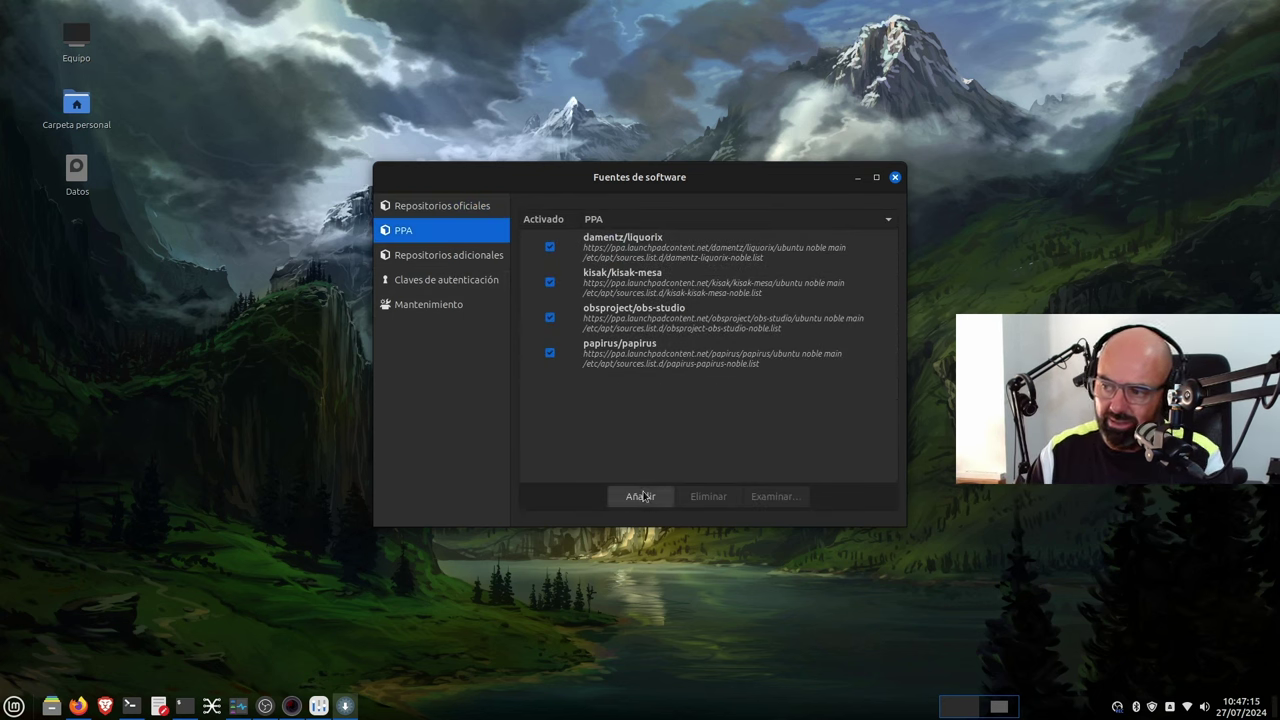
pyautogui.click(447, 258)
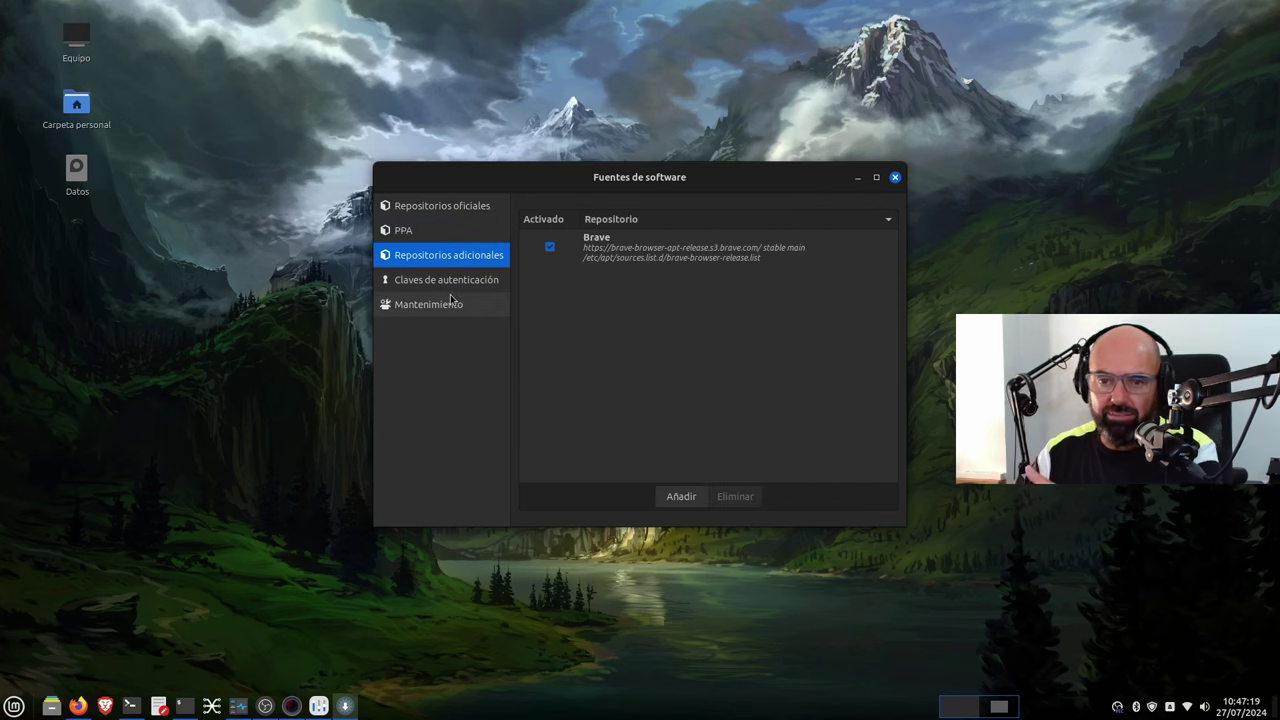
pyautogui.click(442, 284)
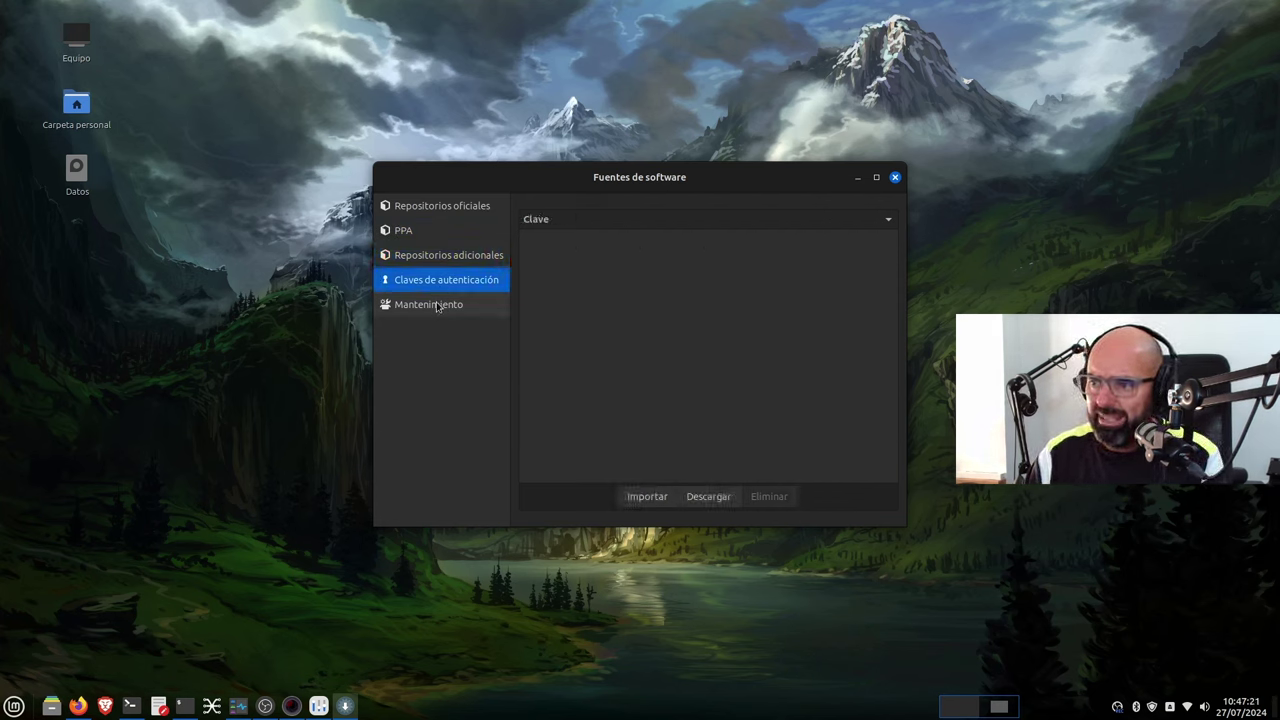
pyautogui.click(435, 307)
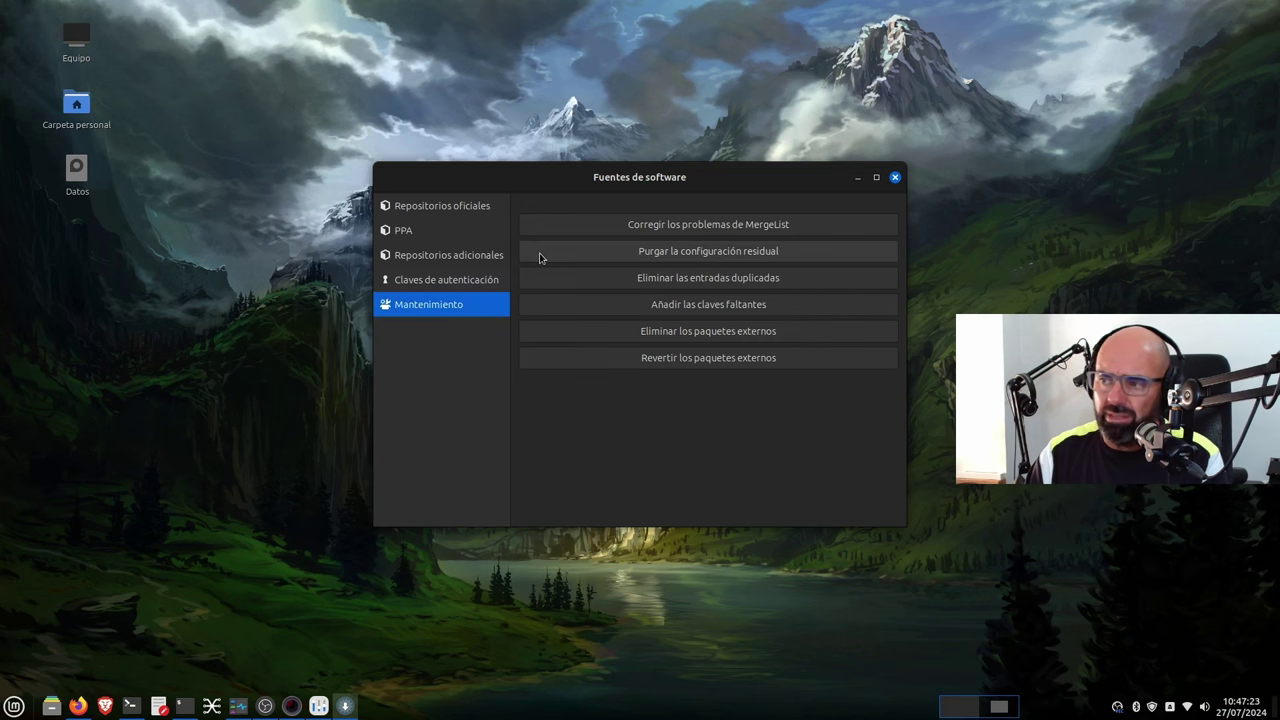
pyautogui.moveTo(686, 180); pyautogui.dragTo(558, 153)
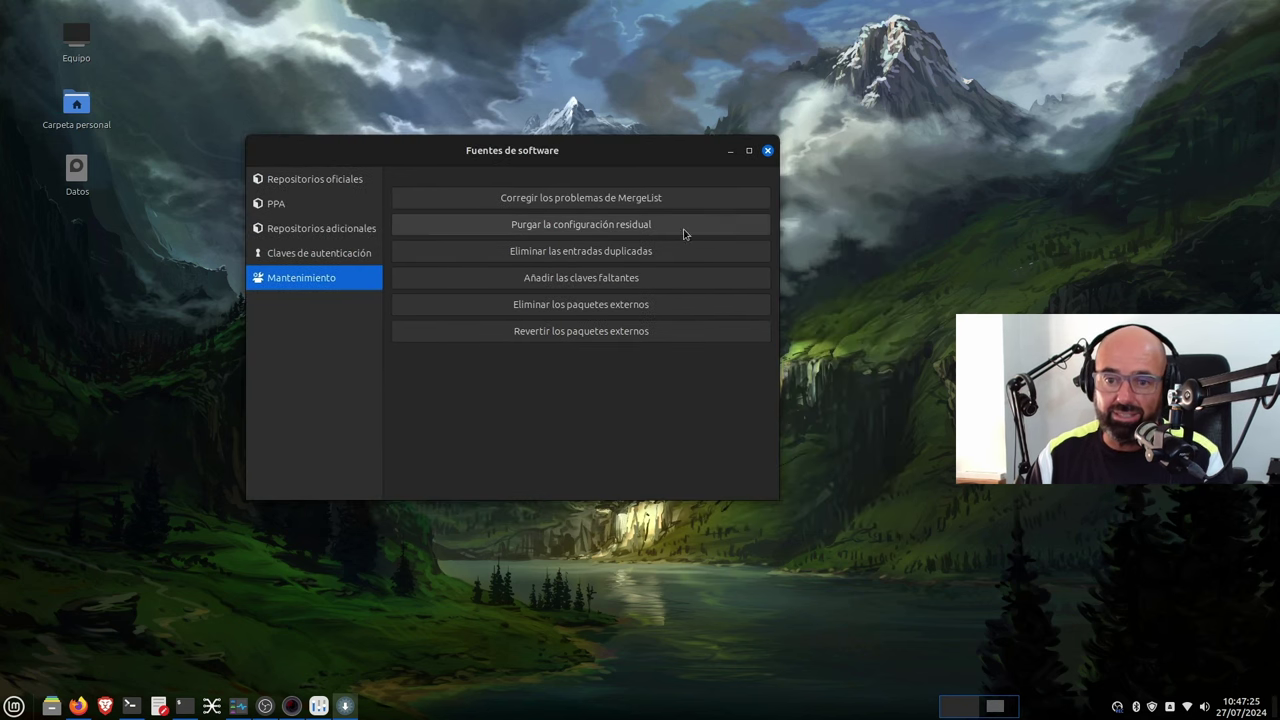
pyautogui.click(768, 151)
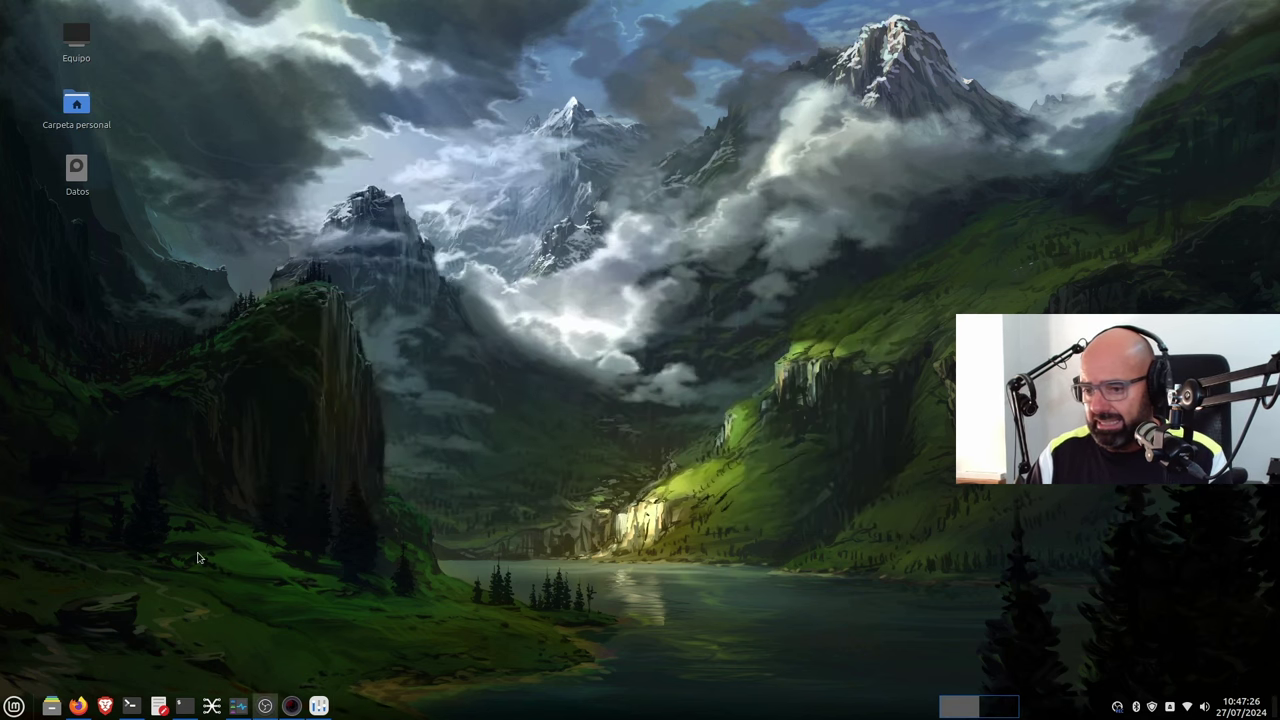
# Launch Gestor de controladores from the Administración category, check whether additional drivers are needed, and close it.
pyautogui.click(14, 706)
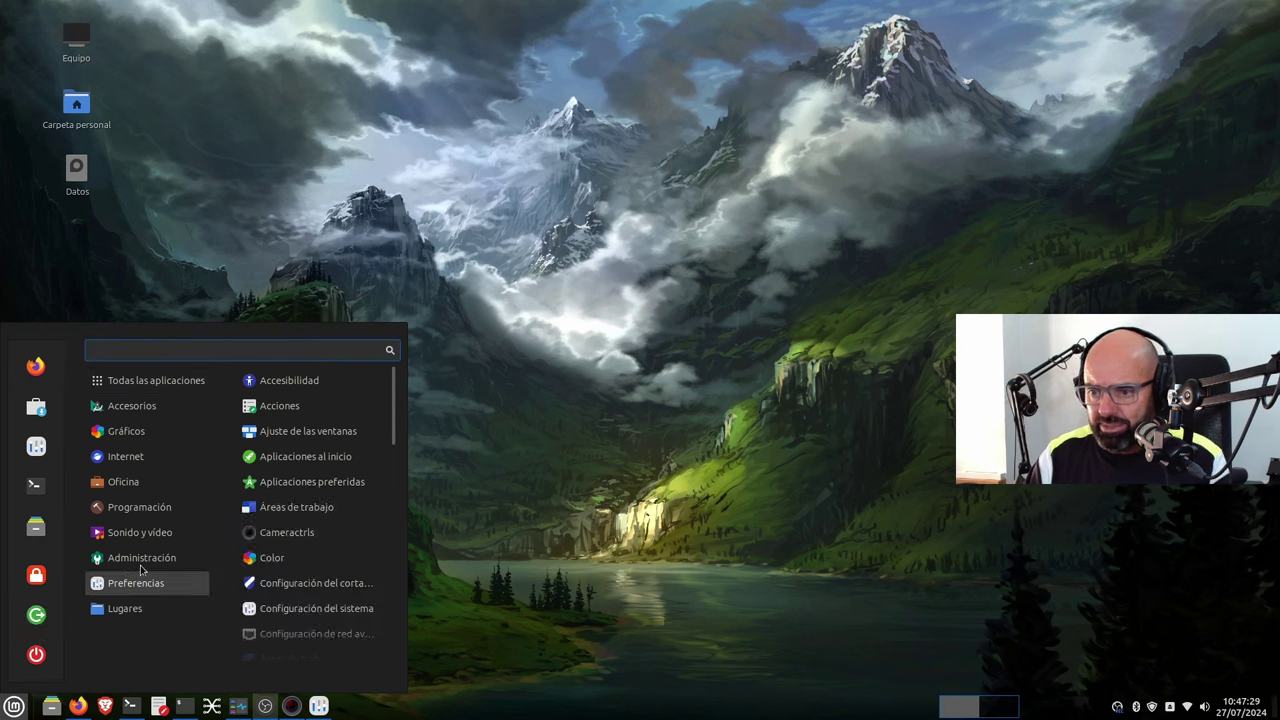
pyautogui.moveTo(142, 560)
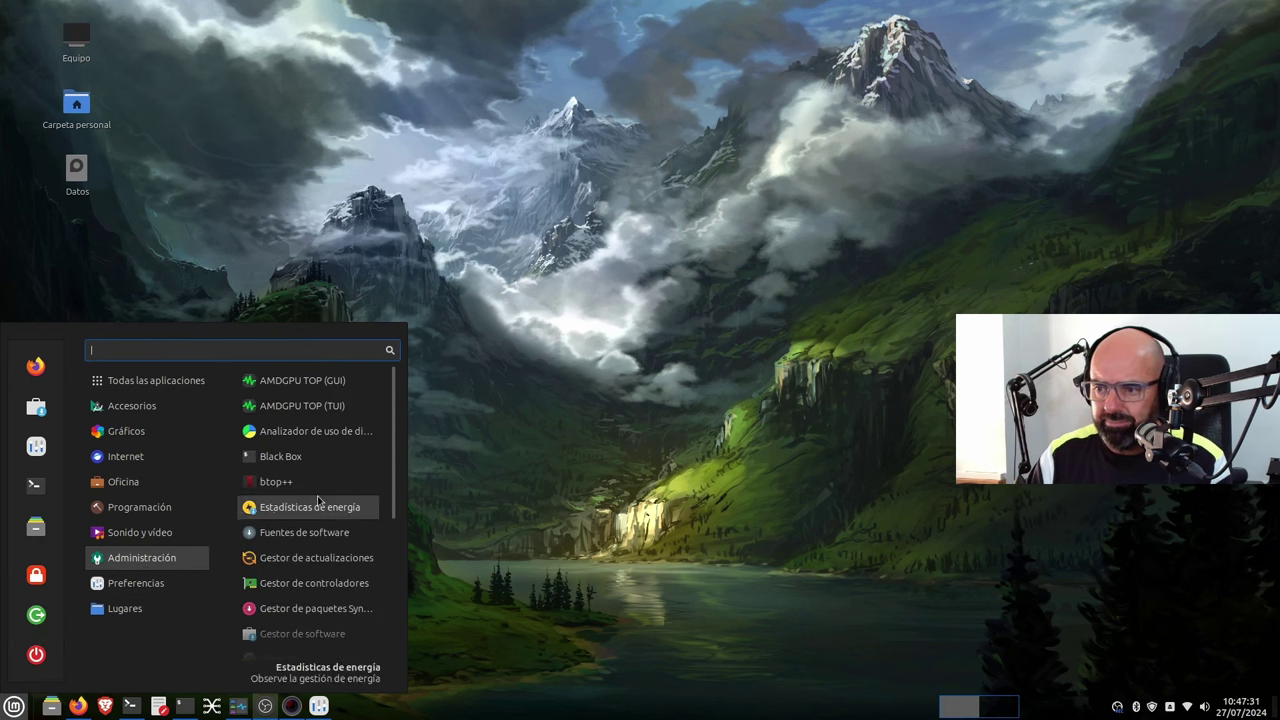
pyautogui.scroll(-1, 318, 482)
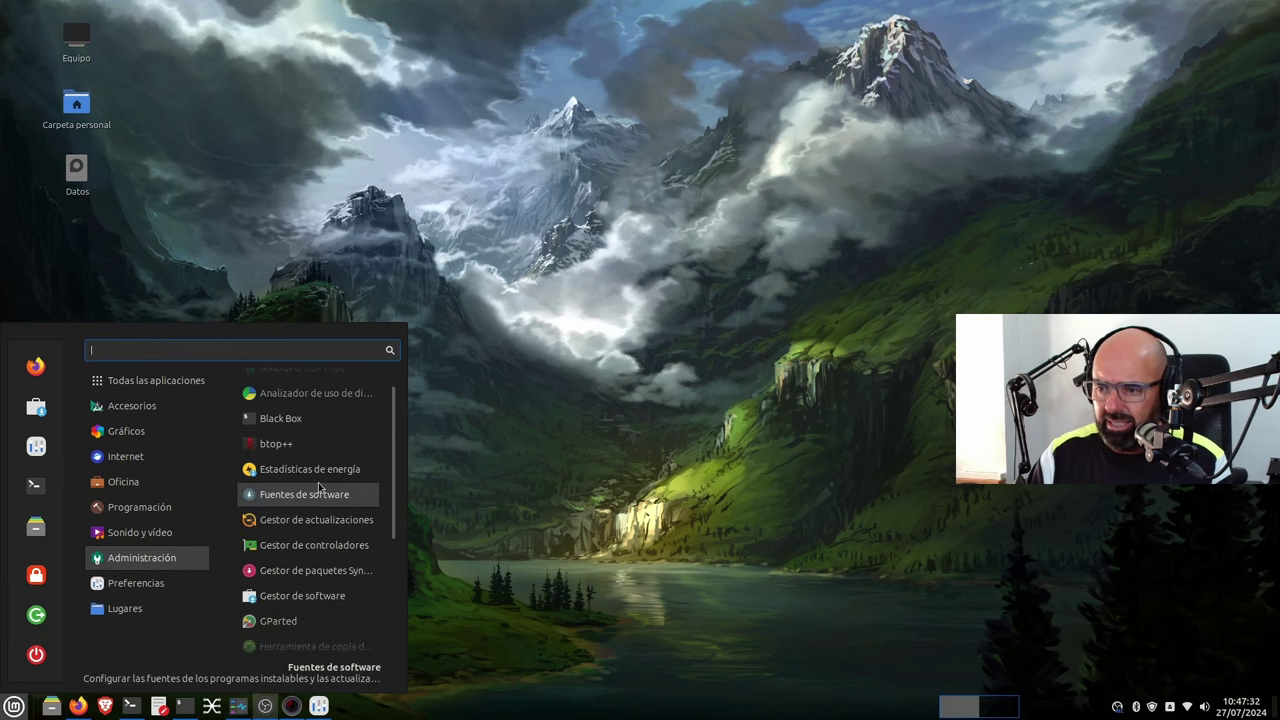
pyautogui.click(305, 550)
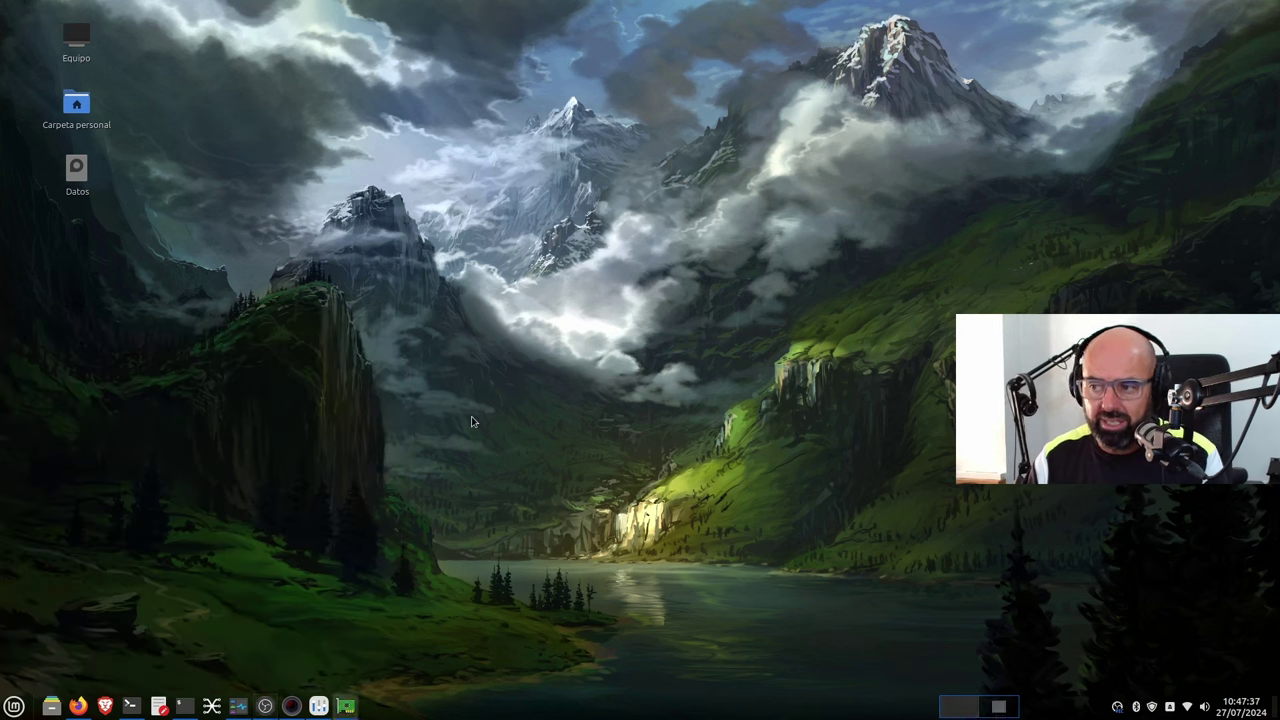
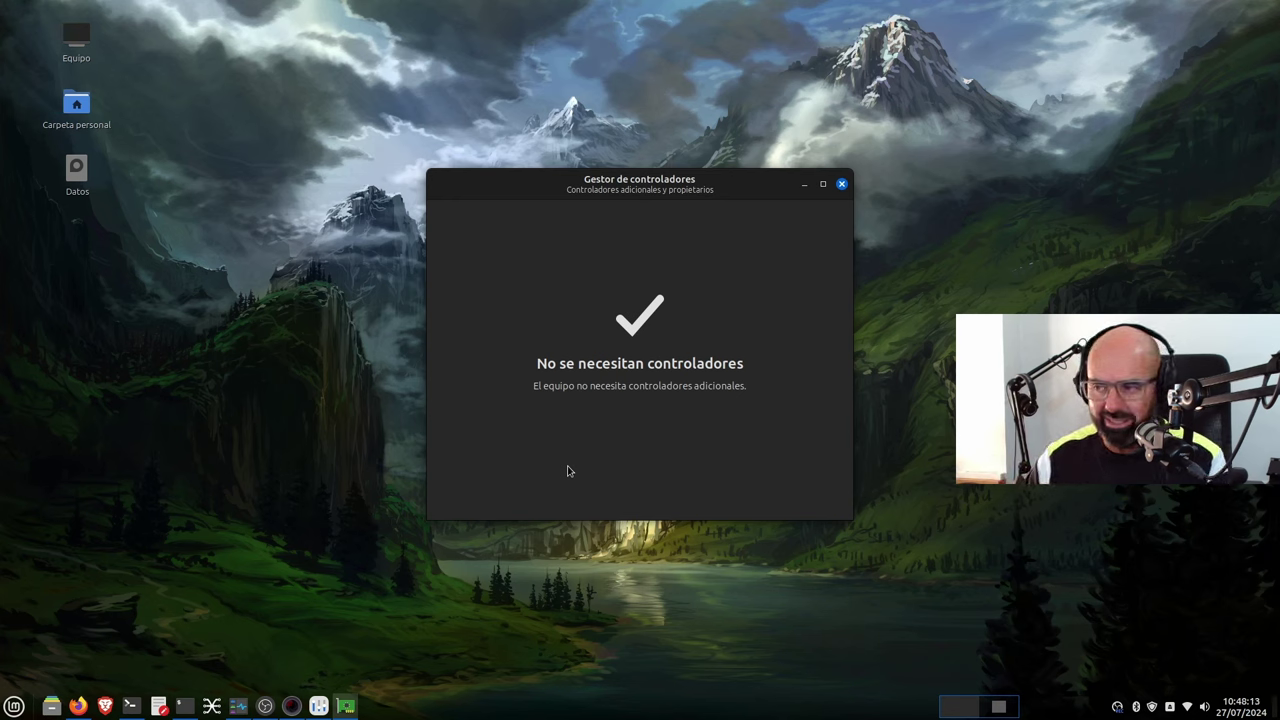
pyautogui.click(841, 185)
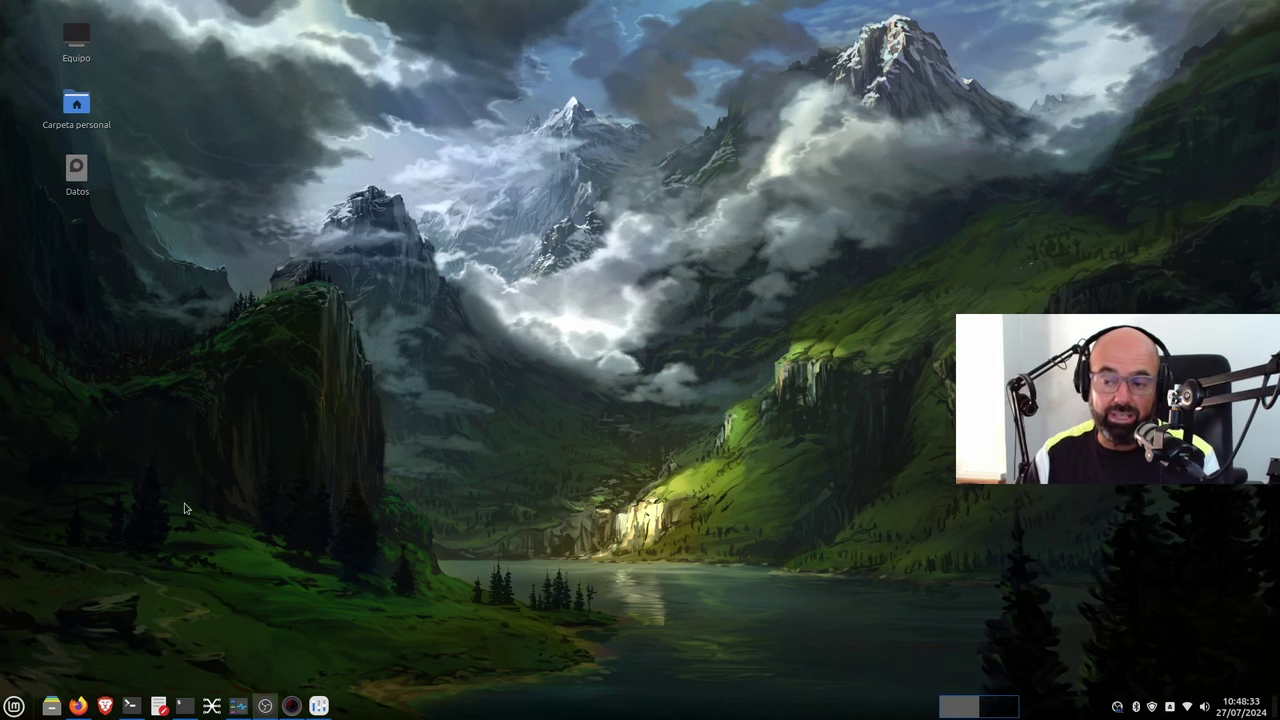
# Review the Administración applications through to Informes del sistema and launch Monitor del sistema.
pyautogui.click(16, 706)
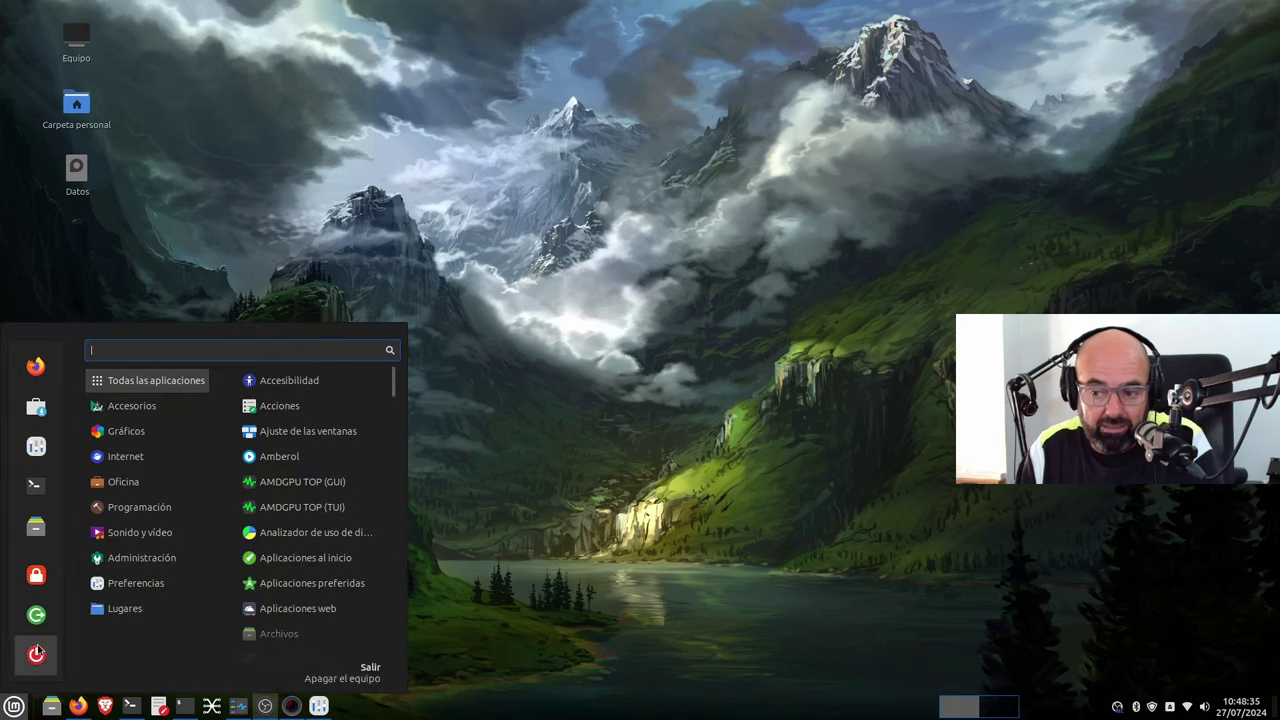
pyautogui.moveTo(140, 557)
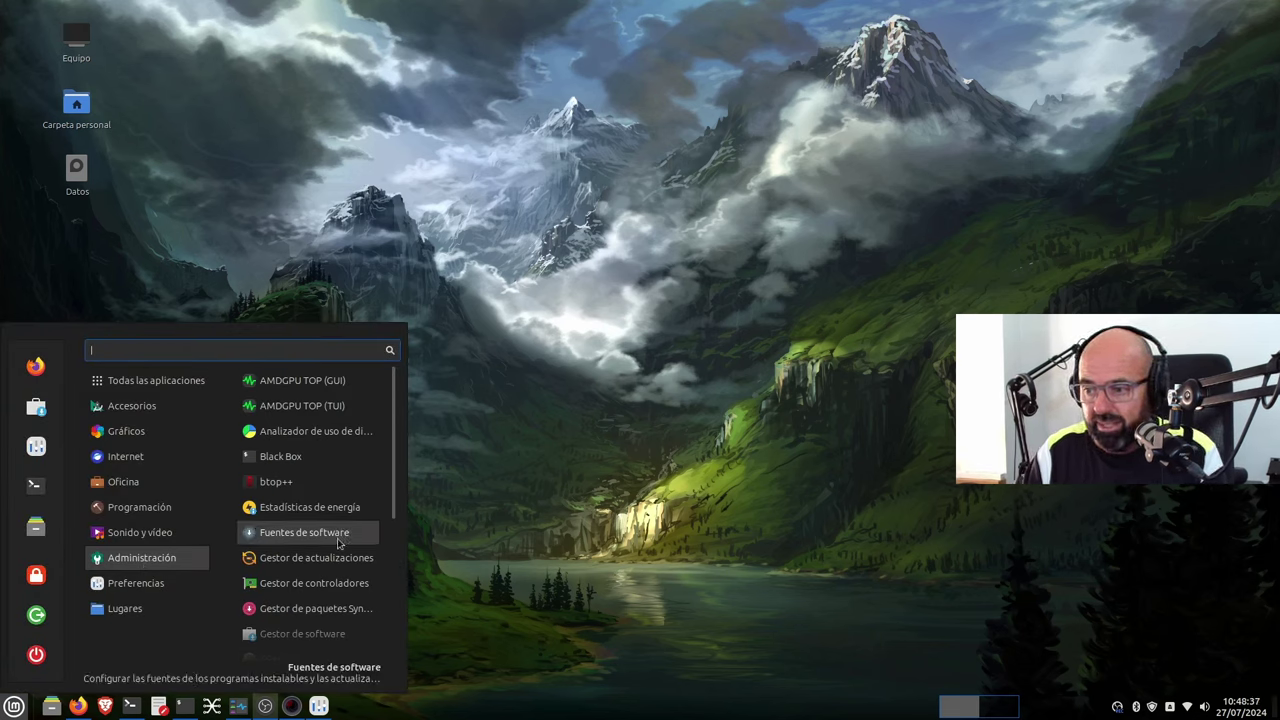
pyautogui.scroll(-2, 337, 541)
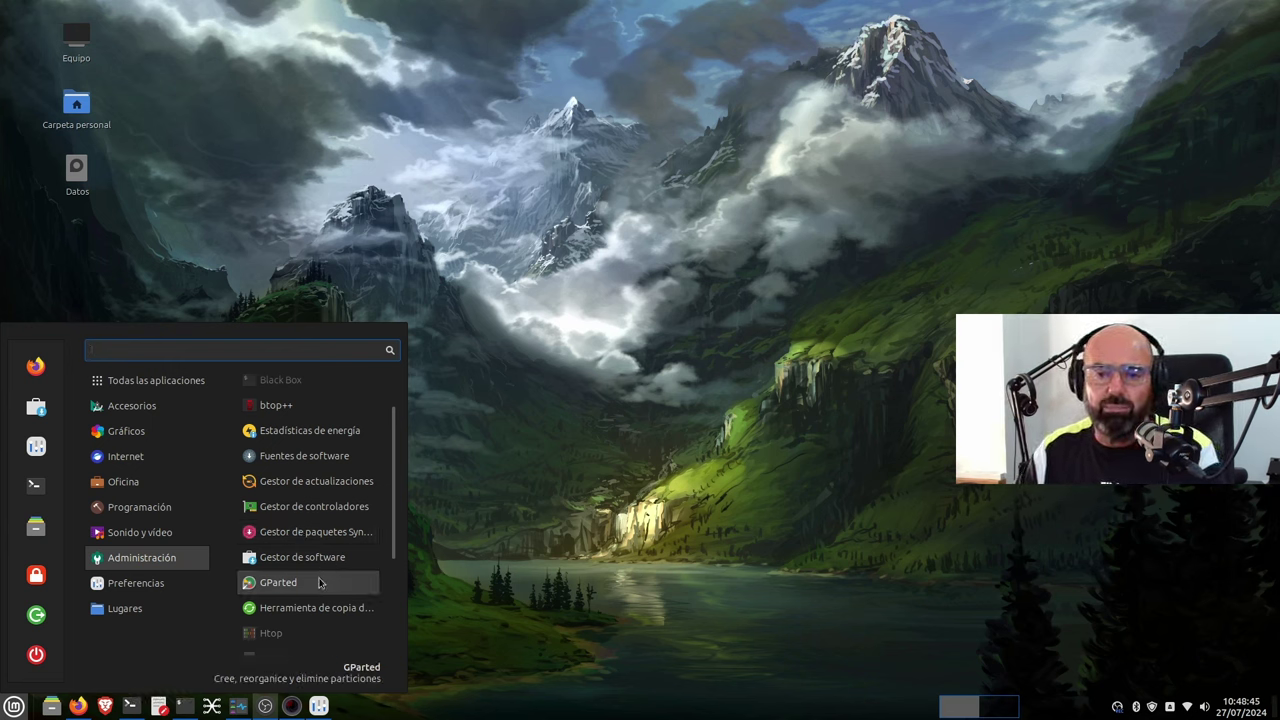
pyautogui.scroll(-1, 296, 592)
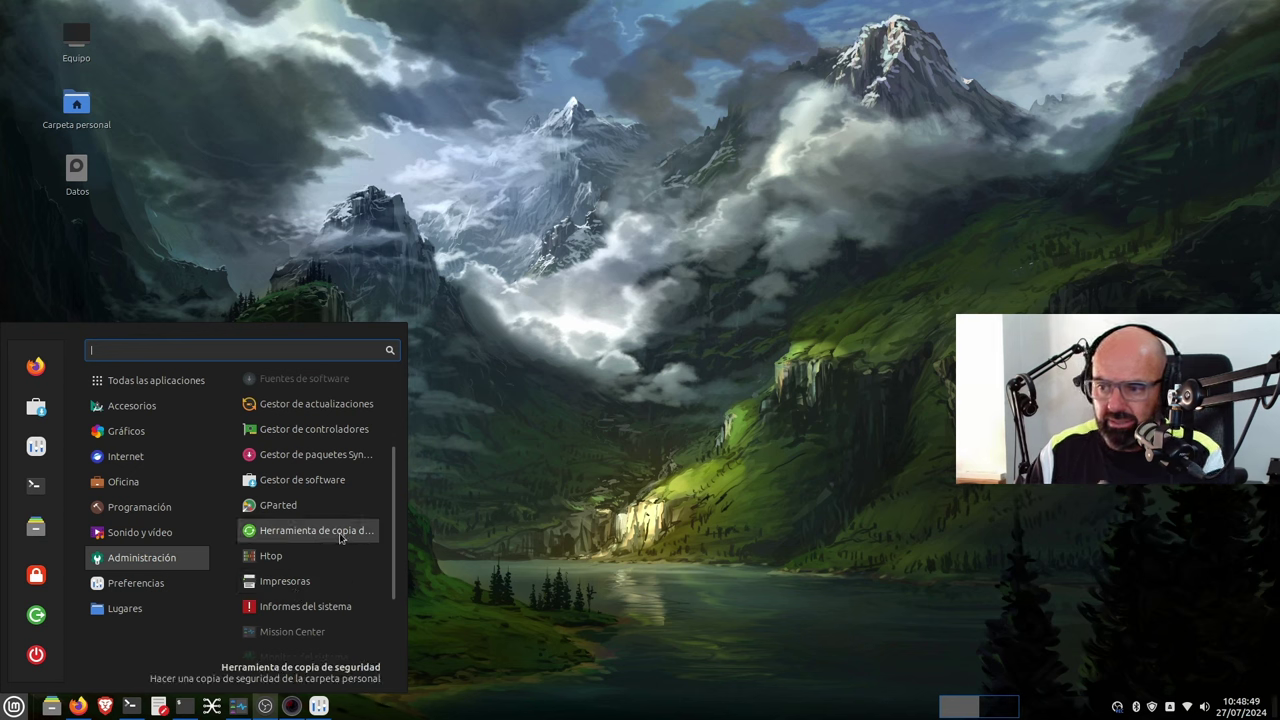
pyautogui.scroll(-1, 310, 578)
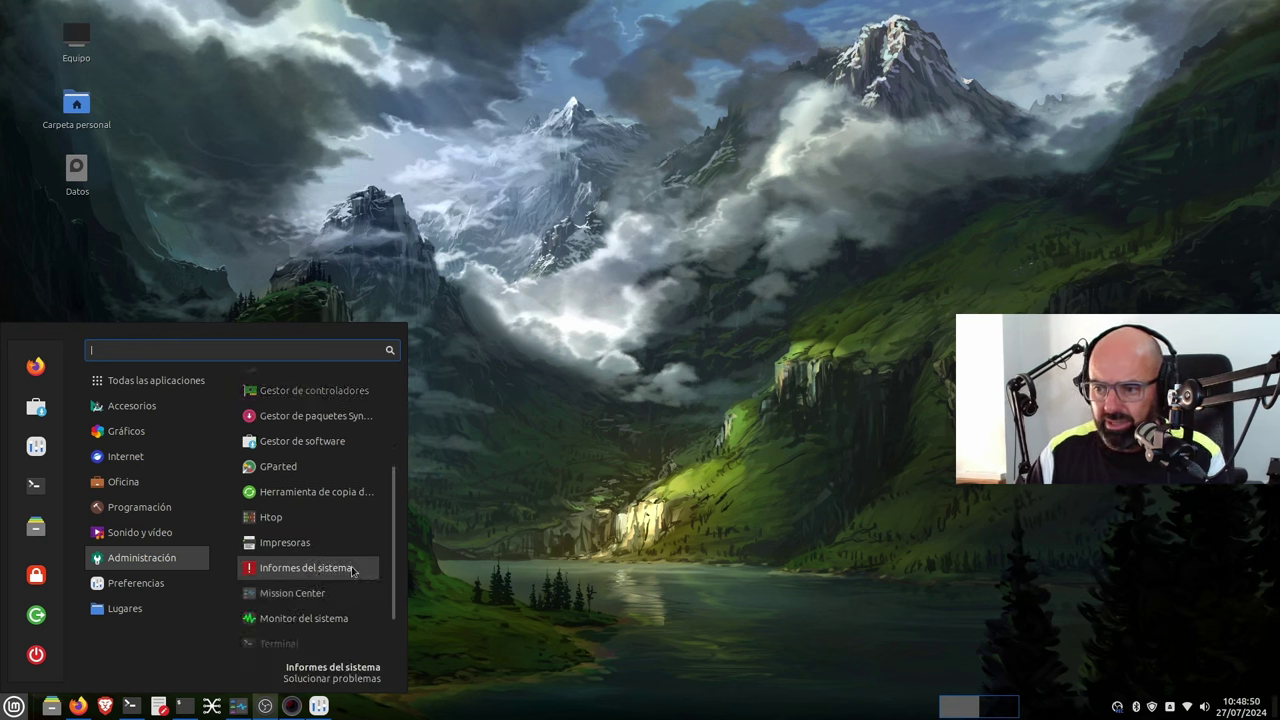
pyautogui.click(319, 618)
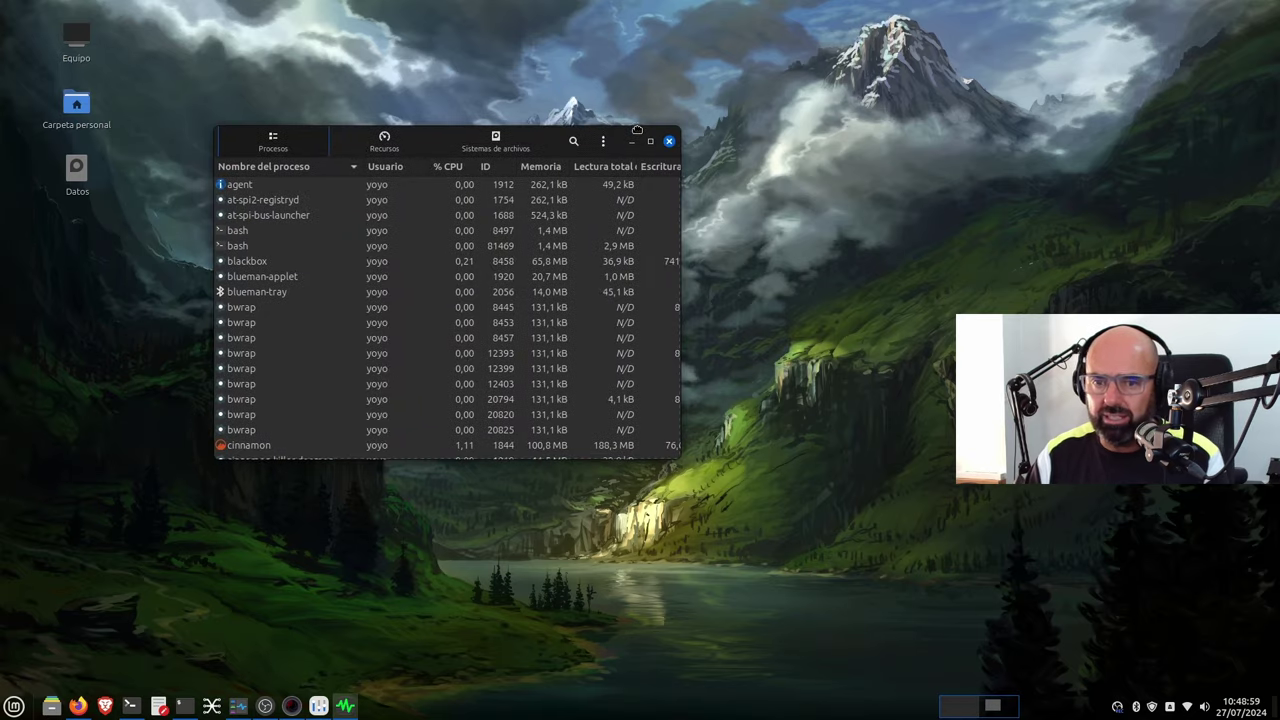
# Maximize the system monitor, examine its resource graphs and the /boot/efi, / and /media/datos file systems, and close it.
pyautogui.click(651, 142)
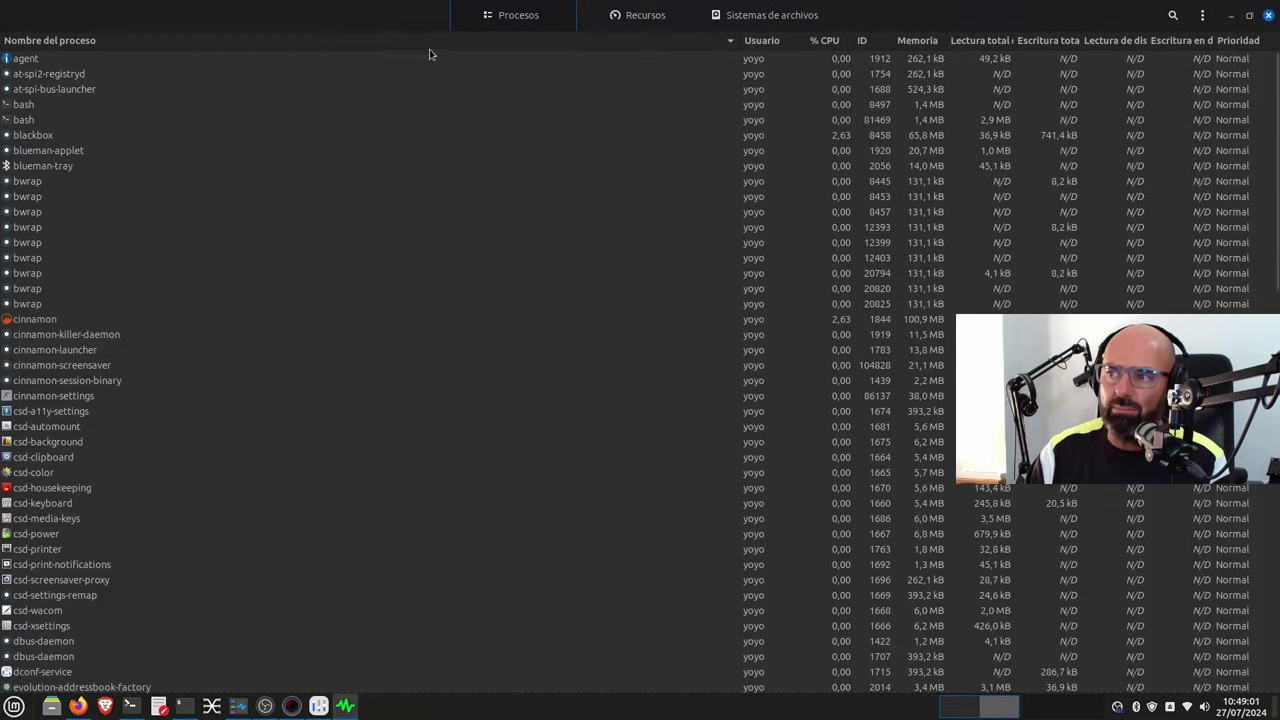
pyautogui.click(620, 17)
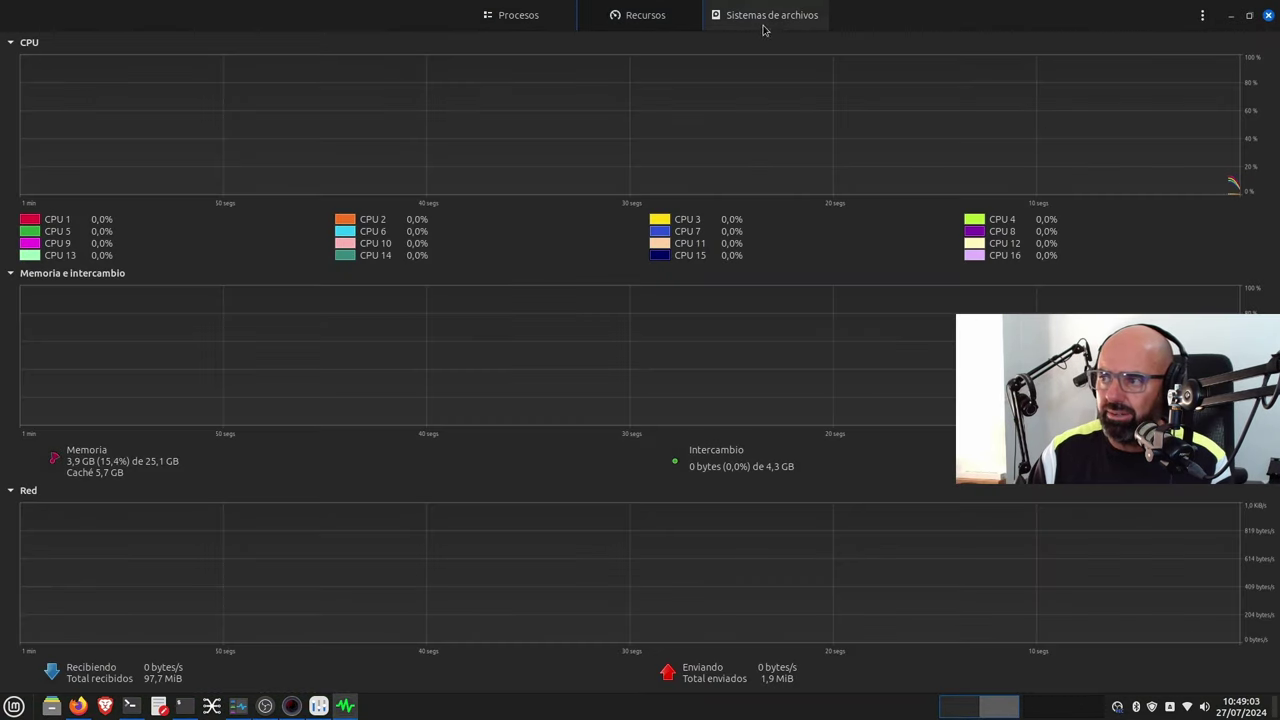
pyautogui.click(776, 22)
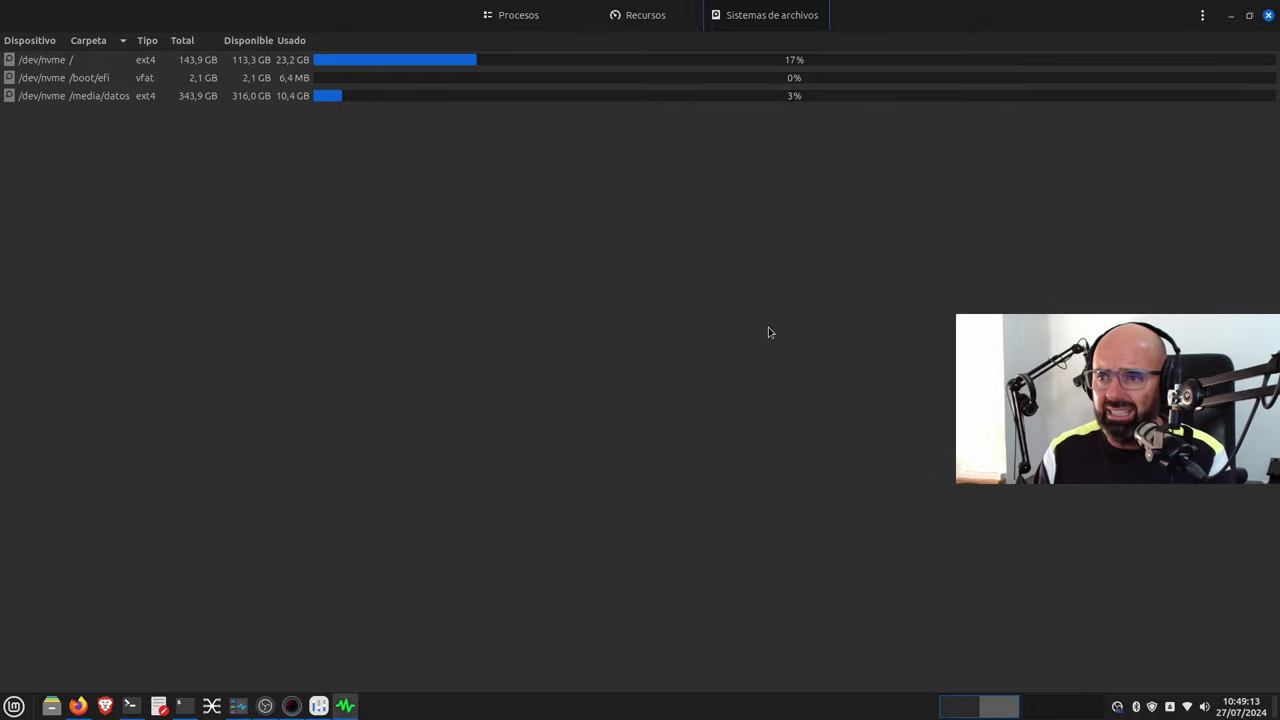
pyautogui.click(111, 82)
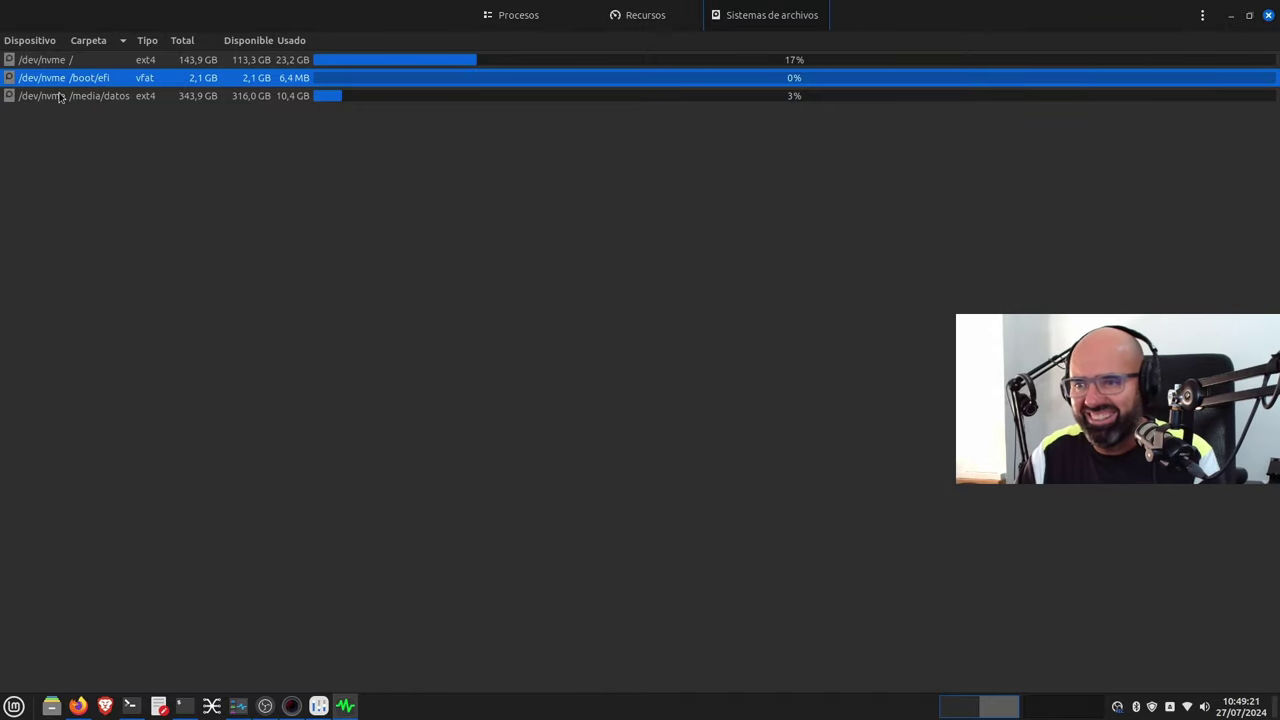
pyautogui.click(64, 63)
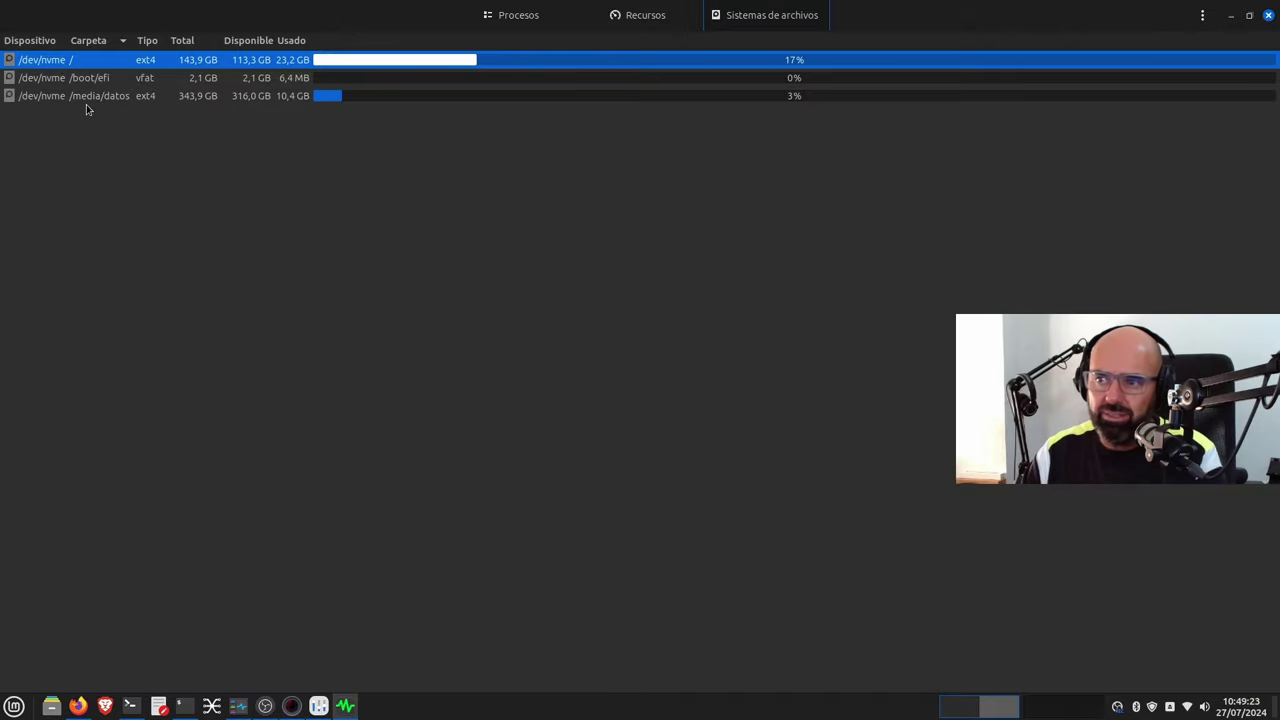
pyautogui.click(88, 98)
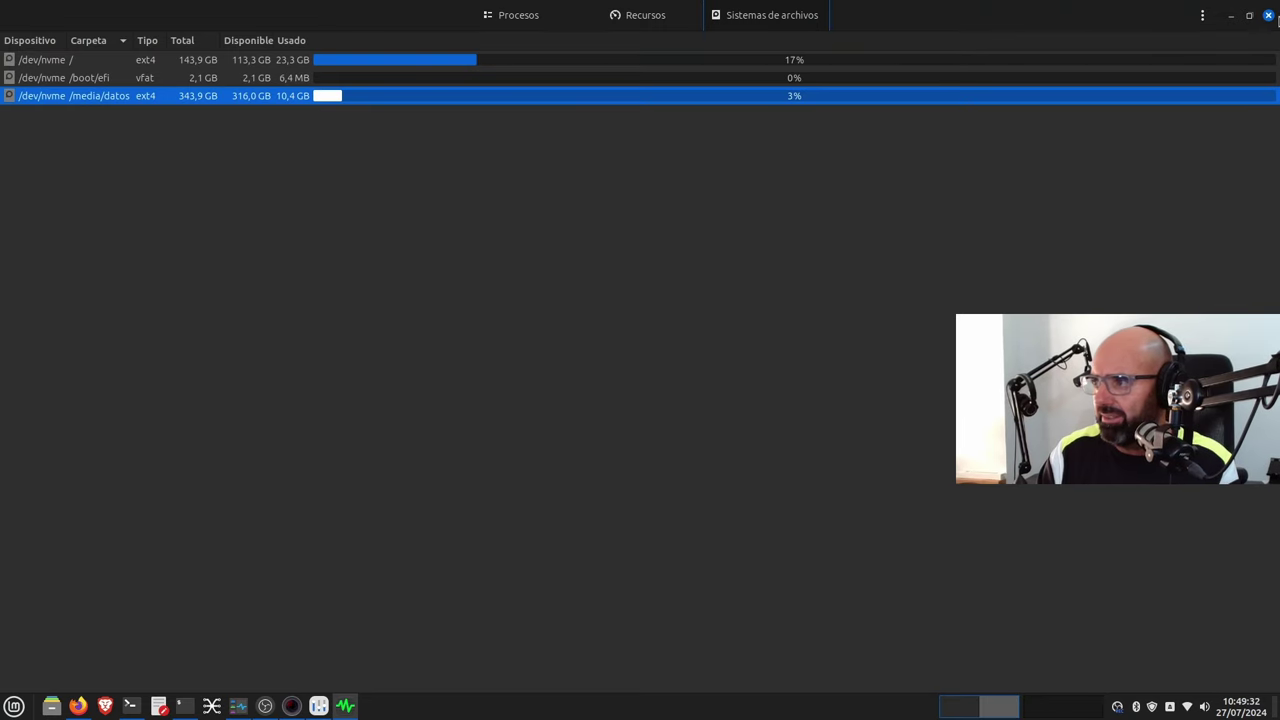
pyautogui.click(1268, 15)
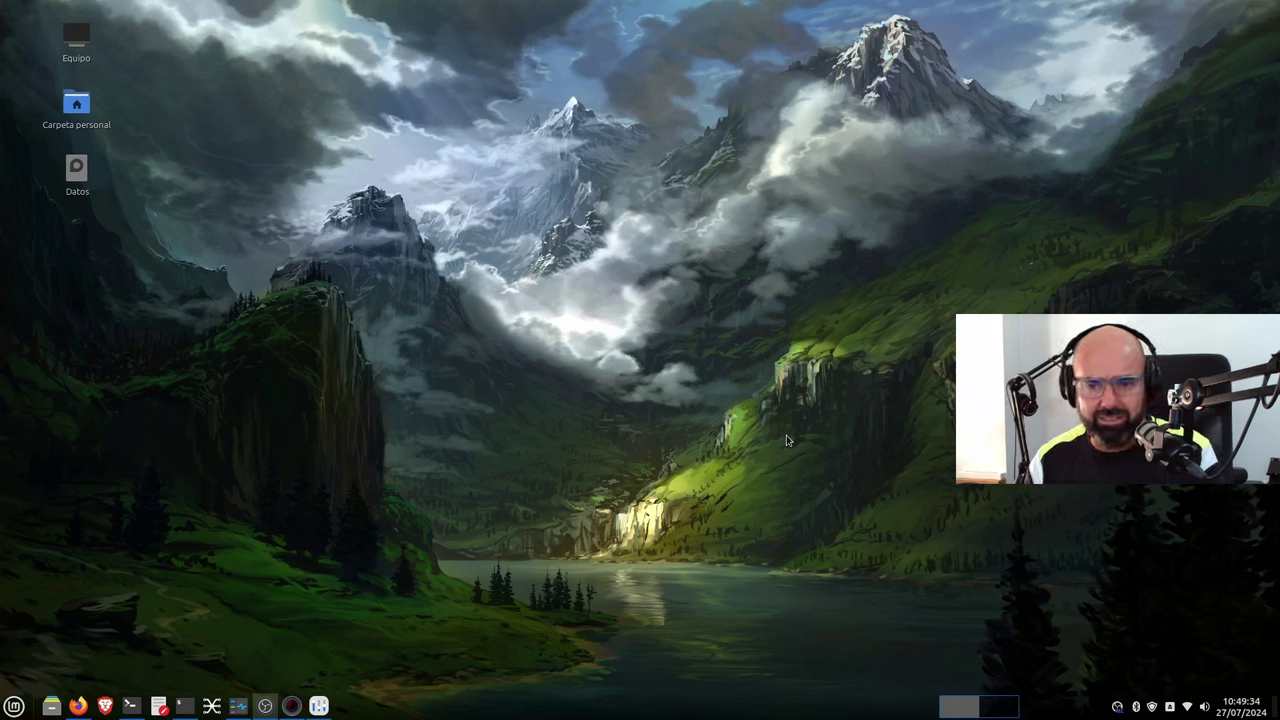
# Review the applications listed in the Administración and Preferencias categories of the application menu, and close it.
pyautogui.click(14, 706)
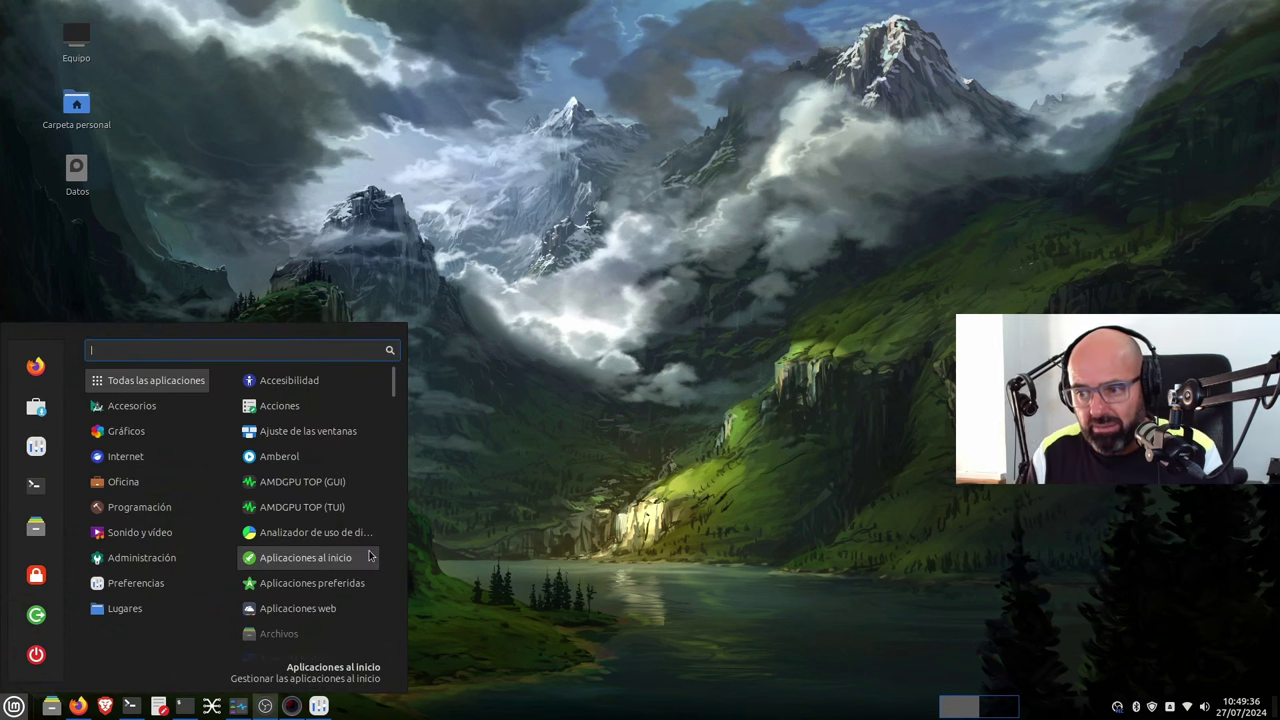
pyautogui.moveTo(138, 562)
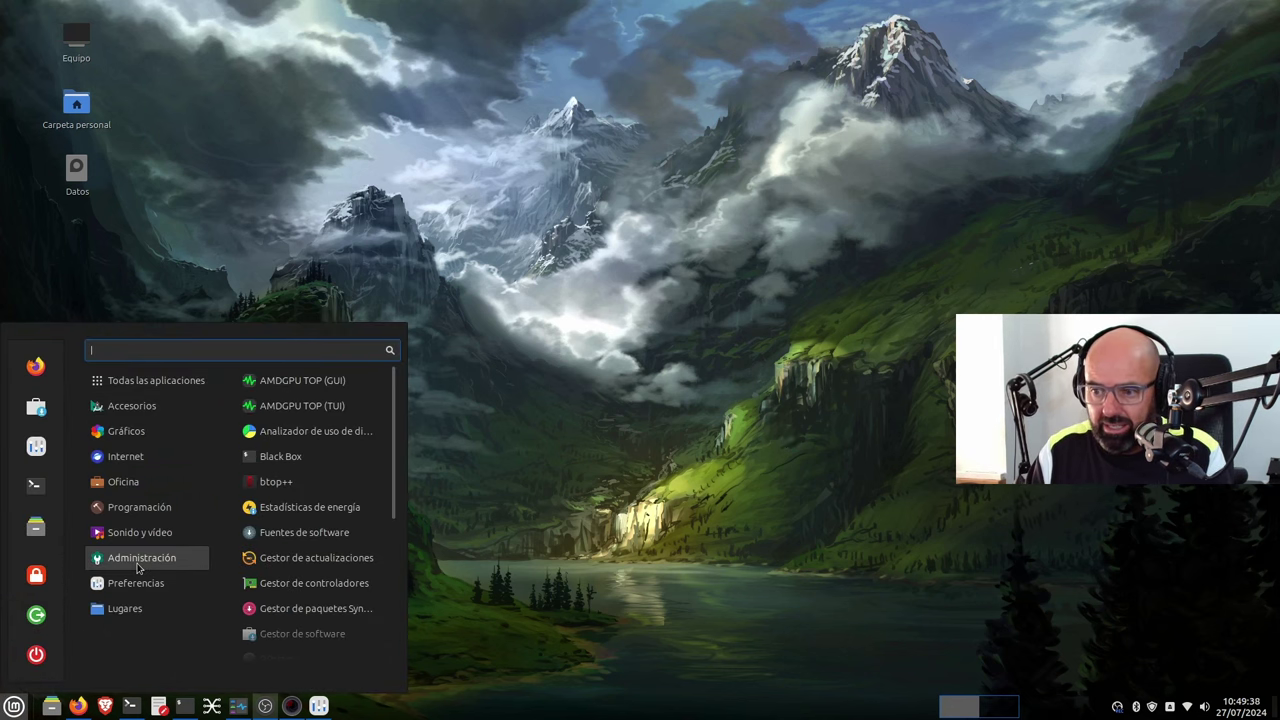
pyautogui.scroll(-5, 330, 573)
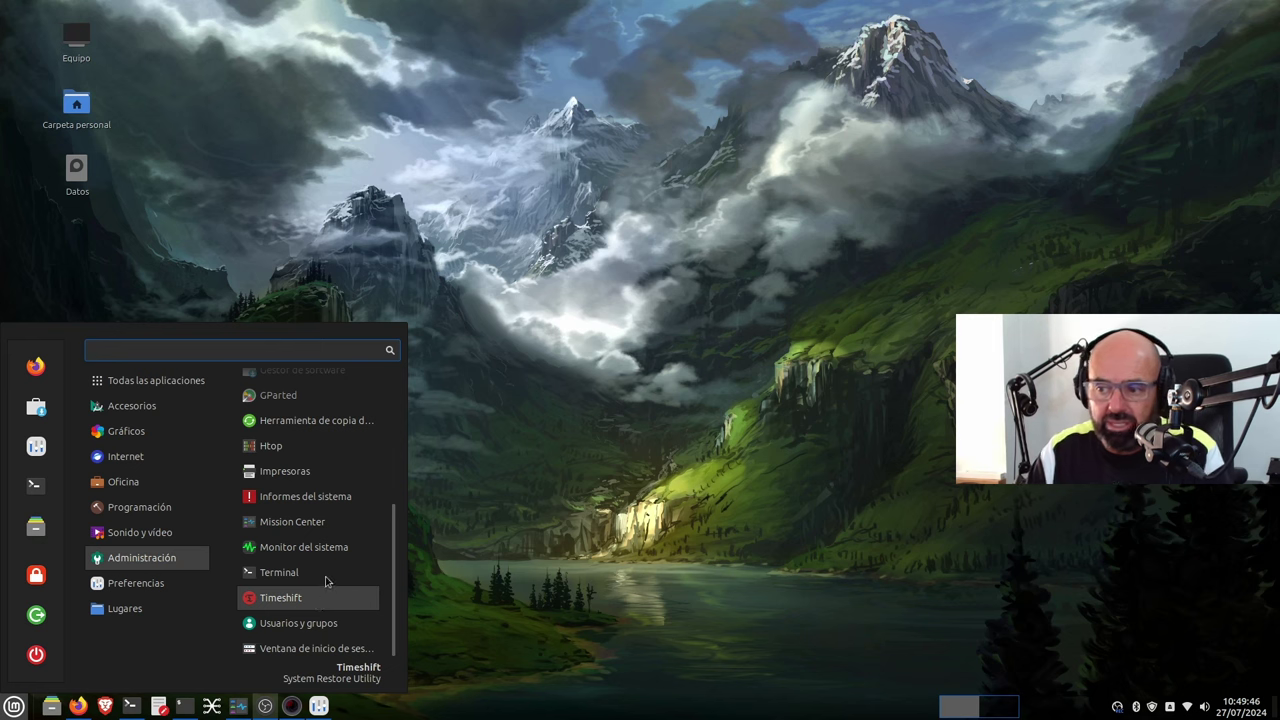
pyautogui.moveTo(150, 583)
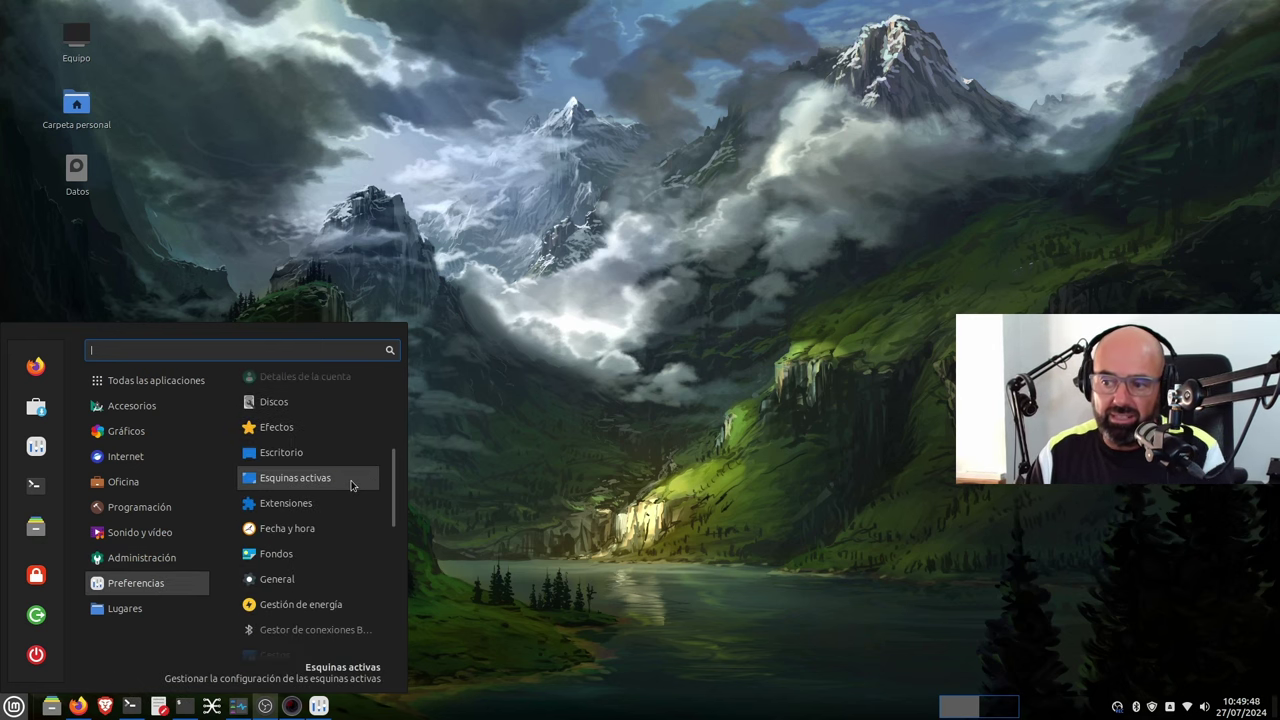
pyautogui.scroll(-6, 350, 485)
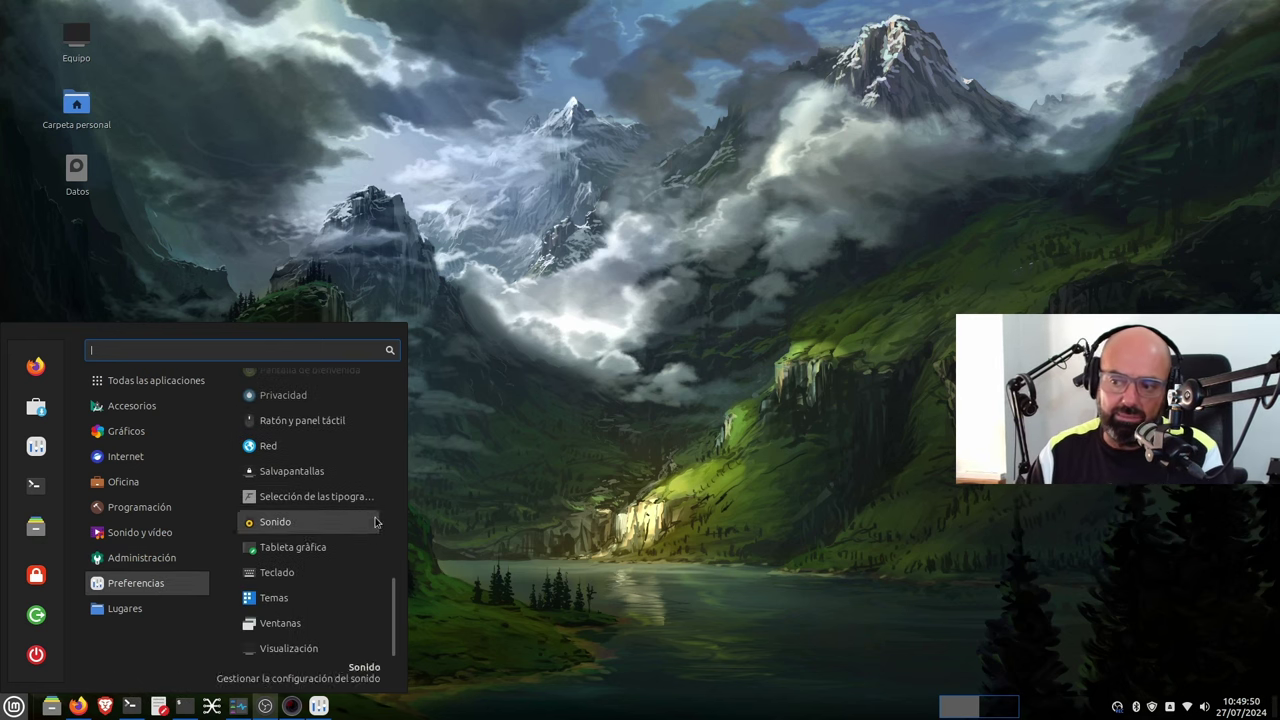
pyautogui.click(606, 423)
# Launch Configuración del sistema, enlarge its window to fit more settings modules, and reposition it on the desktop.
pyautogui.click(14, 706)
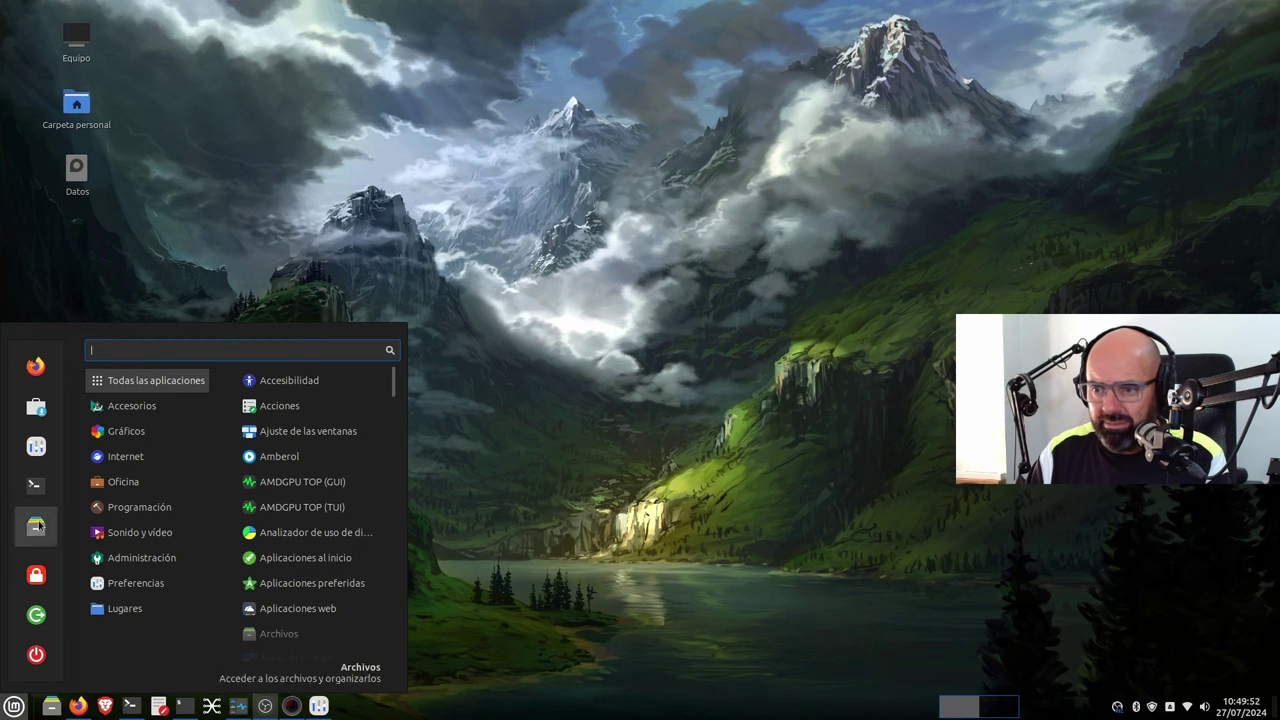
pyautogui.click(36, 447)
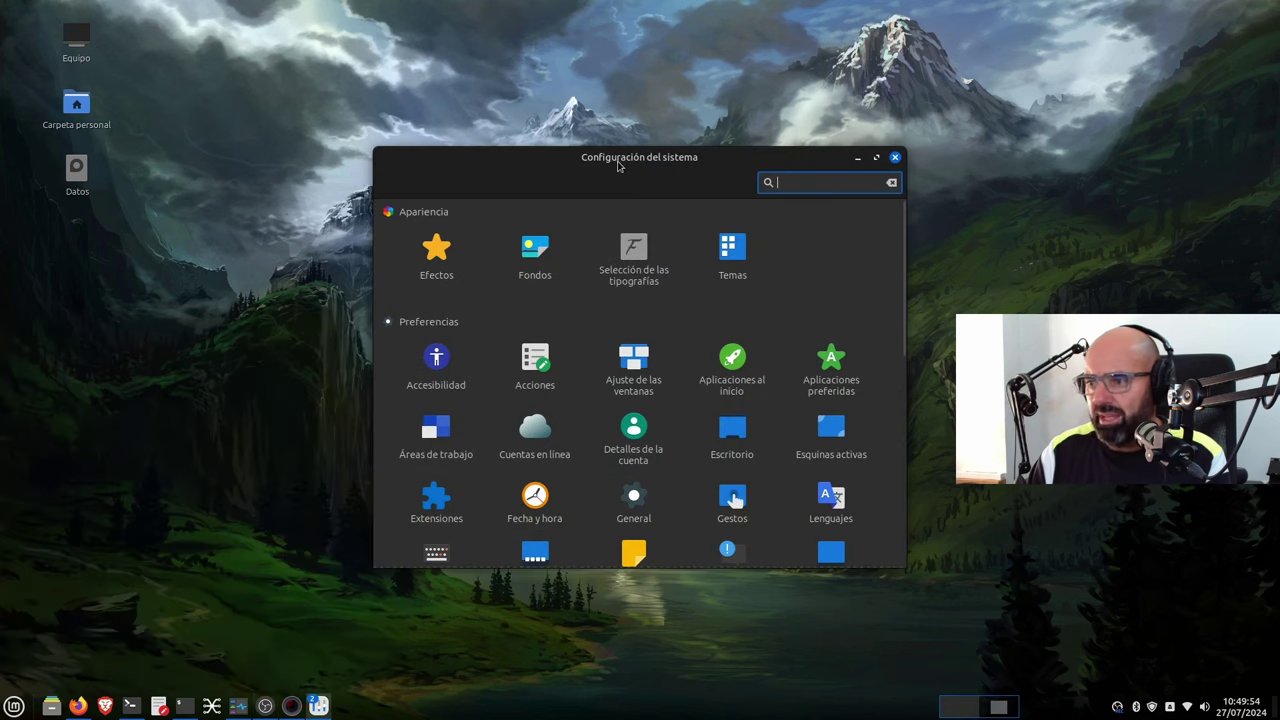
pyautogui.moveTo(618, 165); pyautogui.dragTo(378, 73)
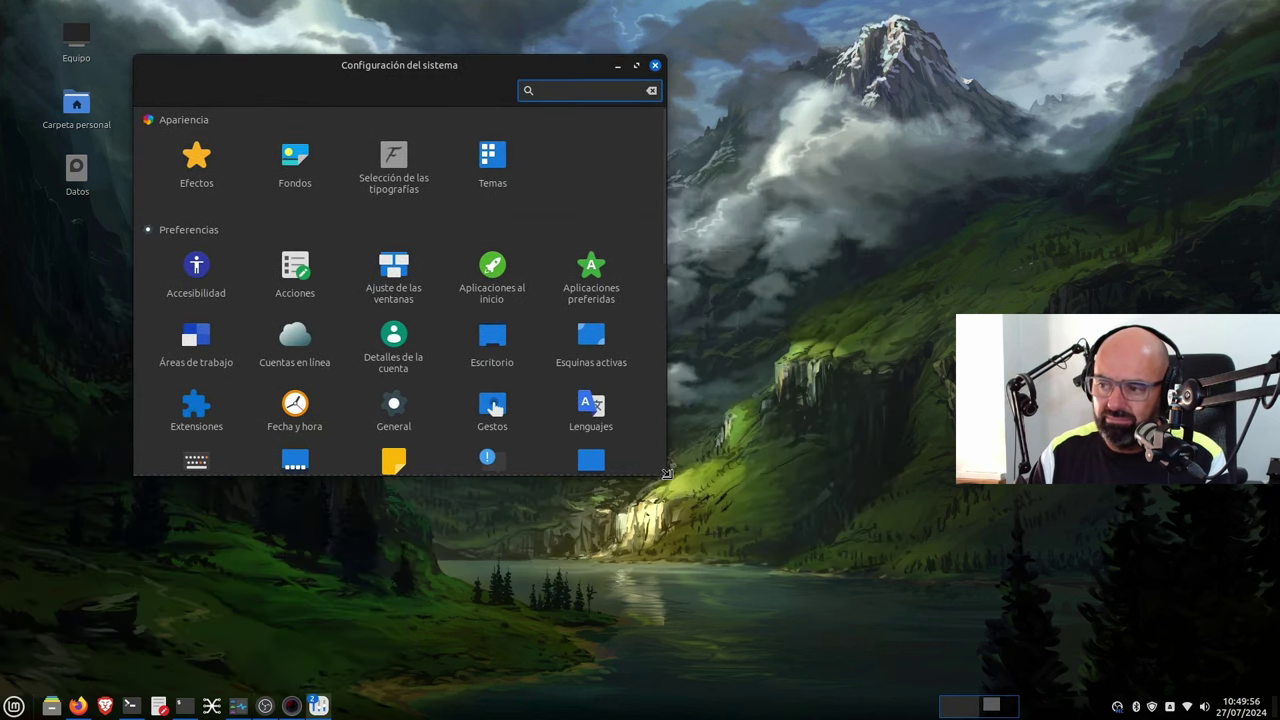
pyautogui.moveTo(667, 474); pyautogui.dragTo(1019, 655)
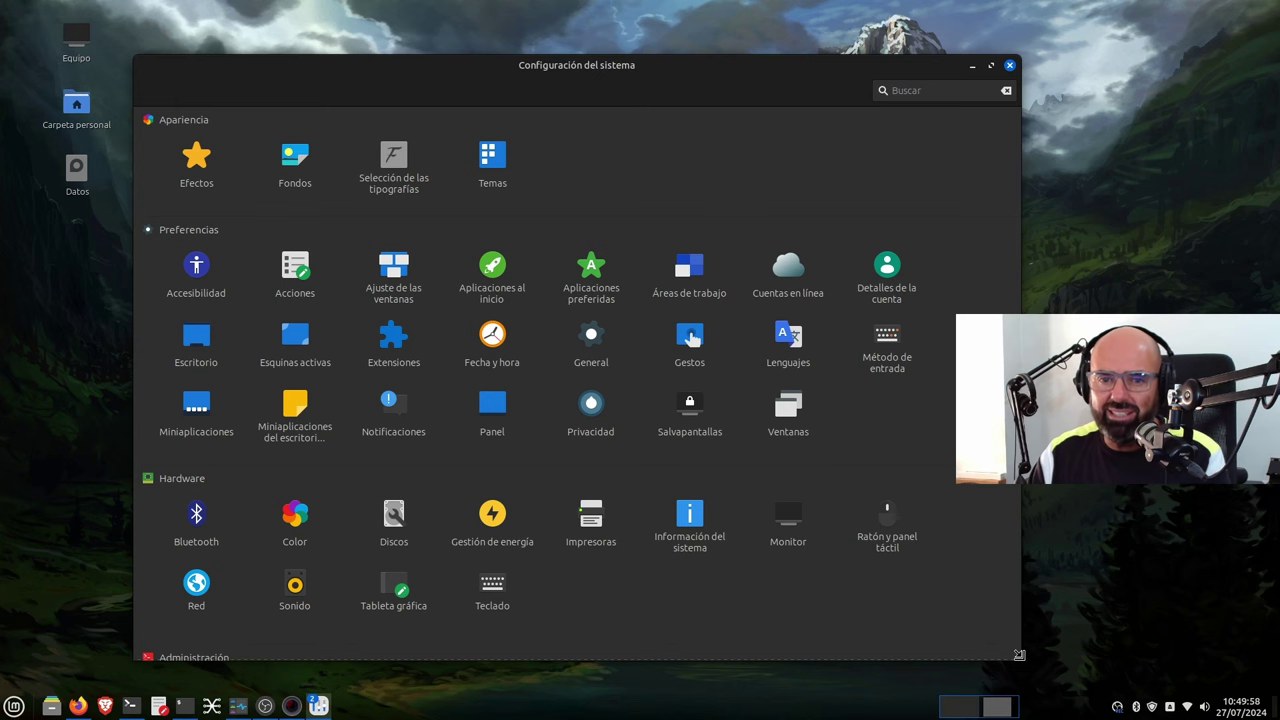
pyautogui.moveTo(620, 79); pyautogui.dragTo(529, 57)
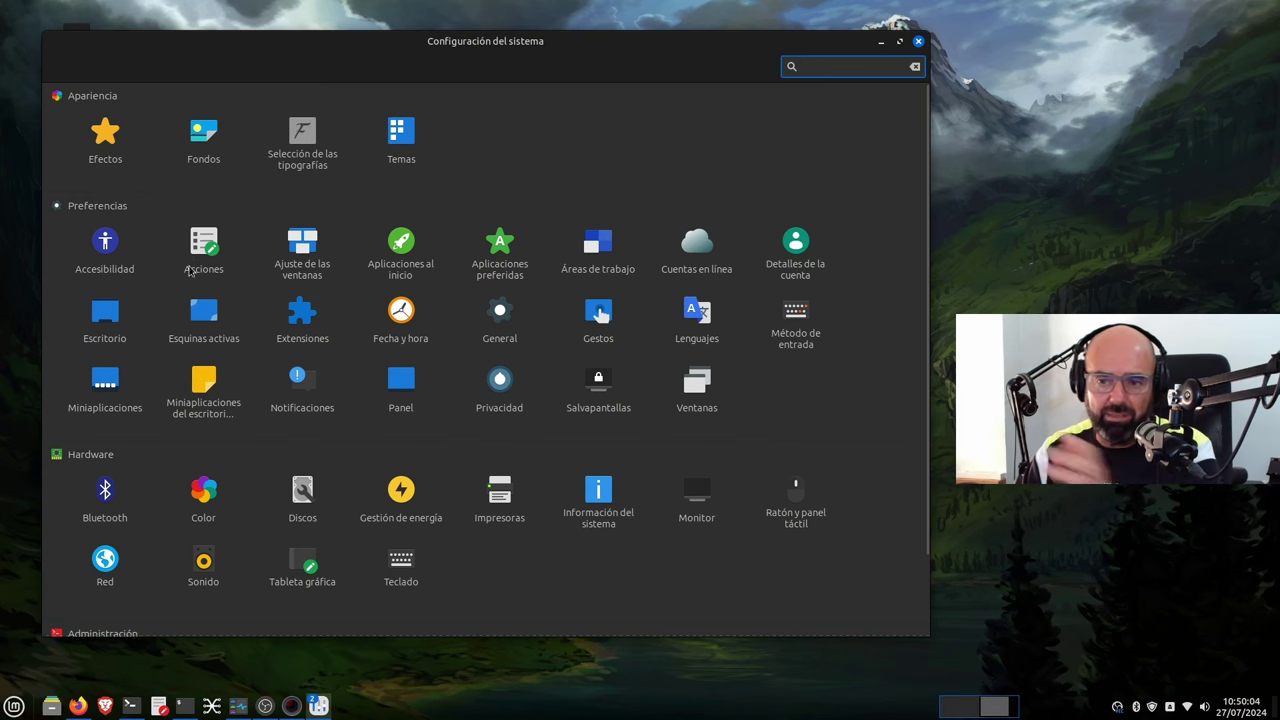
# Check the desktop and window settings in Efectos, and browse the Wilma wallpaper collection in Fondos.
pyautogui.click(122, 150)
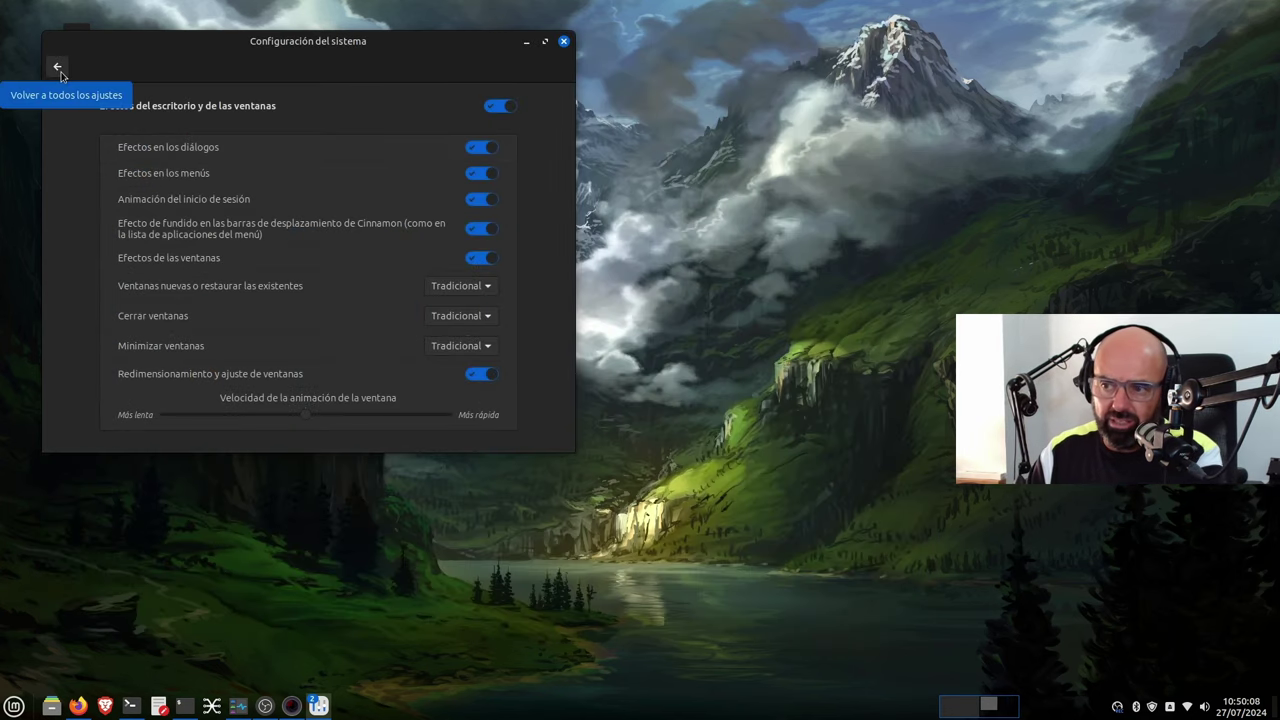
pyautogui.click(57, 66)
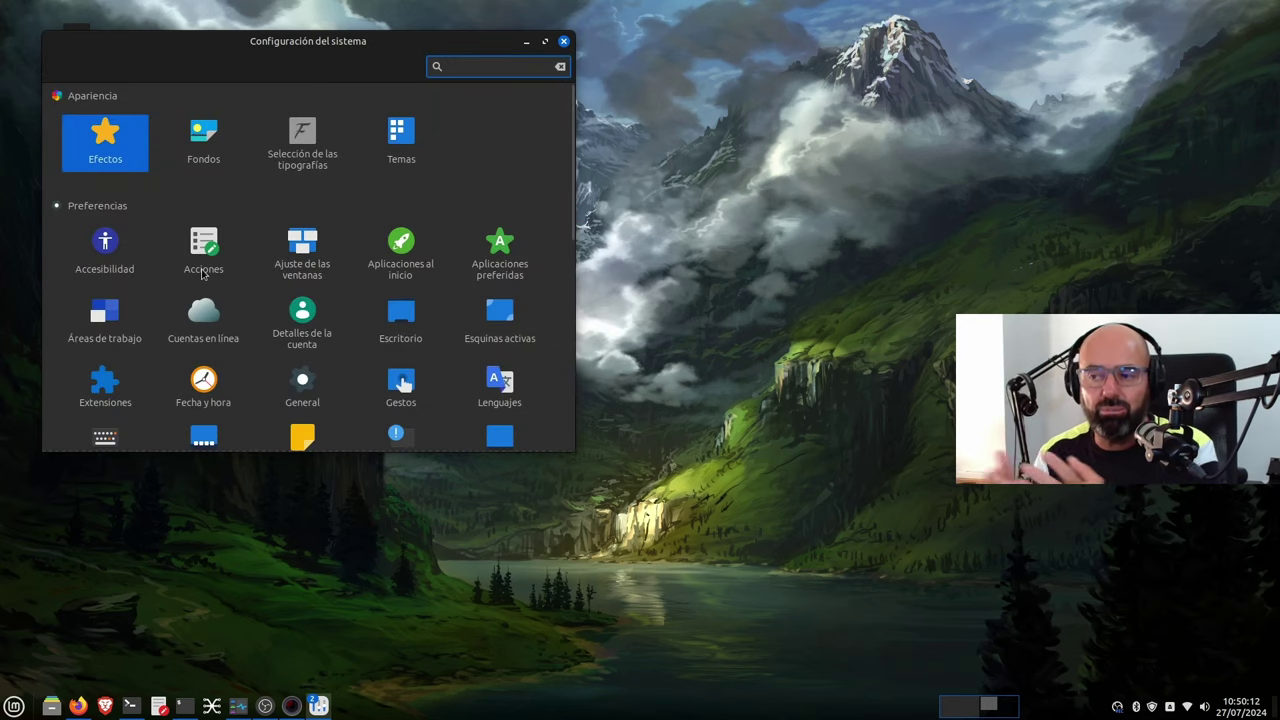
pyautogui.click(212, 134)
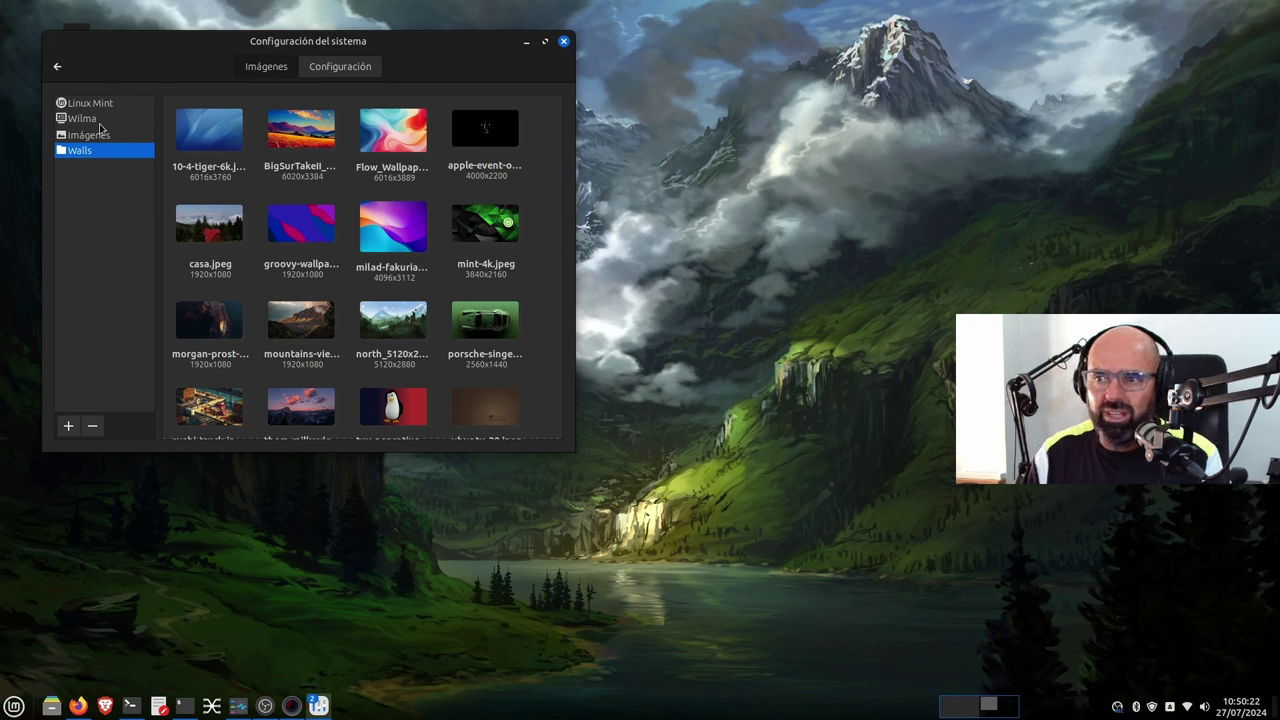
pyautogui.click(86, 119)
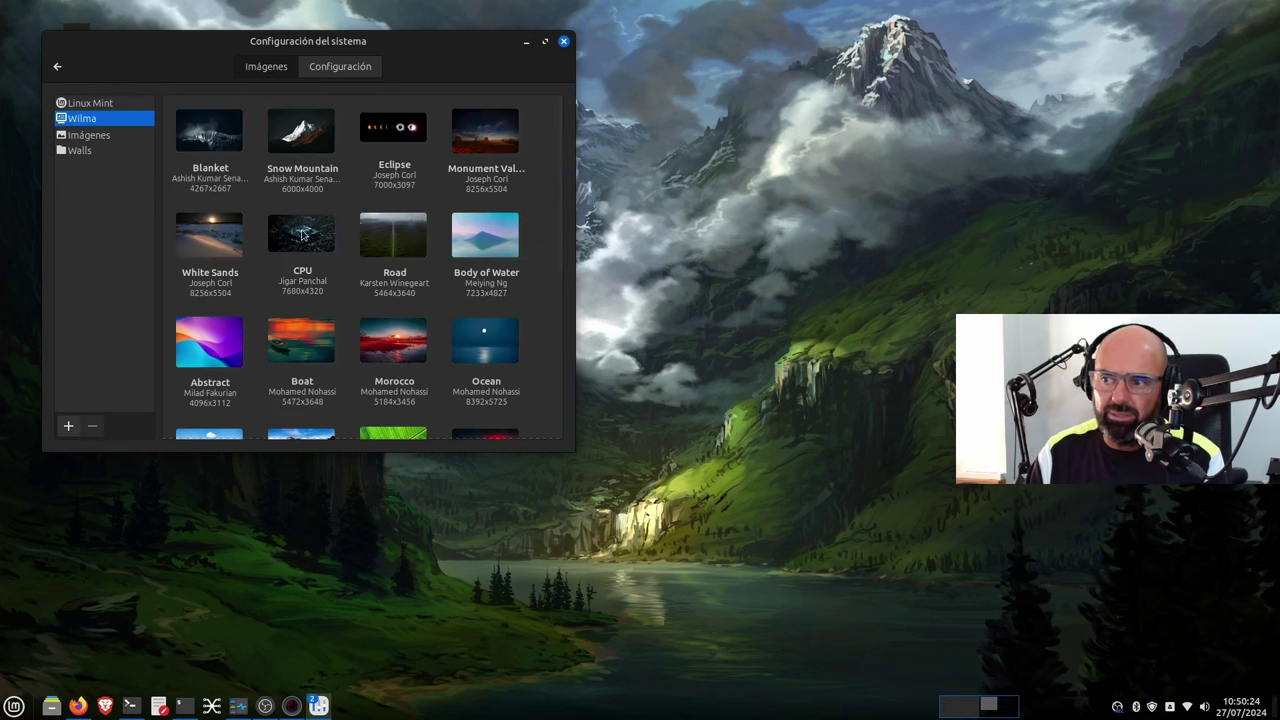
pyautogui.scroll(-5, 415, 287)
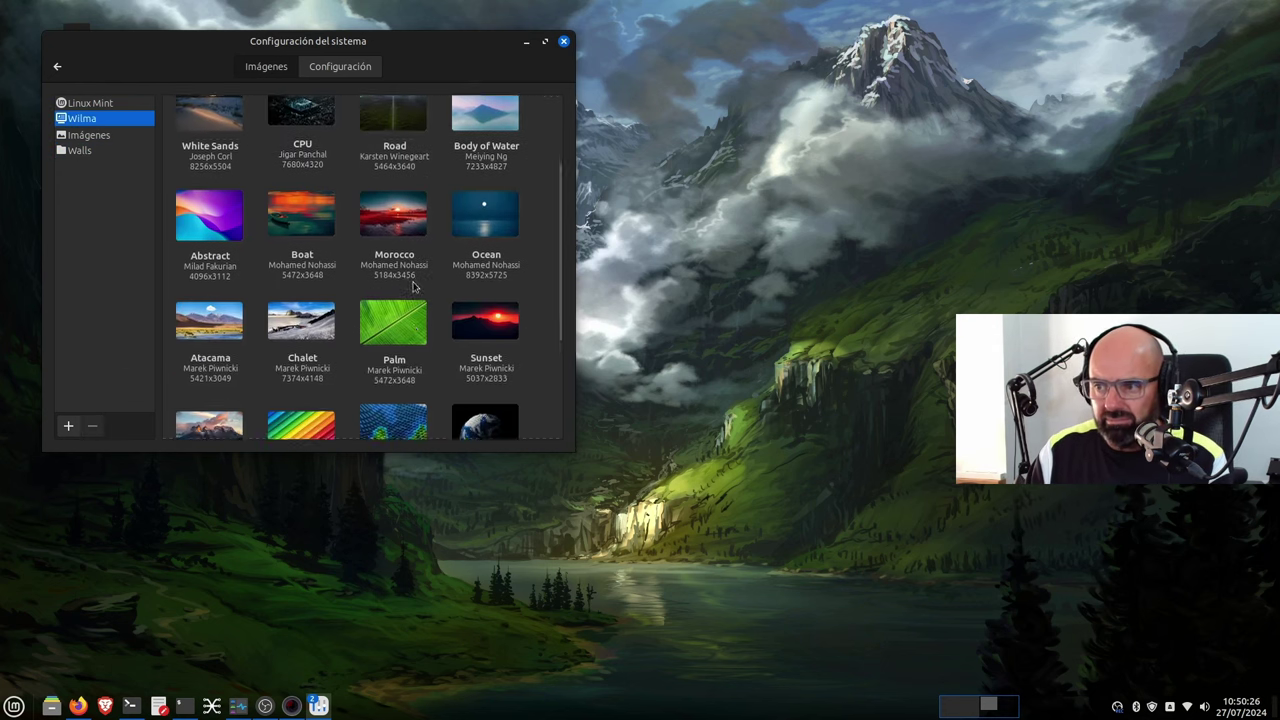
pyautogui.scroll(5, 412, 285)
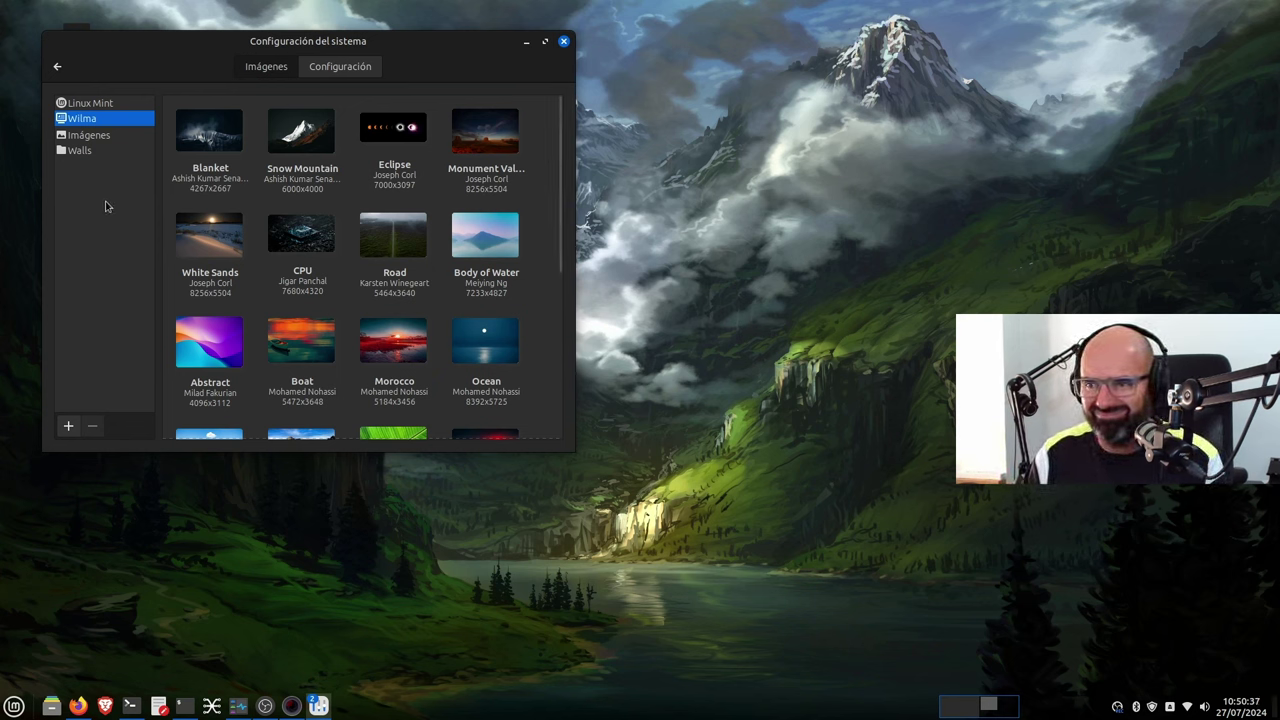
# Set the green Porsche image from the Walls folder as the desktop background and move the settings window aside.
pyautogui.click(89, 155)
pyautogui.scroll(-3, 316, 321)
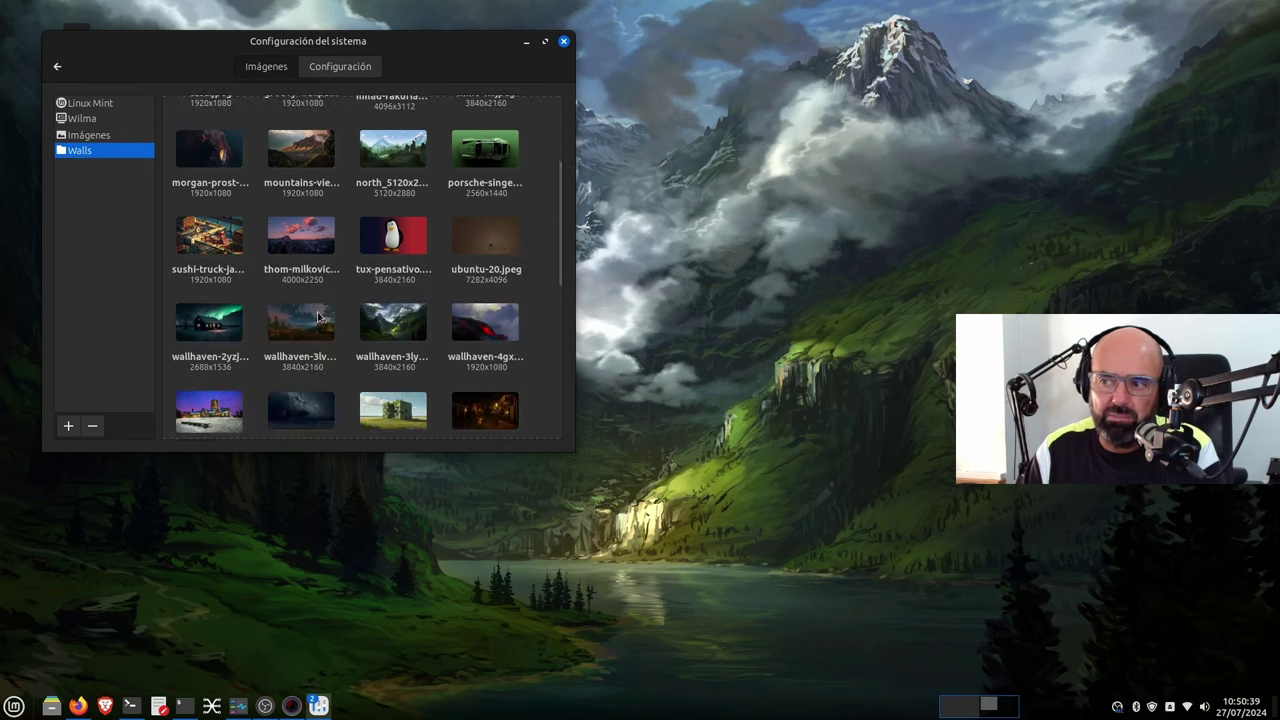
pyautogui.scroll(3, 316, 321)
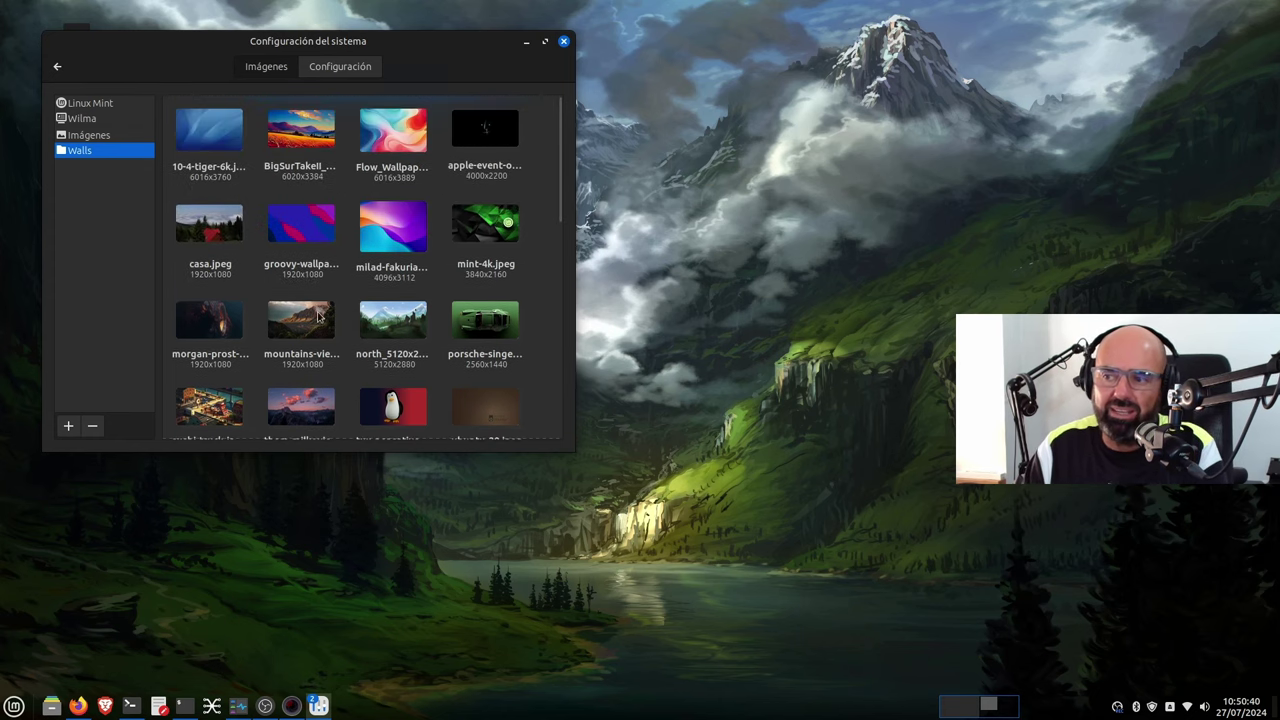
pyautogui.click(491, 336)
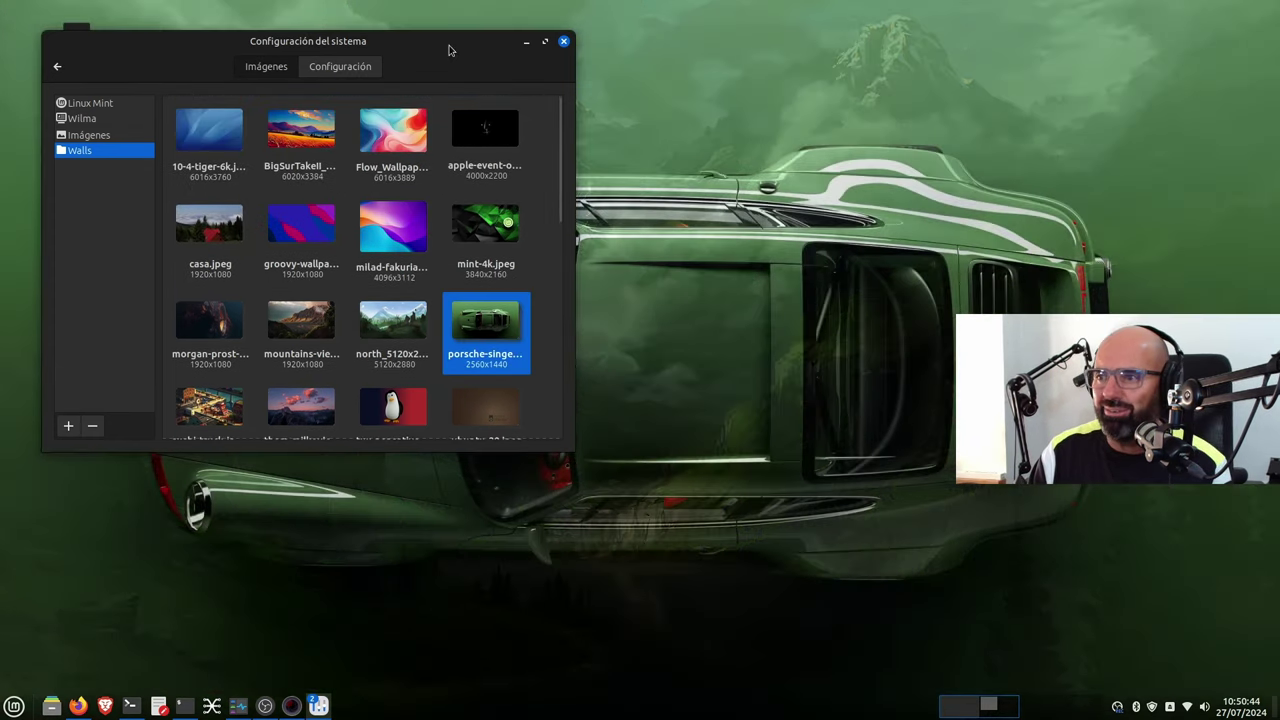
pyautogui.moveTo(431, 46); pyautogui.dragTo(848, 138)
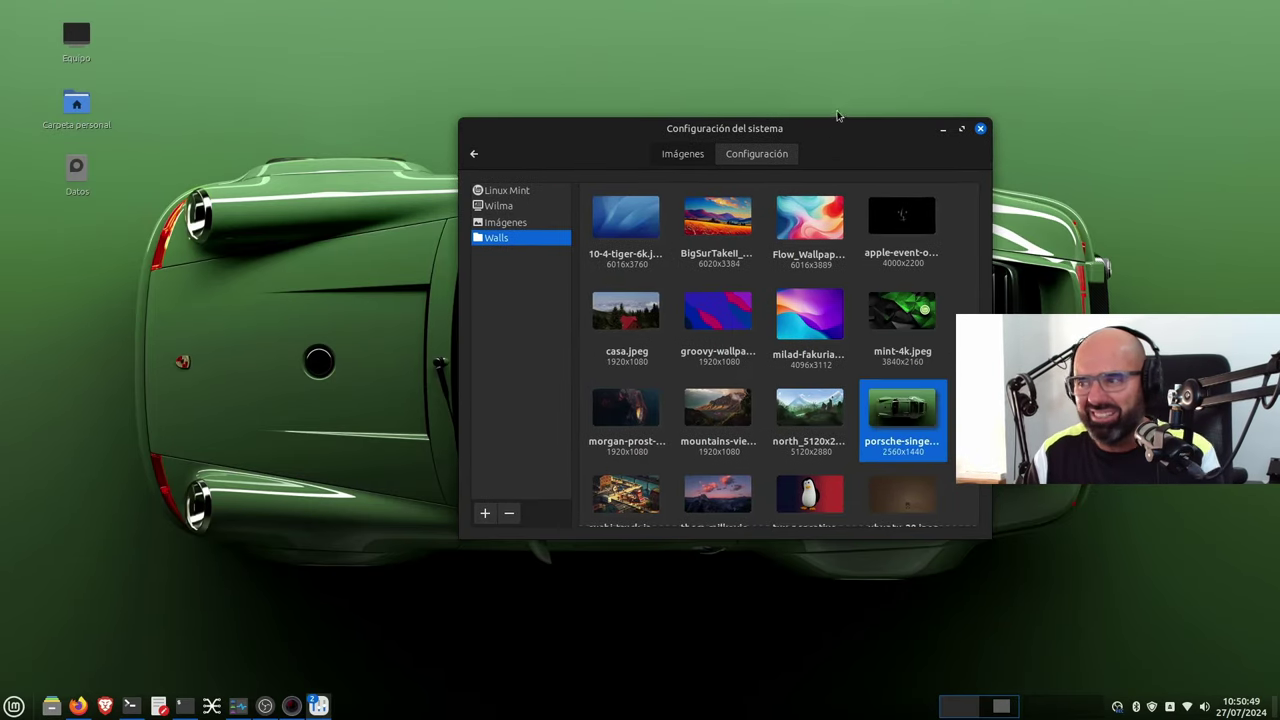
# Review the font options in Selección de las tipografías and return to all settings.
pyautogui.click(474, 154)
pyautogui.click(714, 237)
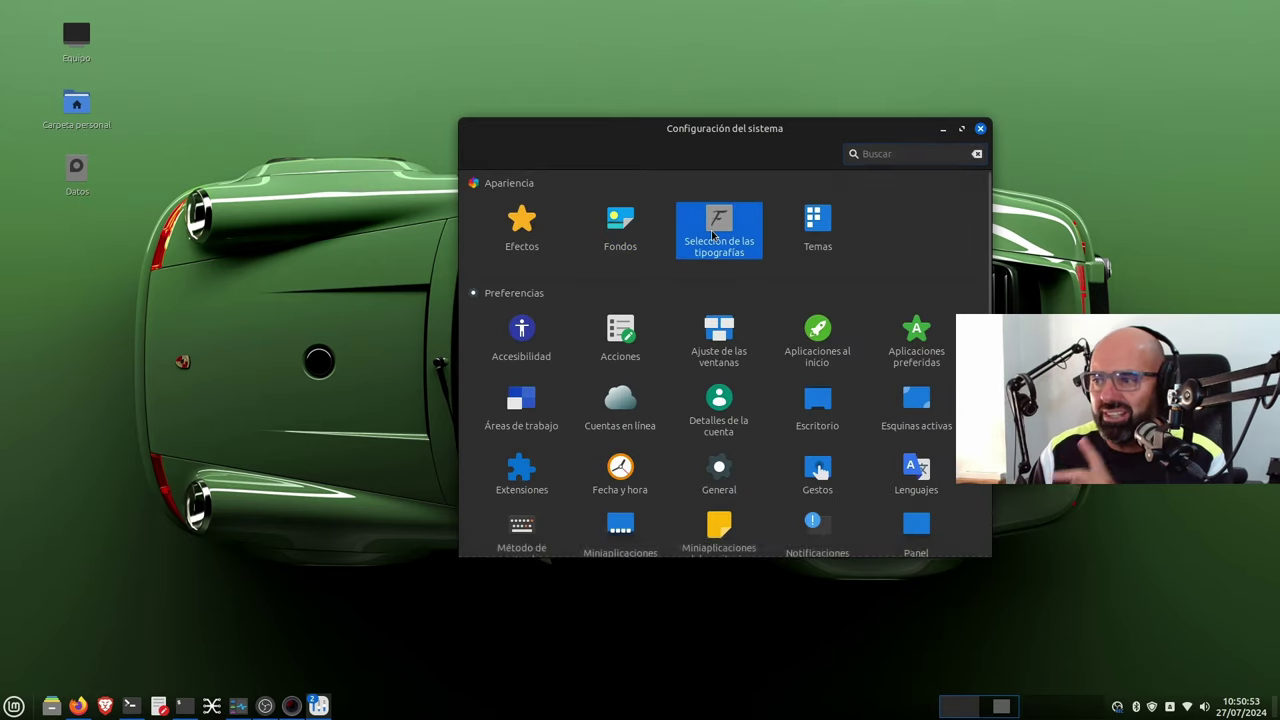
pyautogui.moveTo(771, 131); pyautogui.dragTo(482, 71)
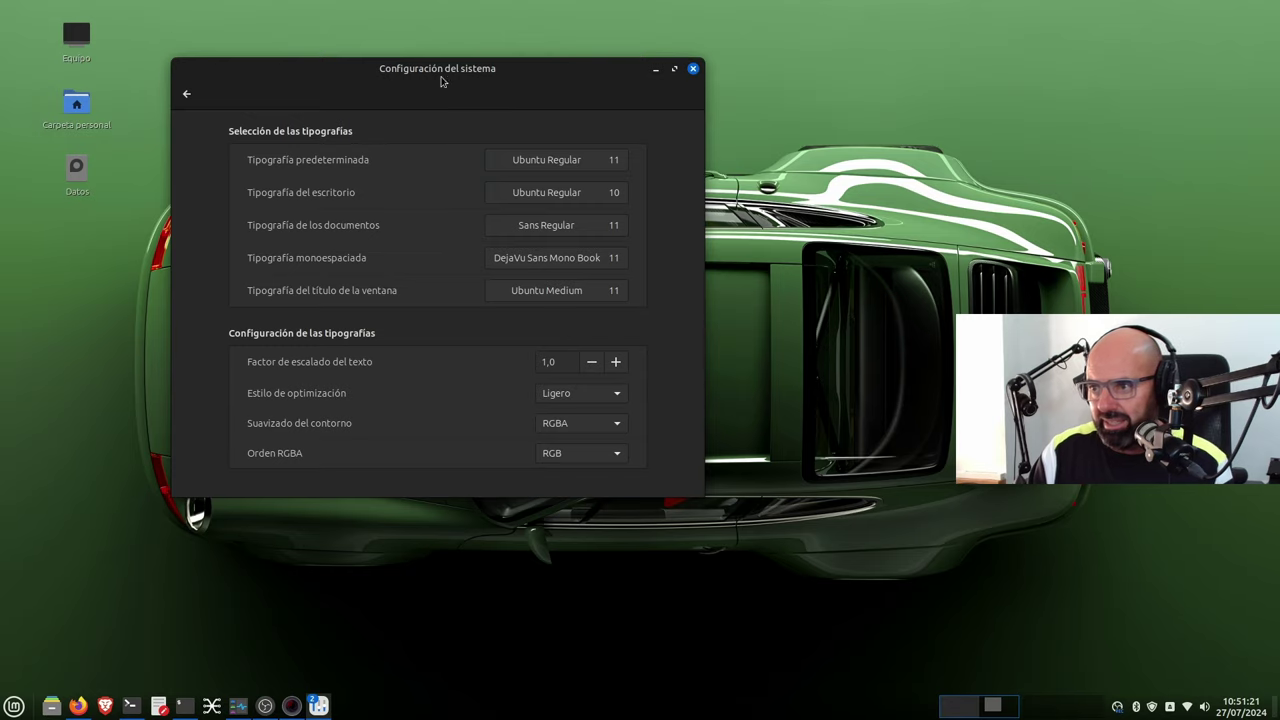
pyautogui.click(192, 95)
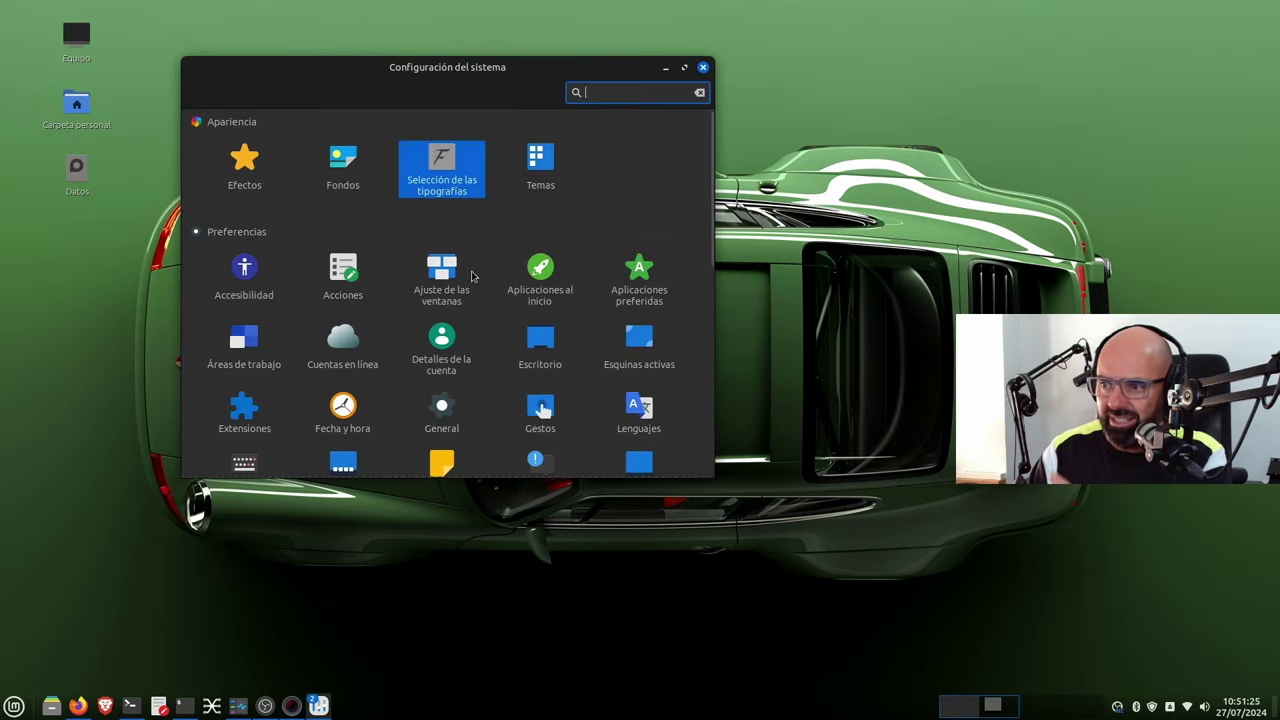
# Review the desktop icon options in Escritorio, the font settings again and the themes in Temas.
pyautogui.click(554, 333)
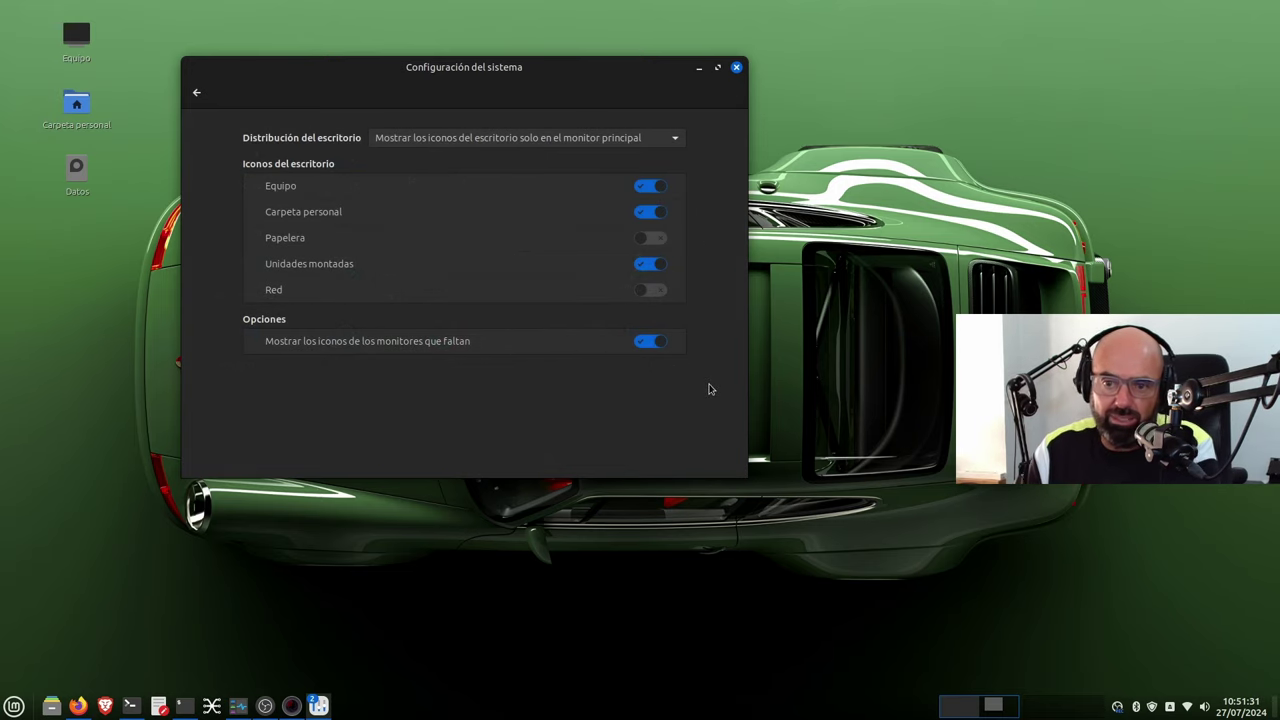
pyautogui.click(196, 92)
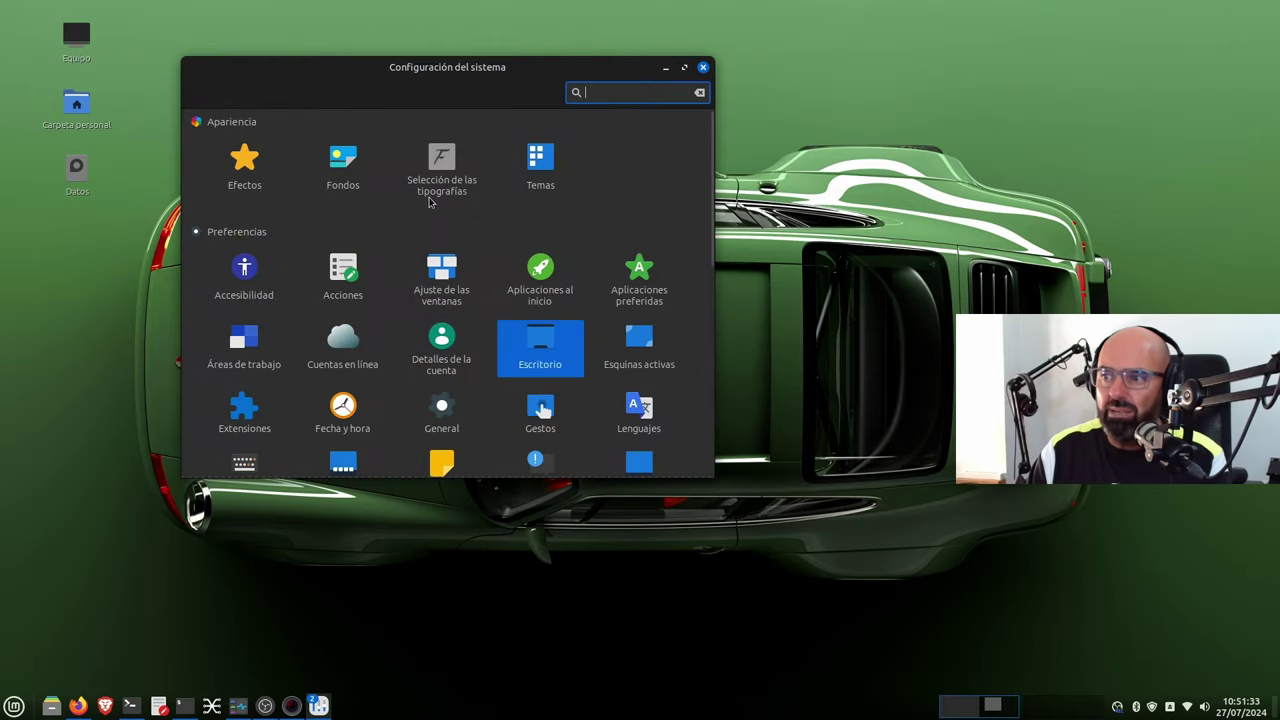
pyautogui.click(443, 166)
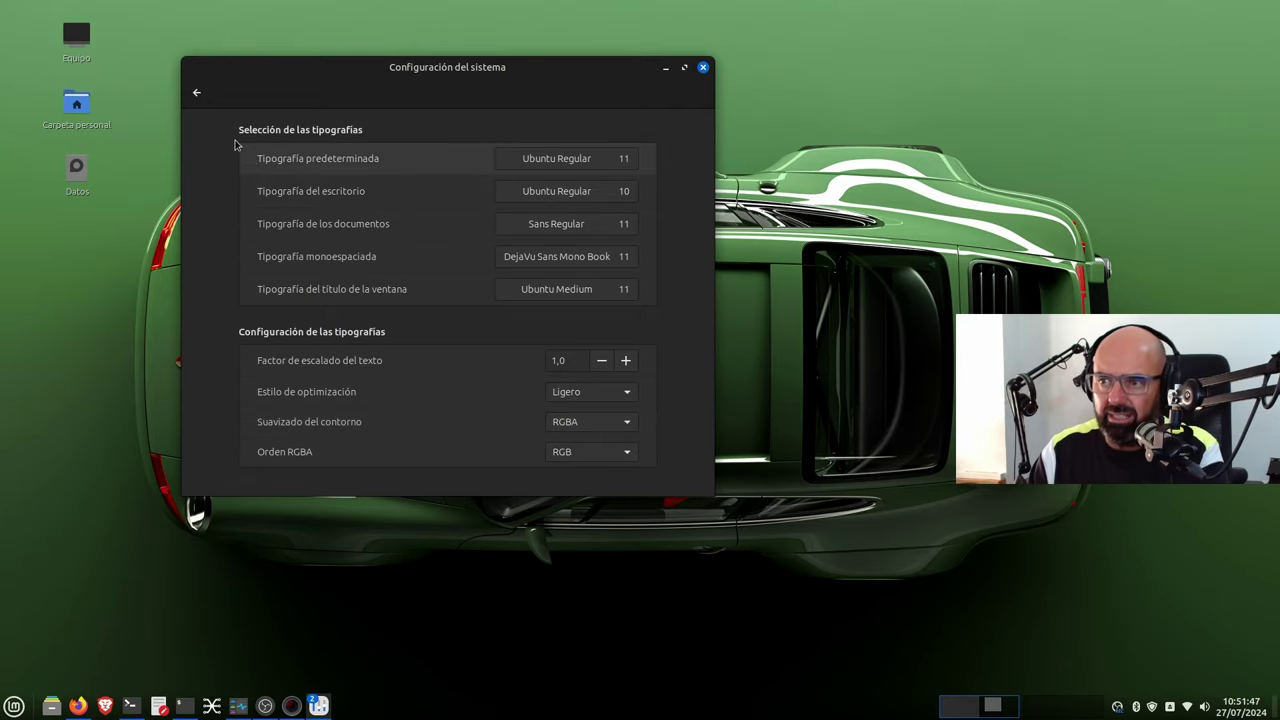
pyautogui.click(206, 100)
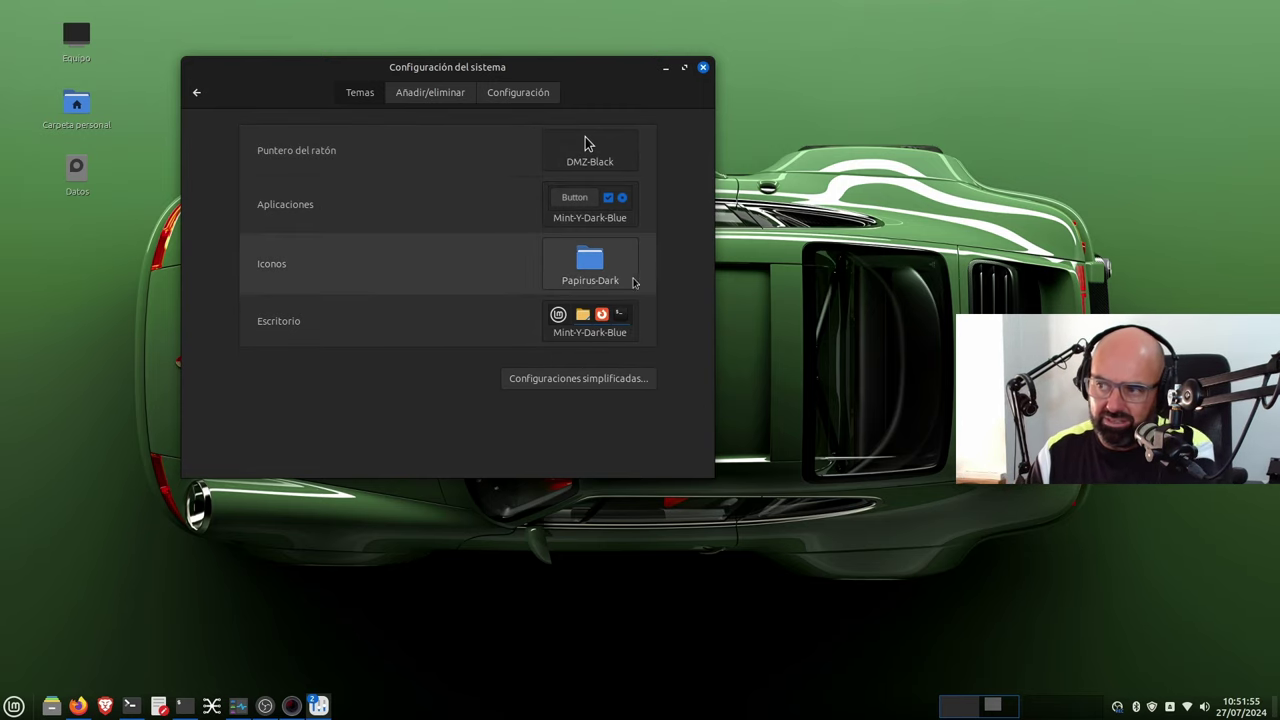
pyautogui.click(196, 92)
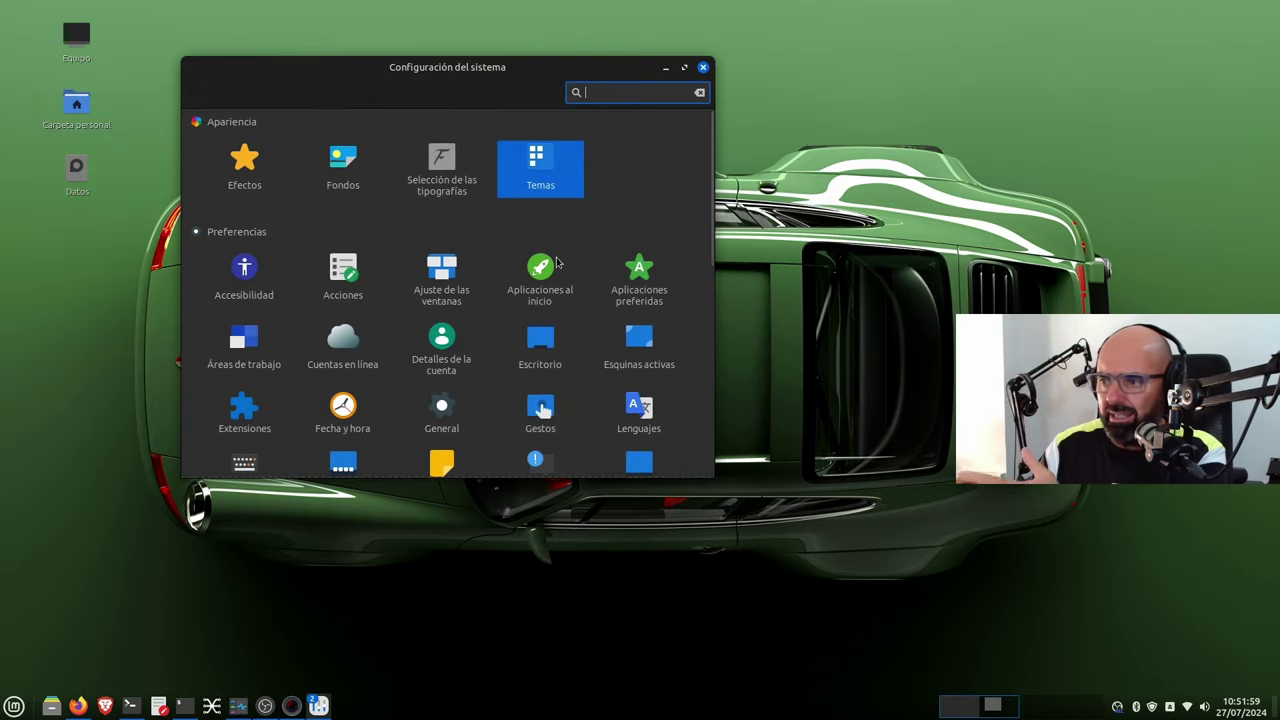
# Examine the startup programs in Aplicaciones al inicio and the default programs in Aplicaciones preferidas.
pyautogui.click(539, 272)
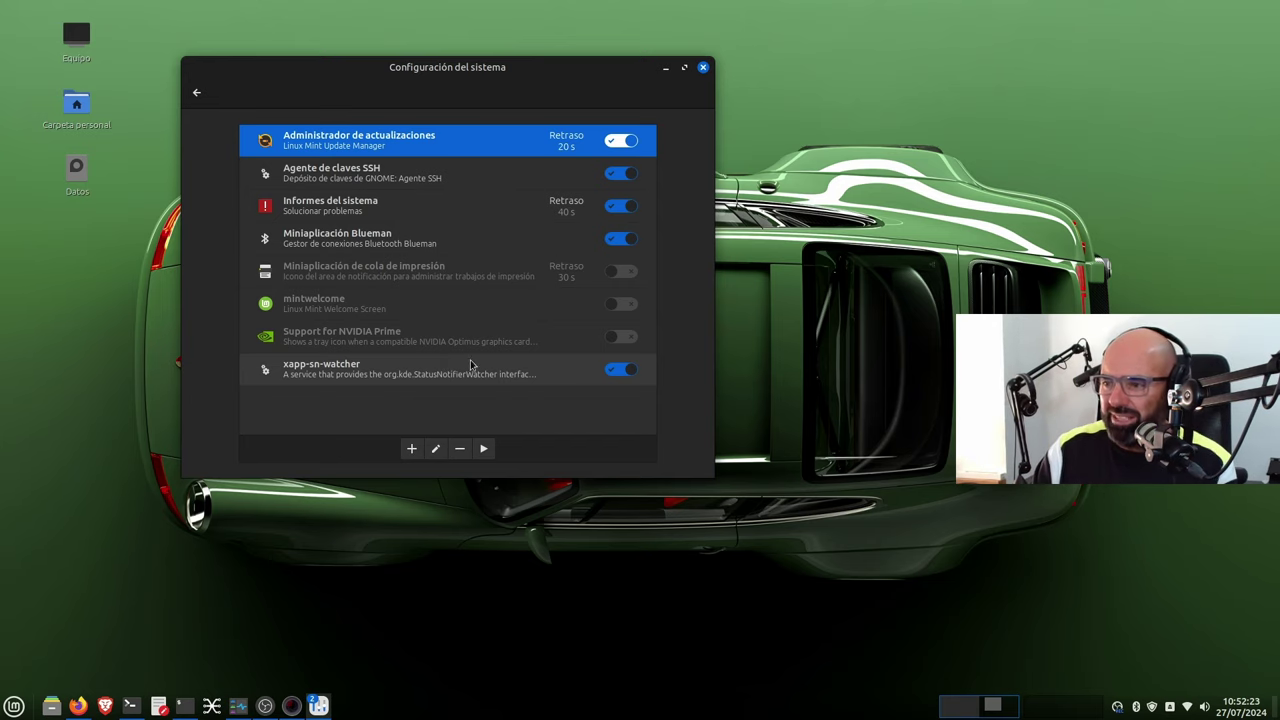
pyautogui.click(196, 95)
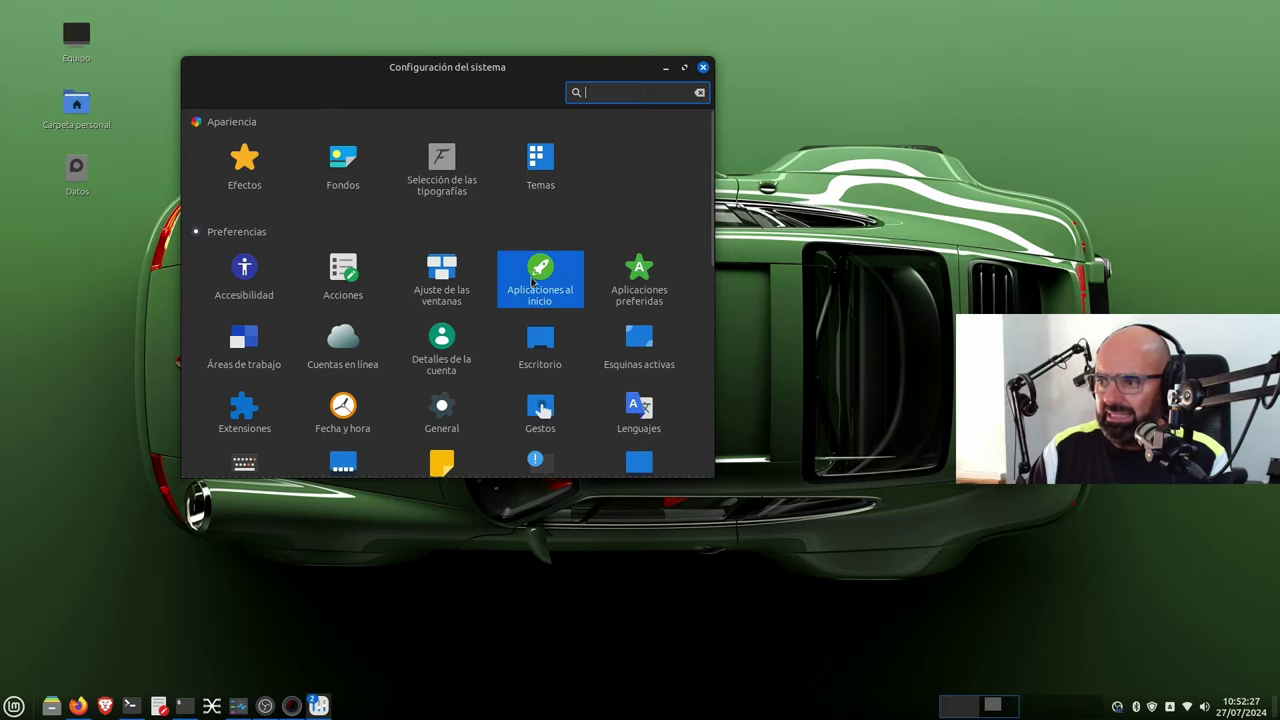
pyautogui.click(656, 280)
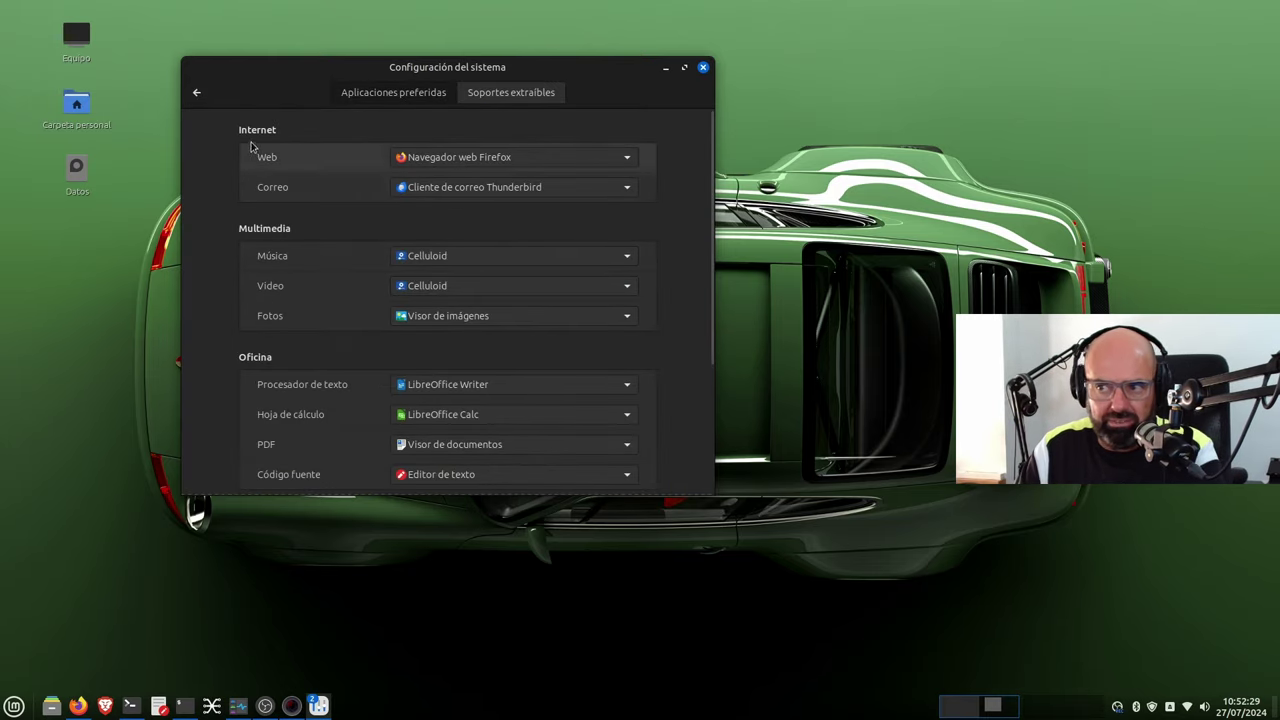
pyautogui.click(198, 95)
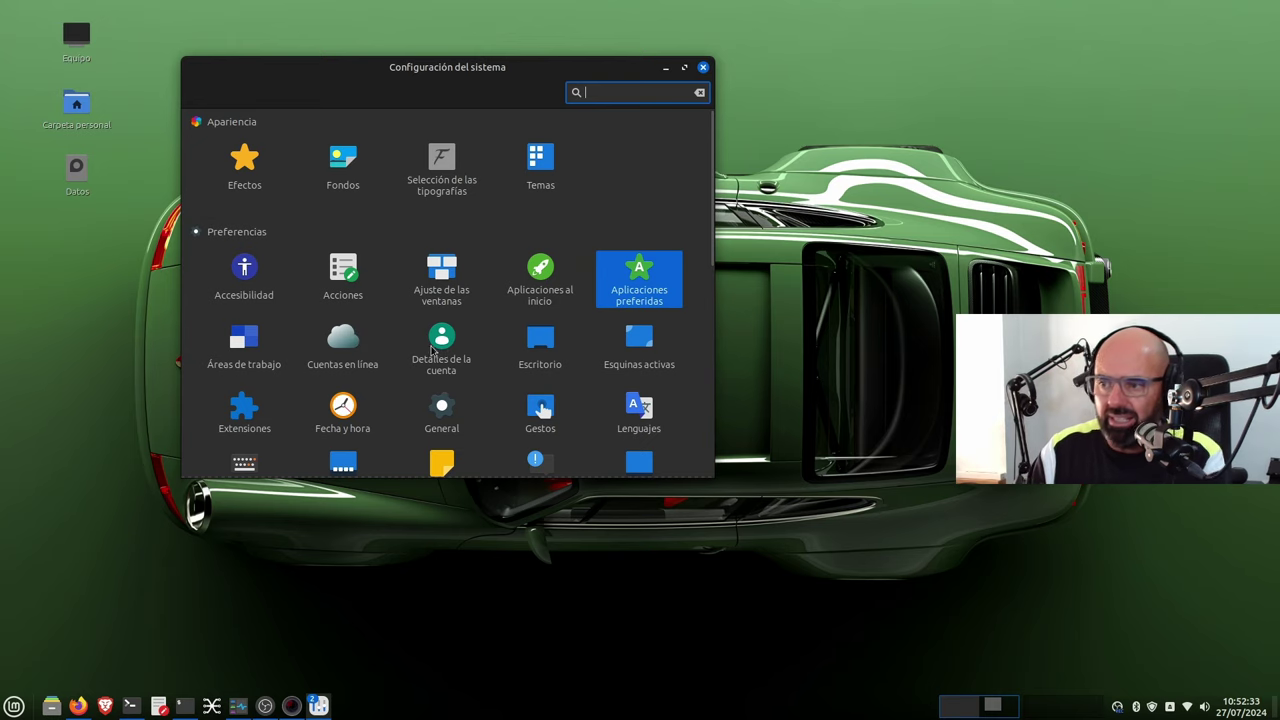
# Check the available providers in Cuentas en línea, close that window, and open Detalles de la cuenta.
pyautogui.click(344, 349)
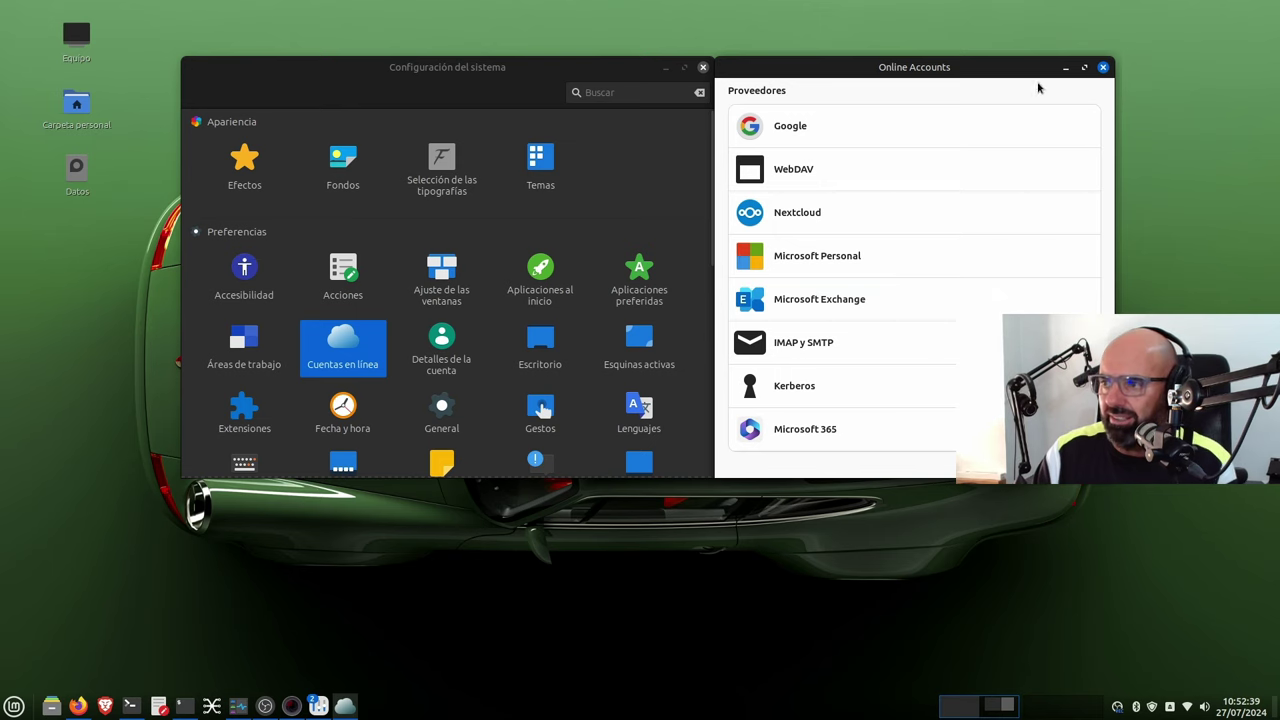
pyautogui.click(1102, 68)
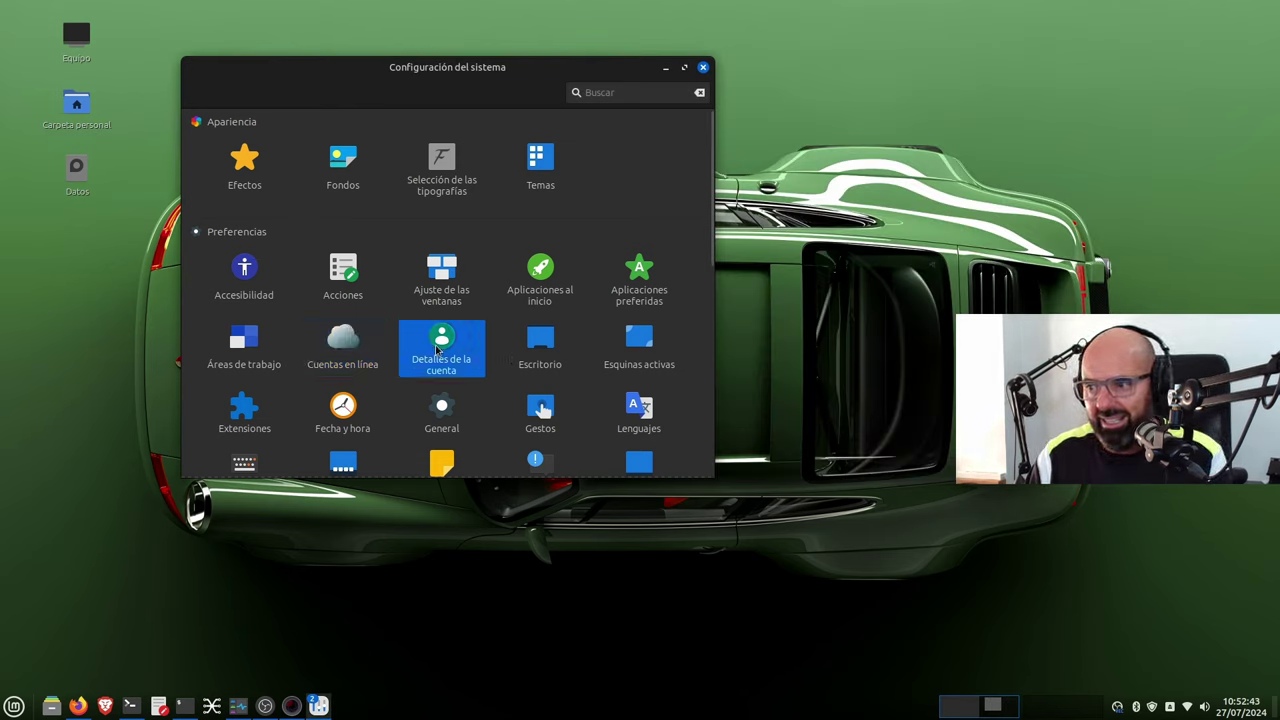
pyautogui.click(441, 352)
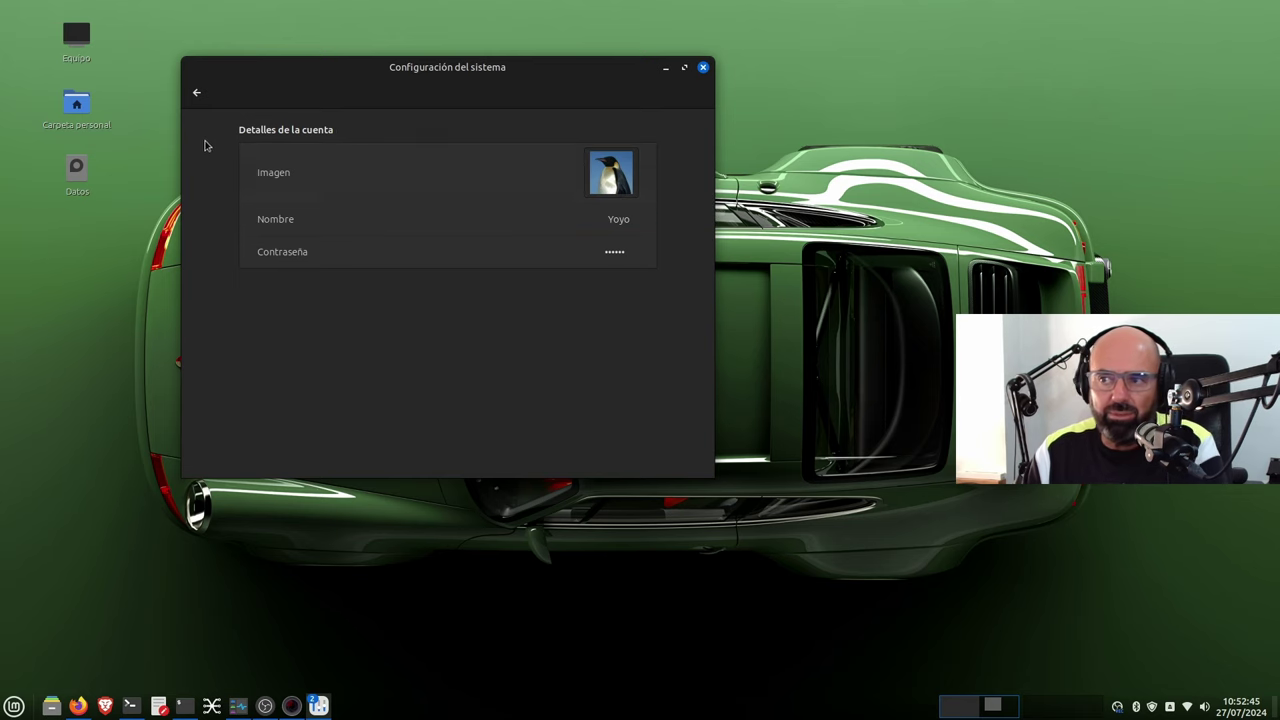
# Change the account picture to the coffee cup image and return to all settings.
pyautogui.click(612, 186)
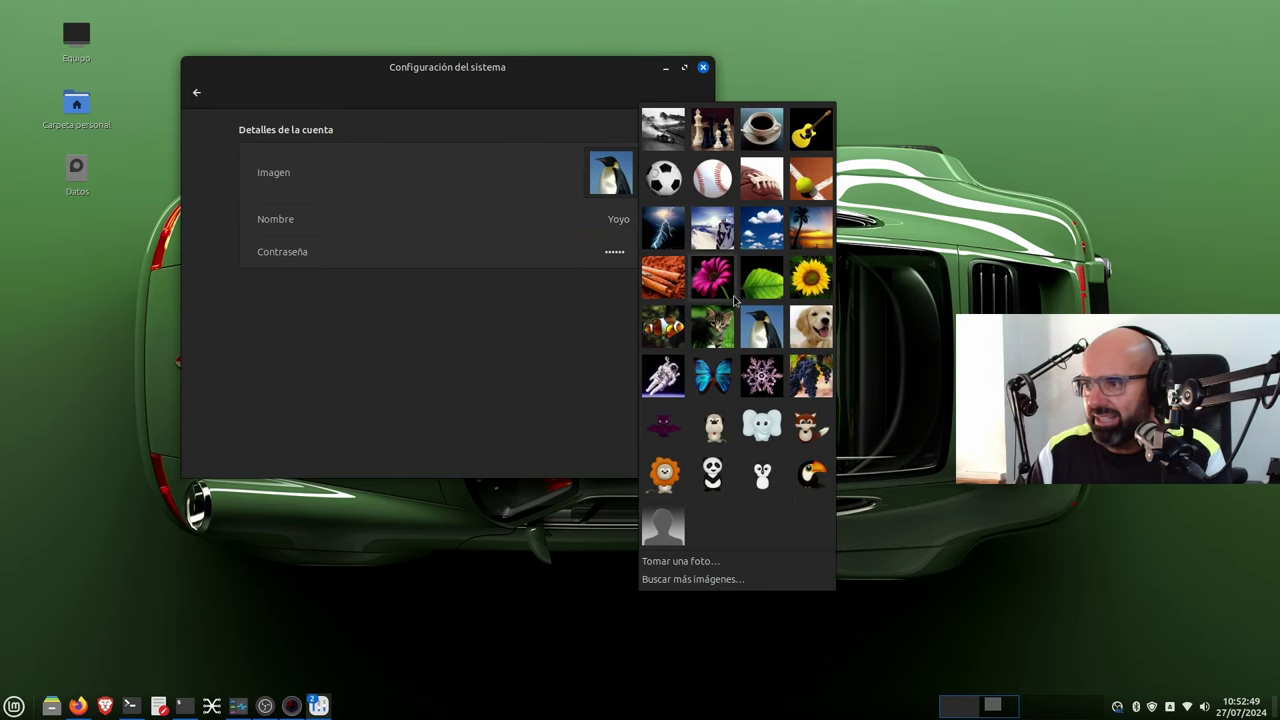
pyautogui.click(765, 142)
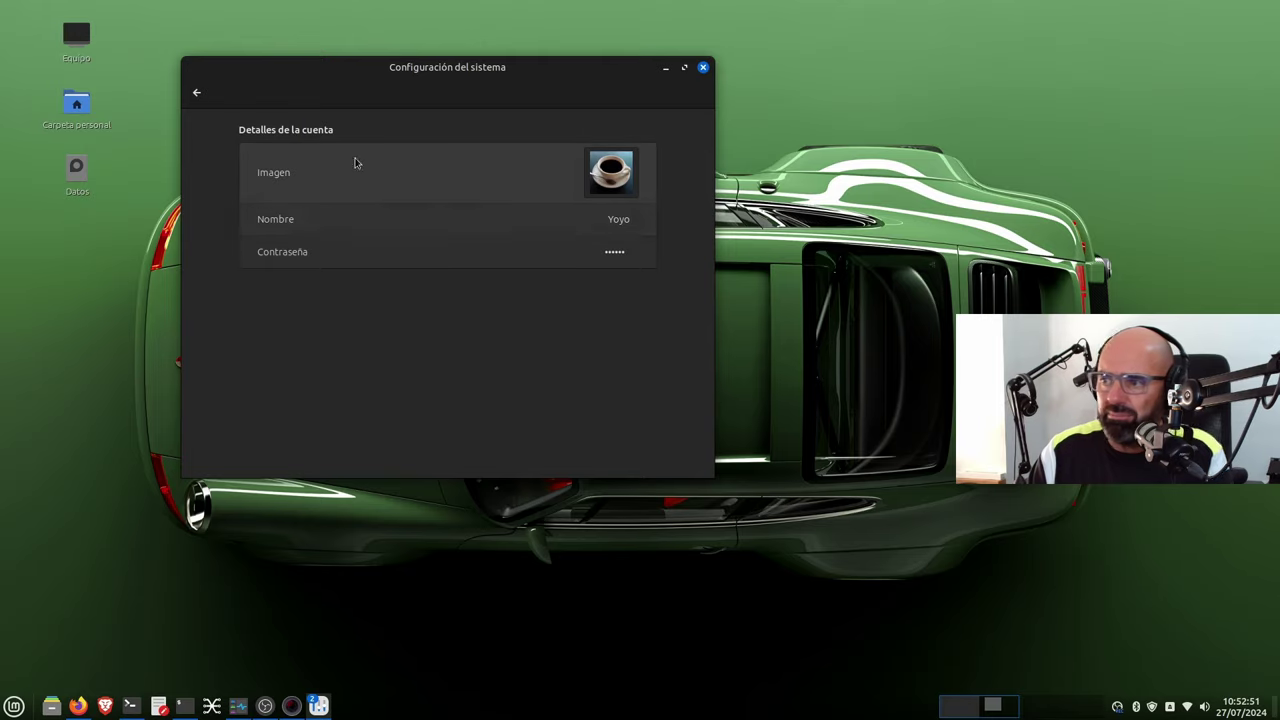
pyautogui.click(197, 93)
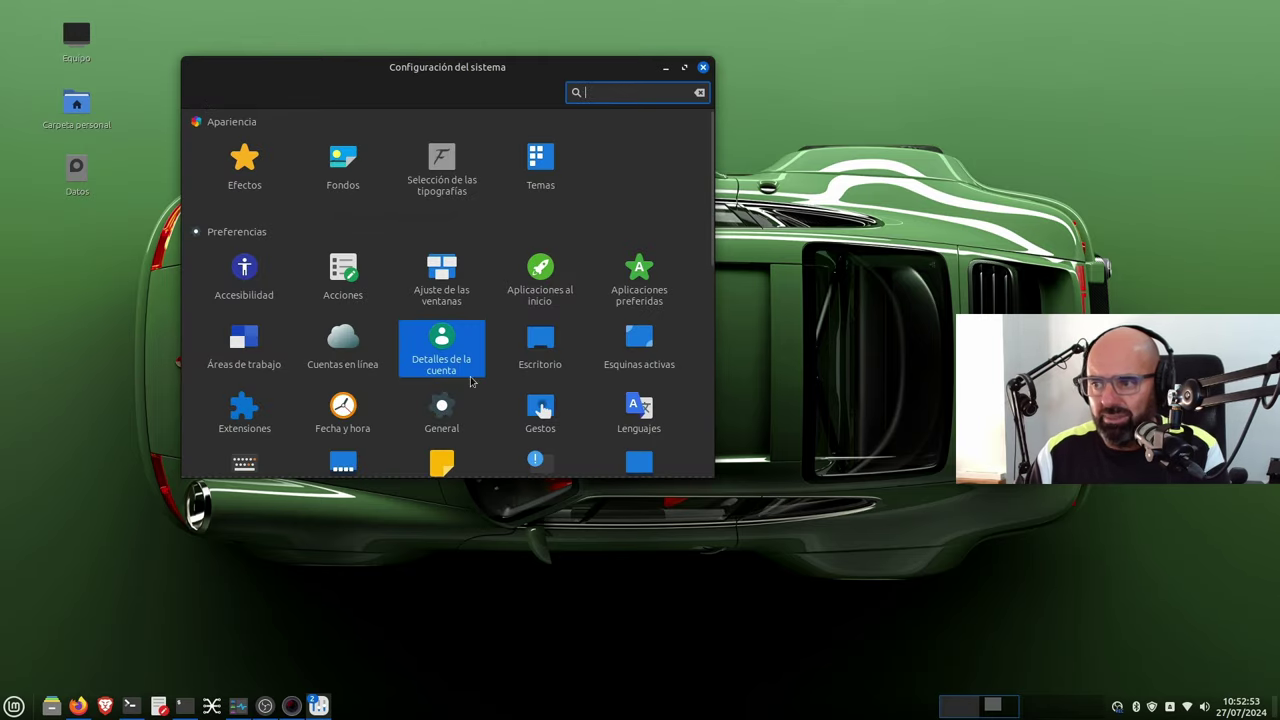
# Review Esquinas activas, try the enabled corner that shows all windows, and return to all settings.
pyautogui.click(632, 350)
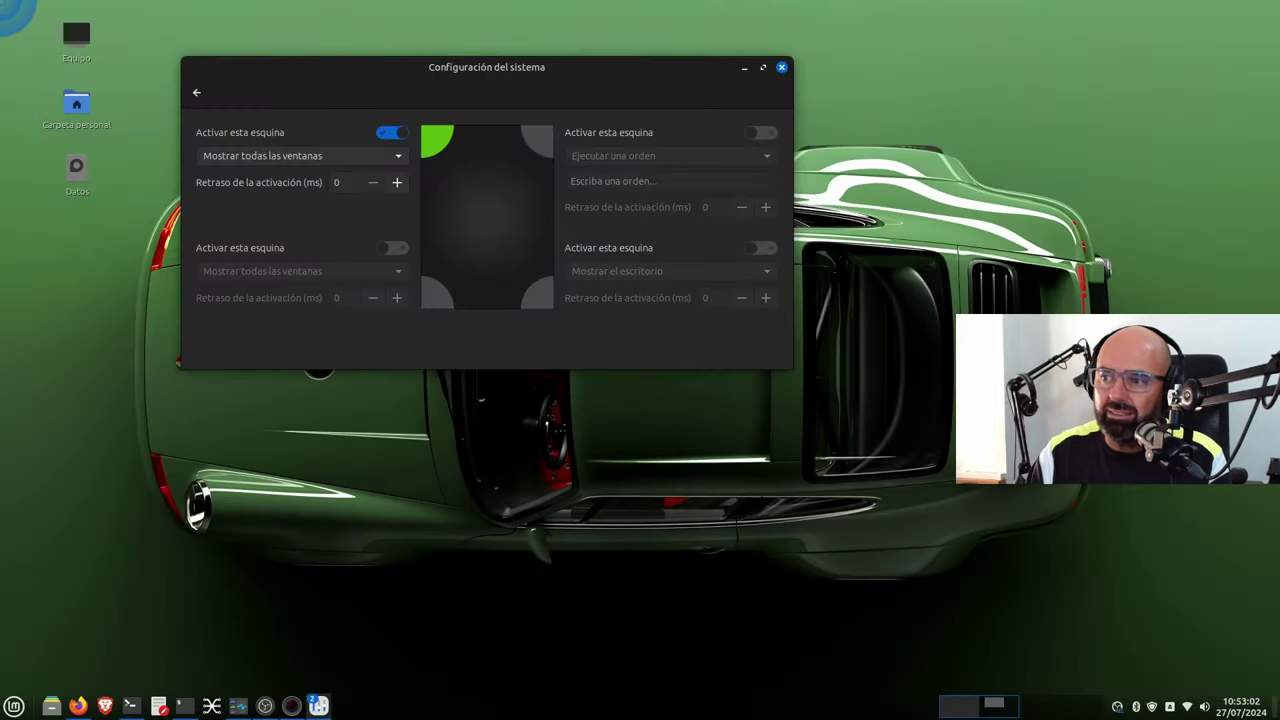
pyautogui.moveTo(2, 2)
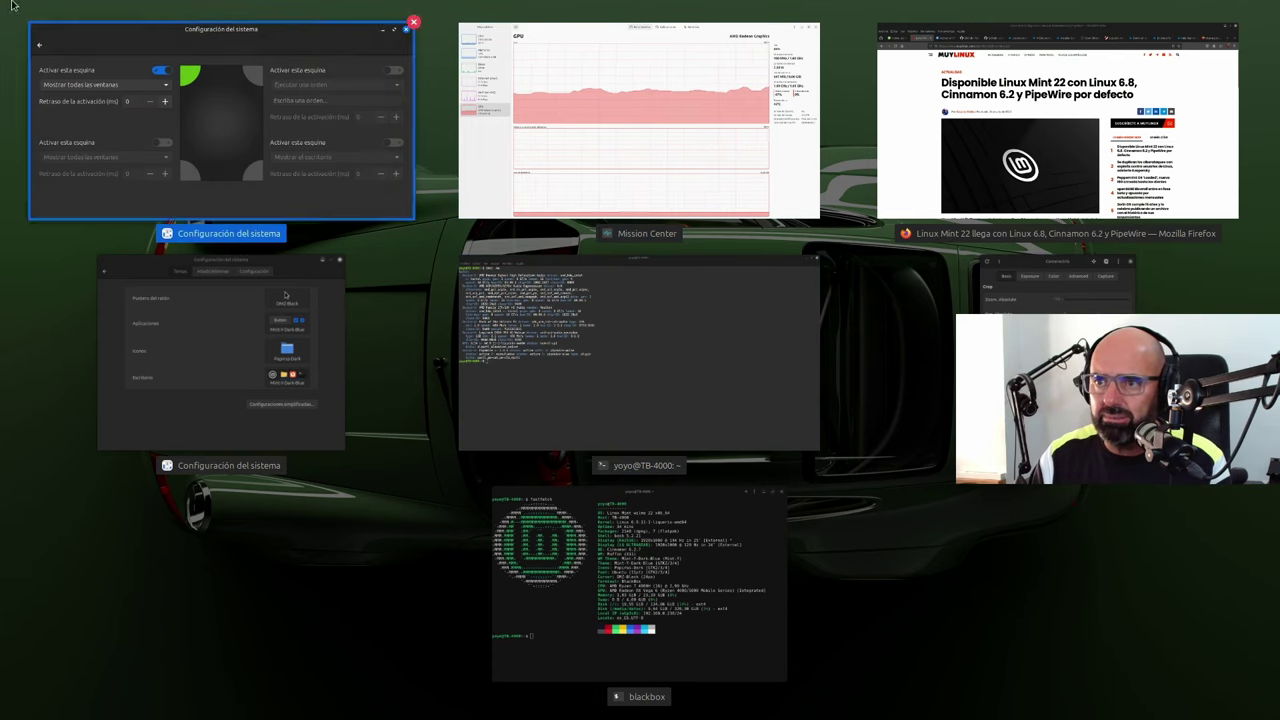
pyautogui.click(220, 111)
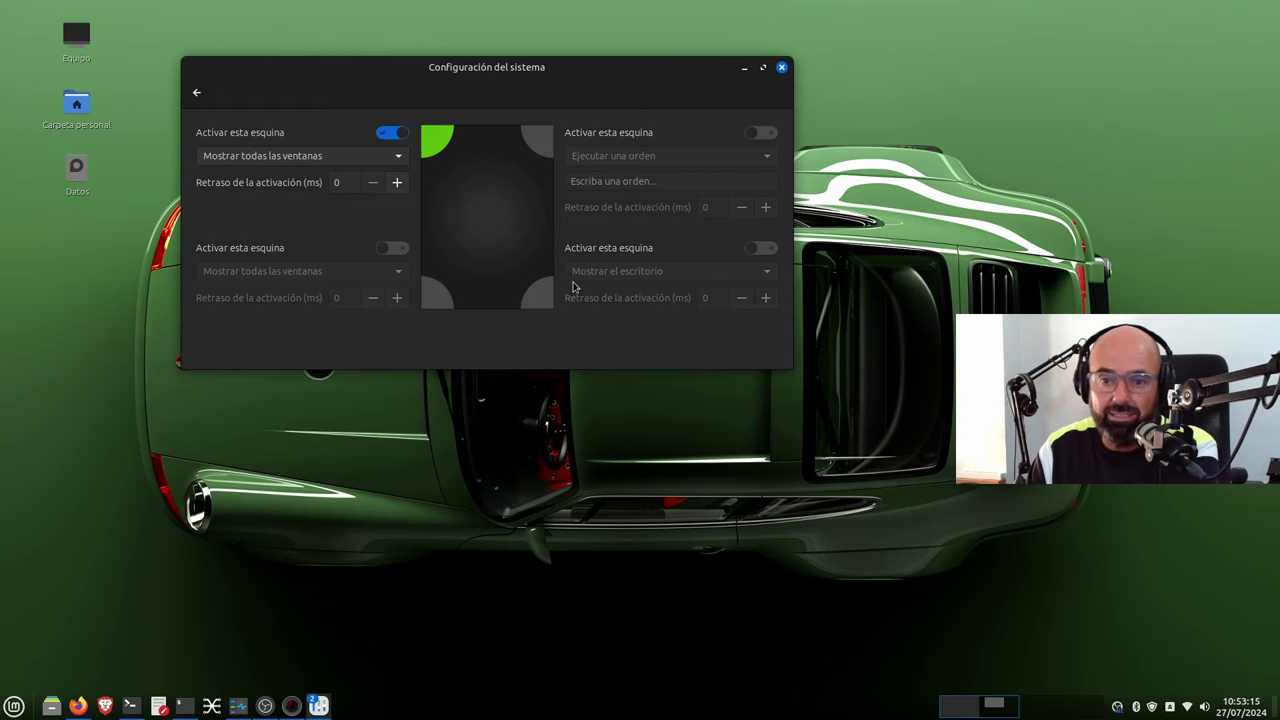
pyautogui.click(195, 95)
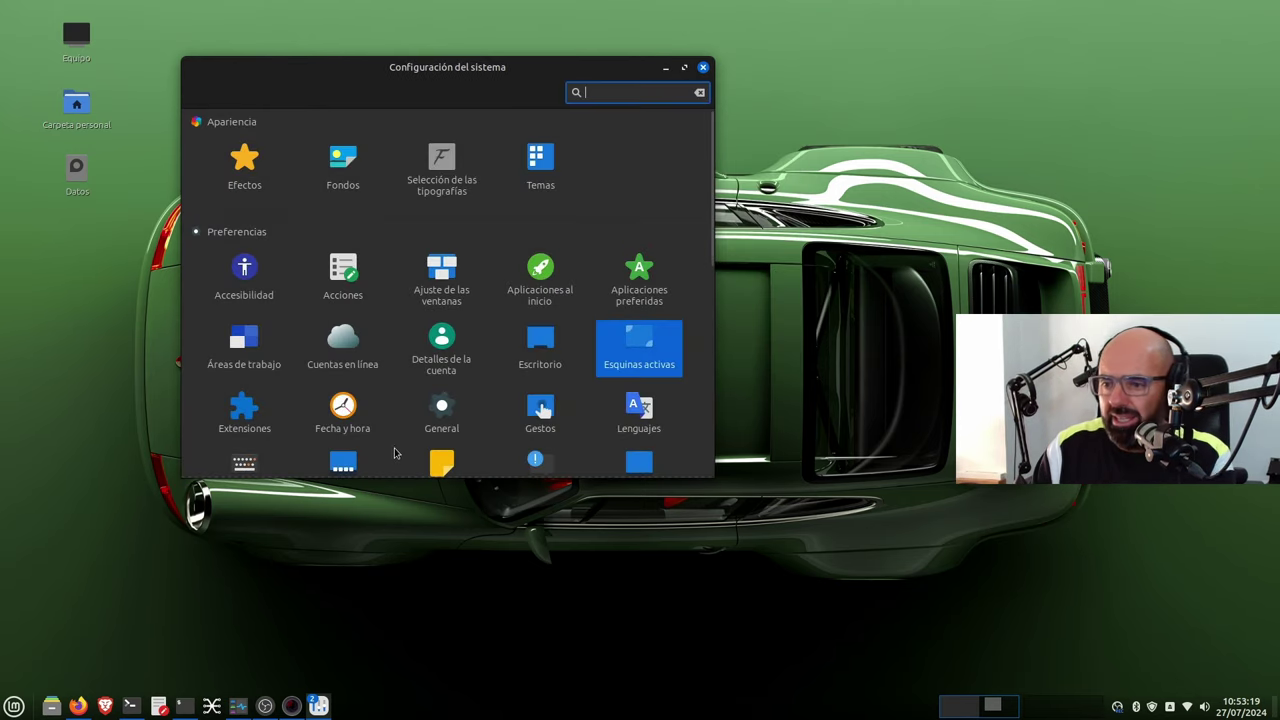
# Check the installed extensions in Extensiones and return to all settings.
pyautogui.scroll(-2, 397, 452)
pyautogui.click(250, 326)
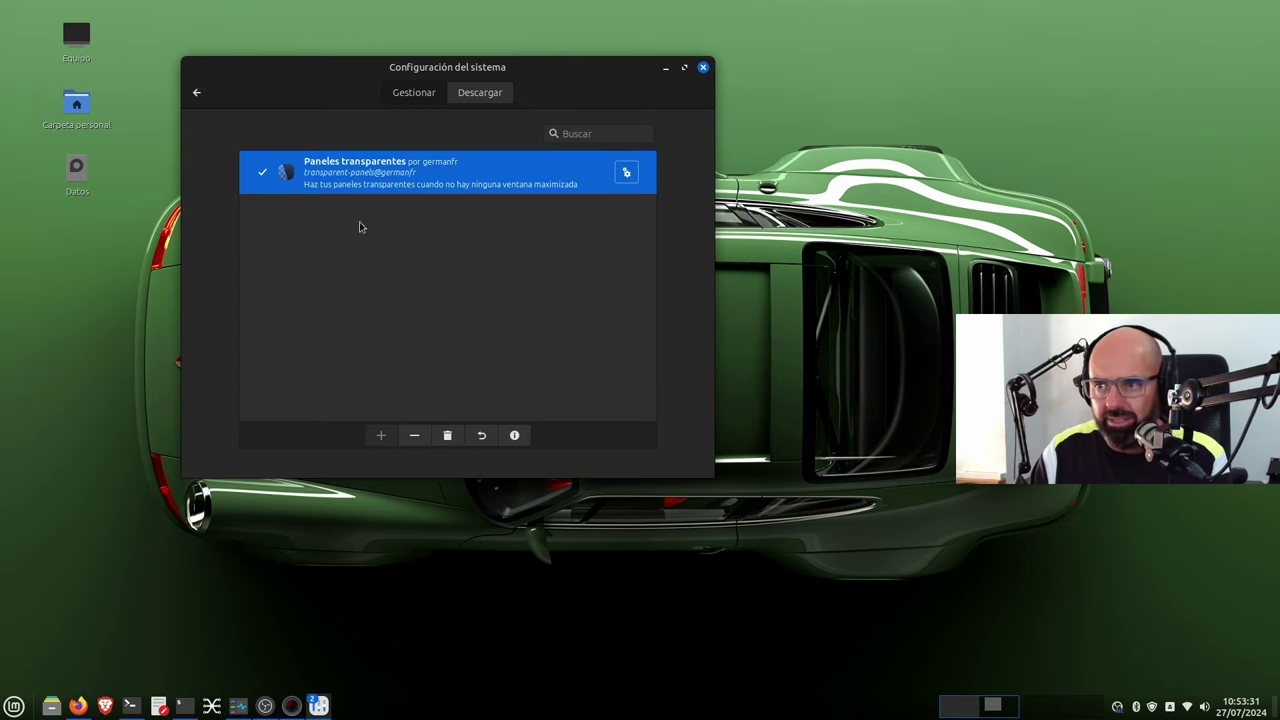
pyautogui.click(197, 94)
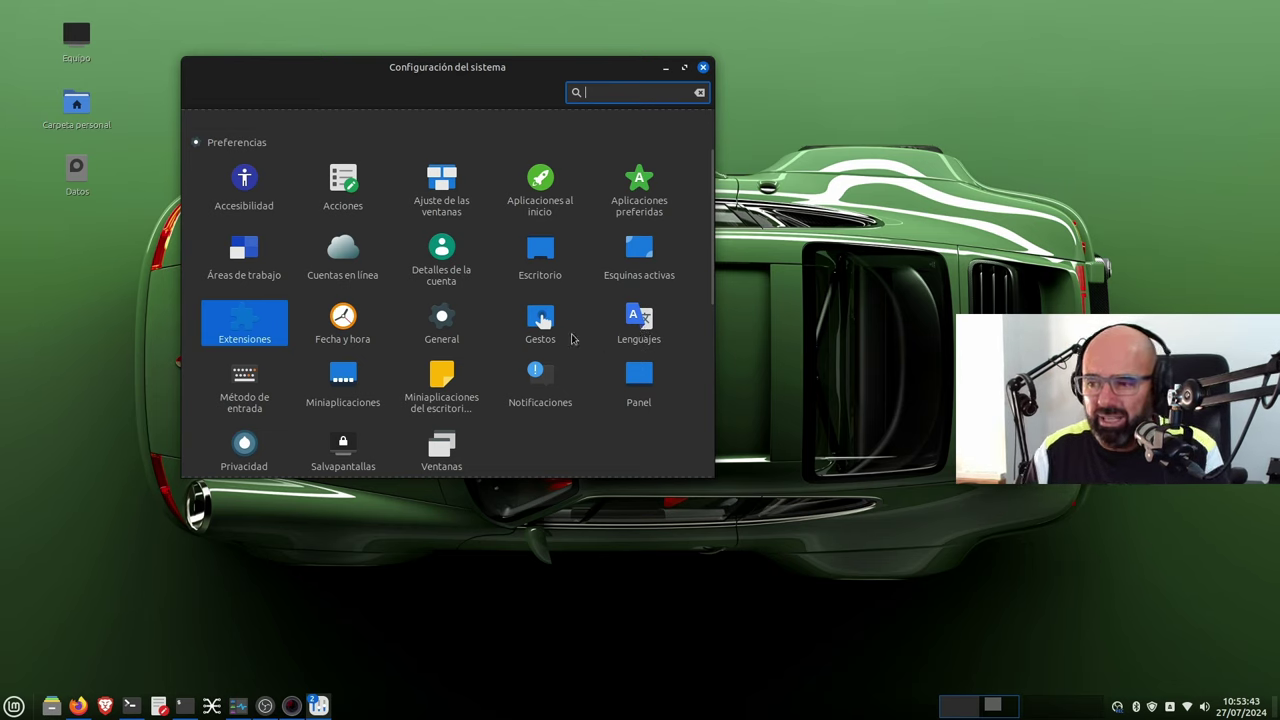
# Browse the applets in Miniaplicaciones and demonstrate the workspace switcher by visiting Área de trabajo 2 and coming back.
pyautogui.click(343, 380)
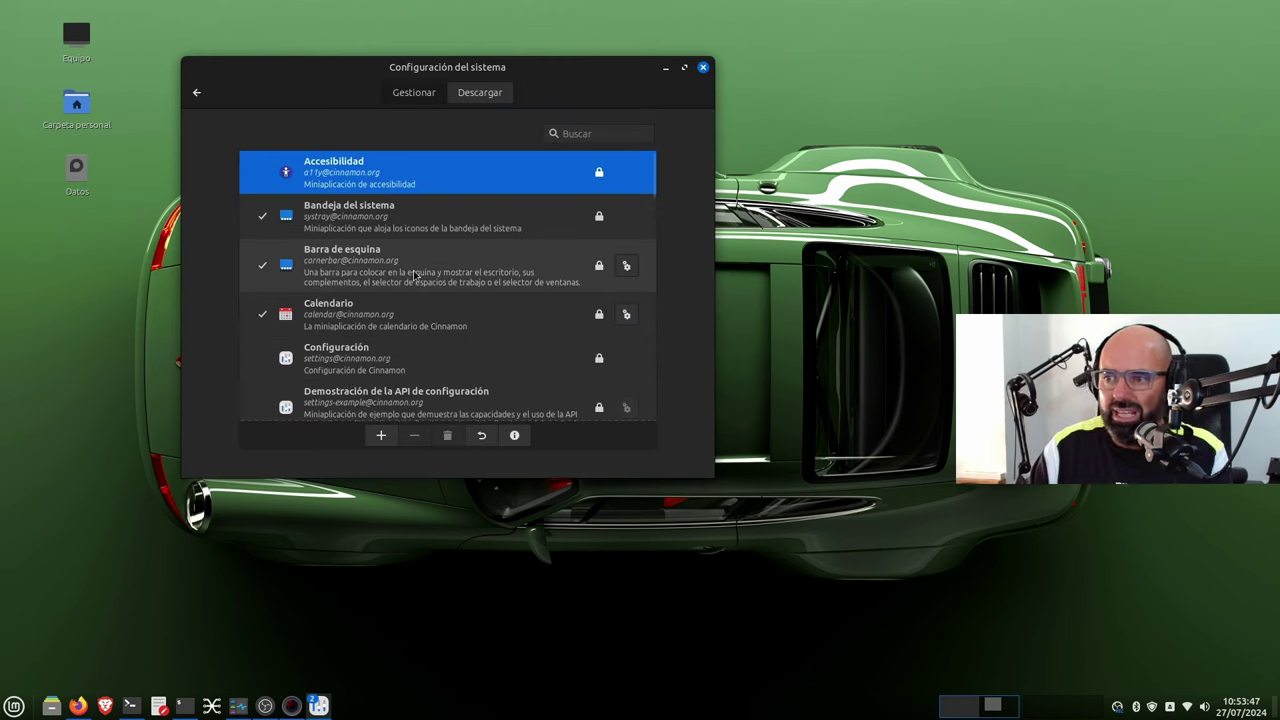
pyautogui.scroll(-10, 415, 275)
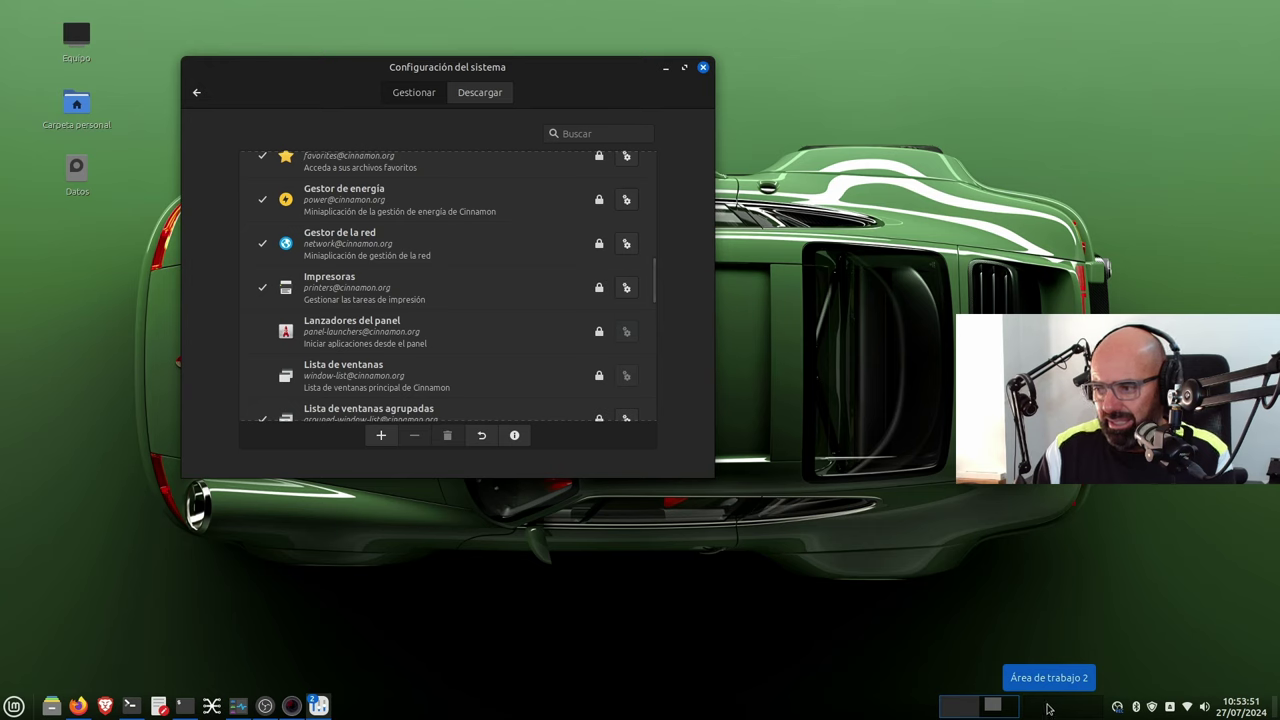
pyautogui.scroll(-8, 455, 310)
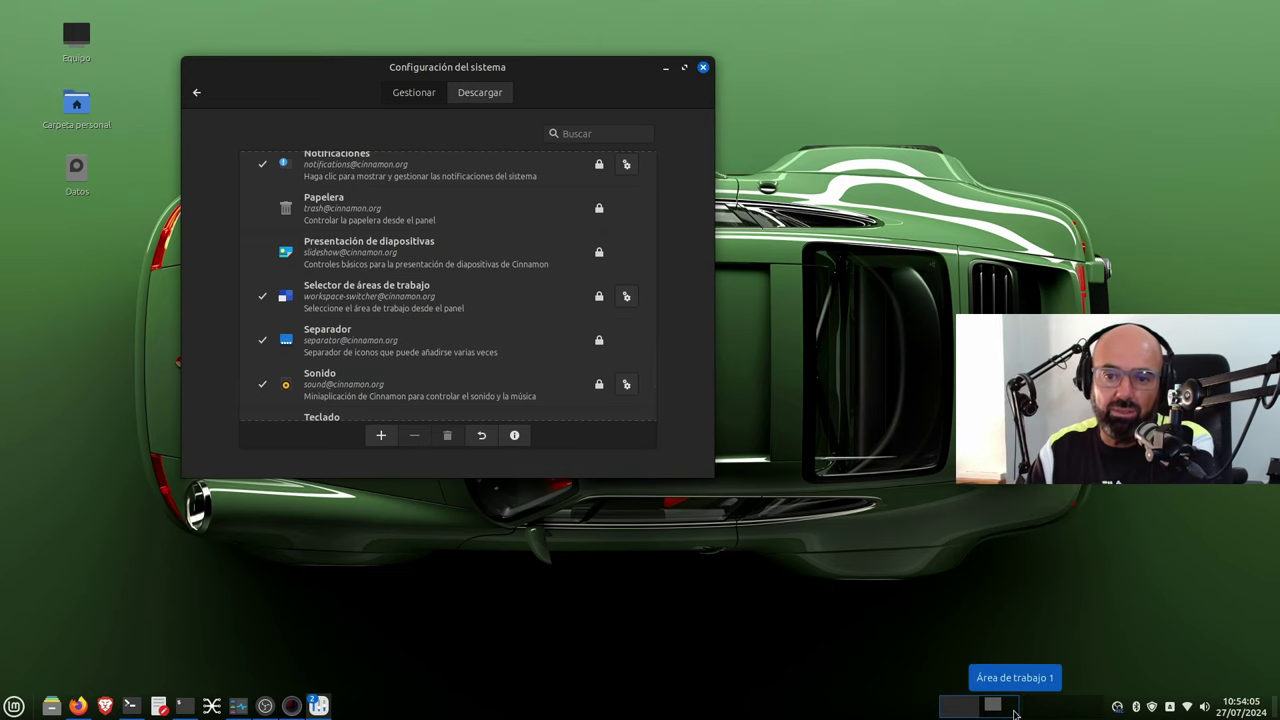
pyautogui.click(1060, 712)
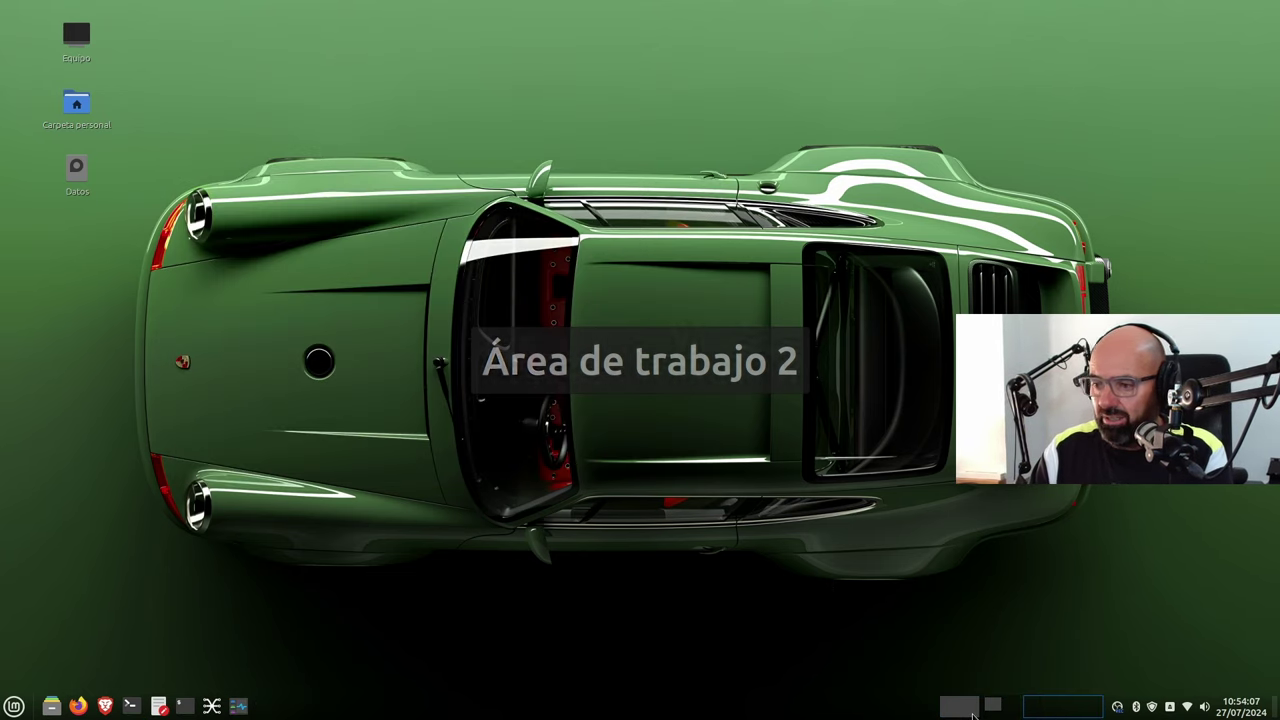
pyautogui.click(963, 712)
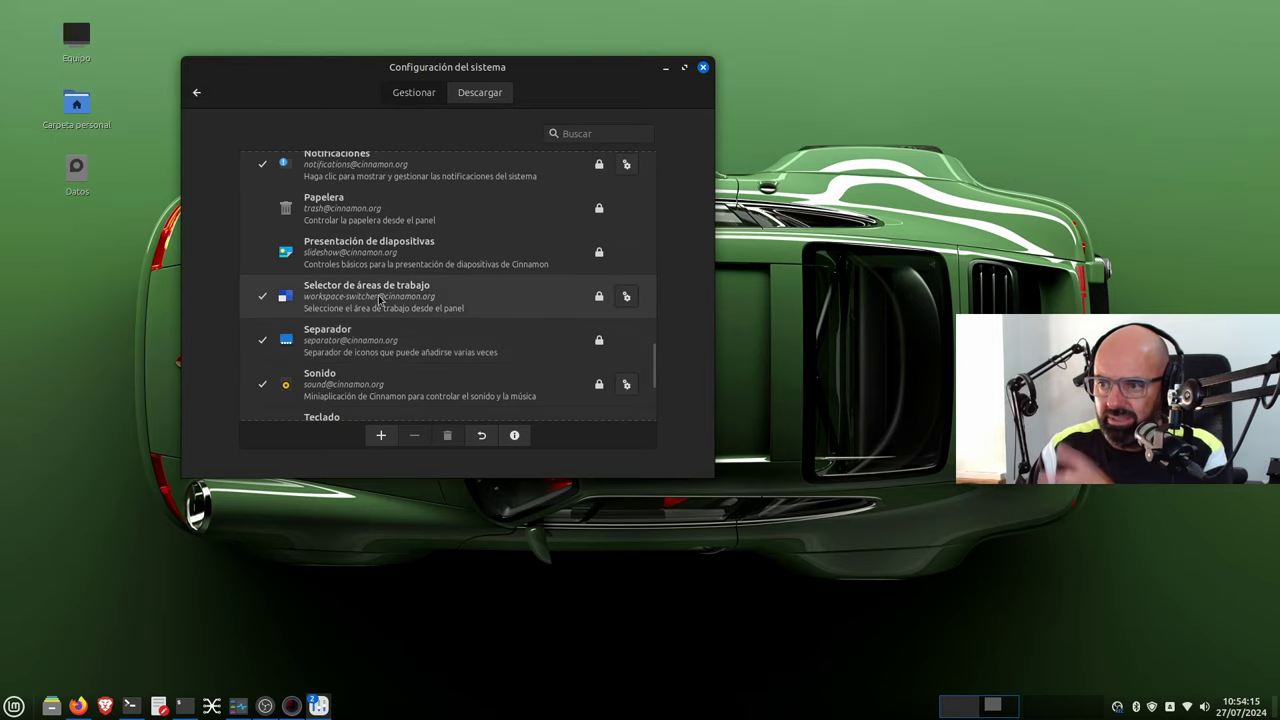
pyautogui.click(196, 92)
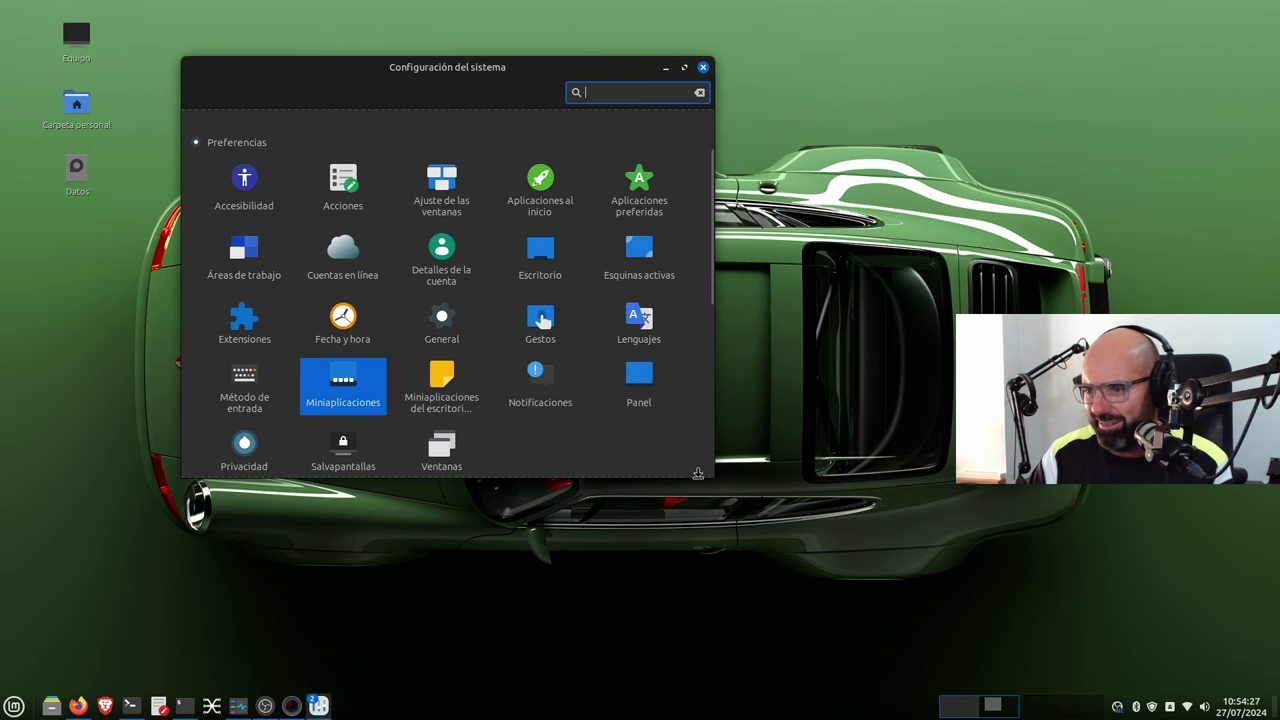
# Look at Notificaciones, then review the recent files and connectivity options in Privacidad.
pyautogui.click(518, 390)
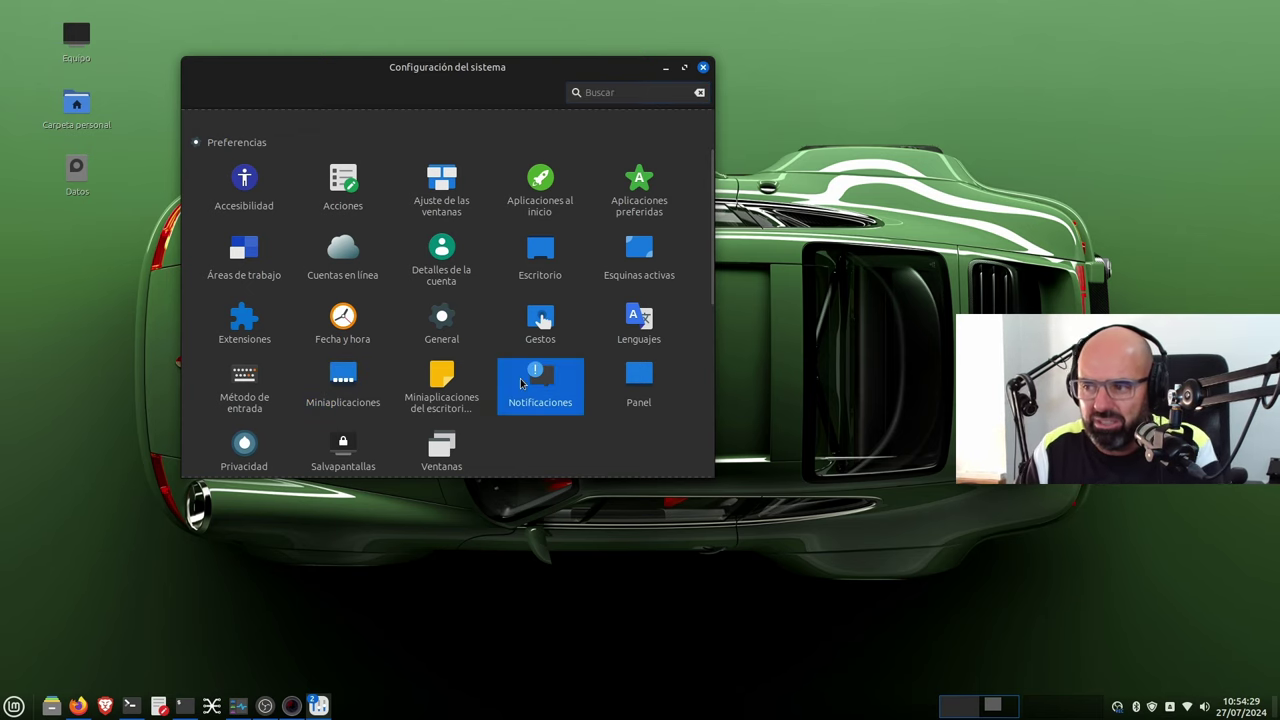
pyautogui.click(196, 92)
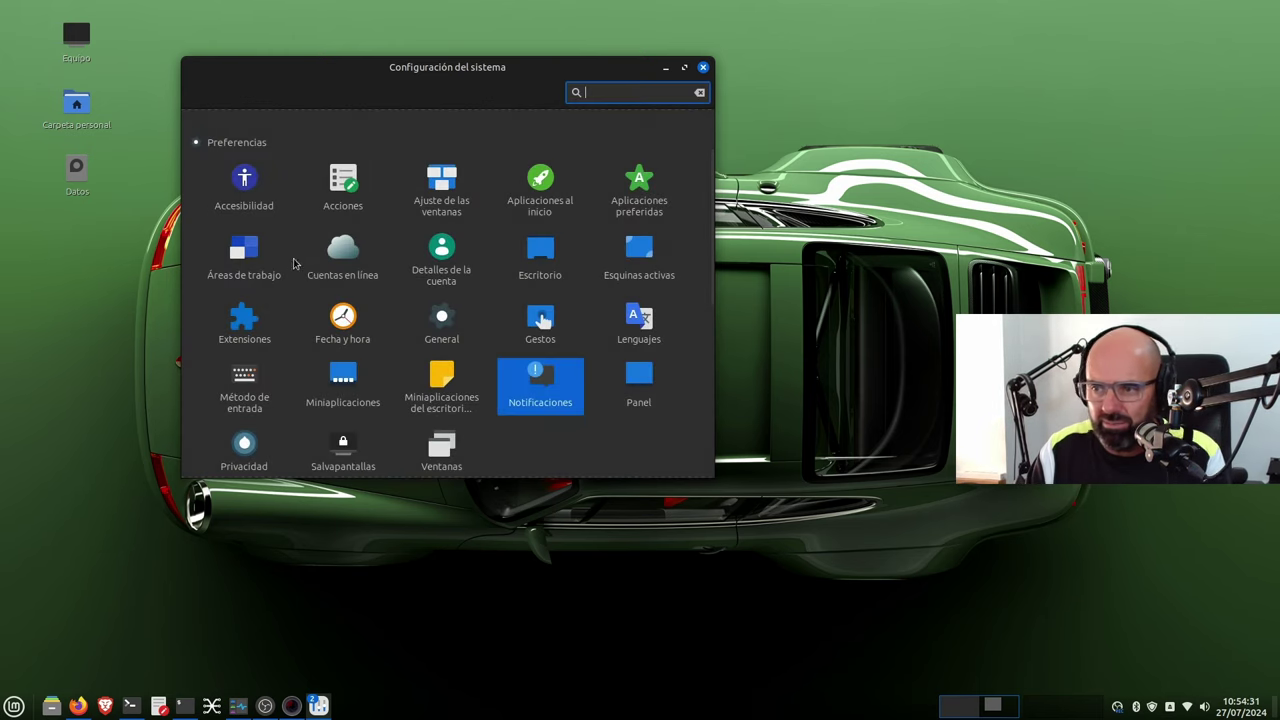
pyautogui.scroll(-2, 294, 257)
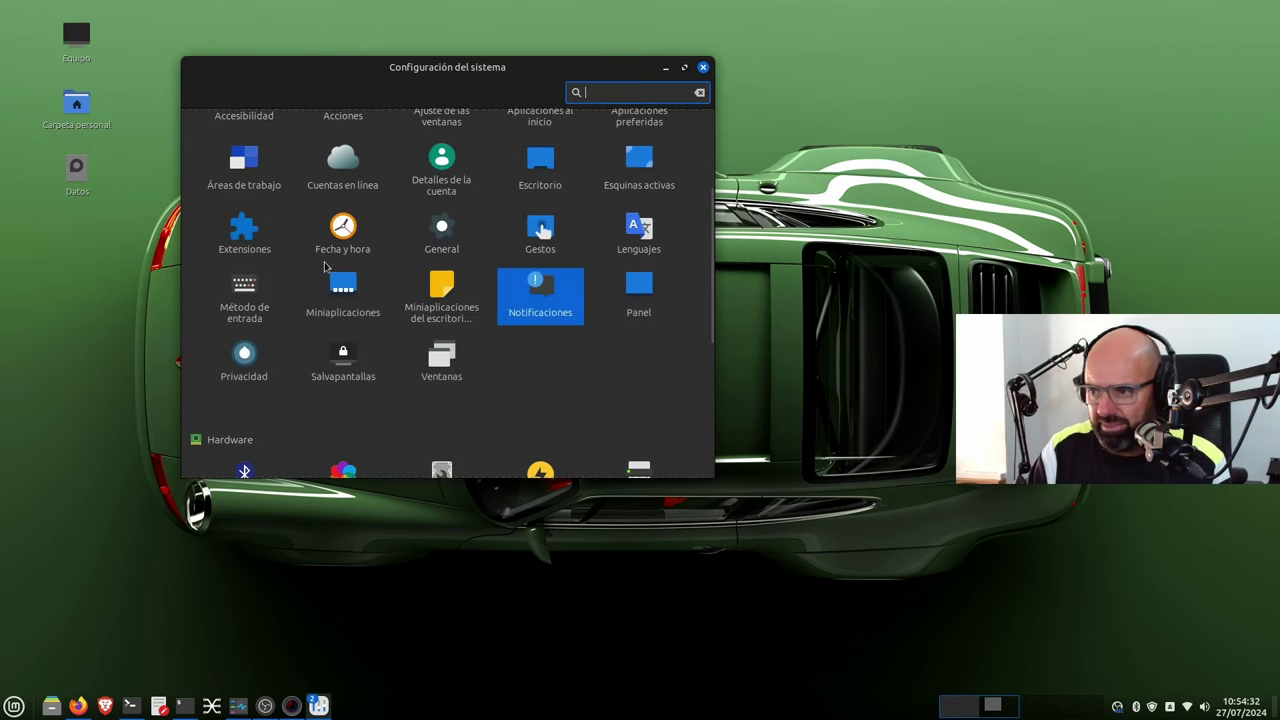
pyautogui.click(245, 358)
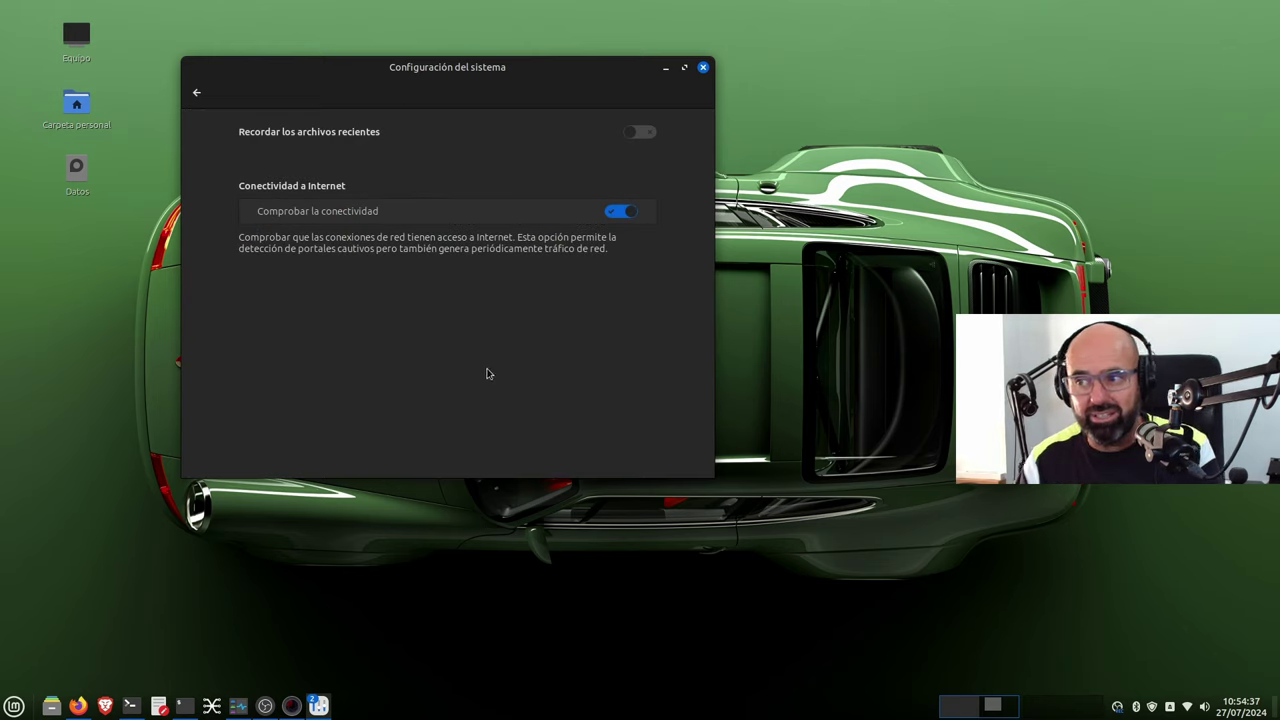
pyautogui.click(196, 92)
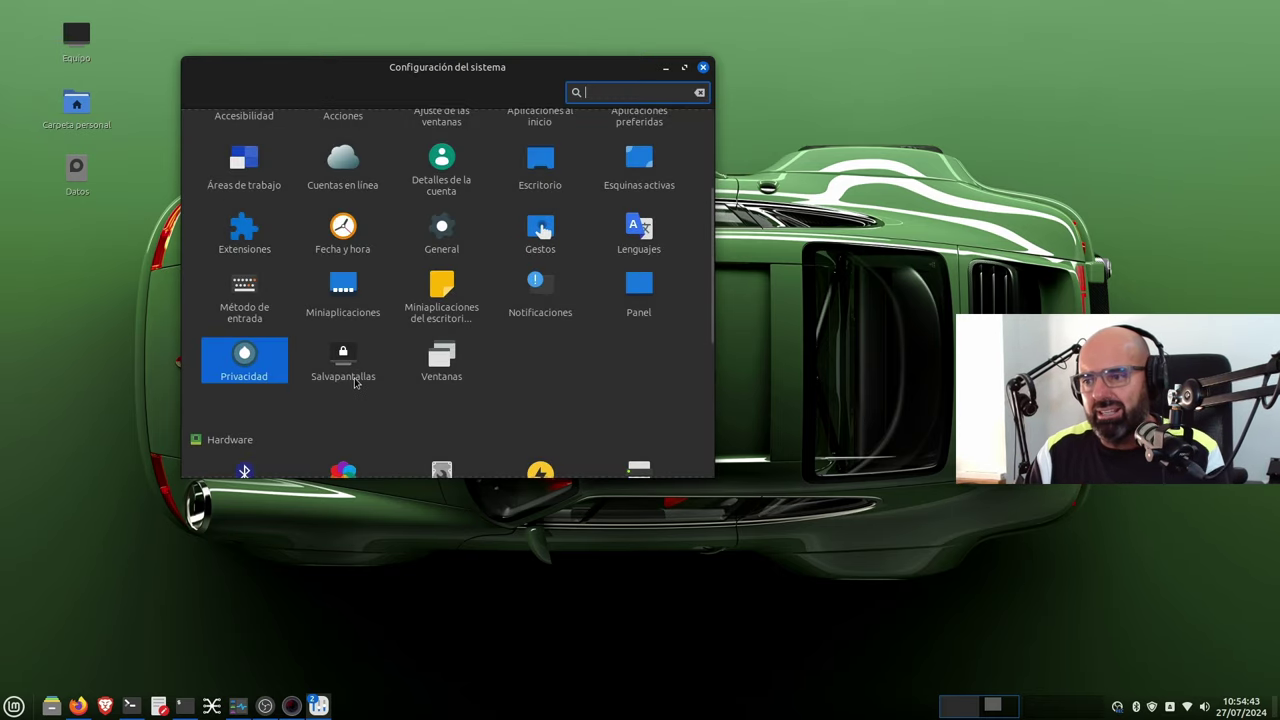
# Review the lock options in Salvapantallas and the display layout in Monitor, then return to all settings.
pyautogui.click(354, 378)
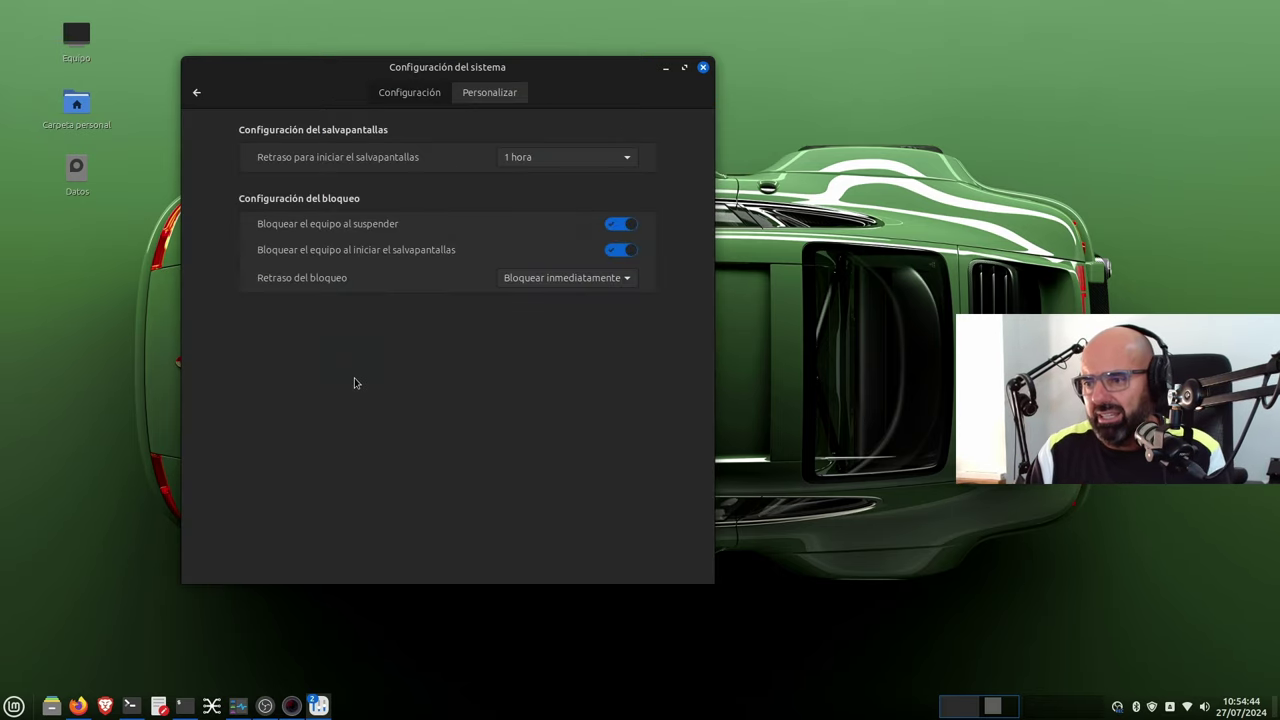
pyautogui.click(196, 93)
pyautogui.scroll(-2, 509, 350)
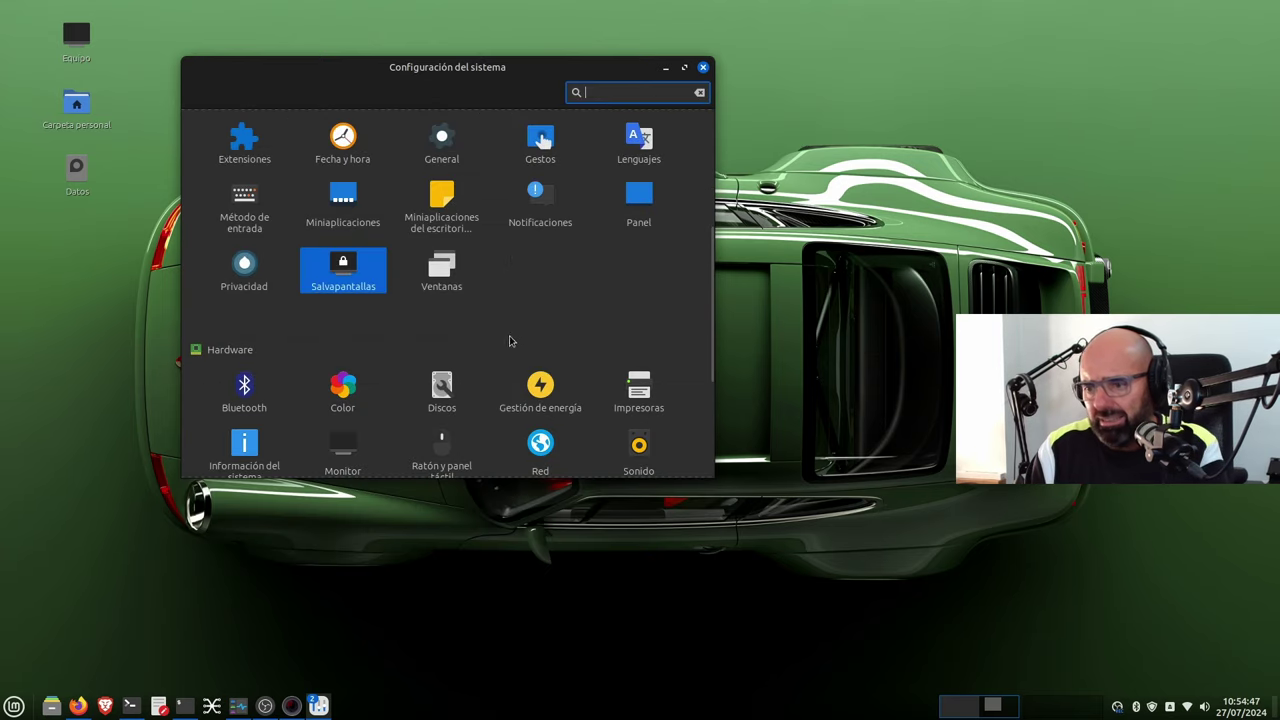
pyautogui.scroll(-2, 498, 324)
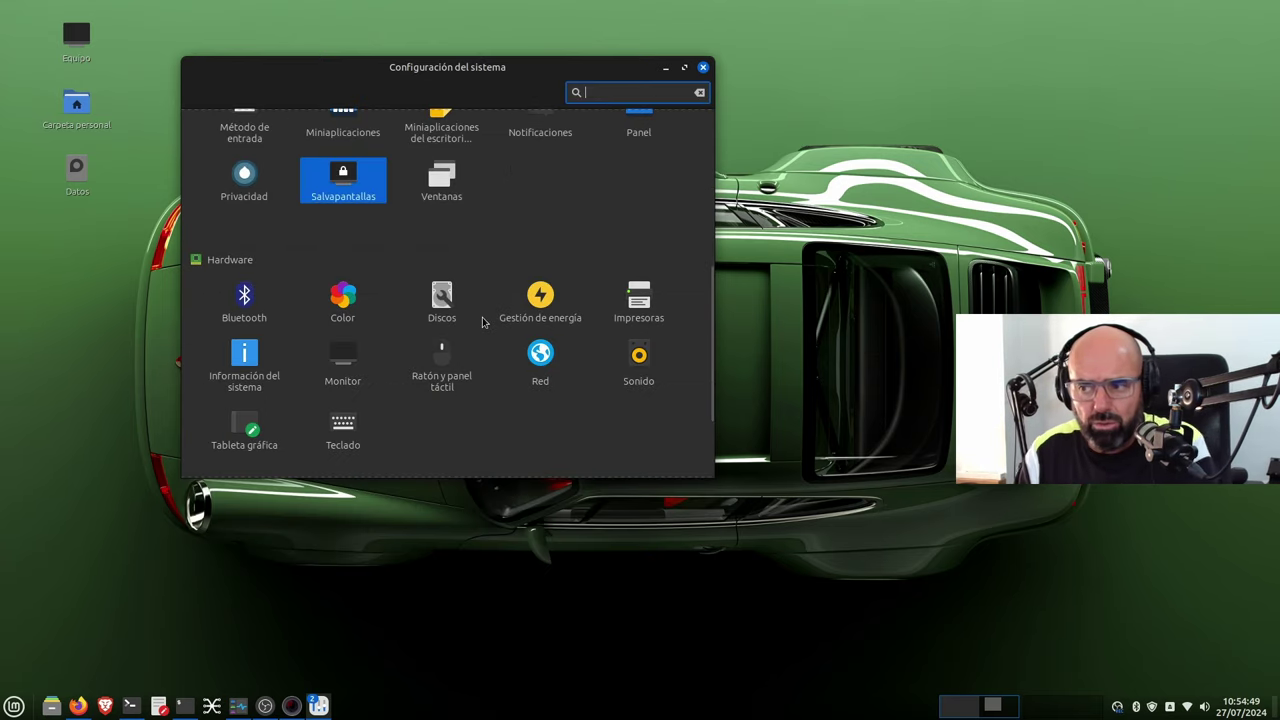
pyautogui.click(345, 357)
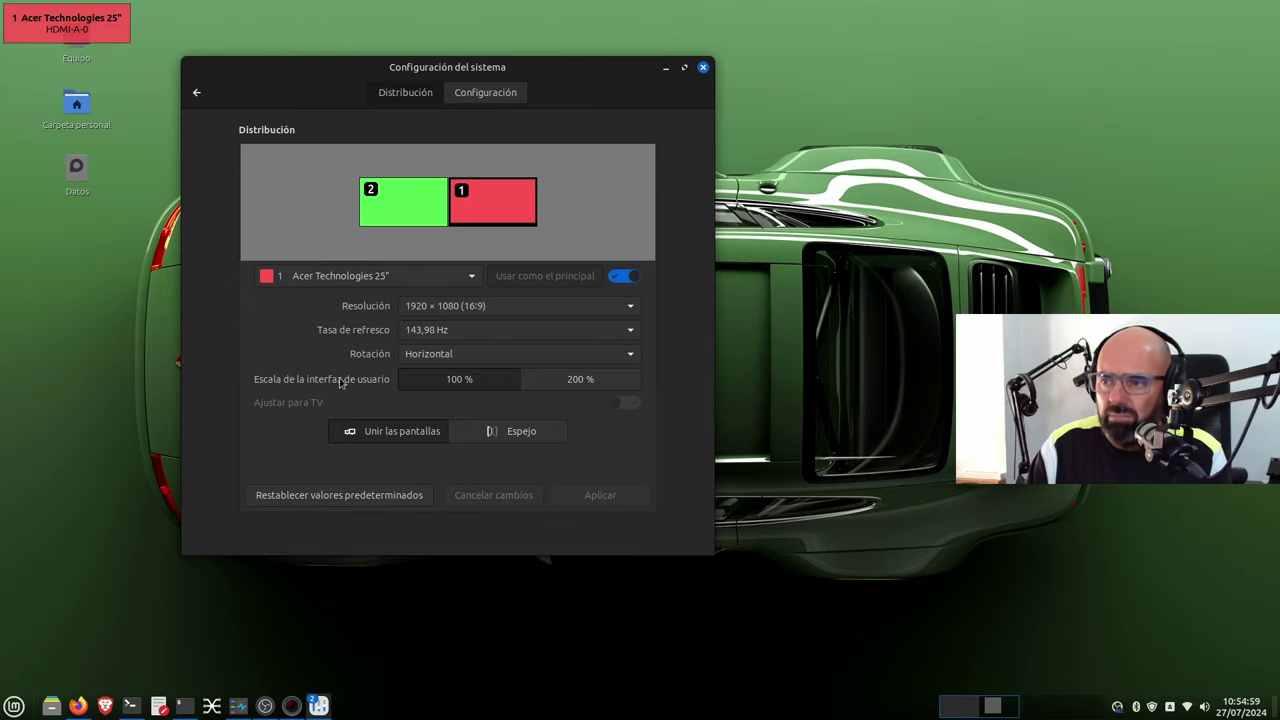
pyautogui.moveTo(333, 75); pyautogui.dragTo(566, 128)
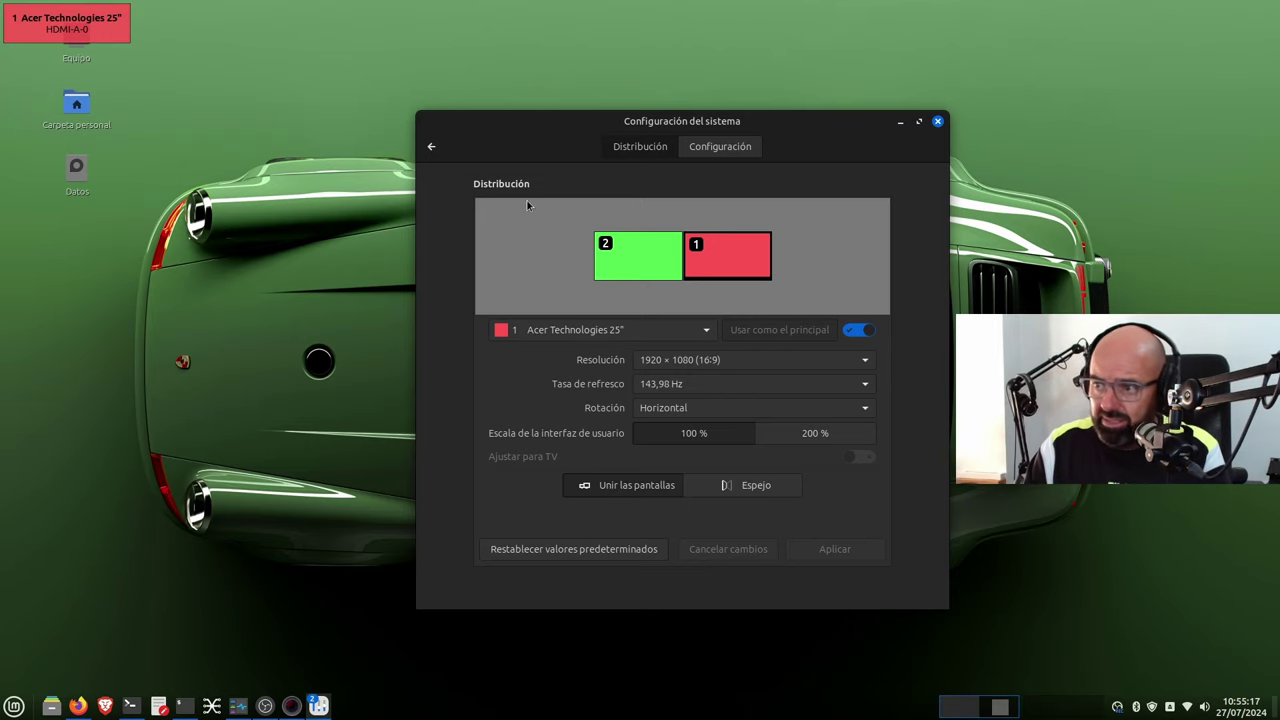
pyautogui.click(430, 148)
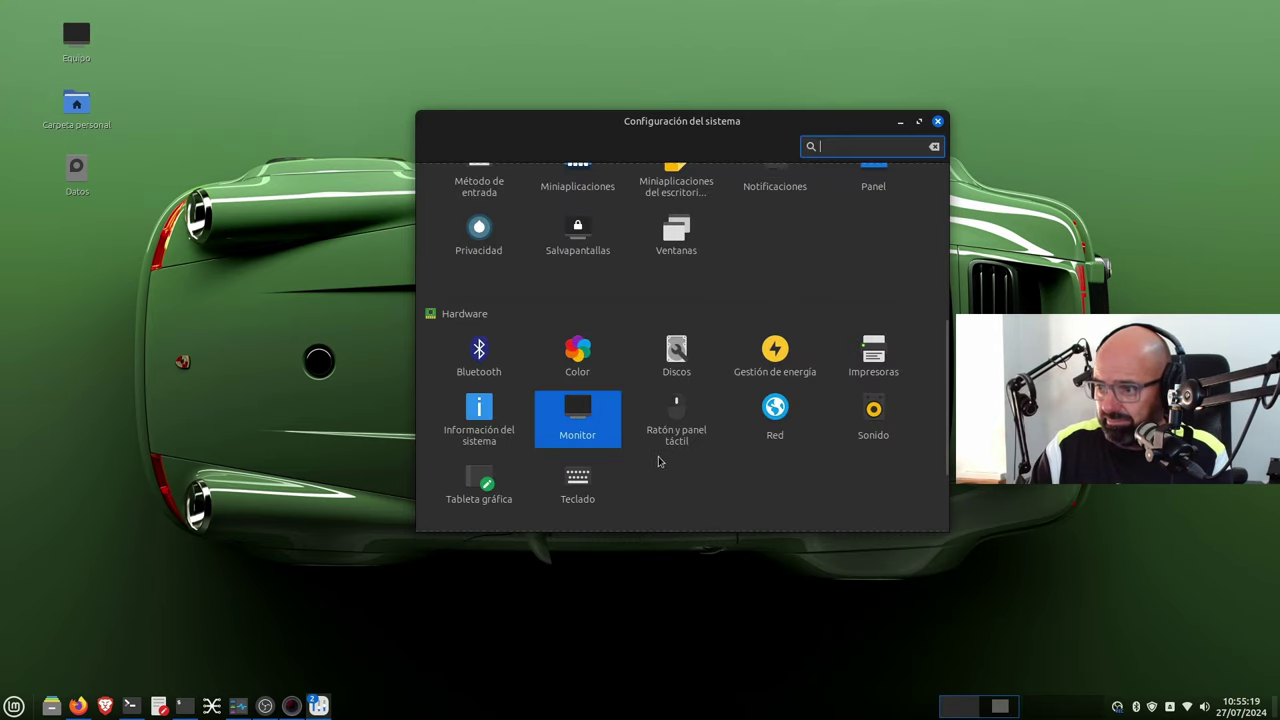
# Review the output devices in Sonido, look over the Hardware and Administración modules, and close the system settings.
pyautogui.click(873, 414)
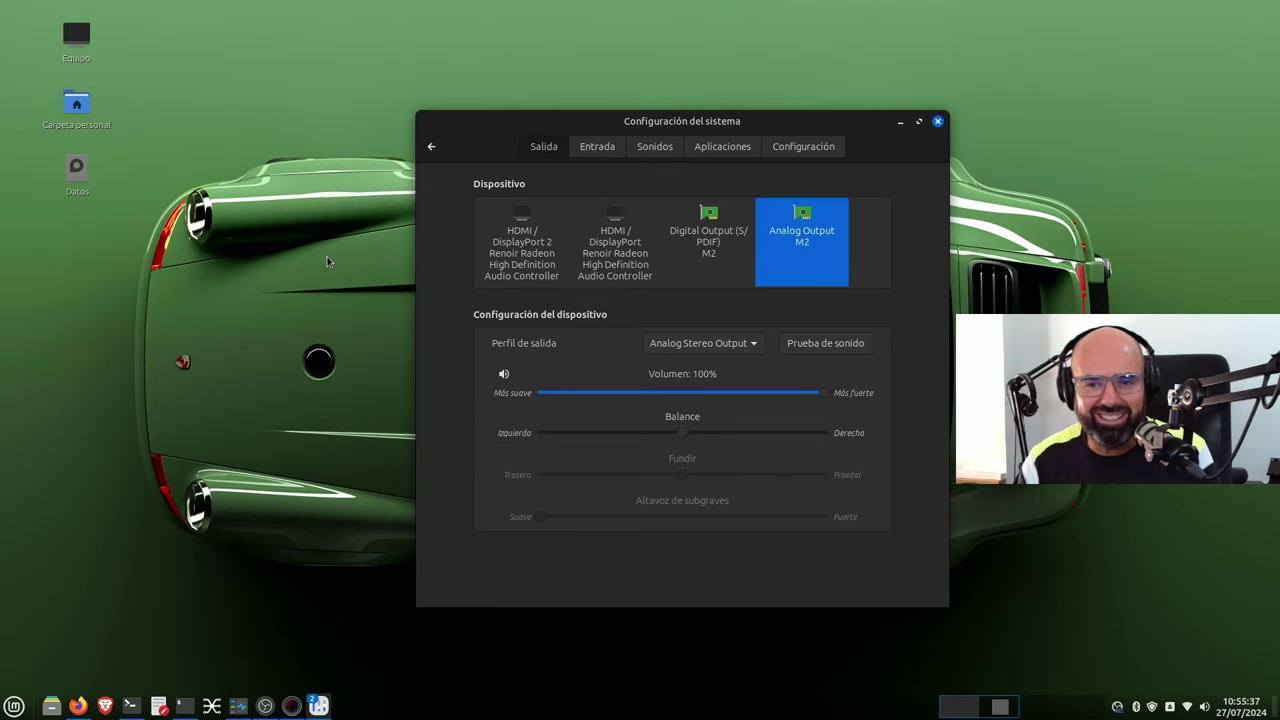
pyautogui.click(431, 146)
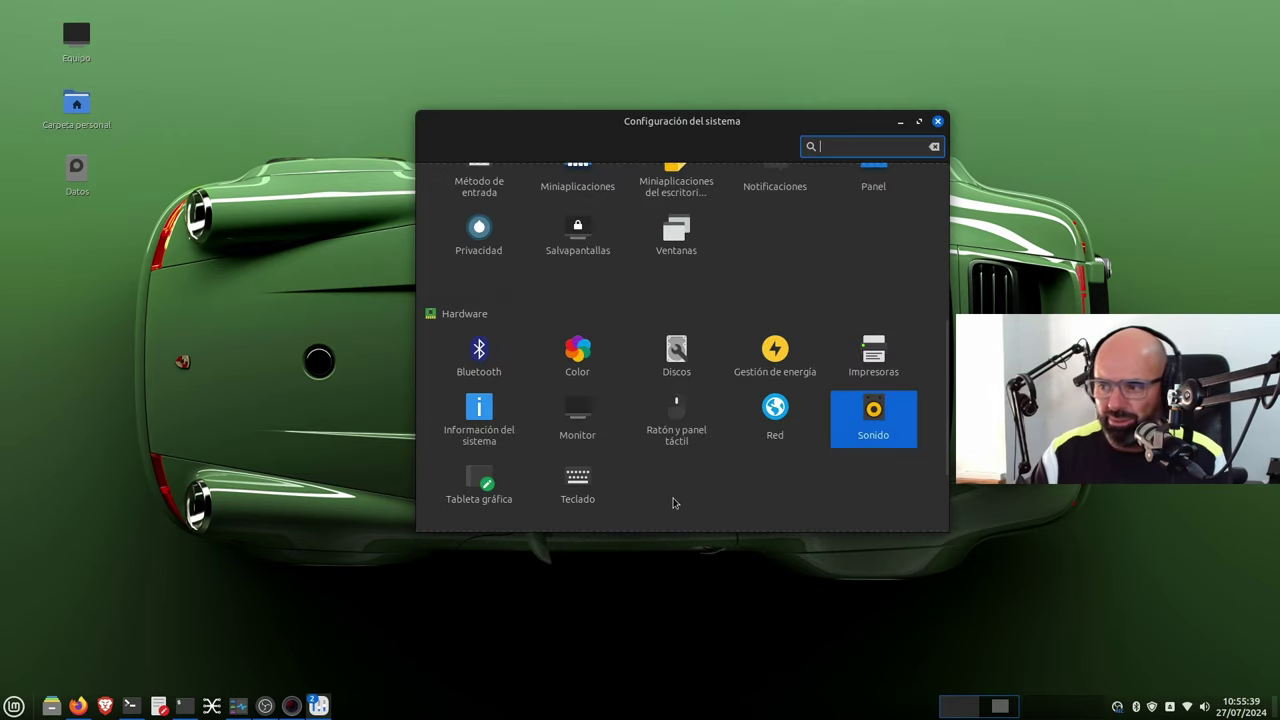
pyautogui.scroll(-3, 831, 484)
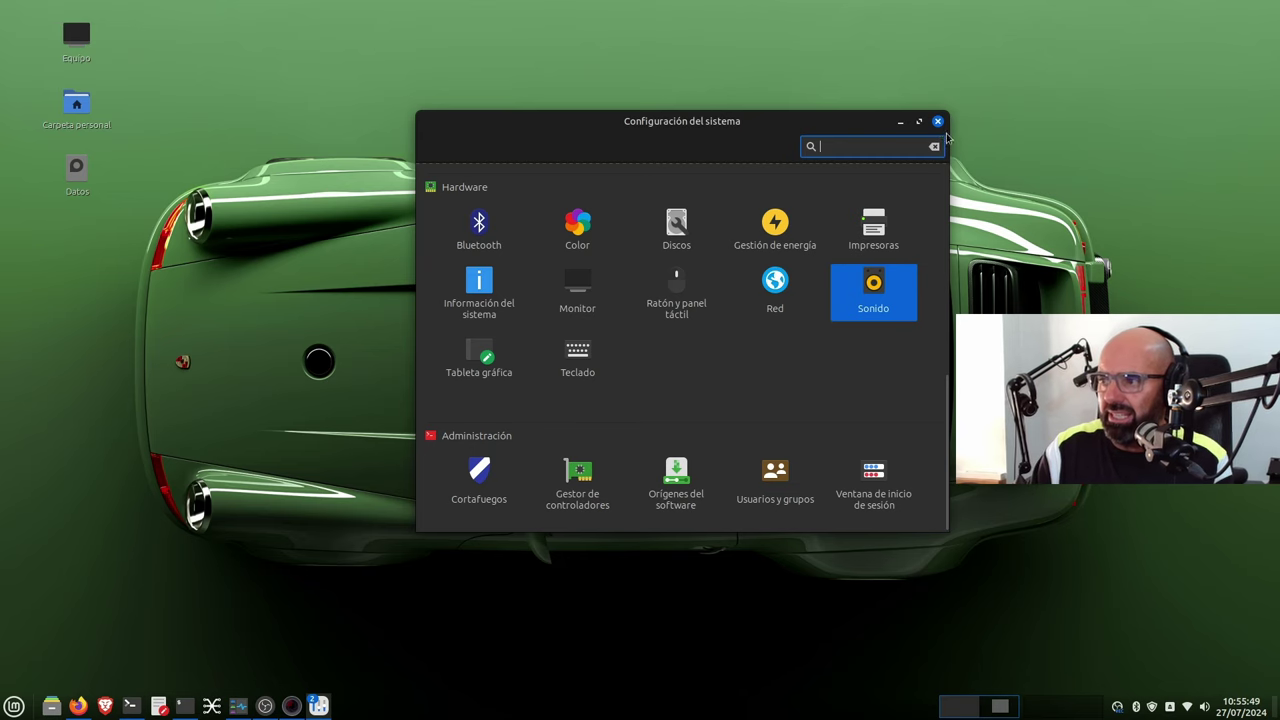
pyautogui.moveTo(710, 122); pyautogui.dragTo(556, 109)
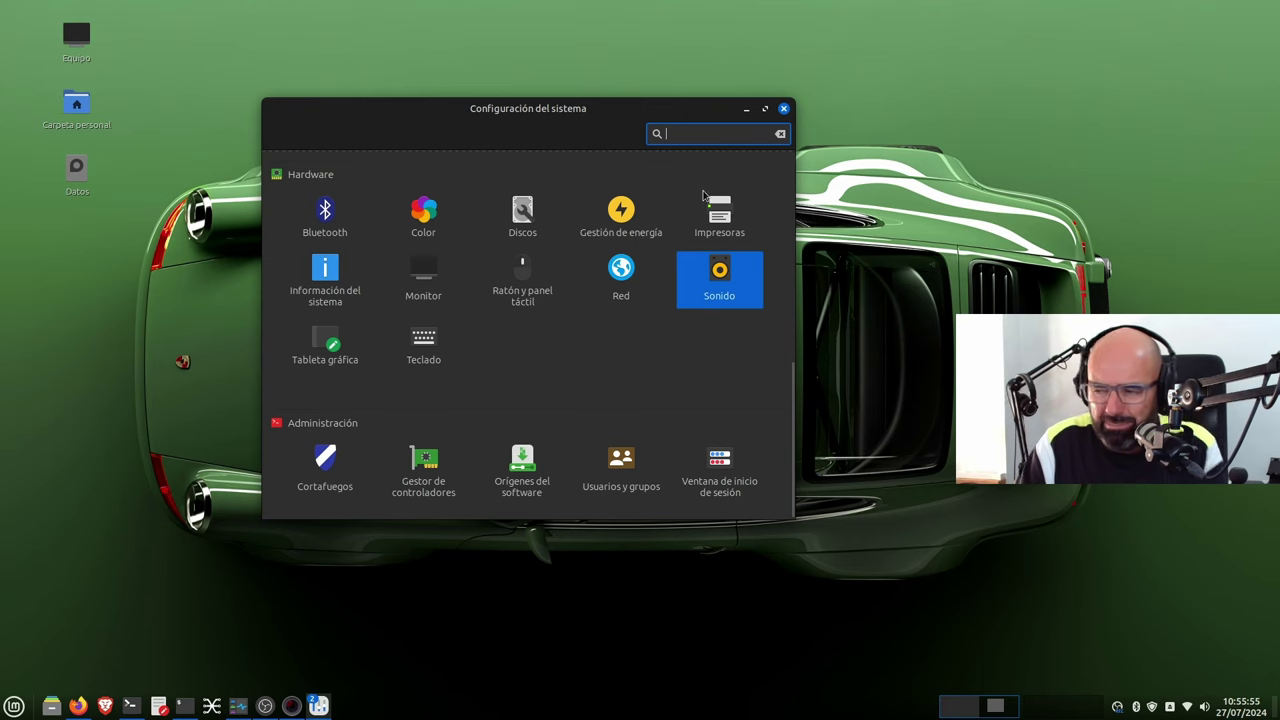
pyautogui.click(784, 110)
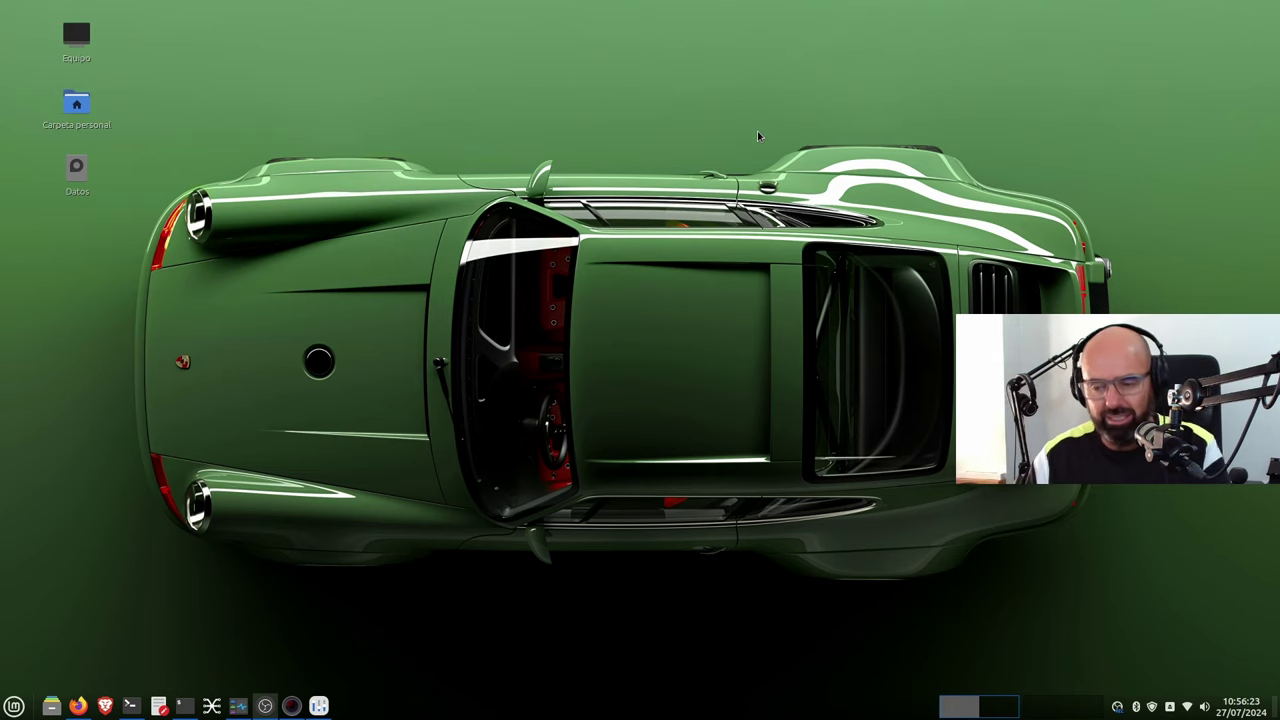
# Switch to Firefox and examine the geekland article on activating the quick search filter in Synaptic.
pyautogui.click(77, 703)
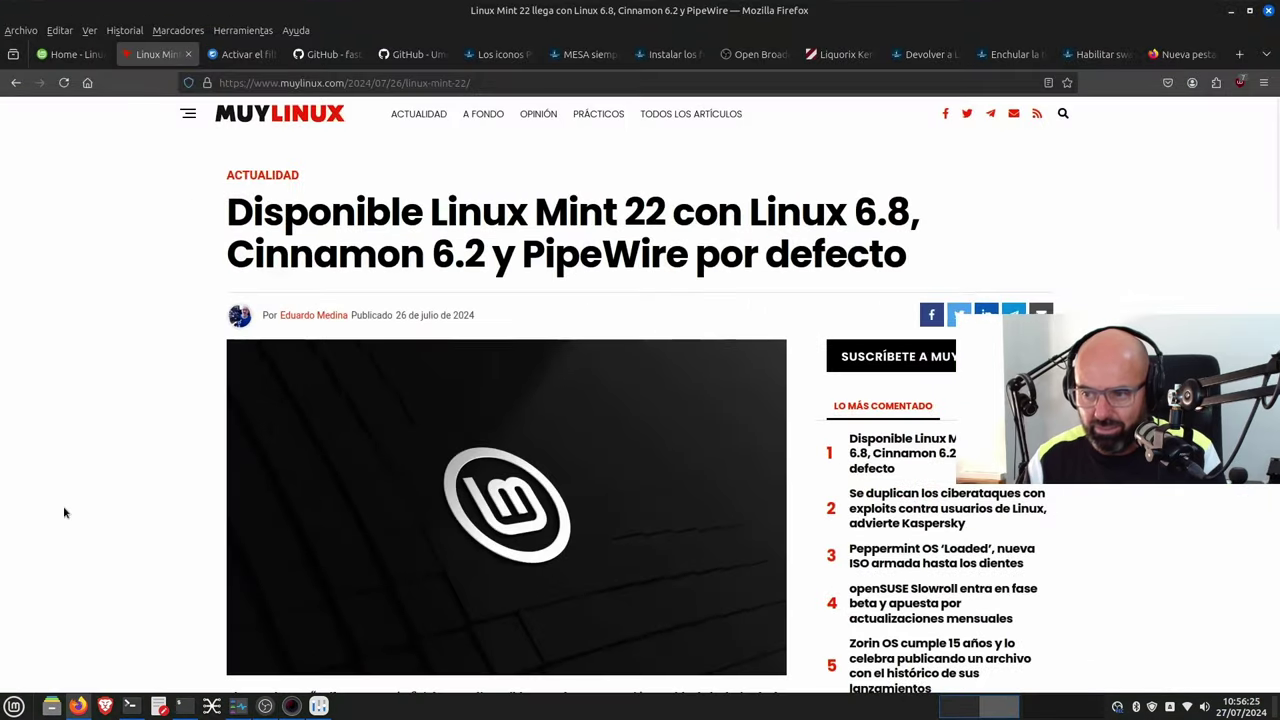
pyautogui.click(214, 60)
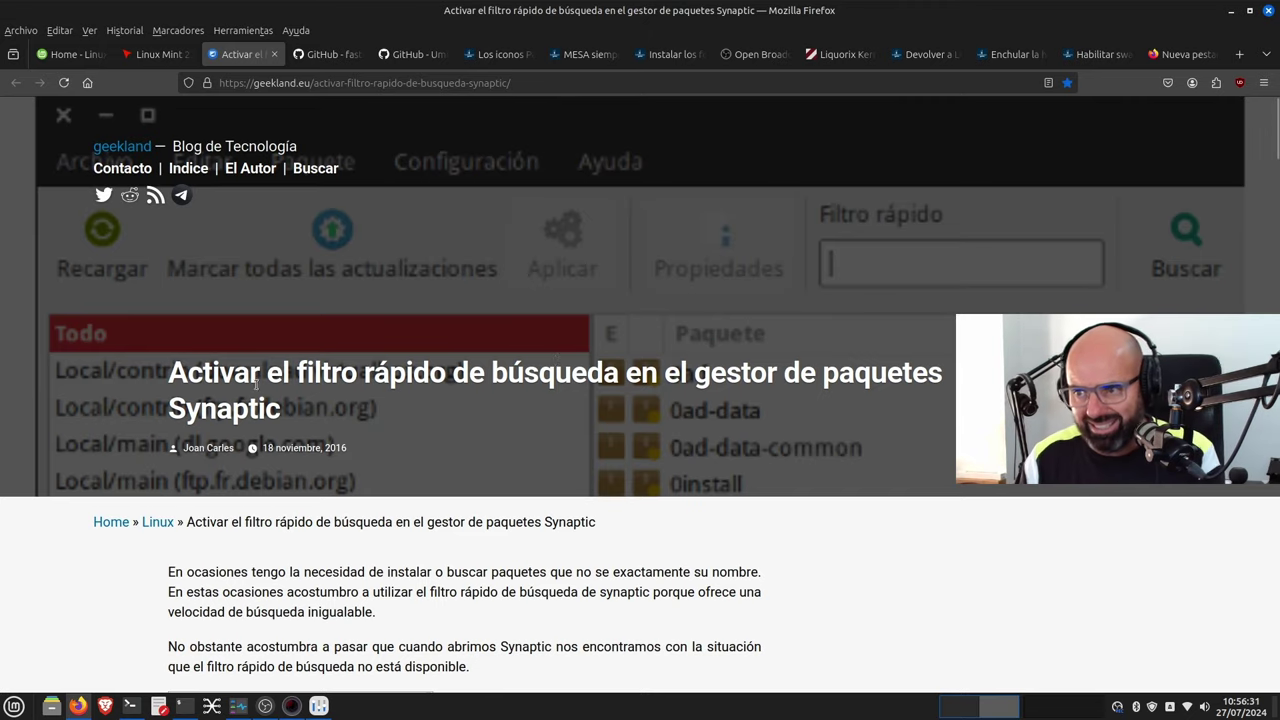
pyautogui.scroll(-5, 255, 383)
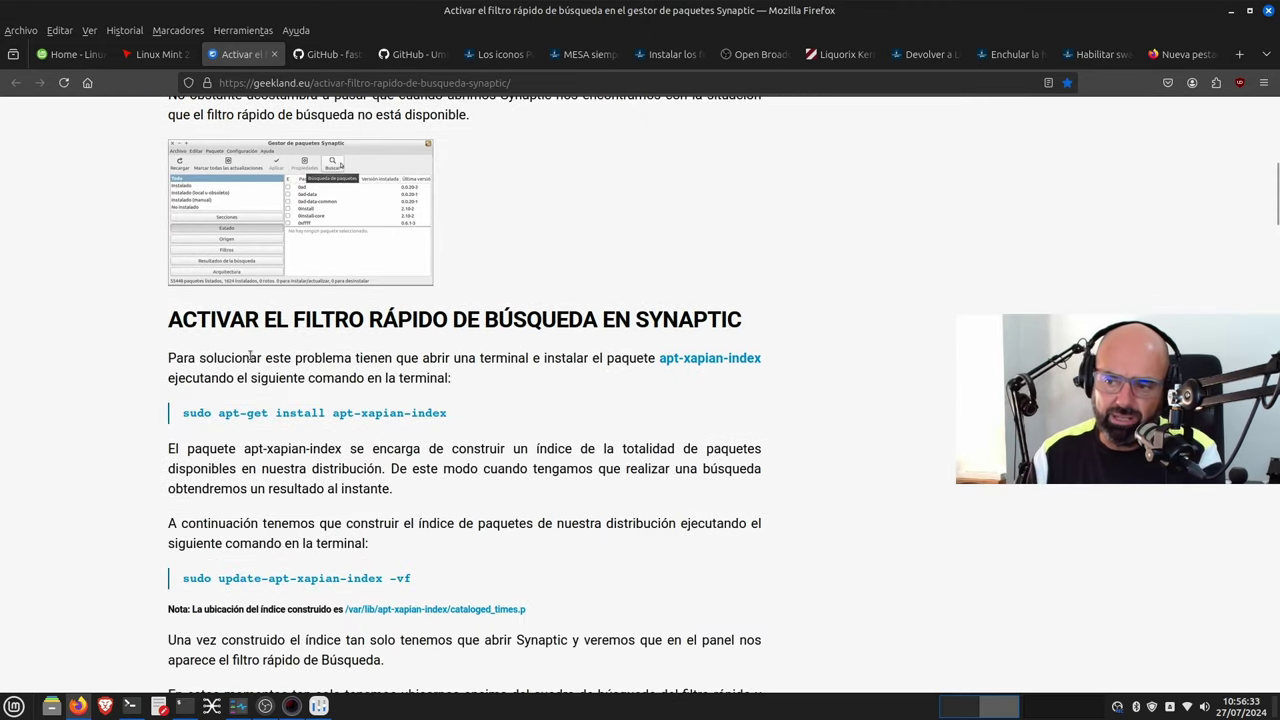
pyautogui.scroll(2, 250, 357)
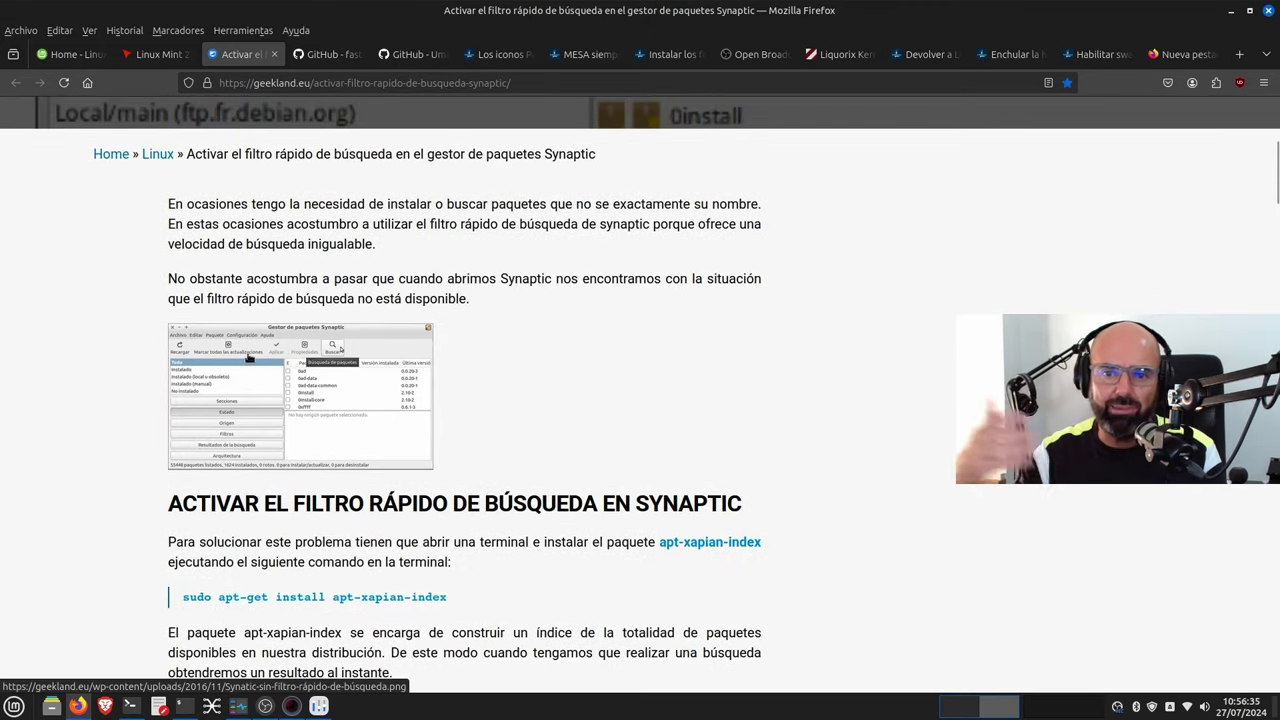
# Glance over the Synaptic quick filter article, then search the installed applications for "sy" and launch Gestor de paquetes Synaptic.
pyautogui.scroll(2, 250, 357)
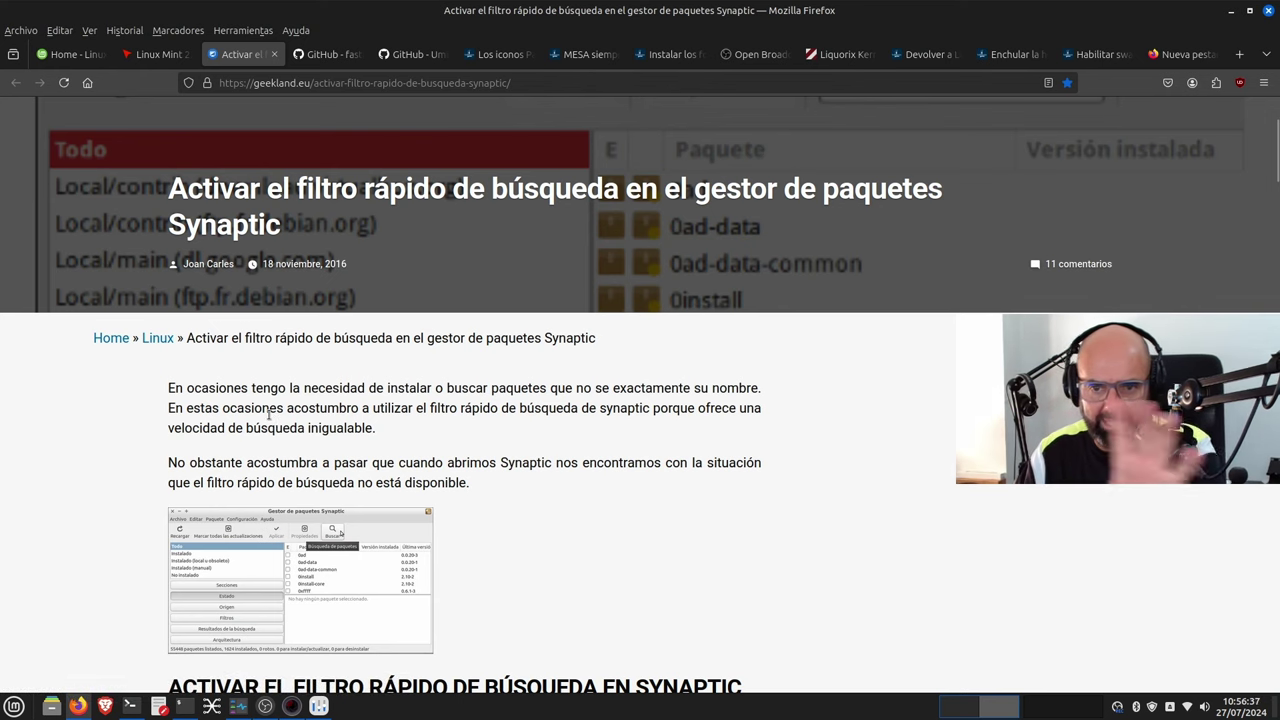
pyautogui.scroll(-3, 268, 413)
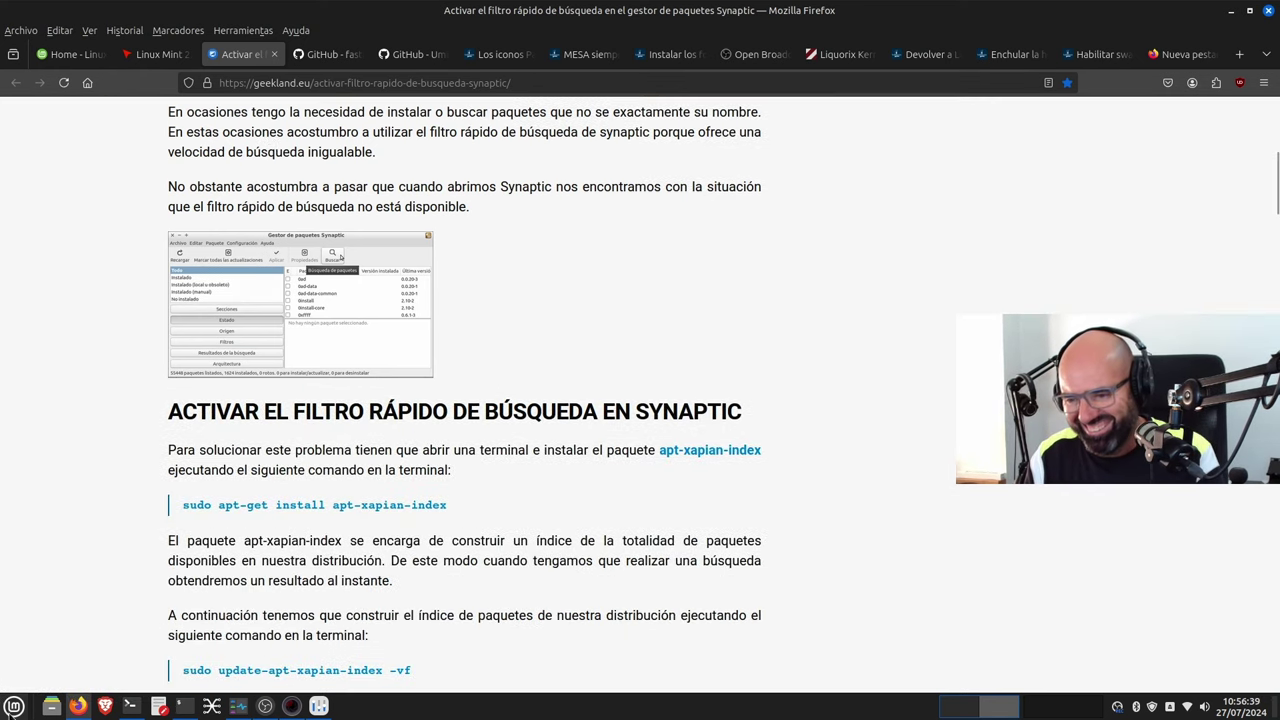
pyautogui.click(14, 706)
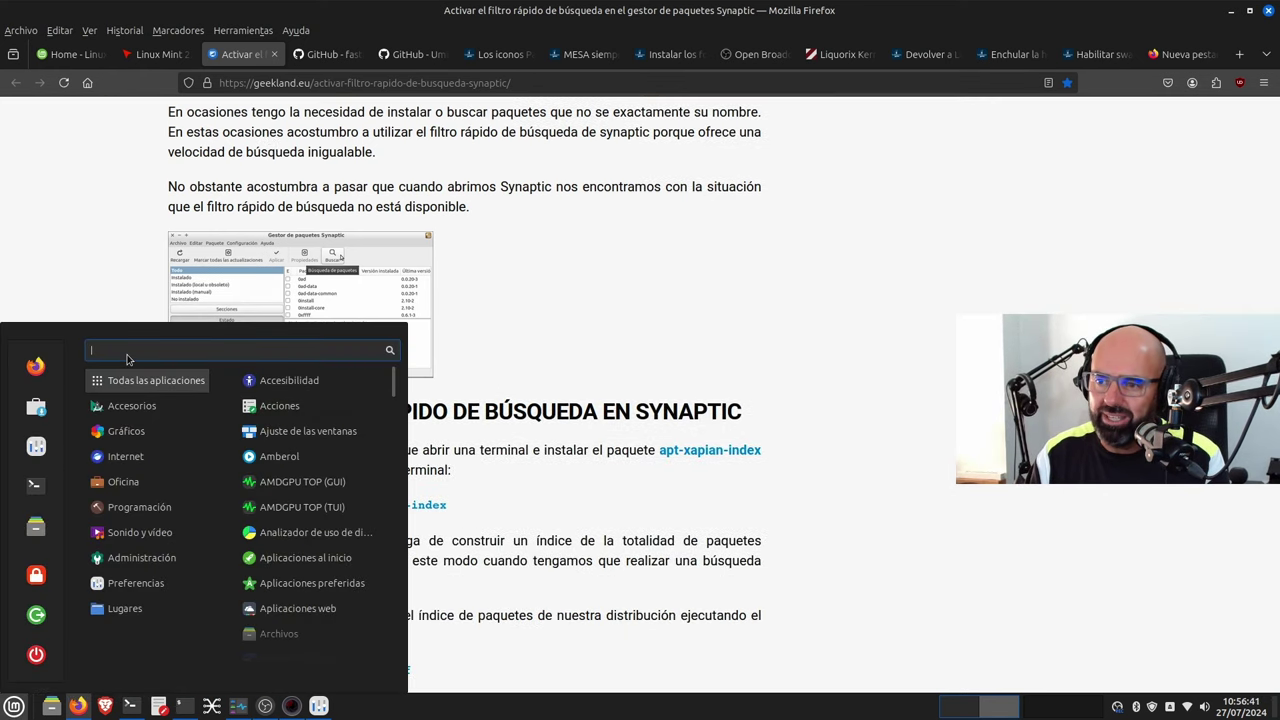
pyautogui.write('sy')
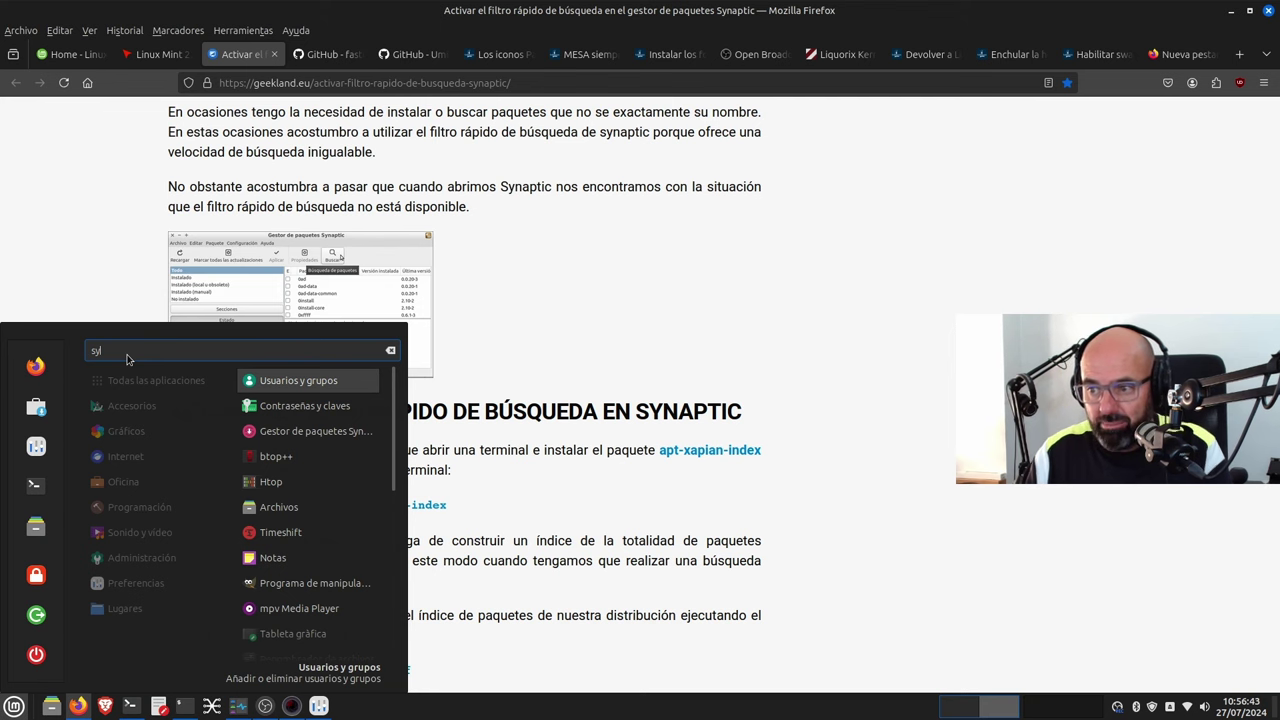
pyautogui.press('Down')
pyautogui.press('Down')
pyautogui.press('Return')
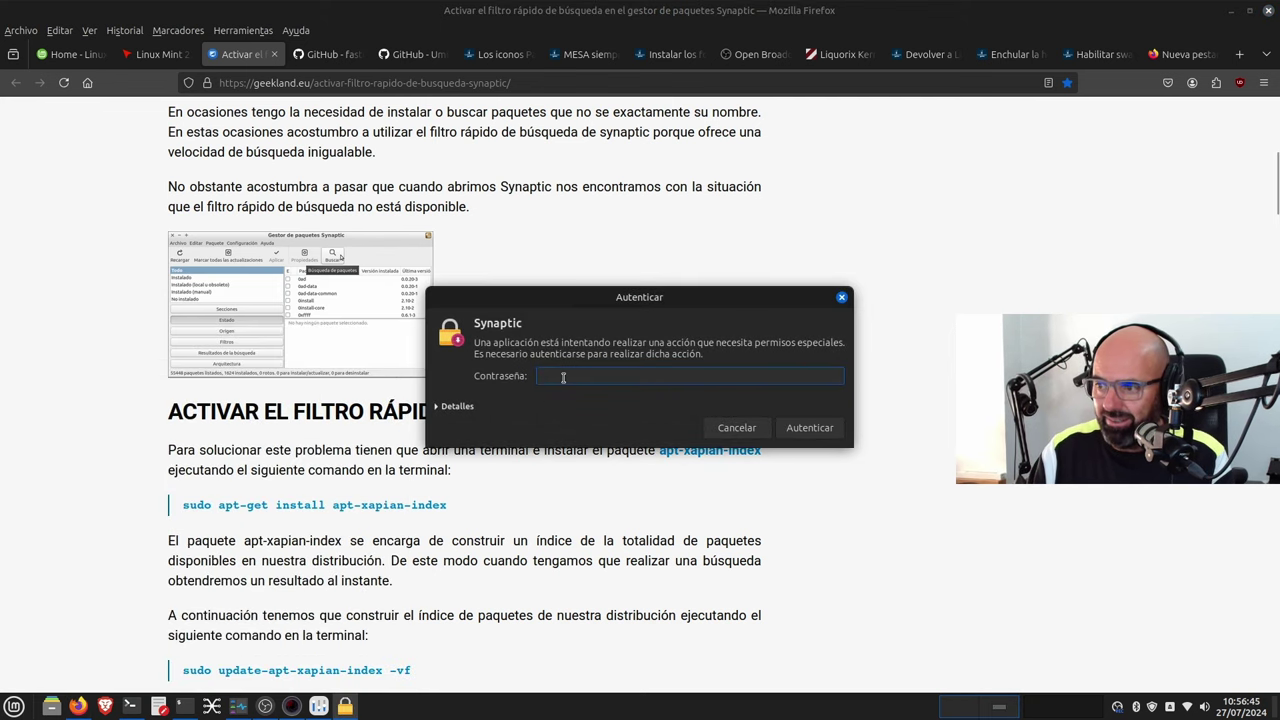
# Authenticate Synaptic's permission request with the account password, entering it again if it is rejected.
pyautogui.write('*')
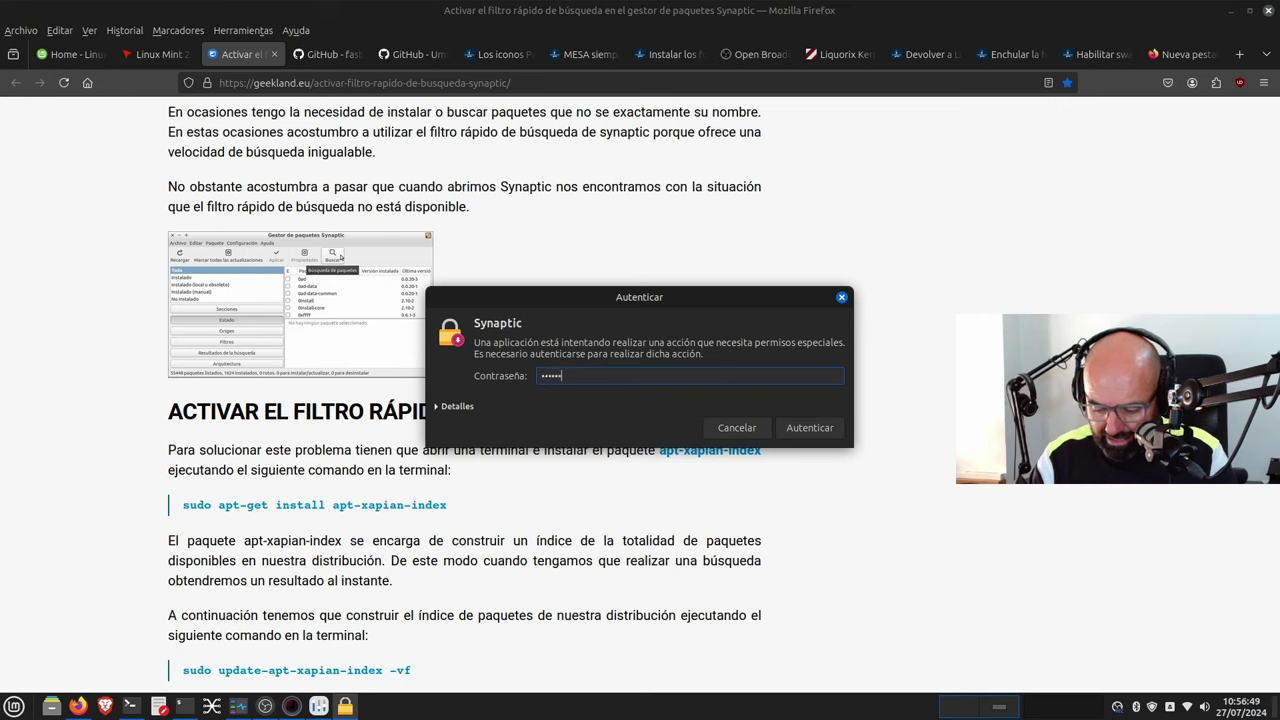
pyautogui.write('*********')
pyautogui.press('Return')
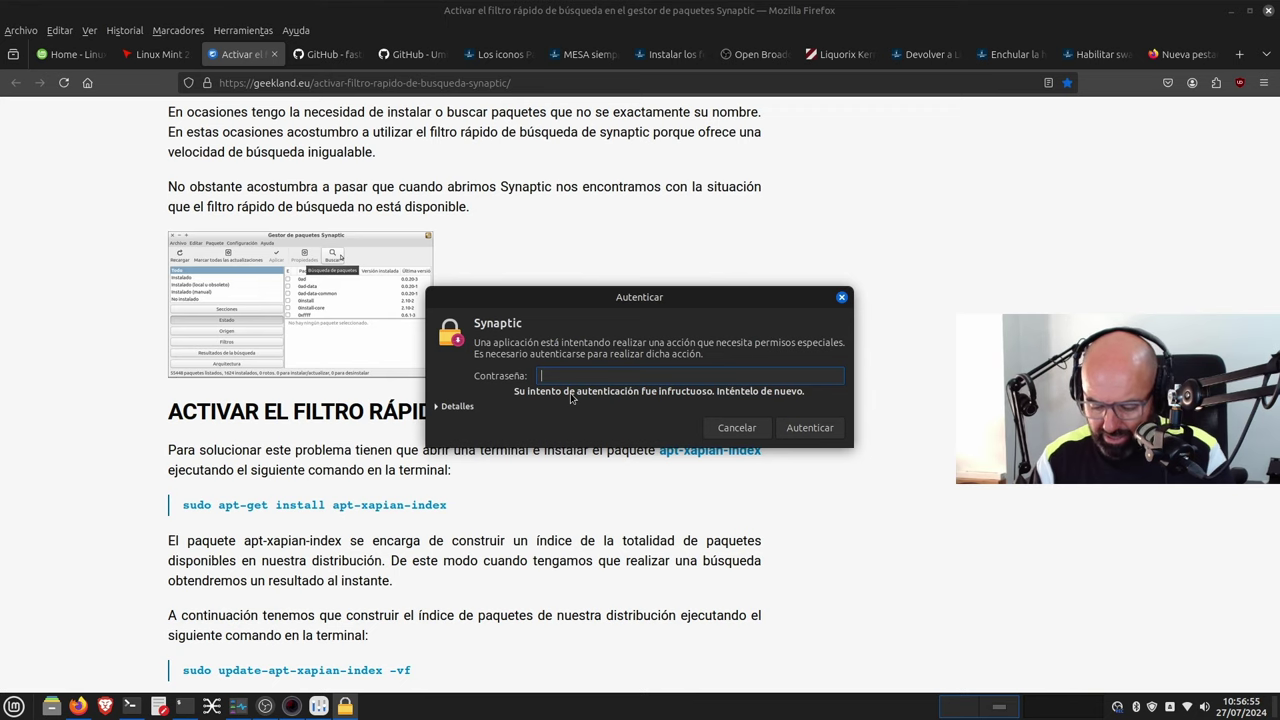
pyautogui.write('*********')
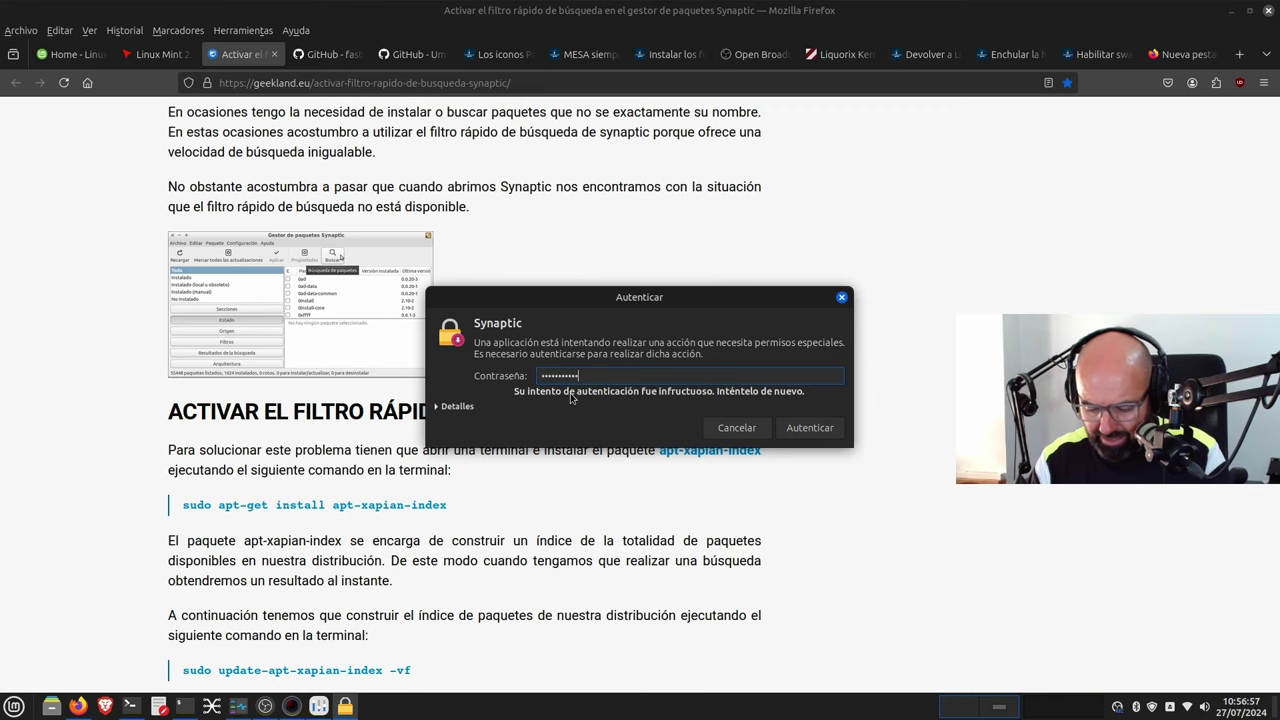
pyautogui.press('Return')
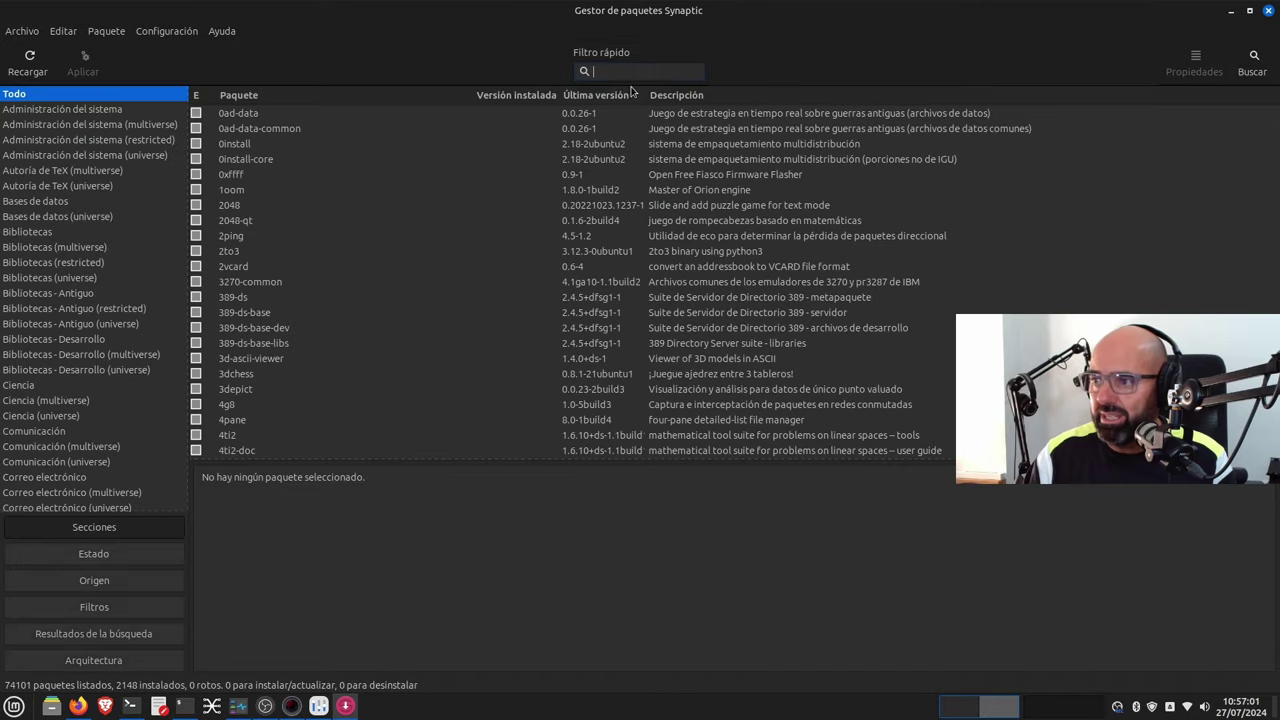
# Filter the Synaptic package list with "pip" in the quick filter, look over the matches and close Synaptic.
pyautogui.click(609, 69)
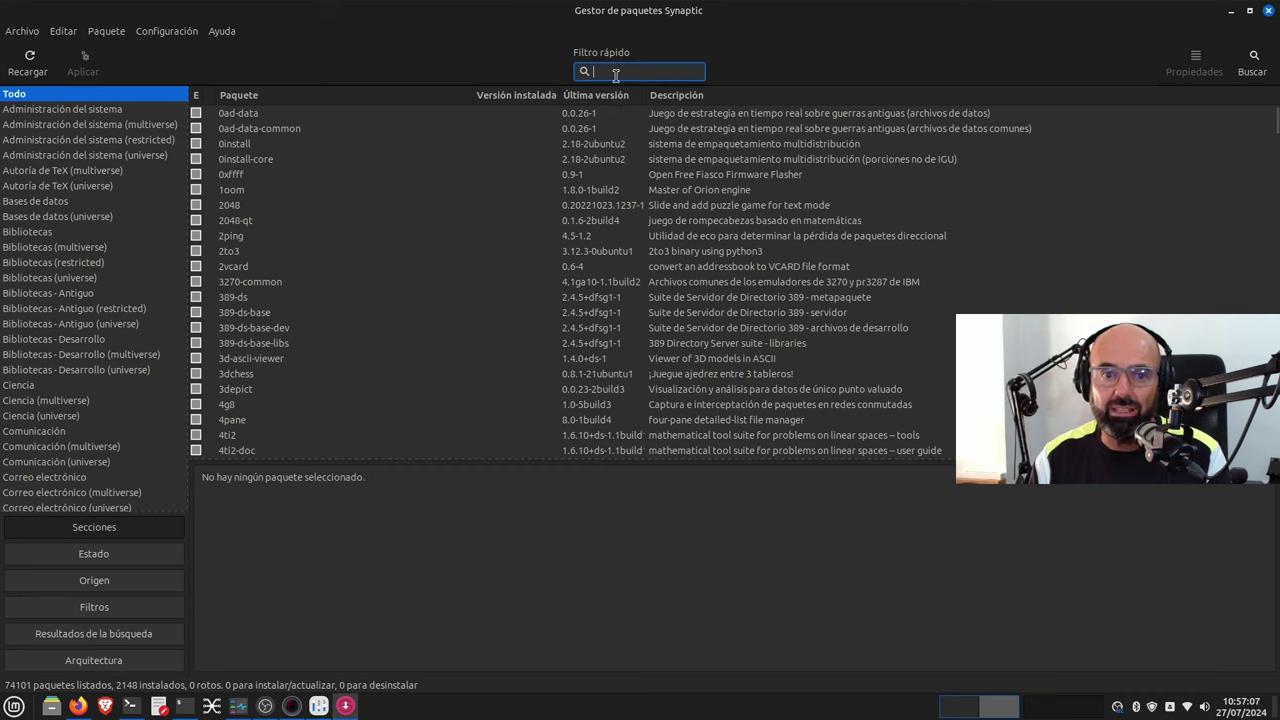
pyautogui.write('h')
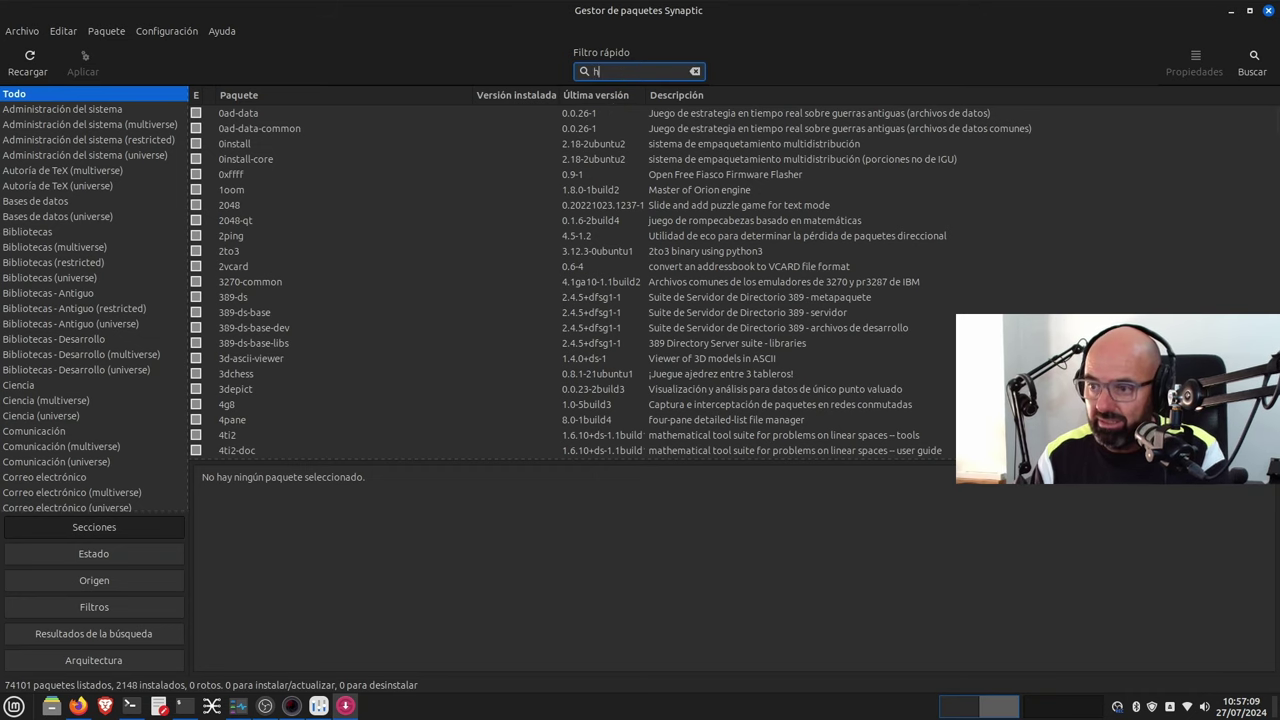
pyautogui.press('BackSpace')
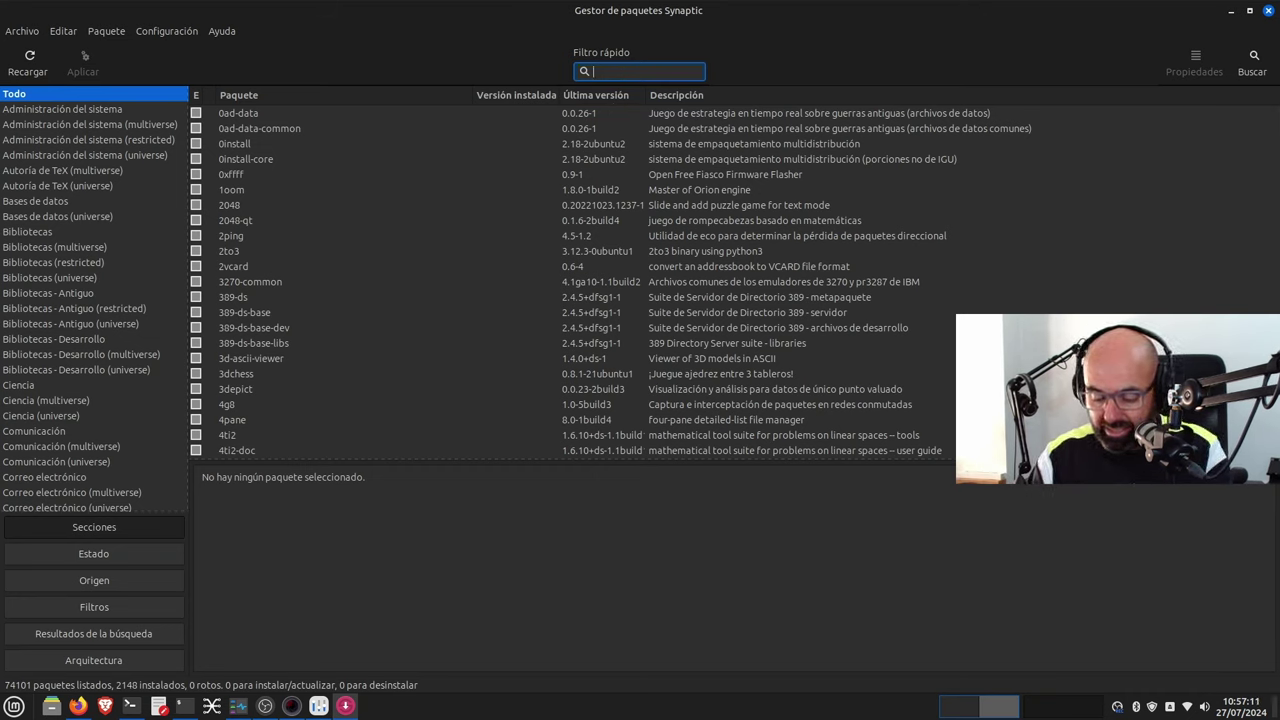
pyautogui.write('e')
pyautogui.press('BackSpace')
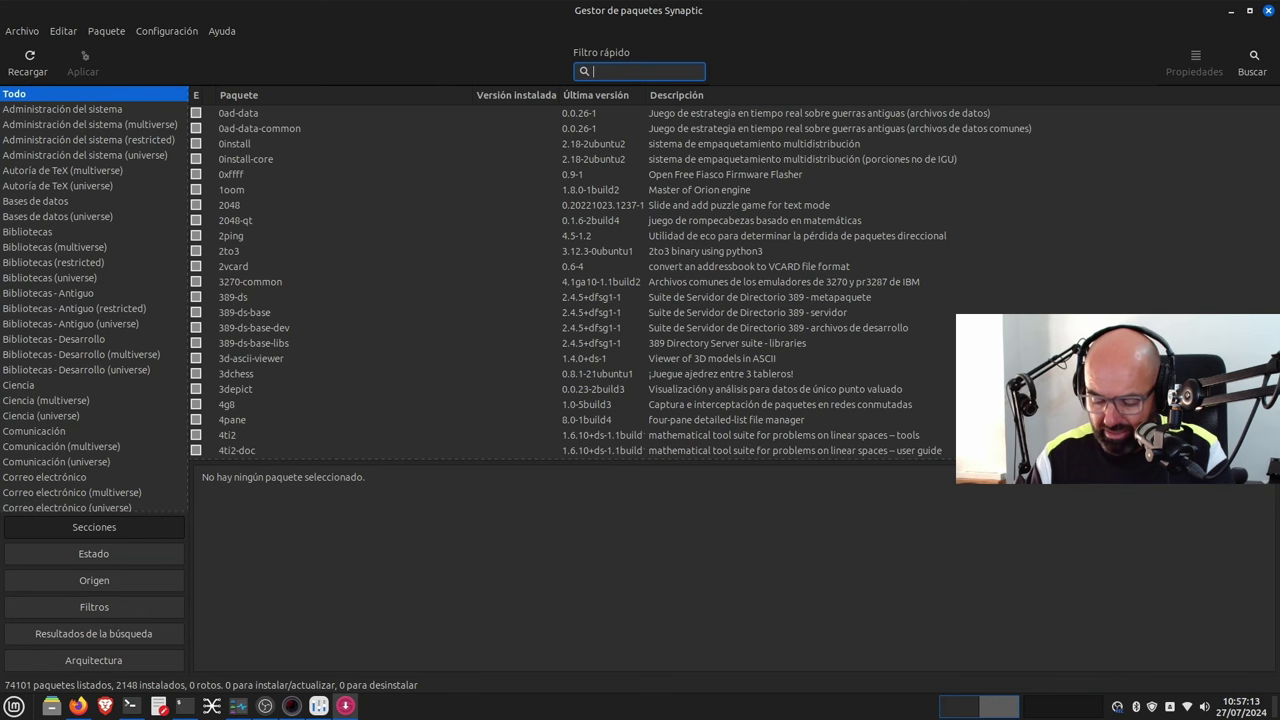
pyautogui.write('pipe')
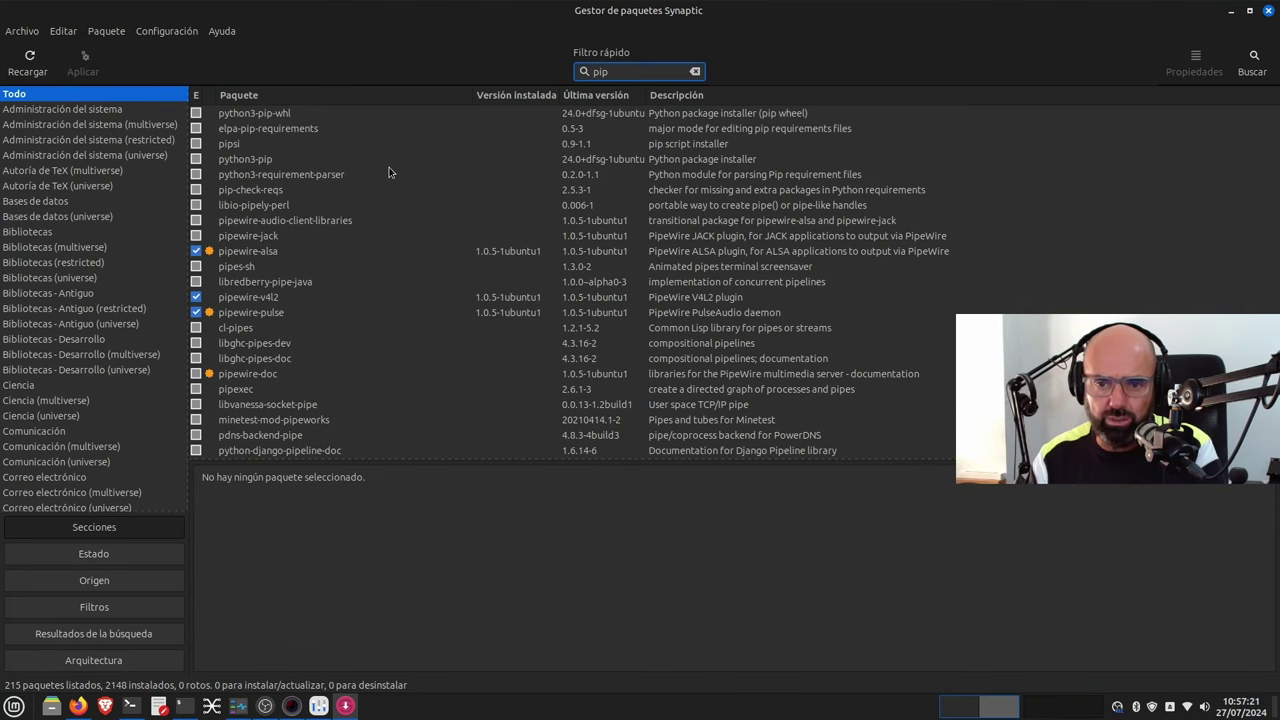
pyautogui.click(1267, 9)
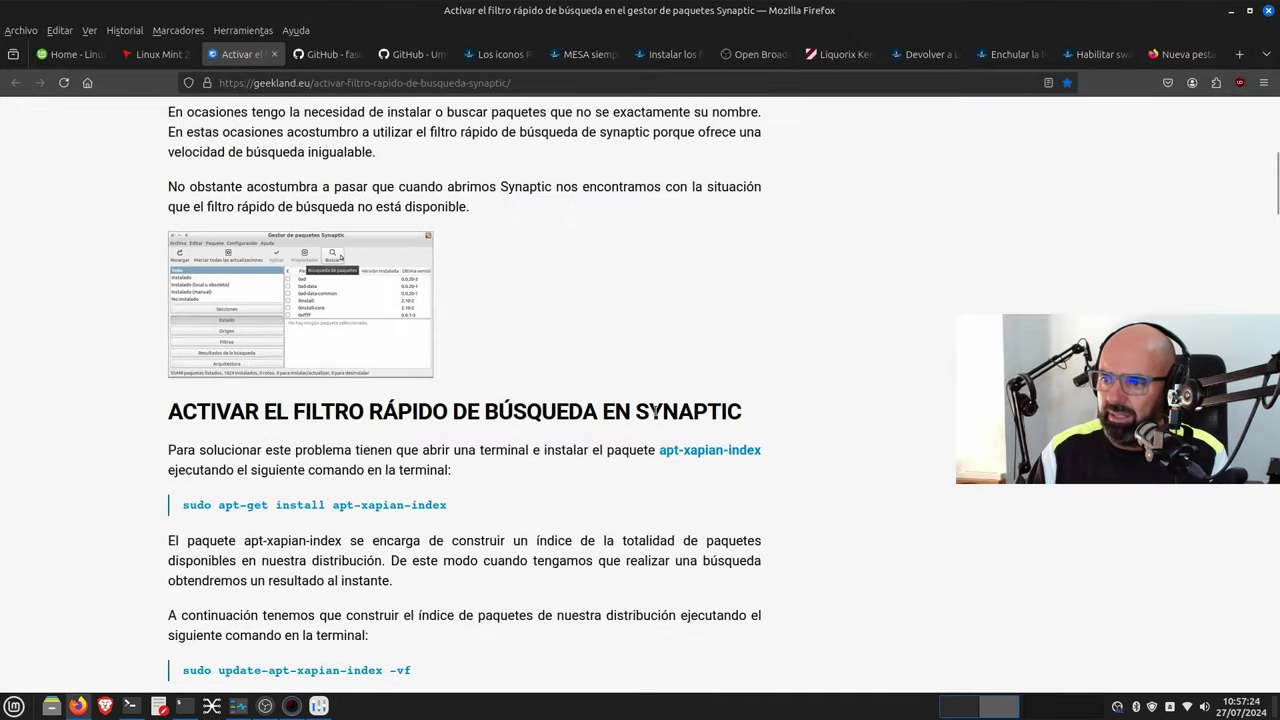
# View the fastfetch GitHub repository in Firefox, then examine the fastfetch system summary in the terminal and minimize it.
pyautogui.click(325, 54)
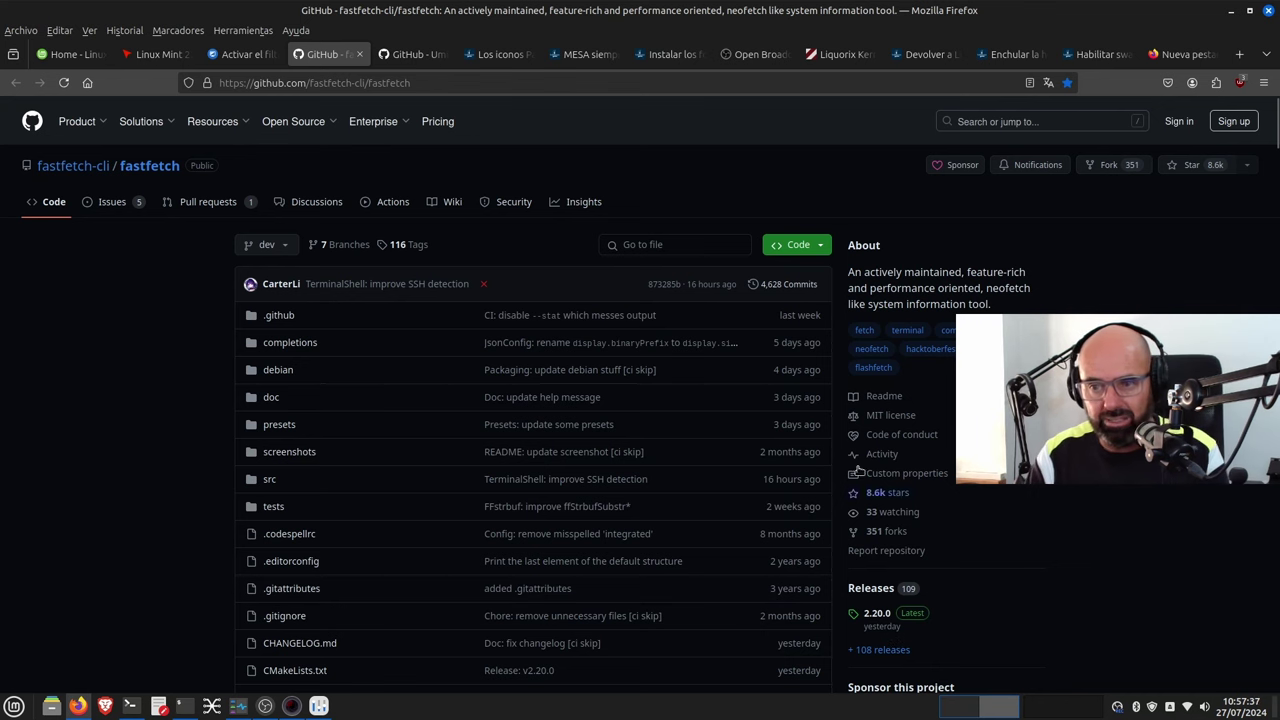
pyautogui.click(1233, 12)
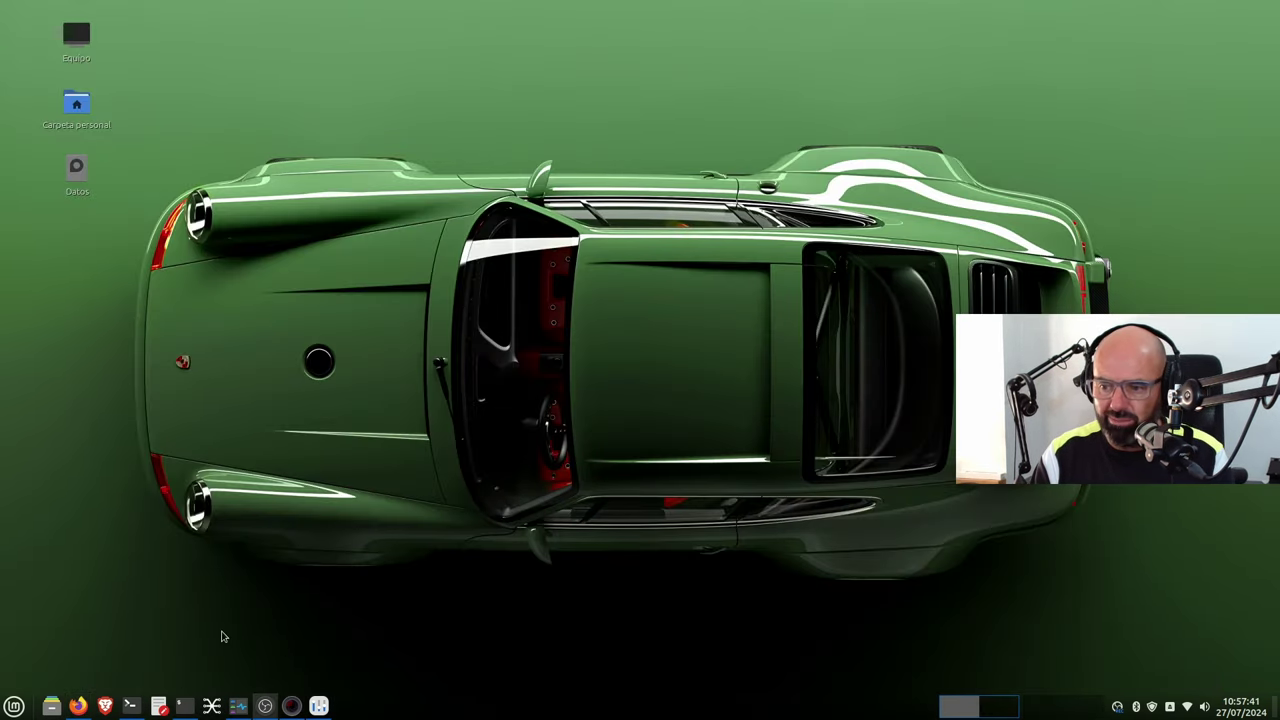
pyautogui.click(184, 706)
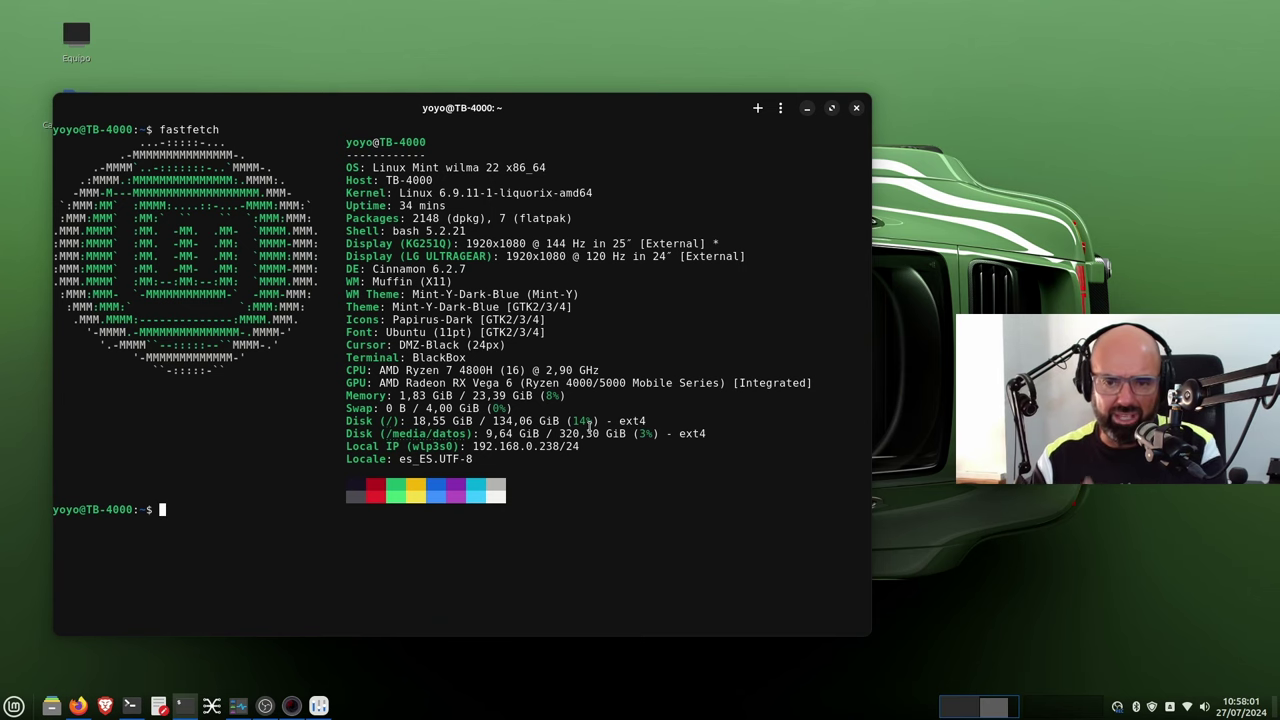
pyautogui.click(807, 107)
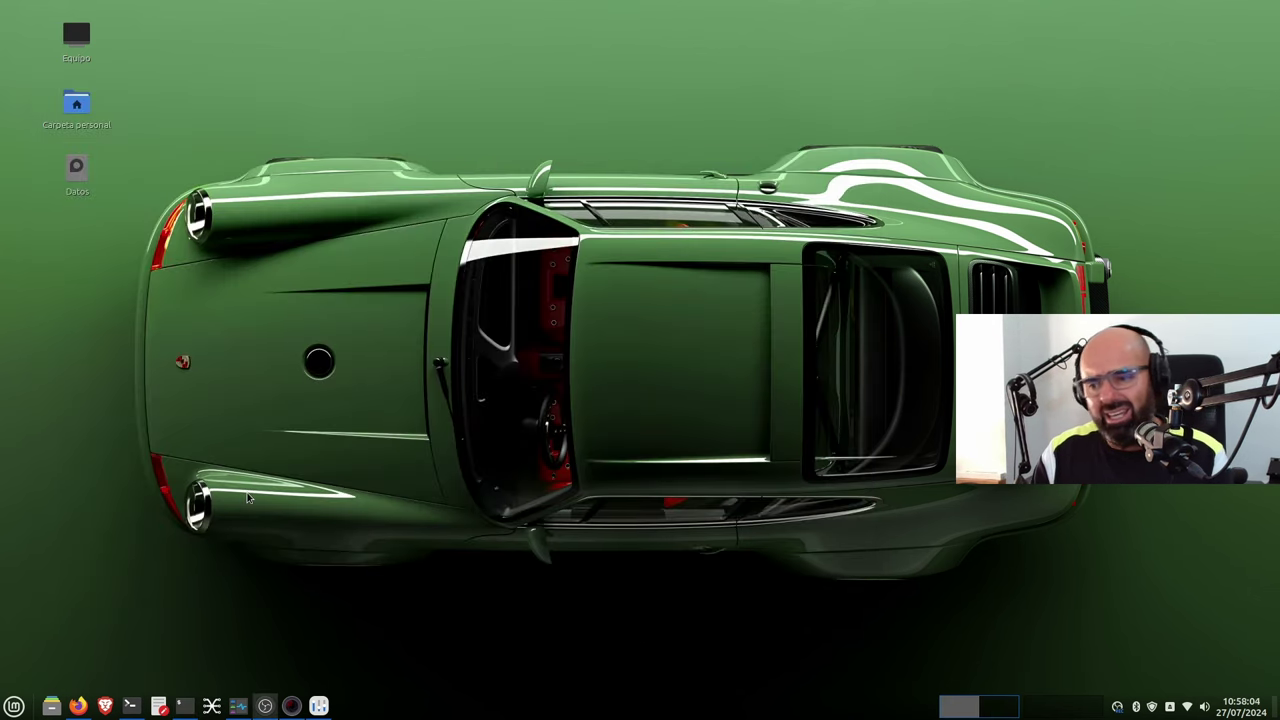
# Return to Firefox, open the fastfetch releases page and look over the latest release's downloadable assets.
pyautogui.click(79, 707)
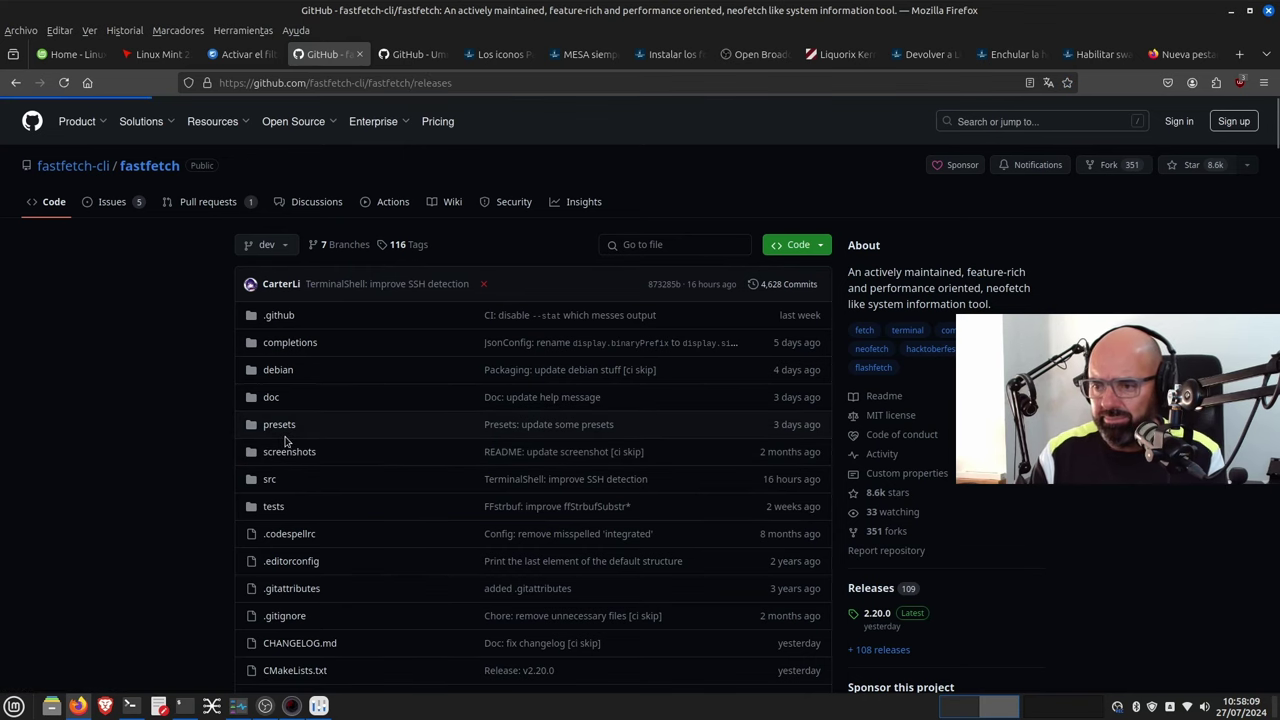
pyautogui.scroll(-5, 276, 446)
pyautogui.scroll(-3, 276, 446)
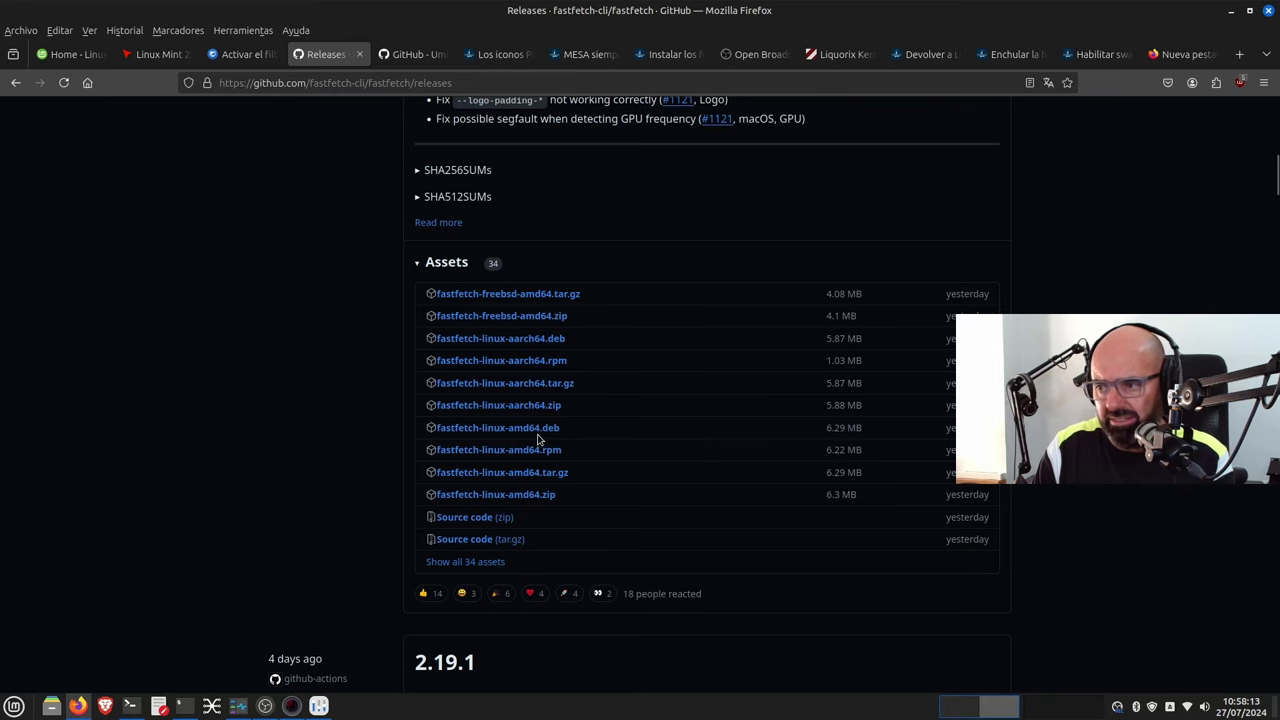
# Open the Descargas folder in the file manager, review the opening options for fastfetch-linux-amd64.deb, and minimize the folder window.
pyautogui.click(1231, 10)
pyautogui.click(51, 706)
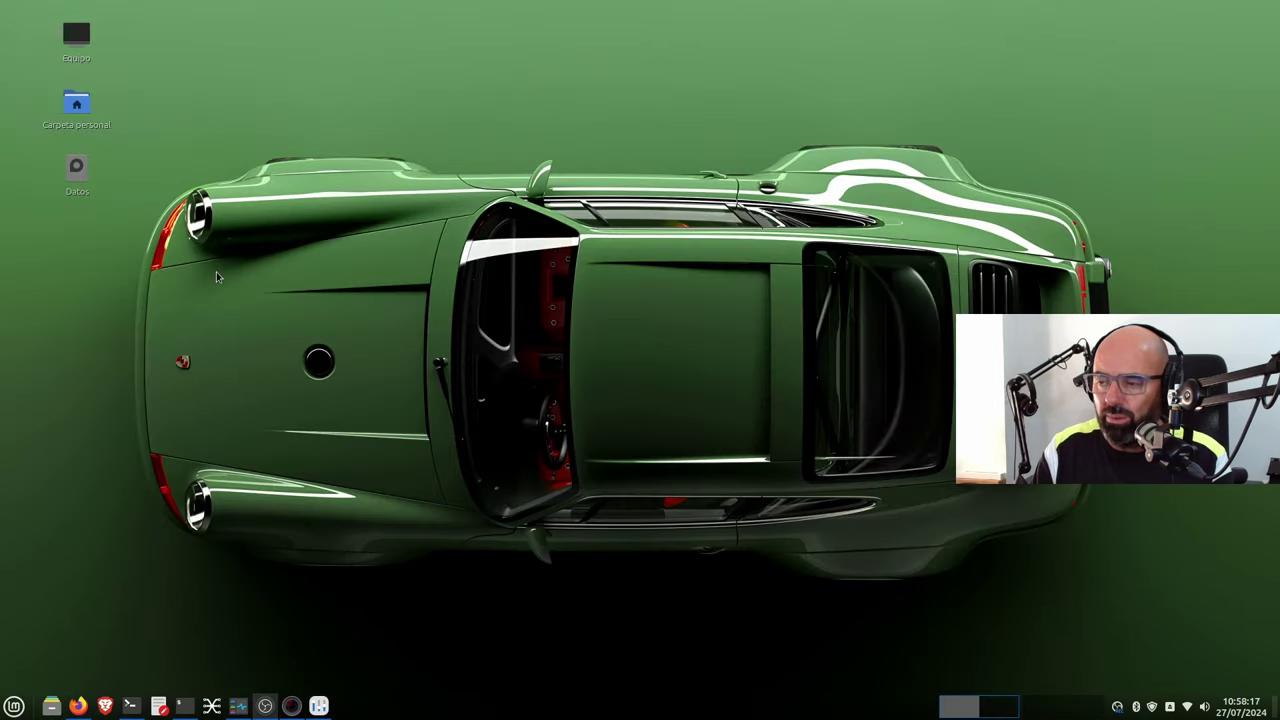
pyautogui.doubleClick(448, 203)
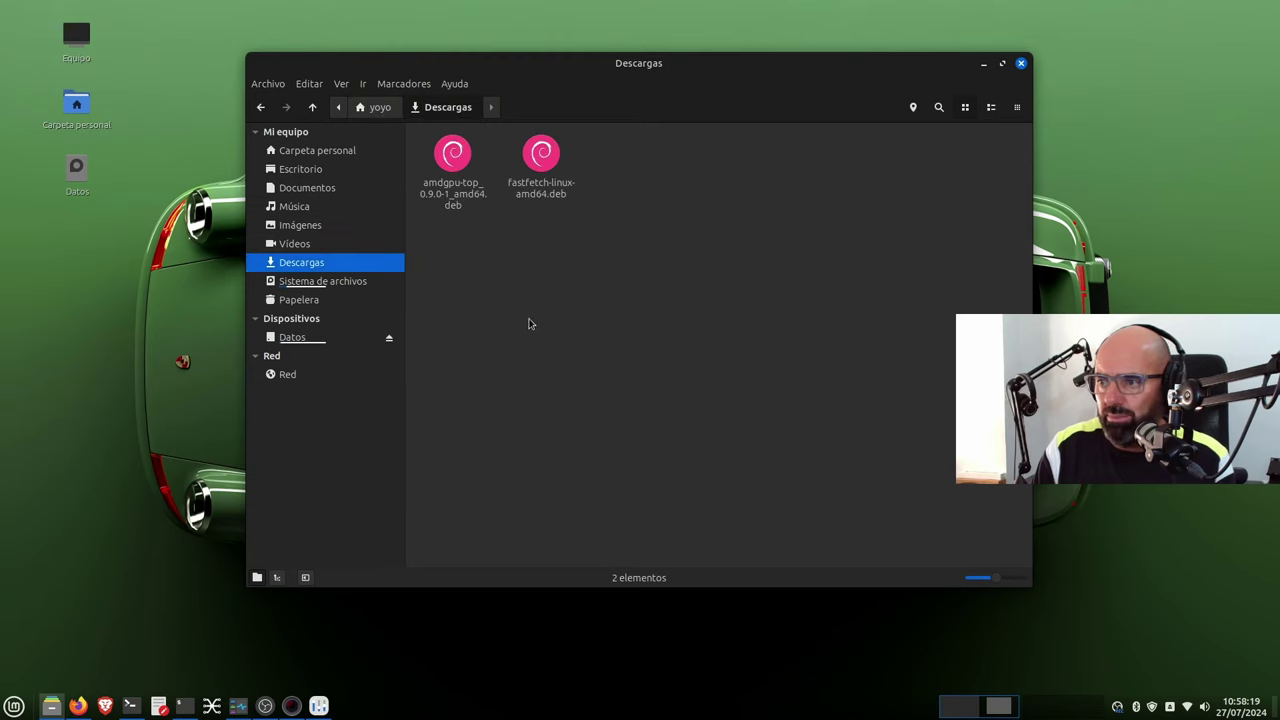
pyautogui.click(536, 171)
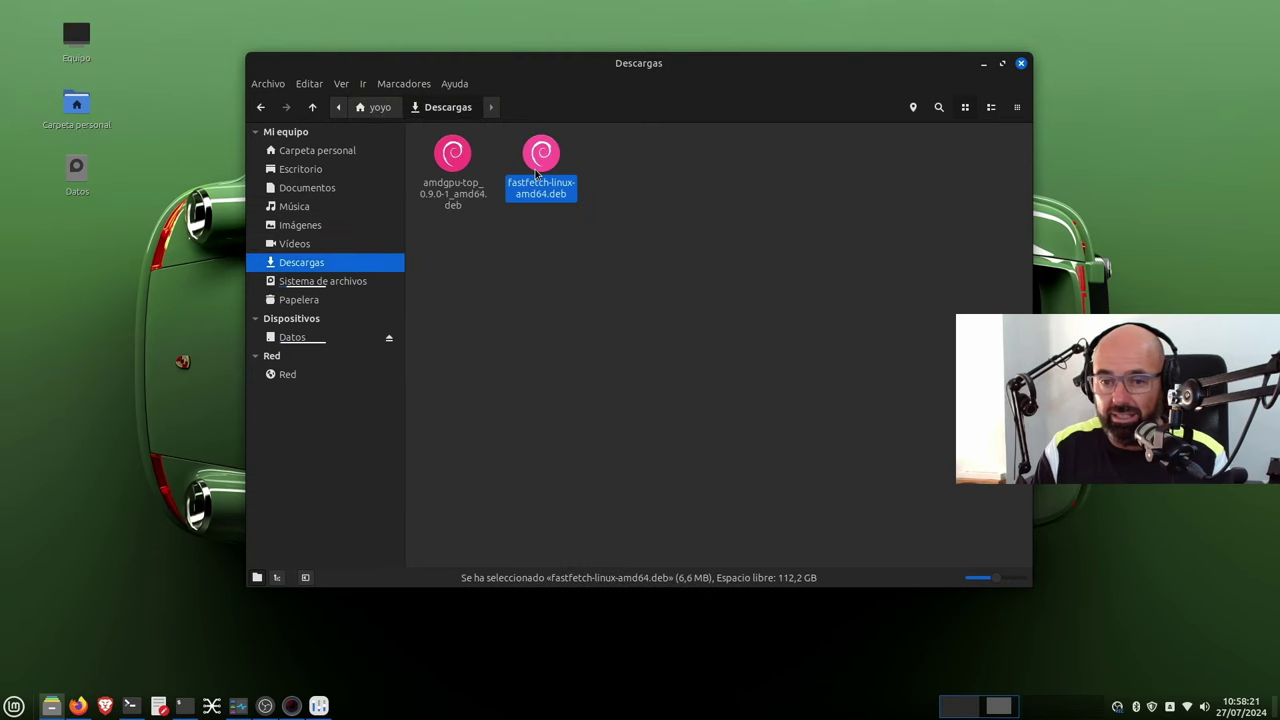
pyautogui.rightClick(536, 168)
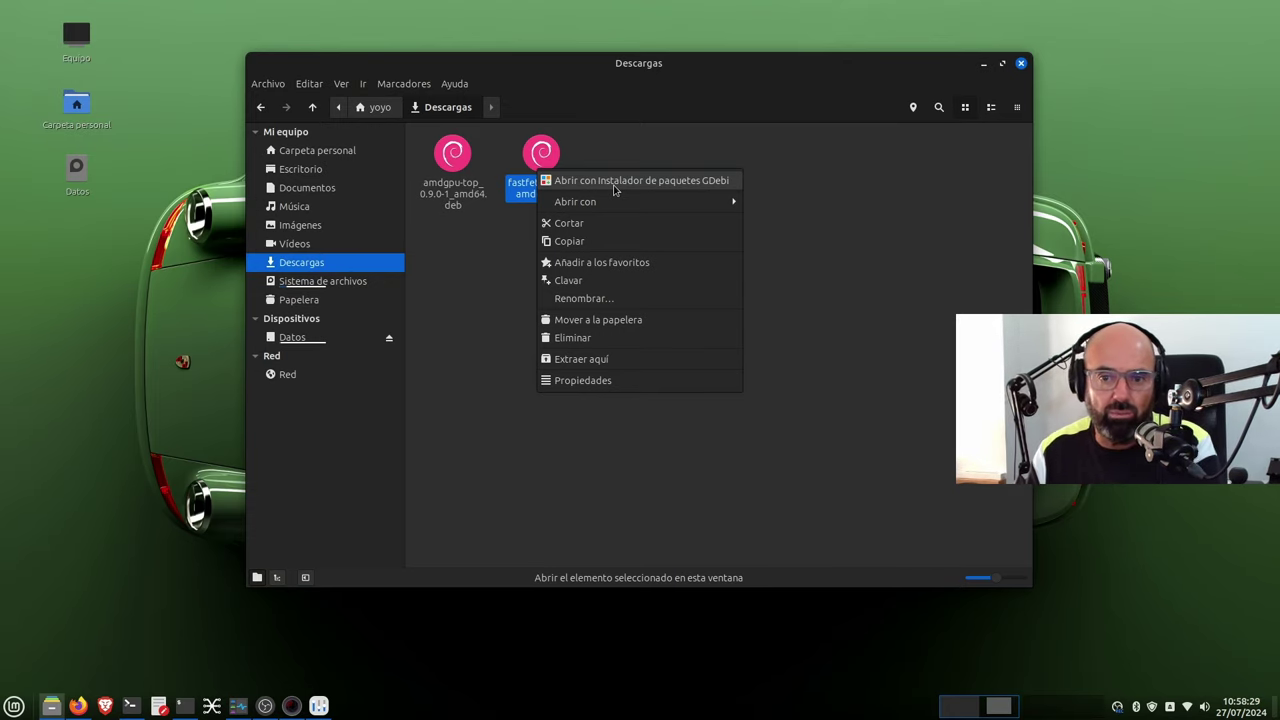
pyautogui.click(731, 473)
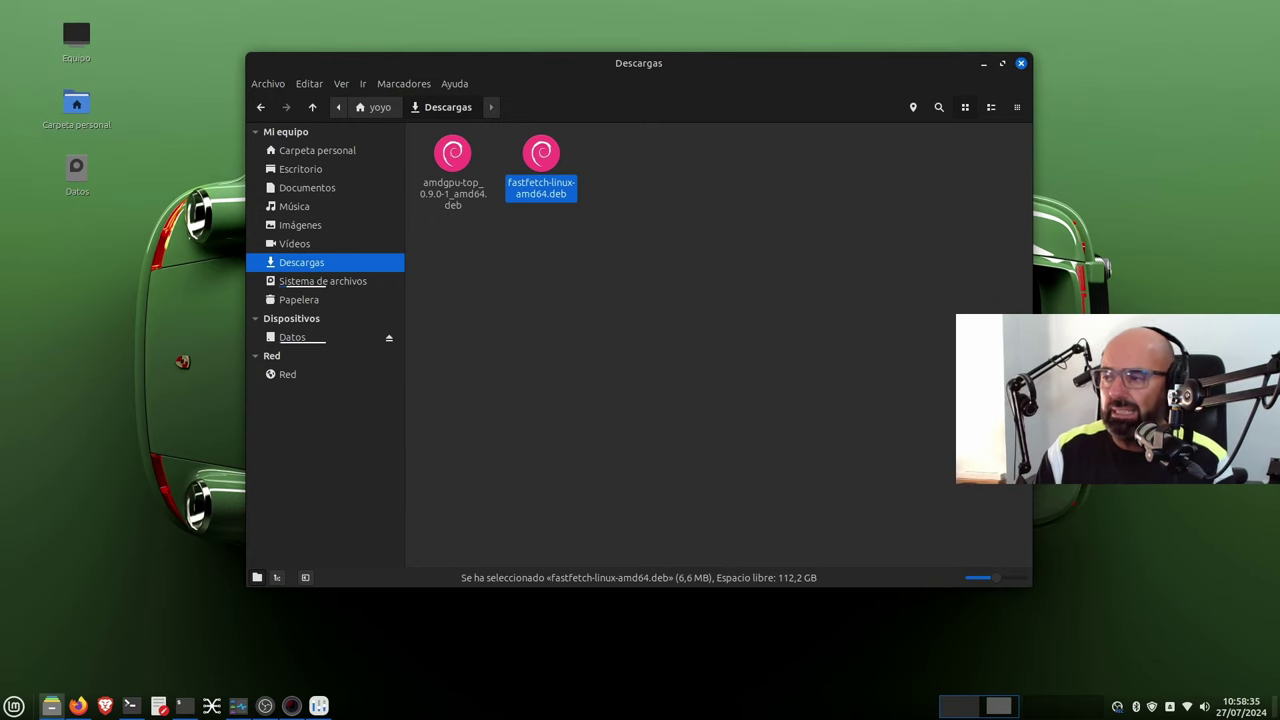
pyautogui.click(983, 63)
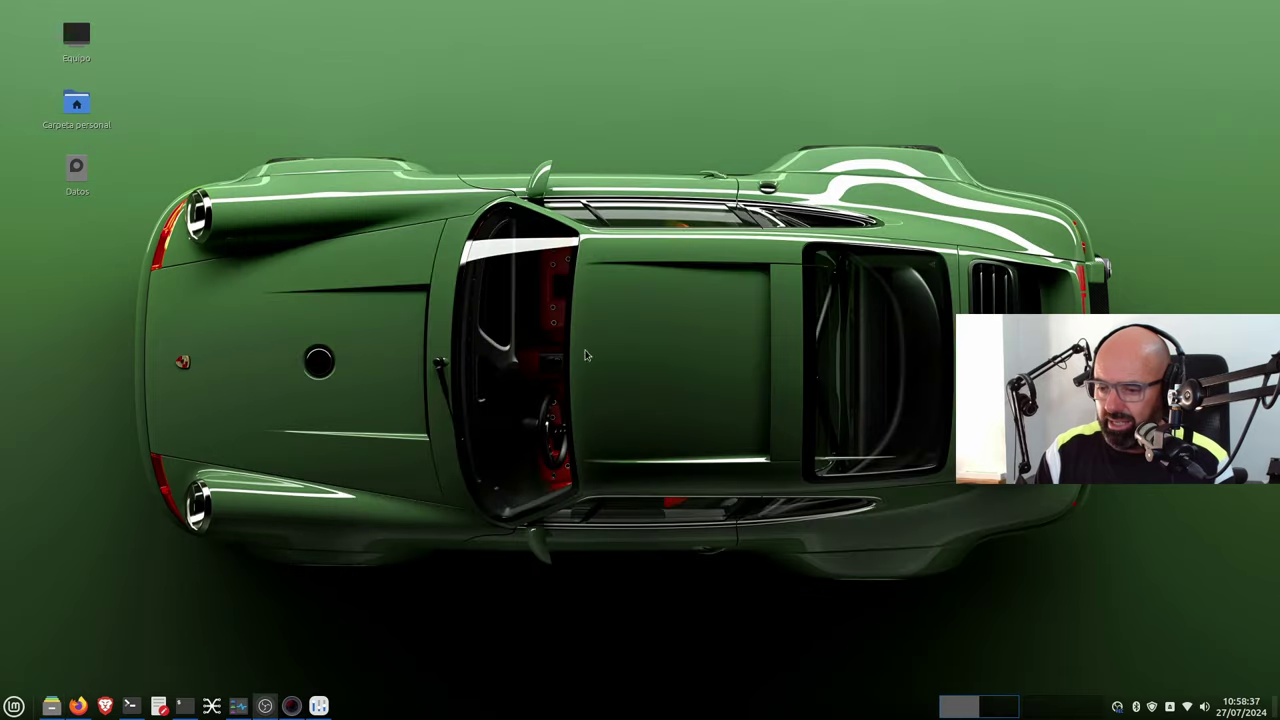
# Switch to the amdgpu_top GitHub repository in Firefox, open its releases and look over the v0.9.0 changelog and assets.
pyautogui.click(77, 706)
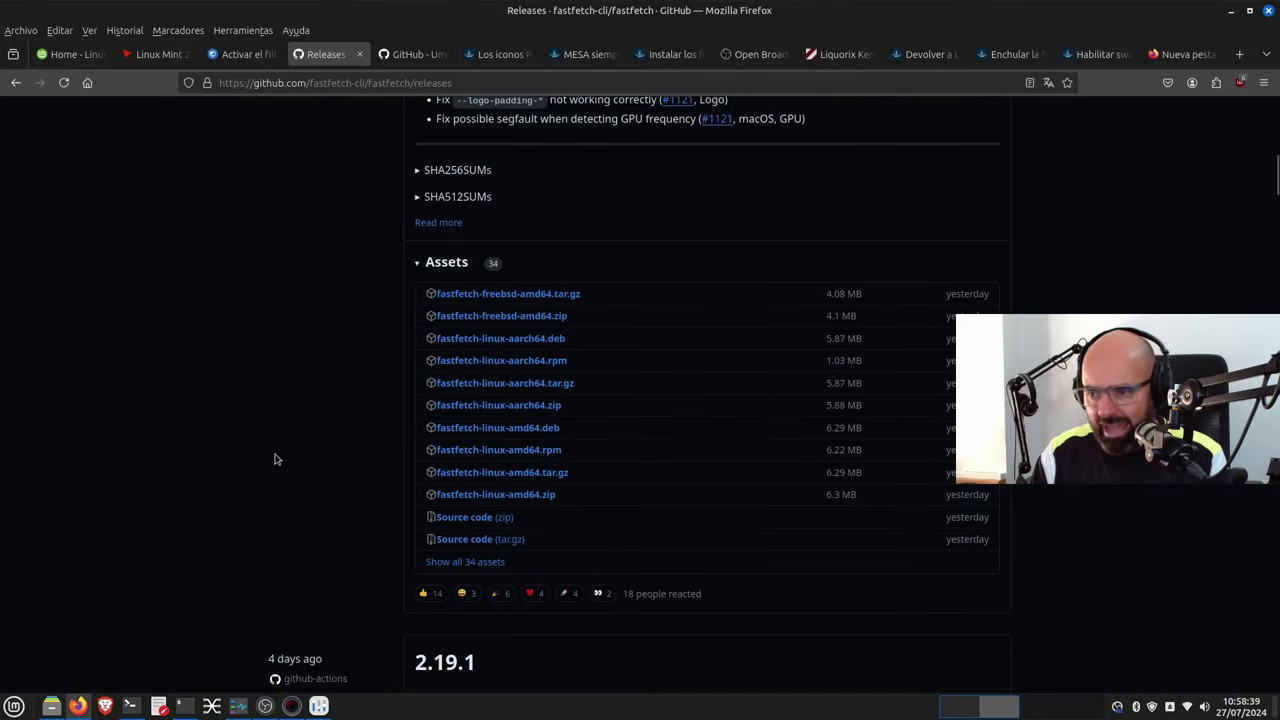
pyautogui.click(410, 54)
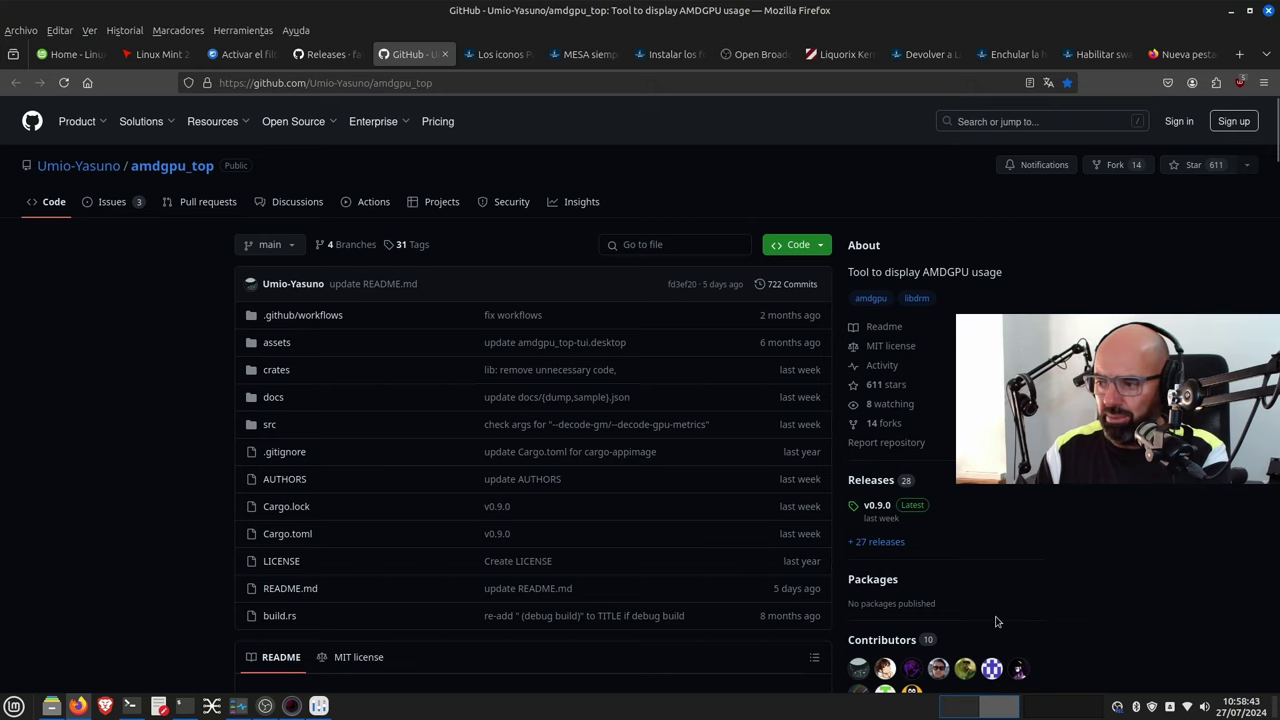
pyautogui.scroll(-2, 996, 622)
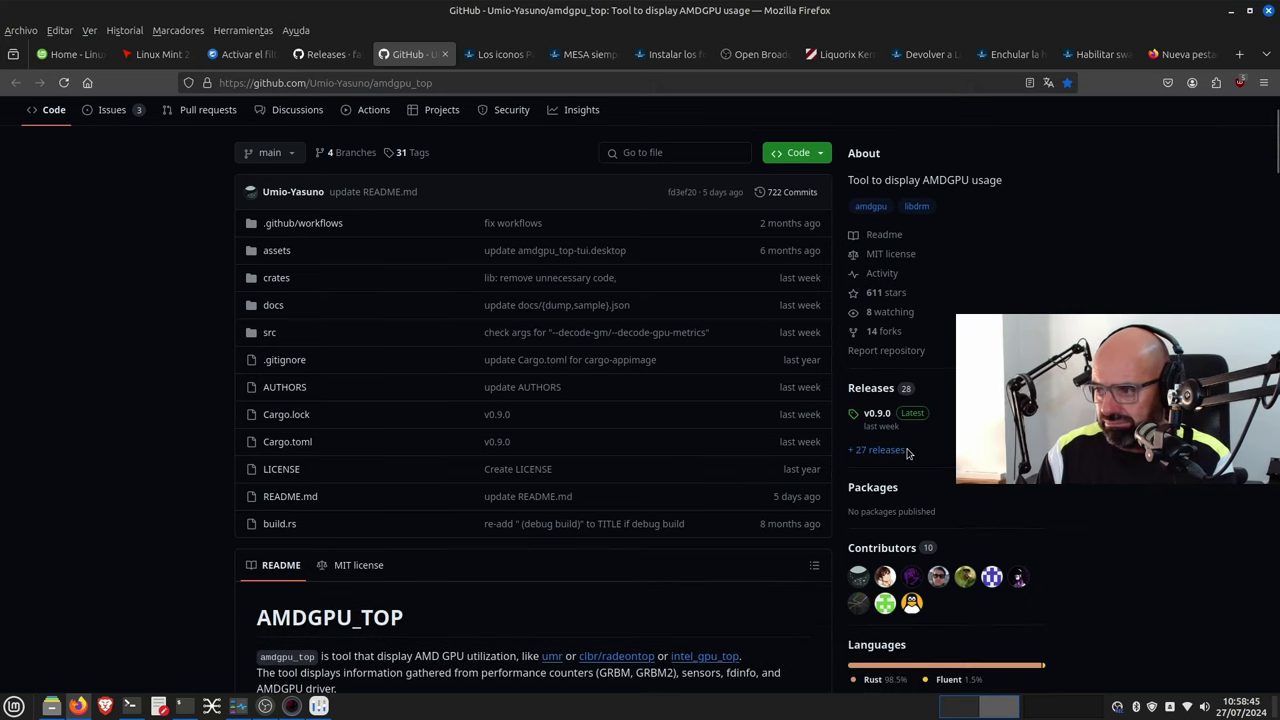
pyautogui.click(871, 388)
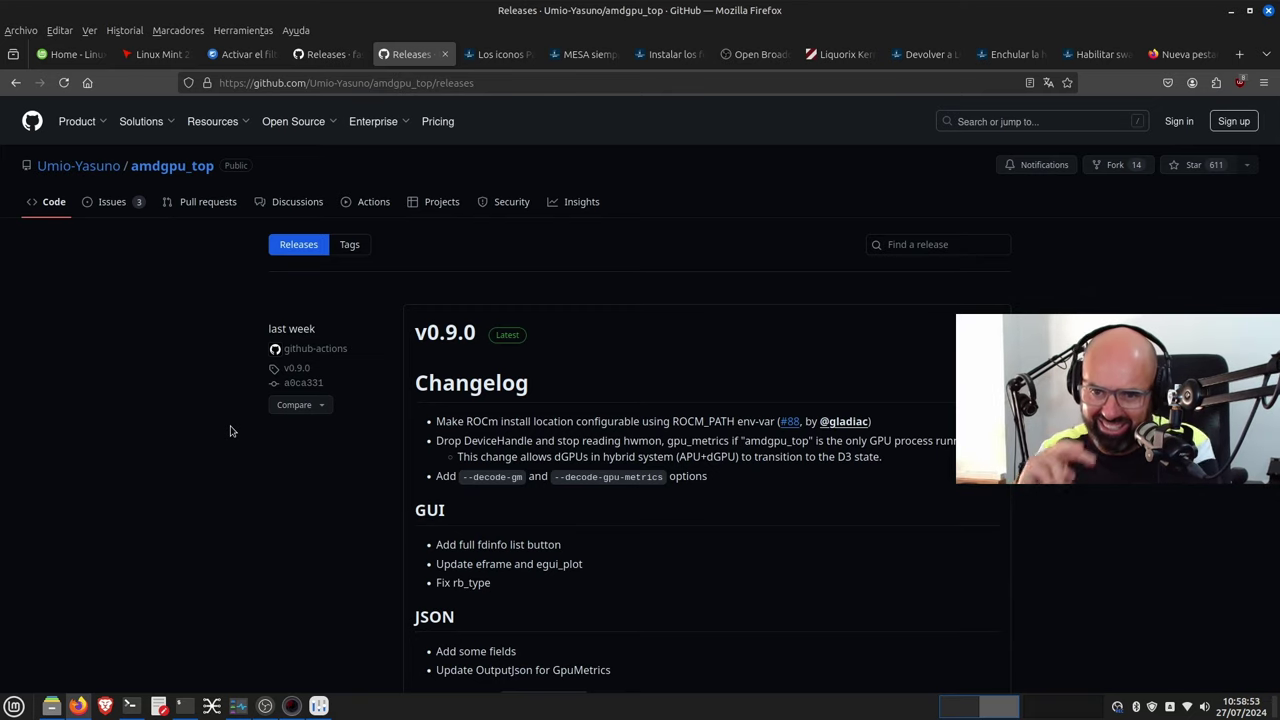
pyautogui.scroll(-5, 253, 445)
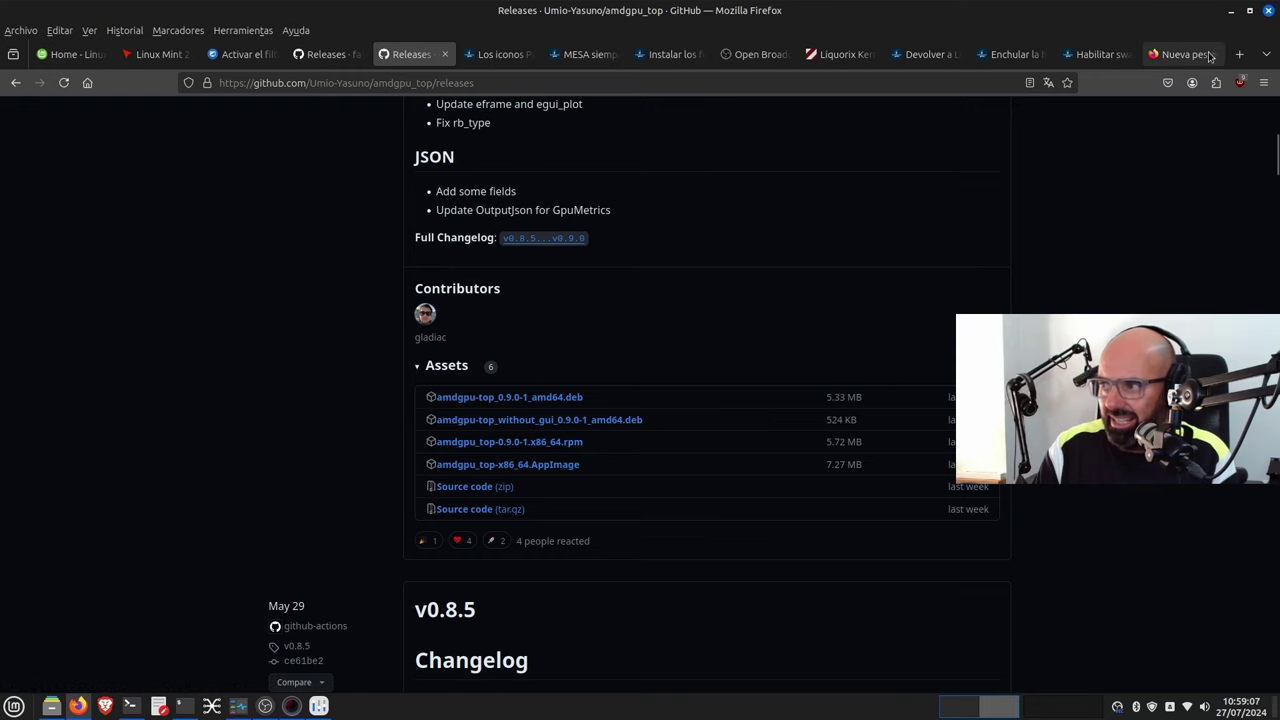
# Minimize Firefox, bring back the Descargas folder and show the available file actions for amdgpu-top_0.9.0-1_amd64.deb.
pyautogui.click(1231, 10)
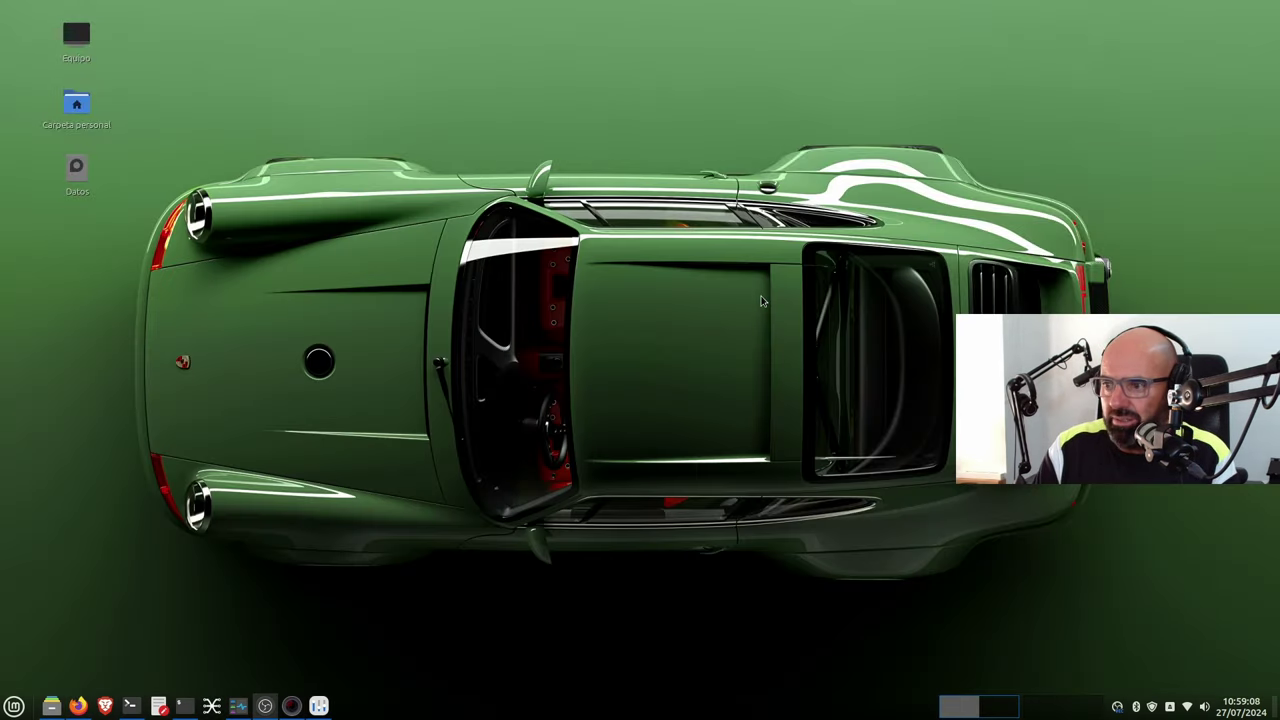
pyautogui.click(60, 707)
pyautogui.click(477, 174)
pyautogui.rightClick(477, 174)
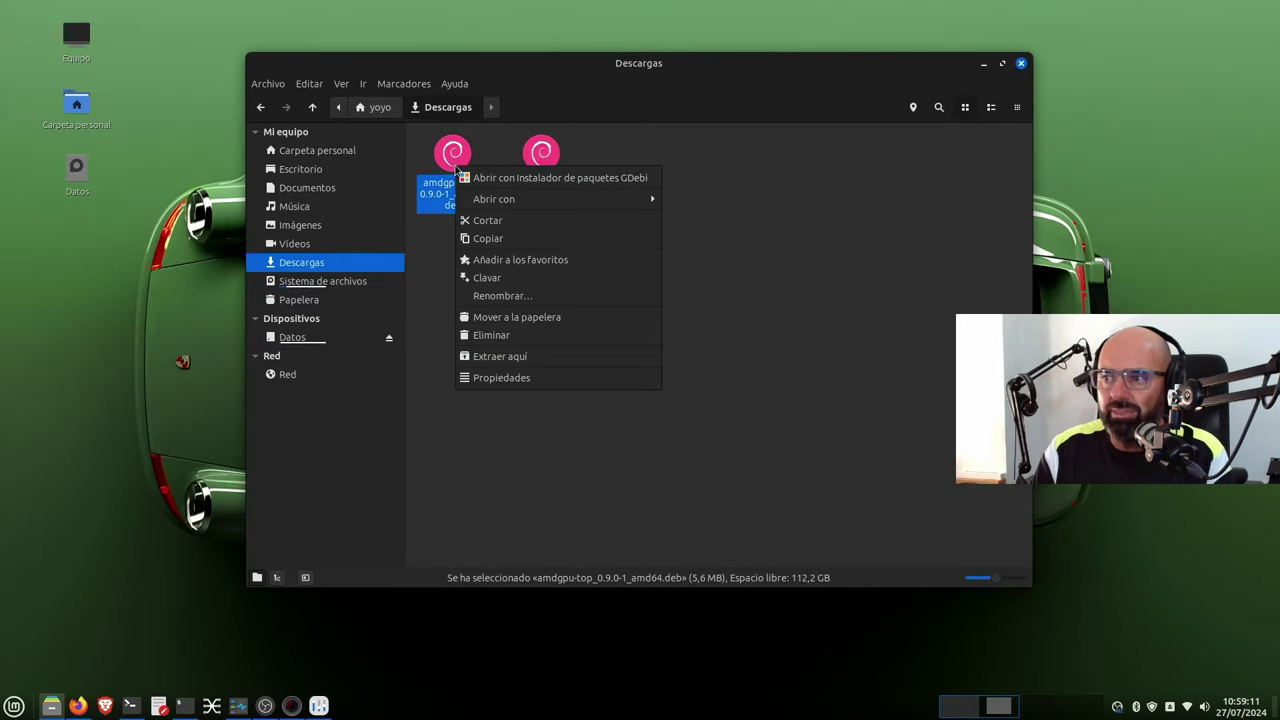